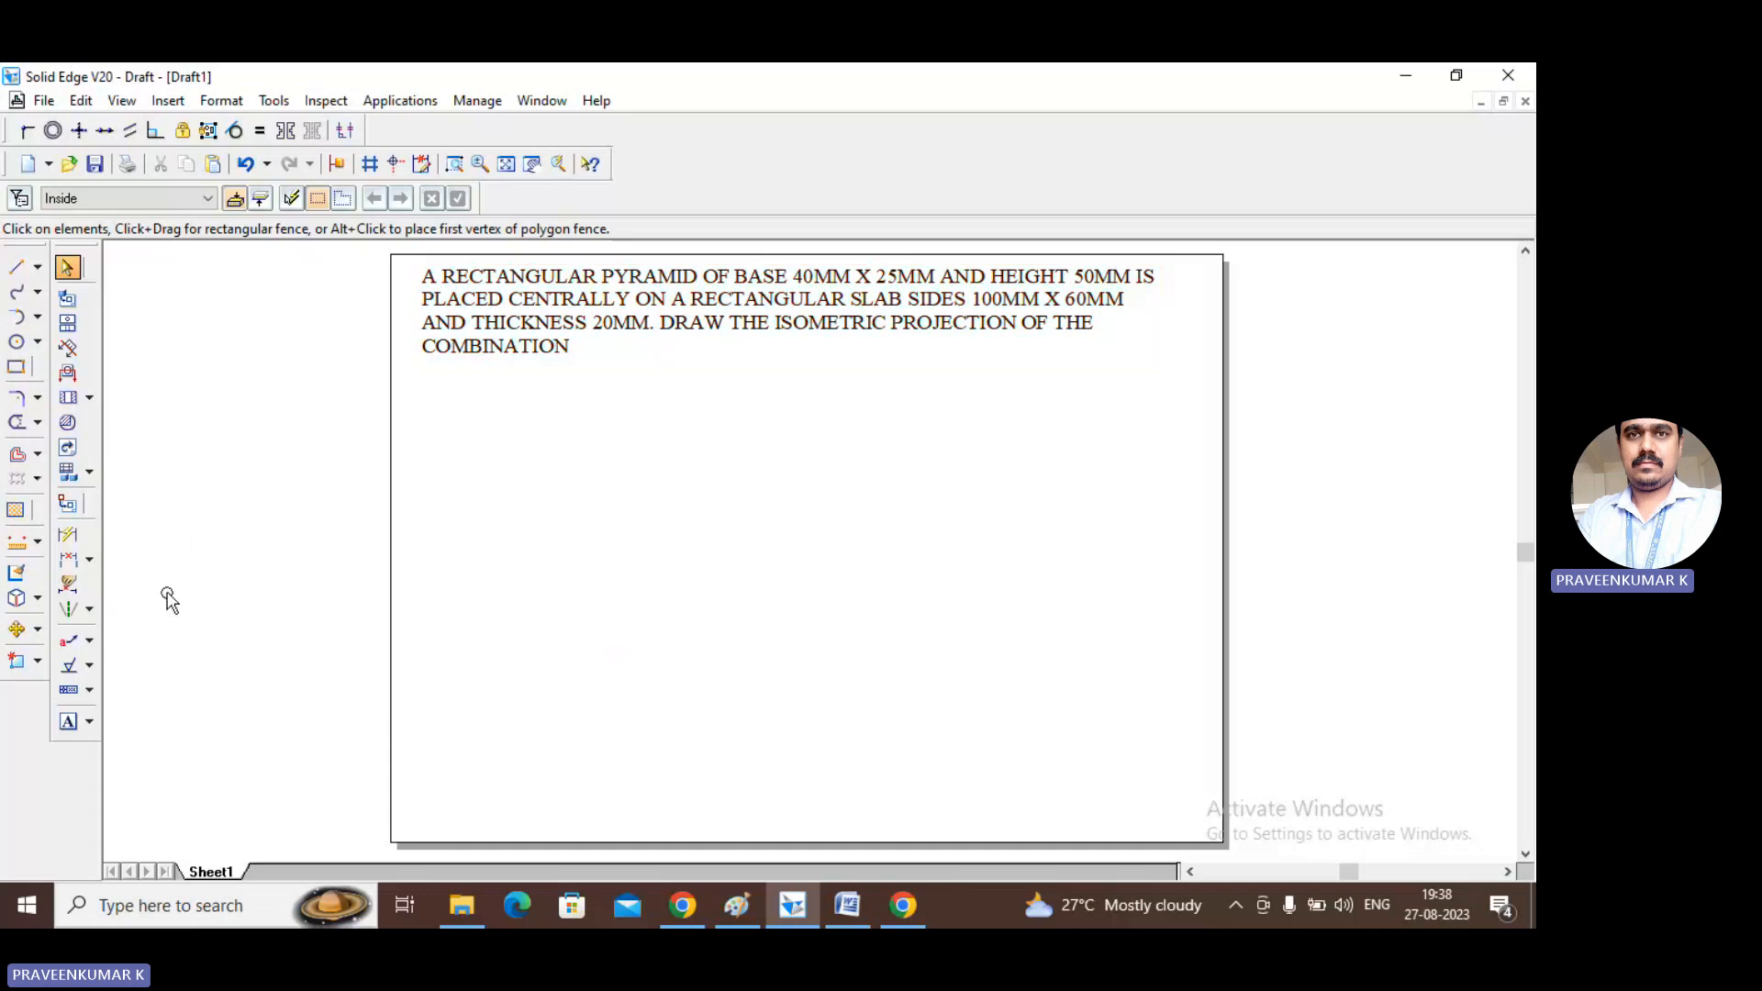
Check the background sheet settings in the sheet setup of Sheet1.
right_click(204, 876)
click(248, 849)
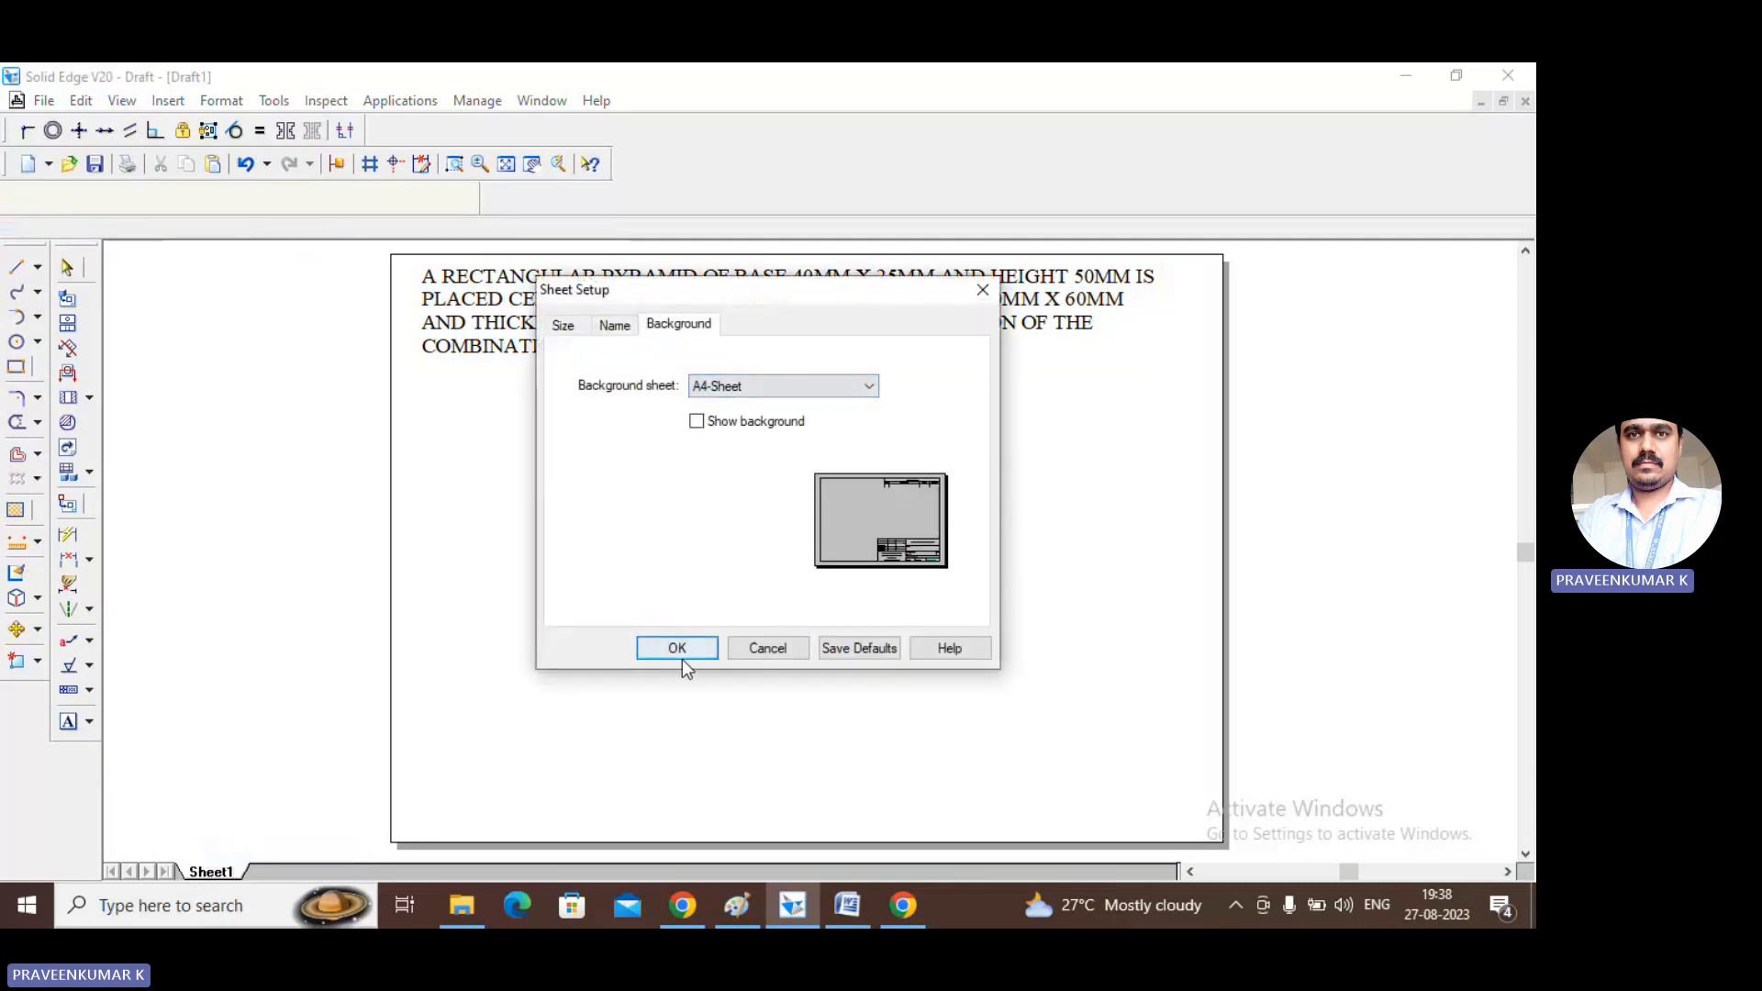
click(734, 649)
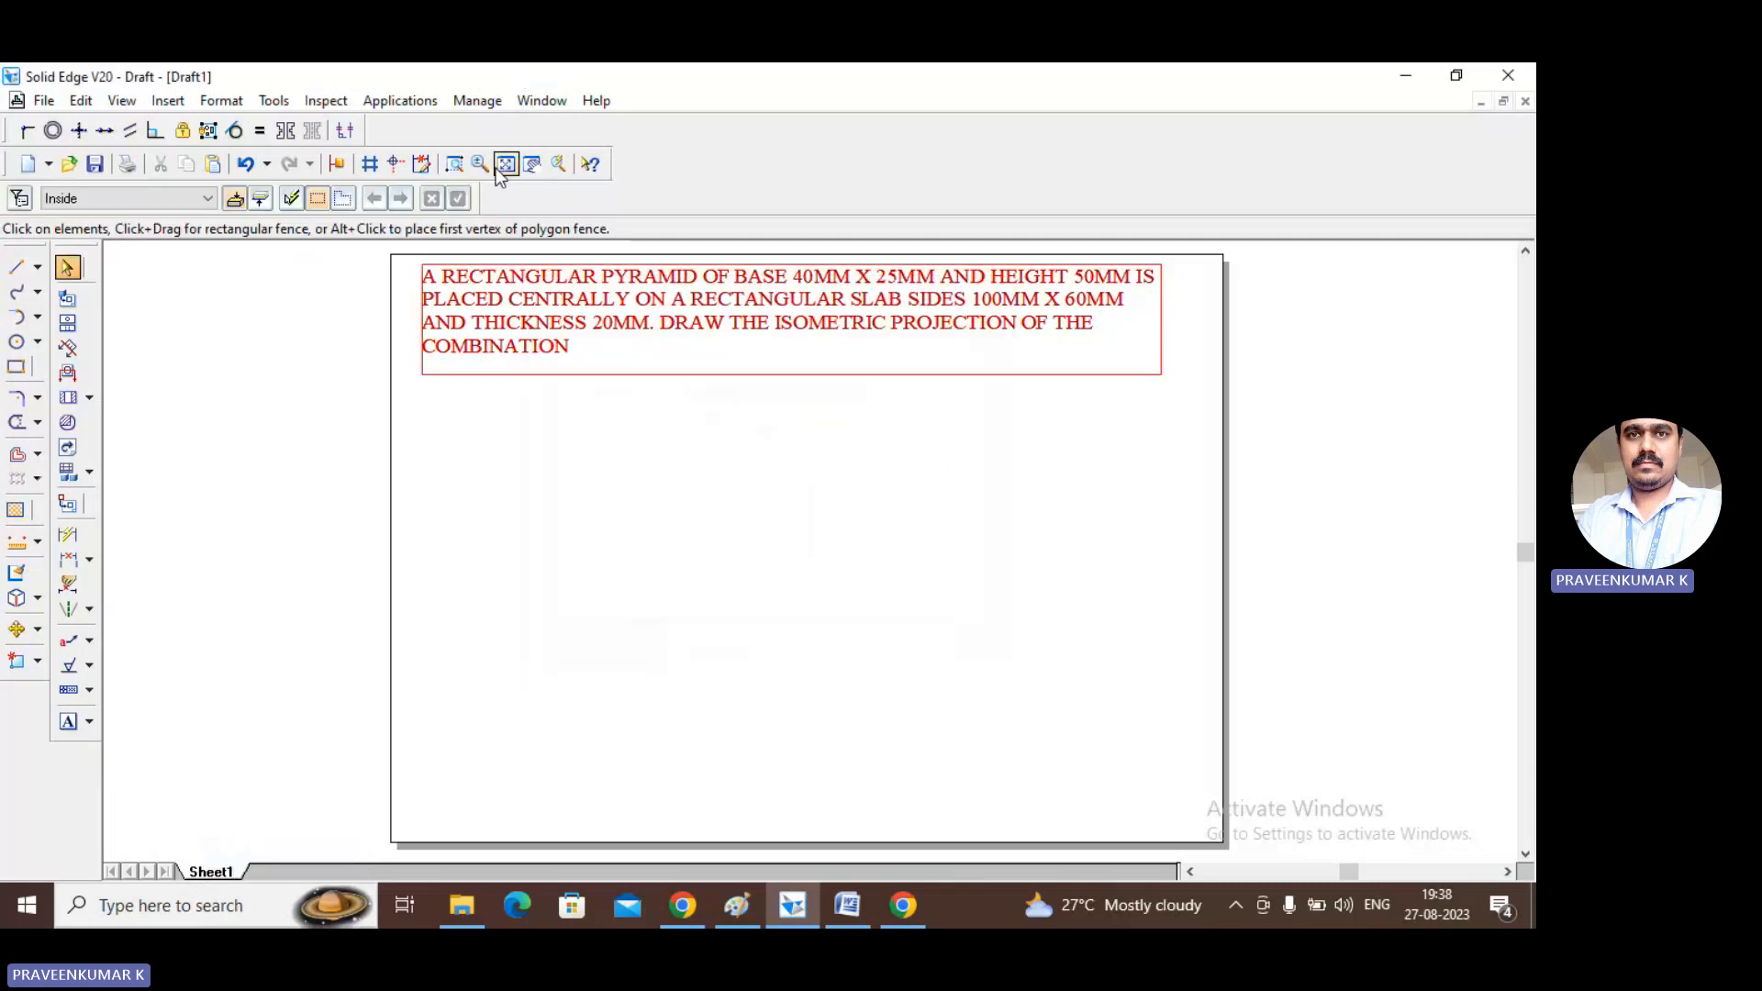
Draw a 100 mm line at 30° below the problem text with a 0.13 mm line width.
click(14, 269)
click(211, 198)
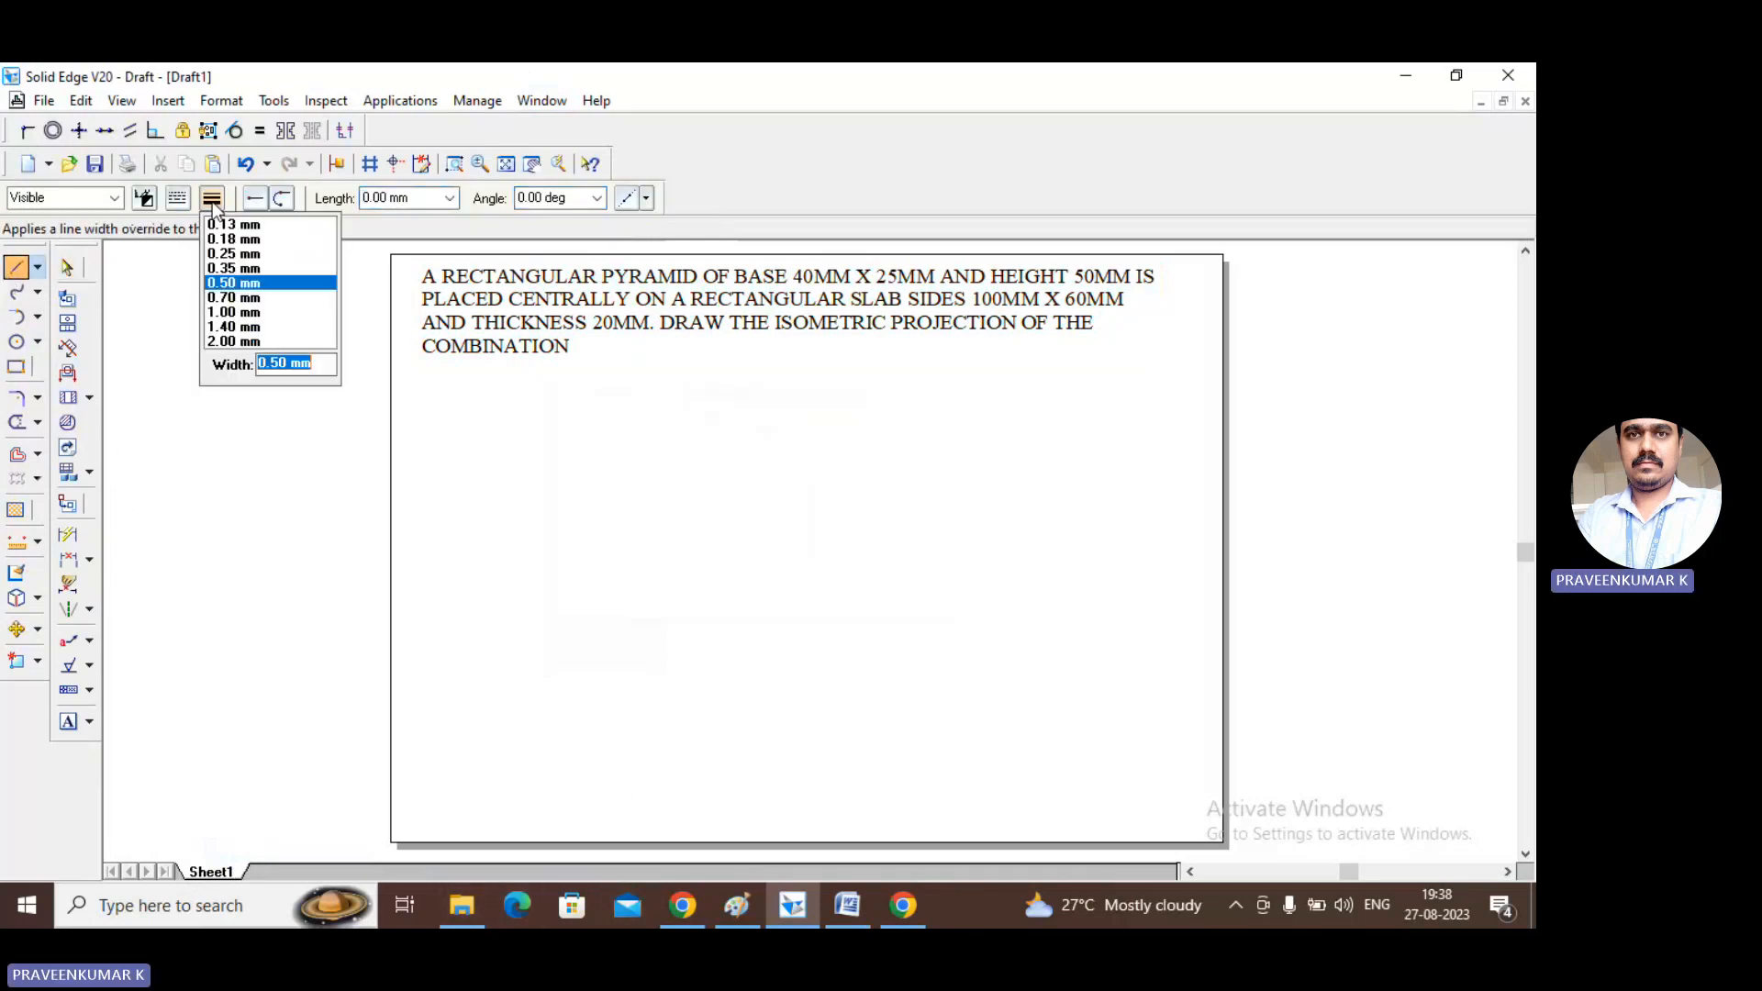
click(213, 227)
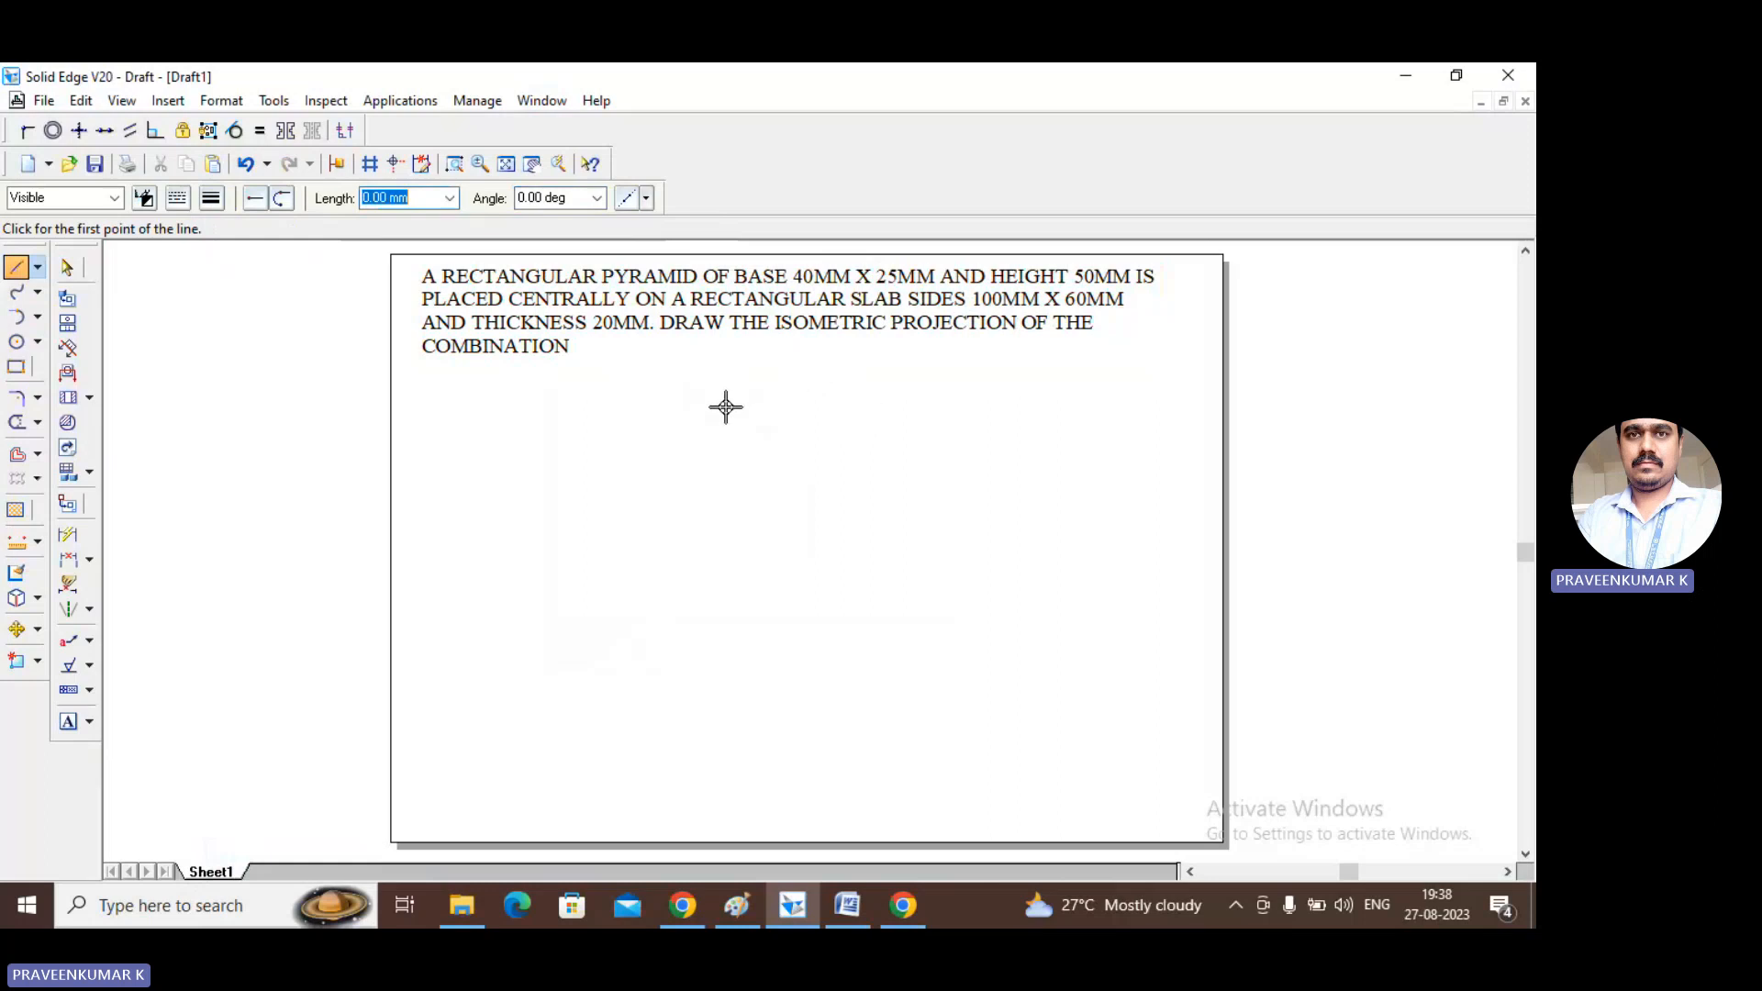
click(730, 758)
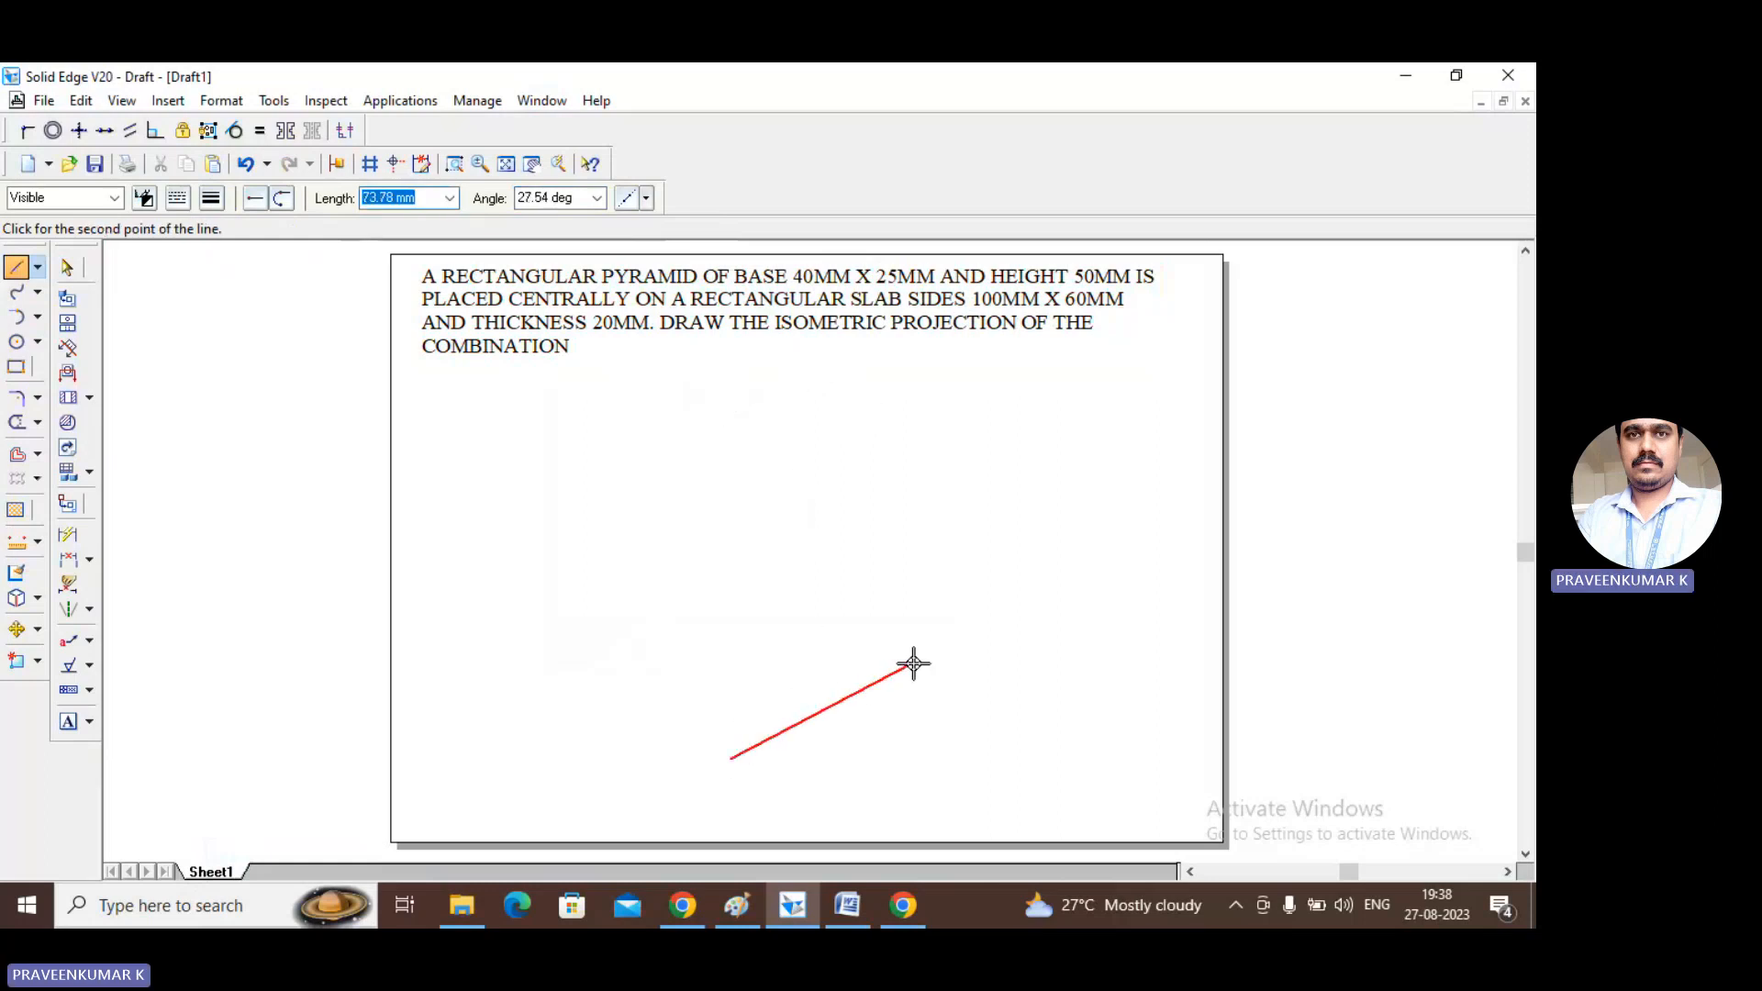
text(100)
key(Tab)
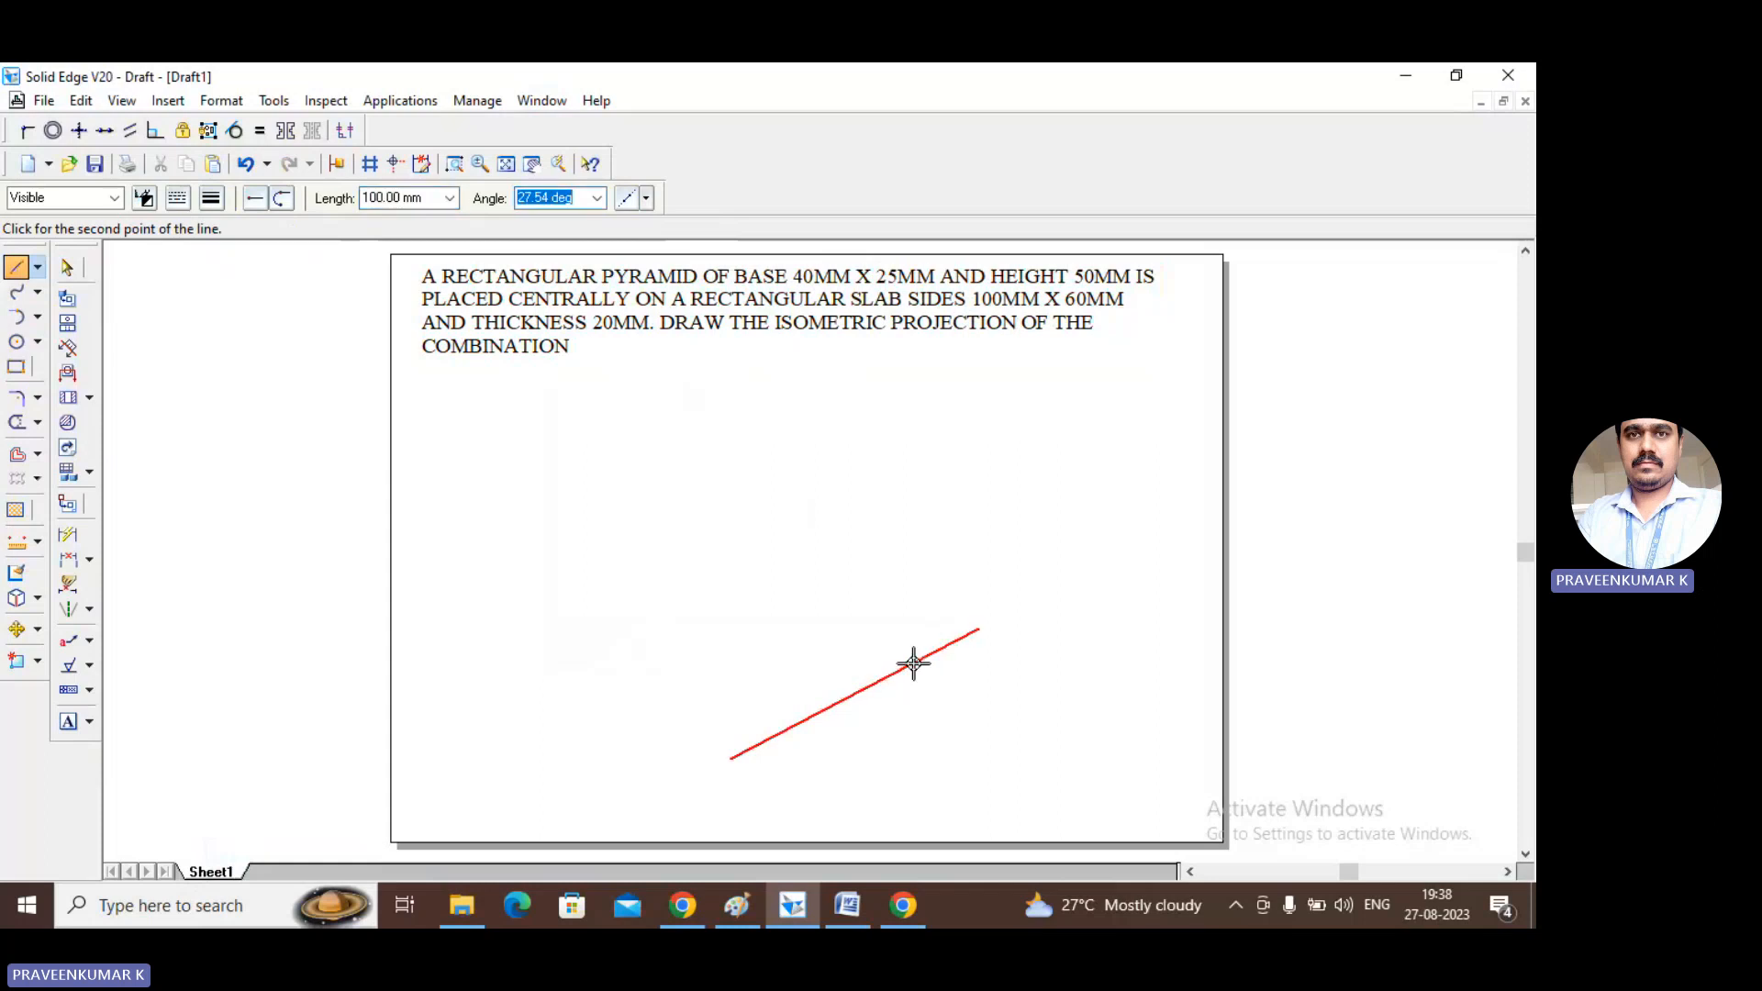
text(30)
key(Return)
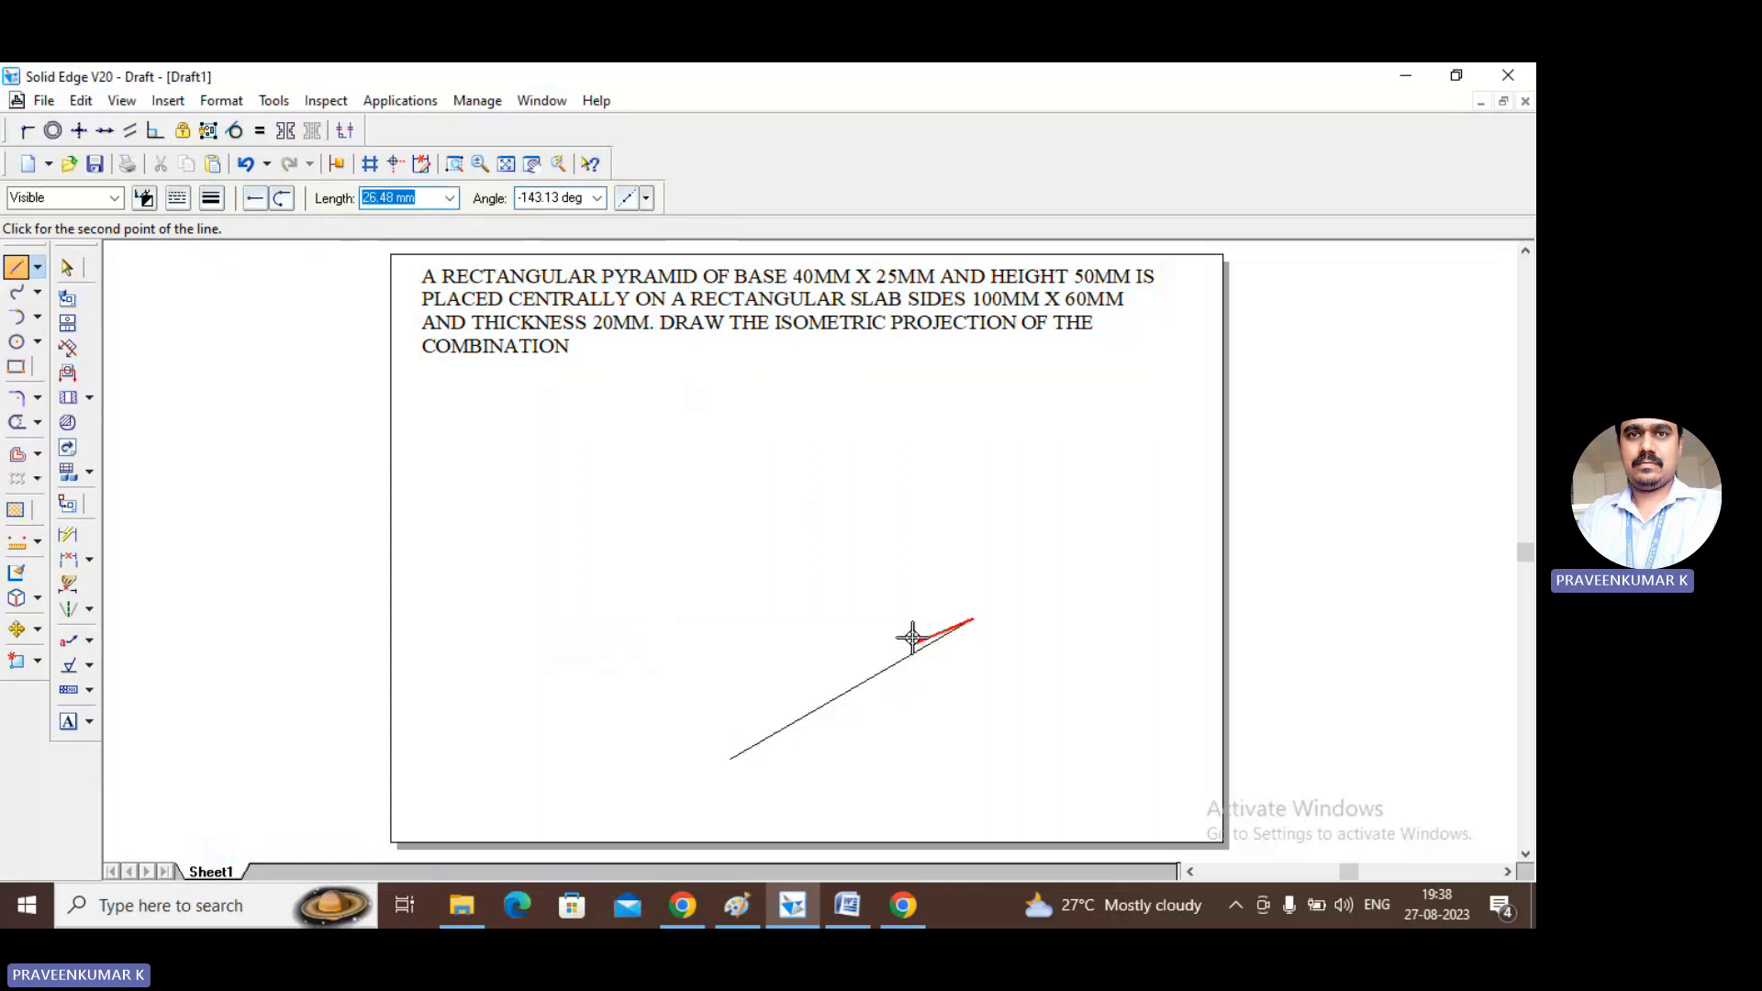
right_click(823, 582)
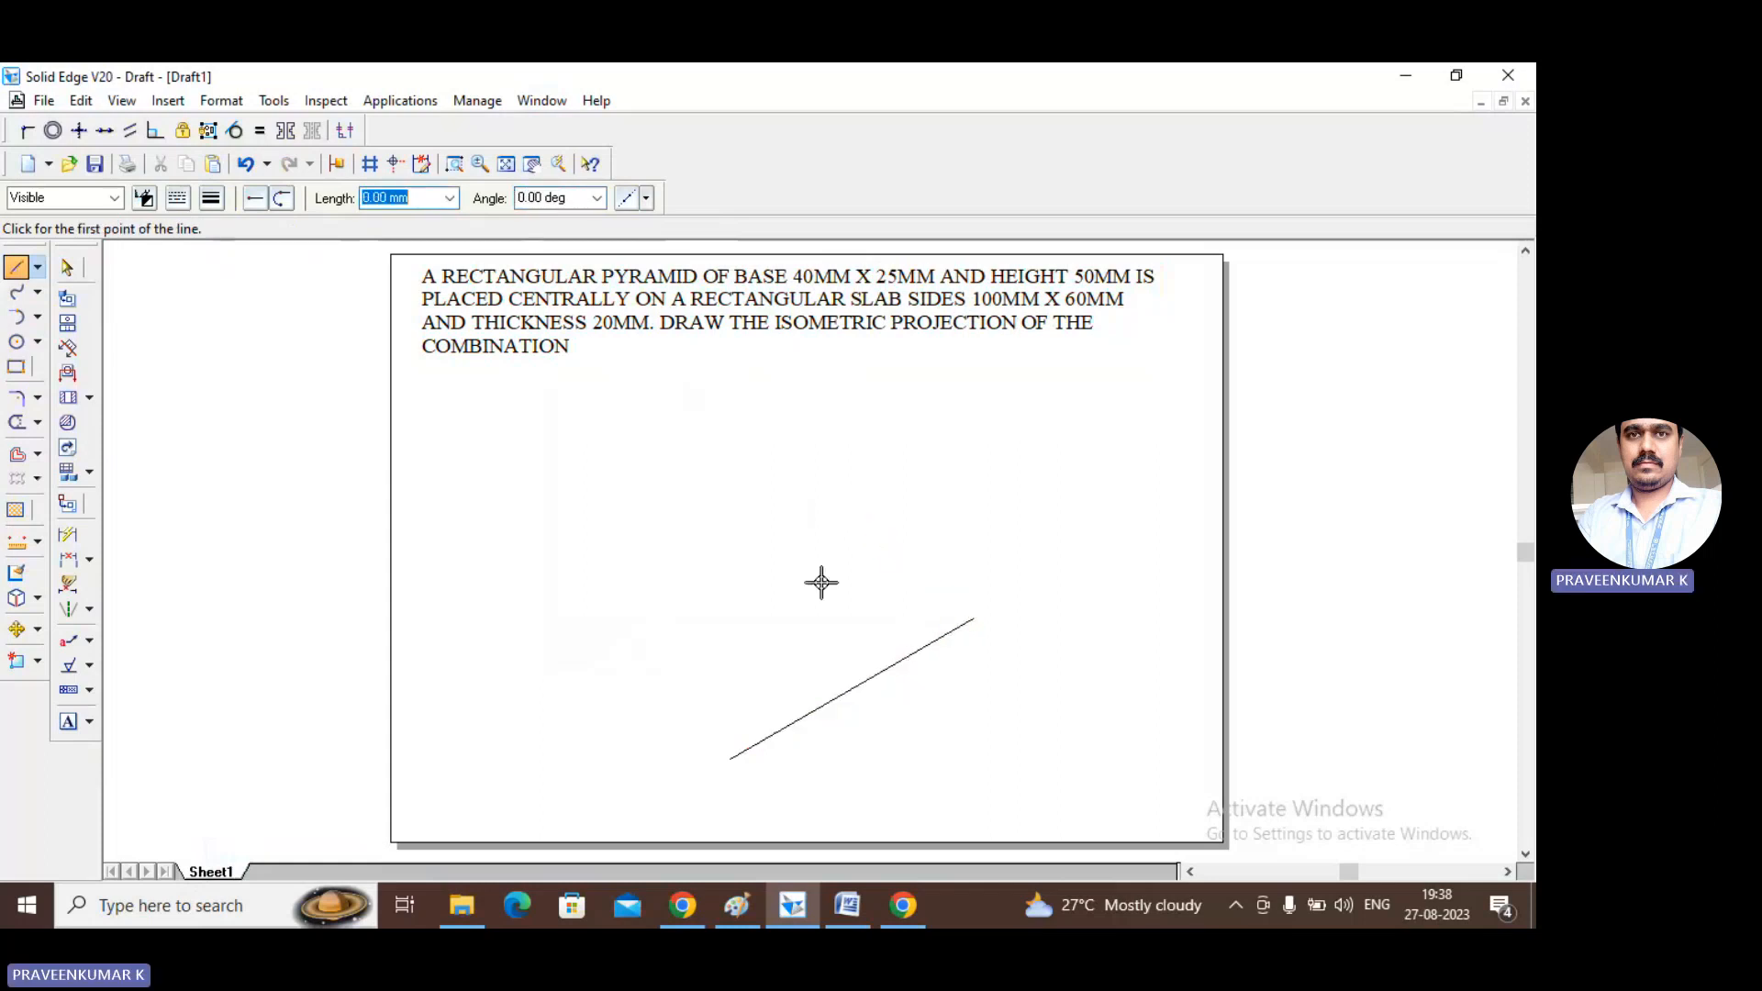
Draw a 60 mm line at 150° from the lower end of the 100 mm line.
click(729, 759)
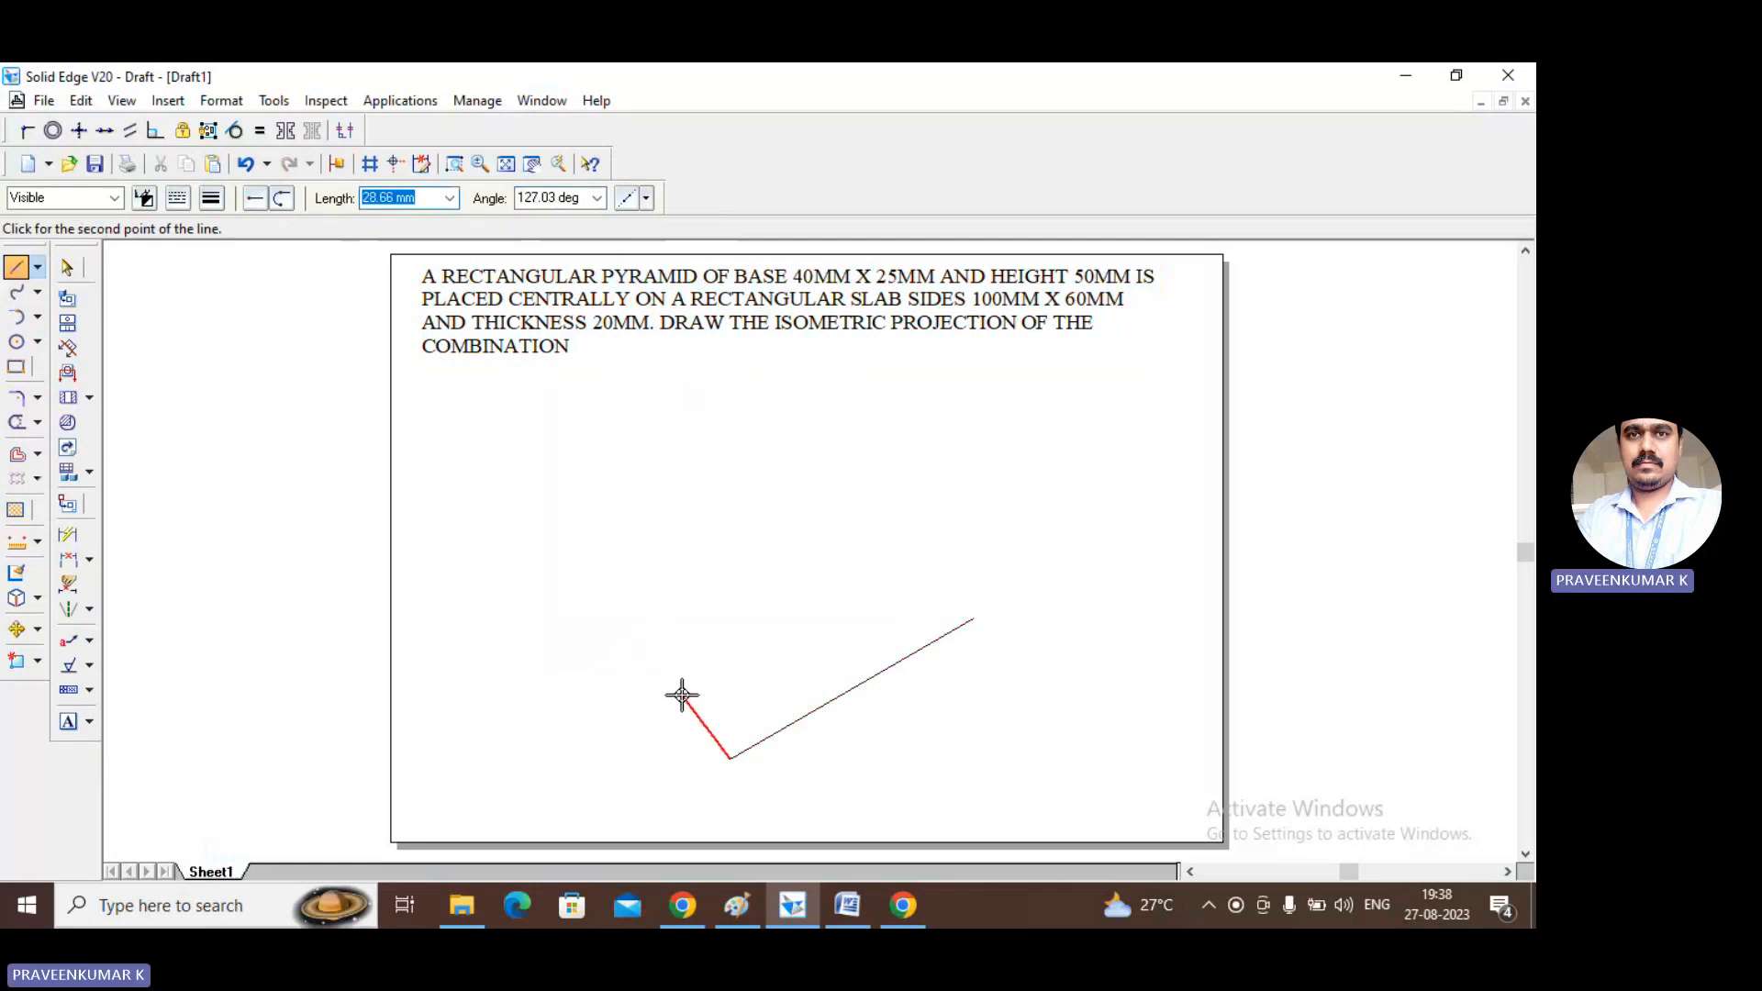
text(60)
key(Tab)
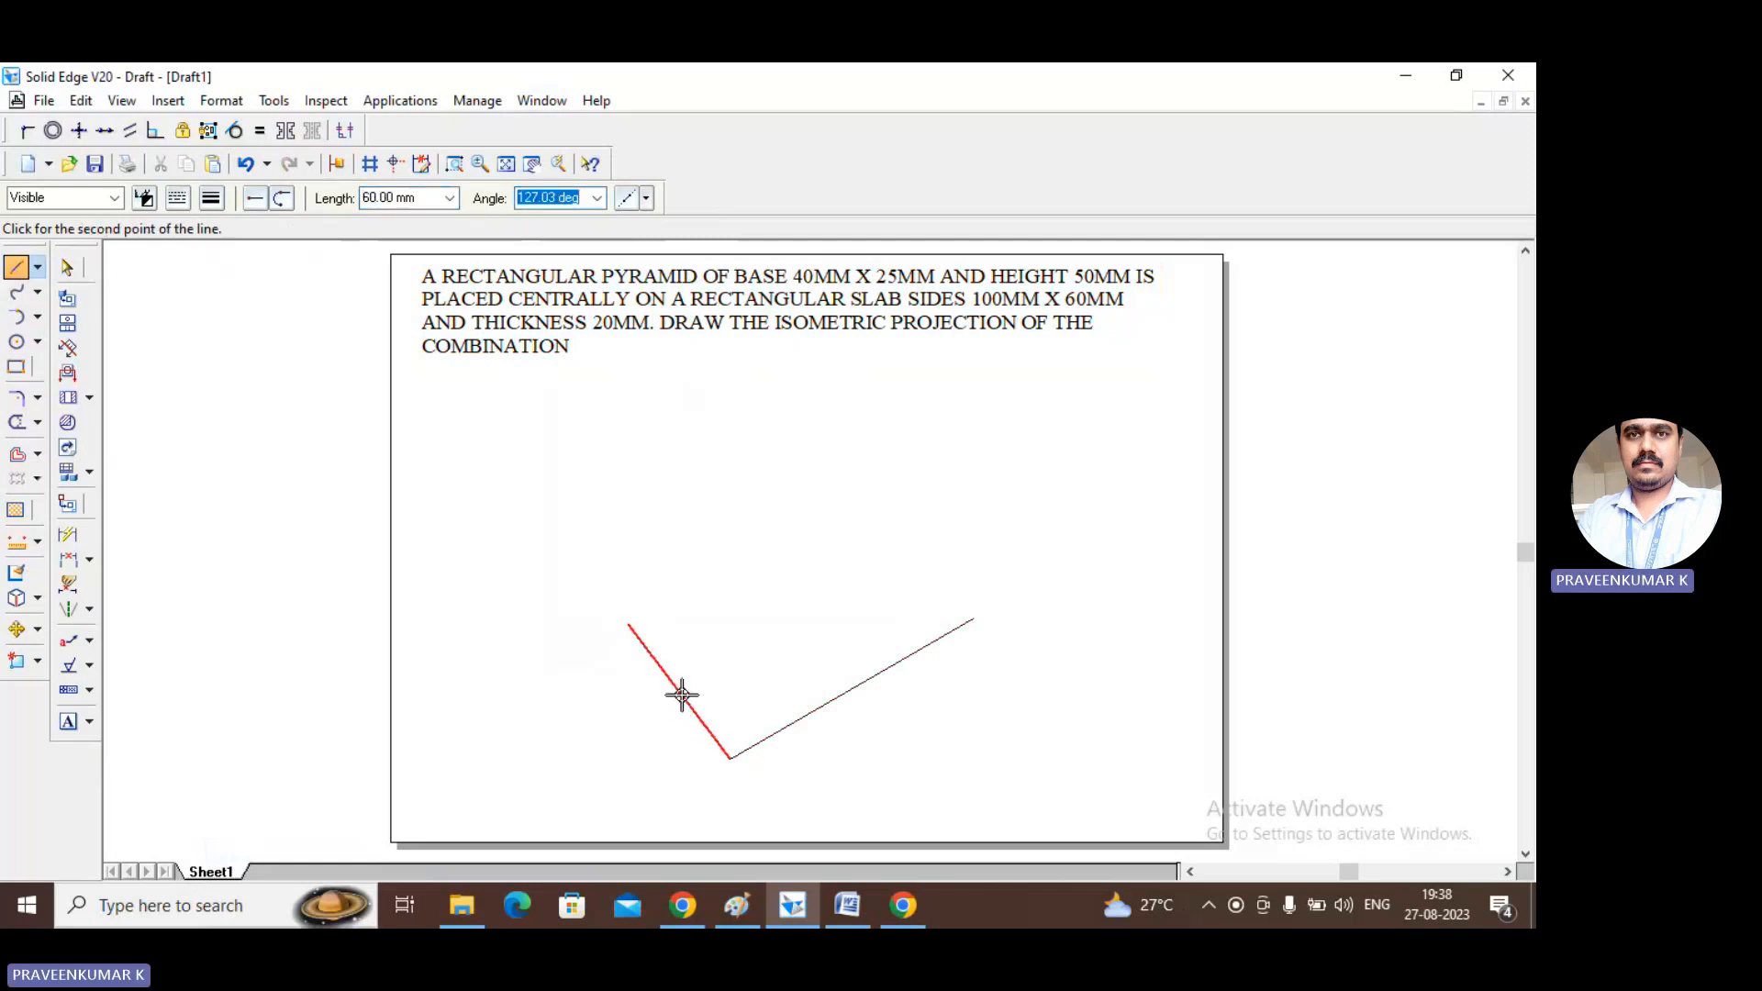
text(150)
key(Return)
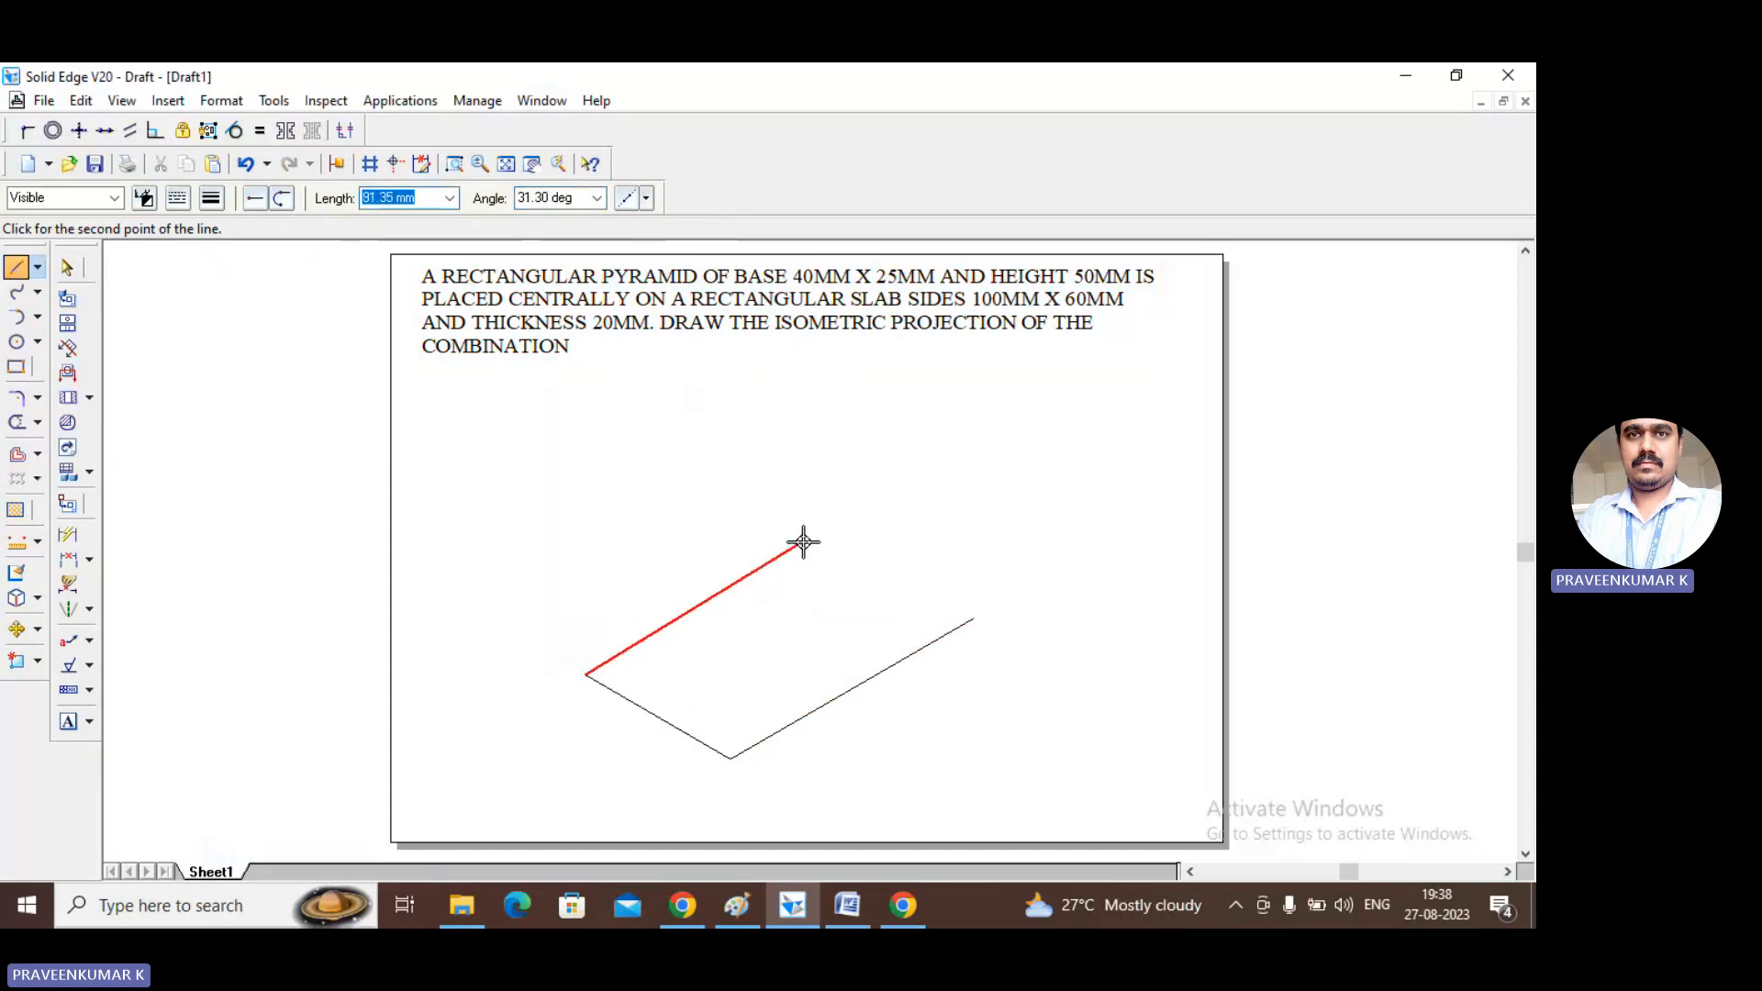
Draw the opposite 100 mm base edge at 30° and close the slab's base with a line to the first edge's upper end.
text(100)
key(Tab)
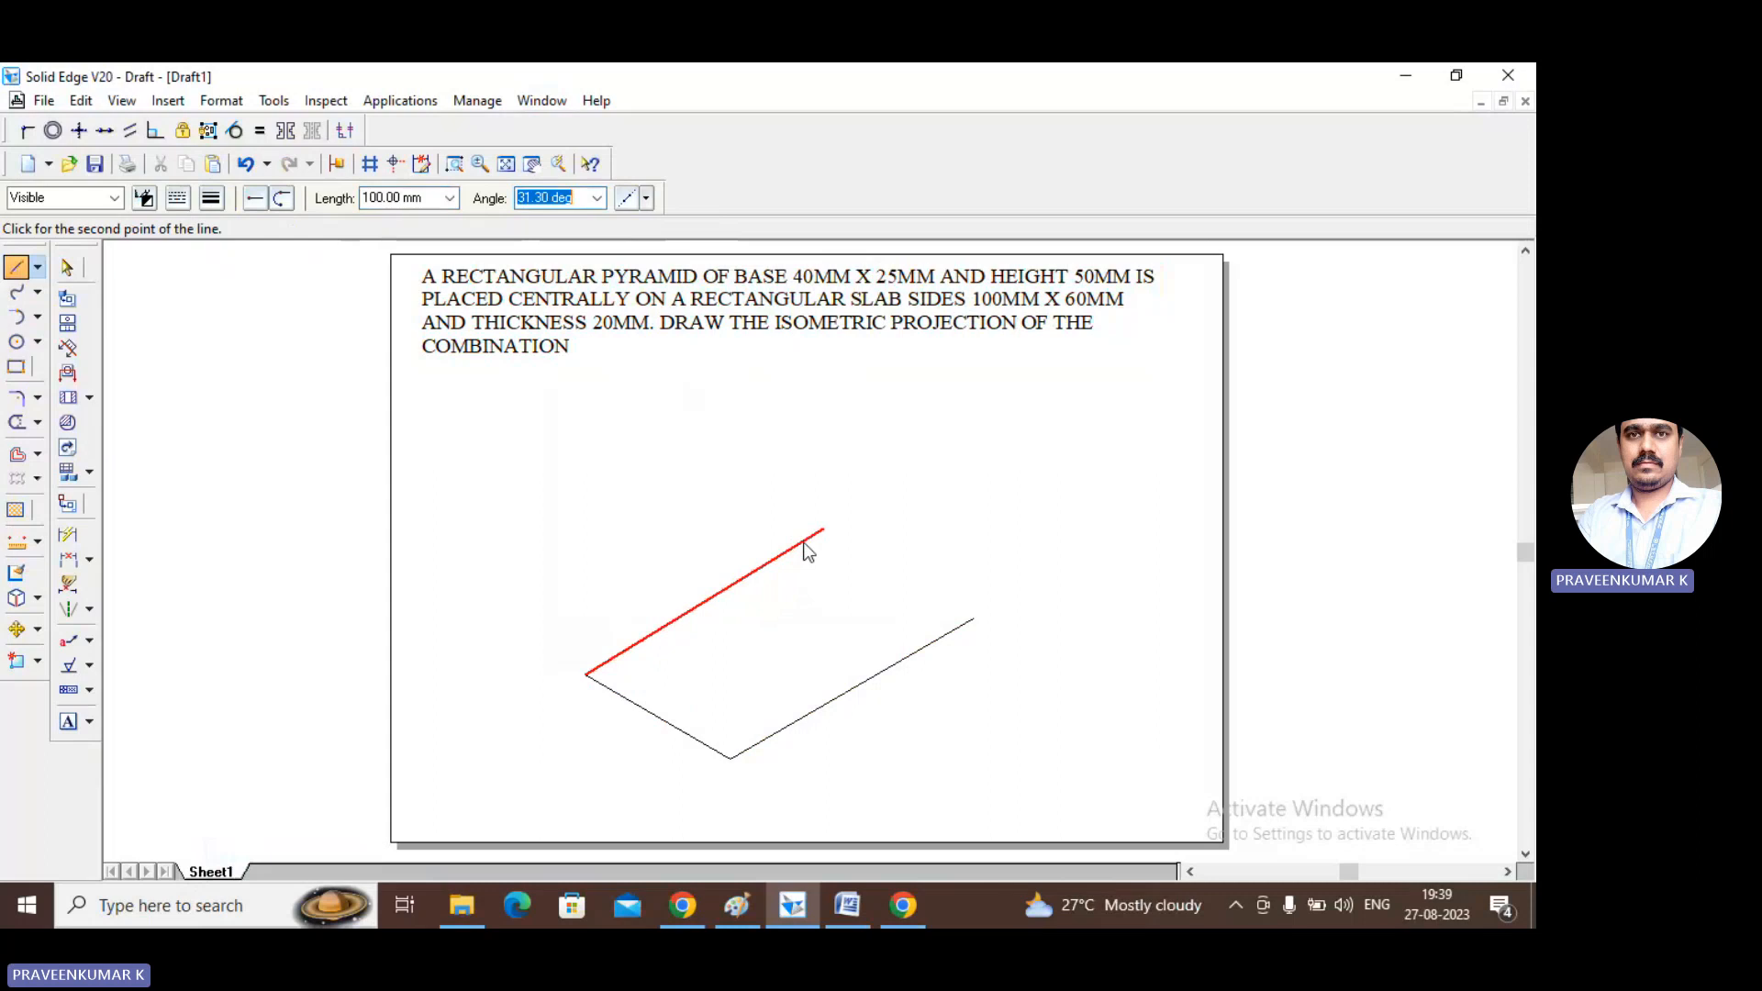
text(30)
key(Return)
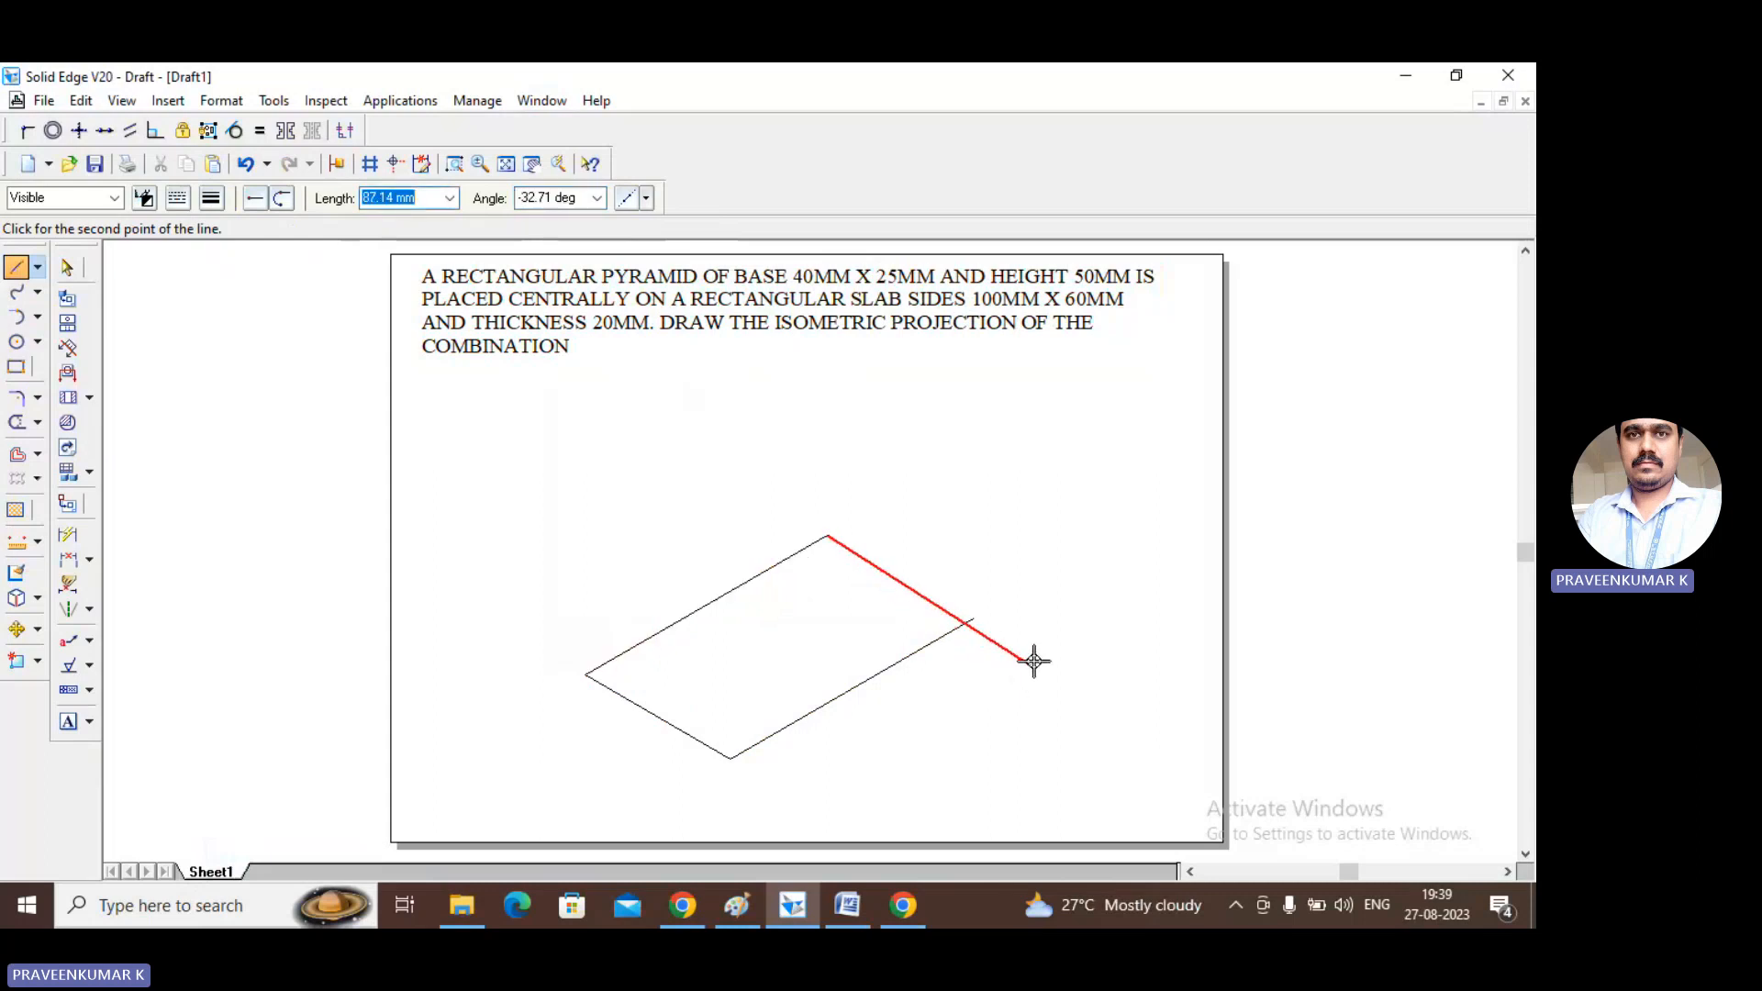
click(974, 617)
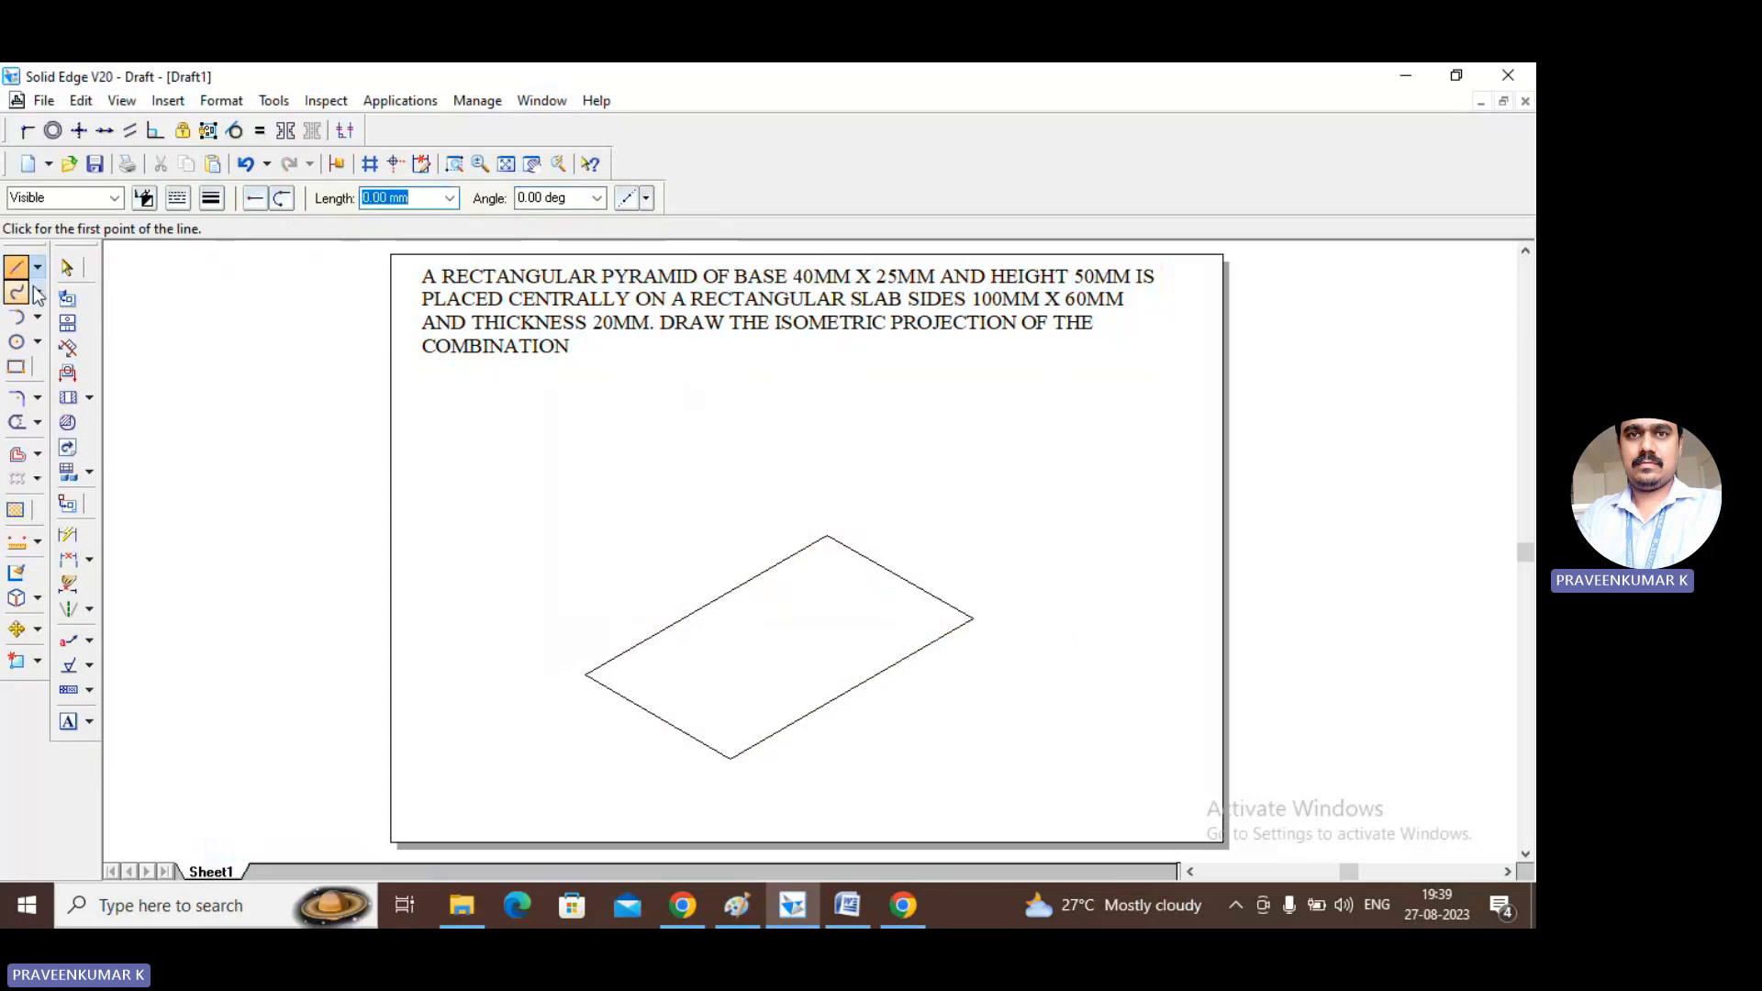
Draw a 20 mm vertical line upward from the left corner of the slab's base.
click(586, 674)
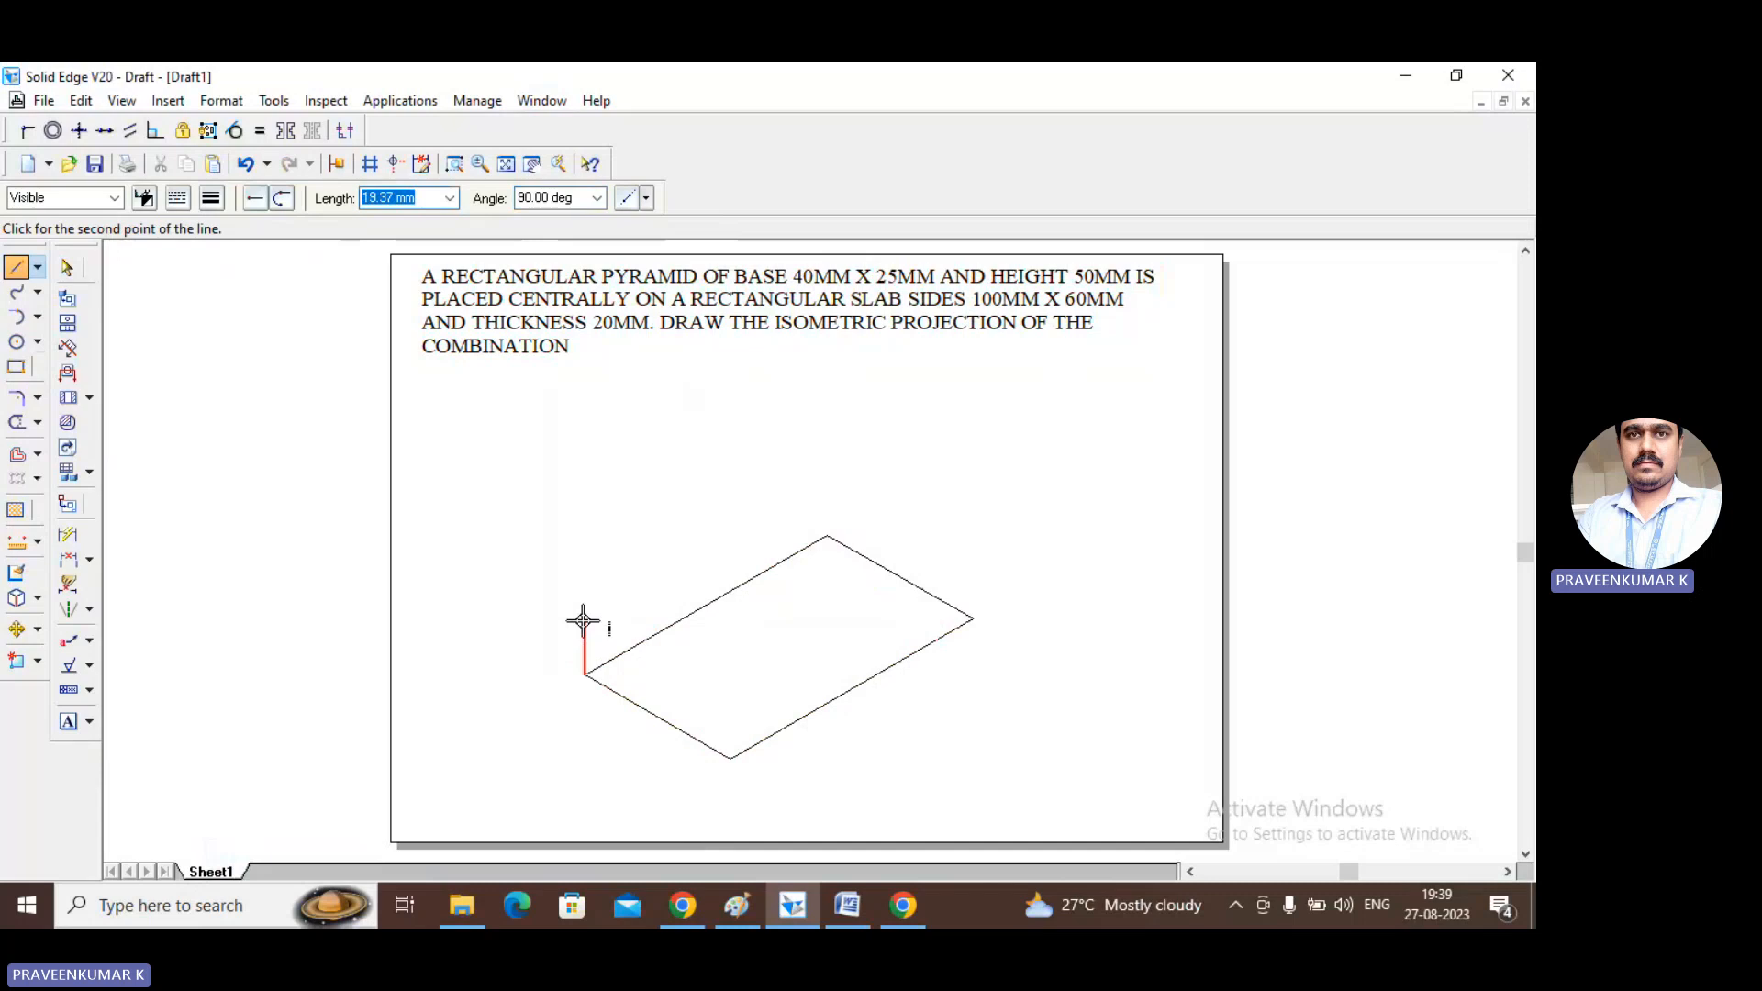
text(20)
key(Tab)
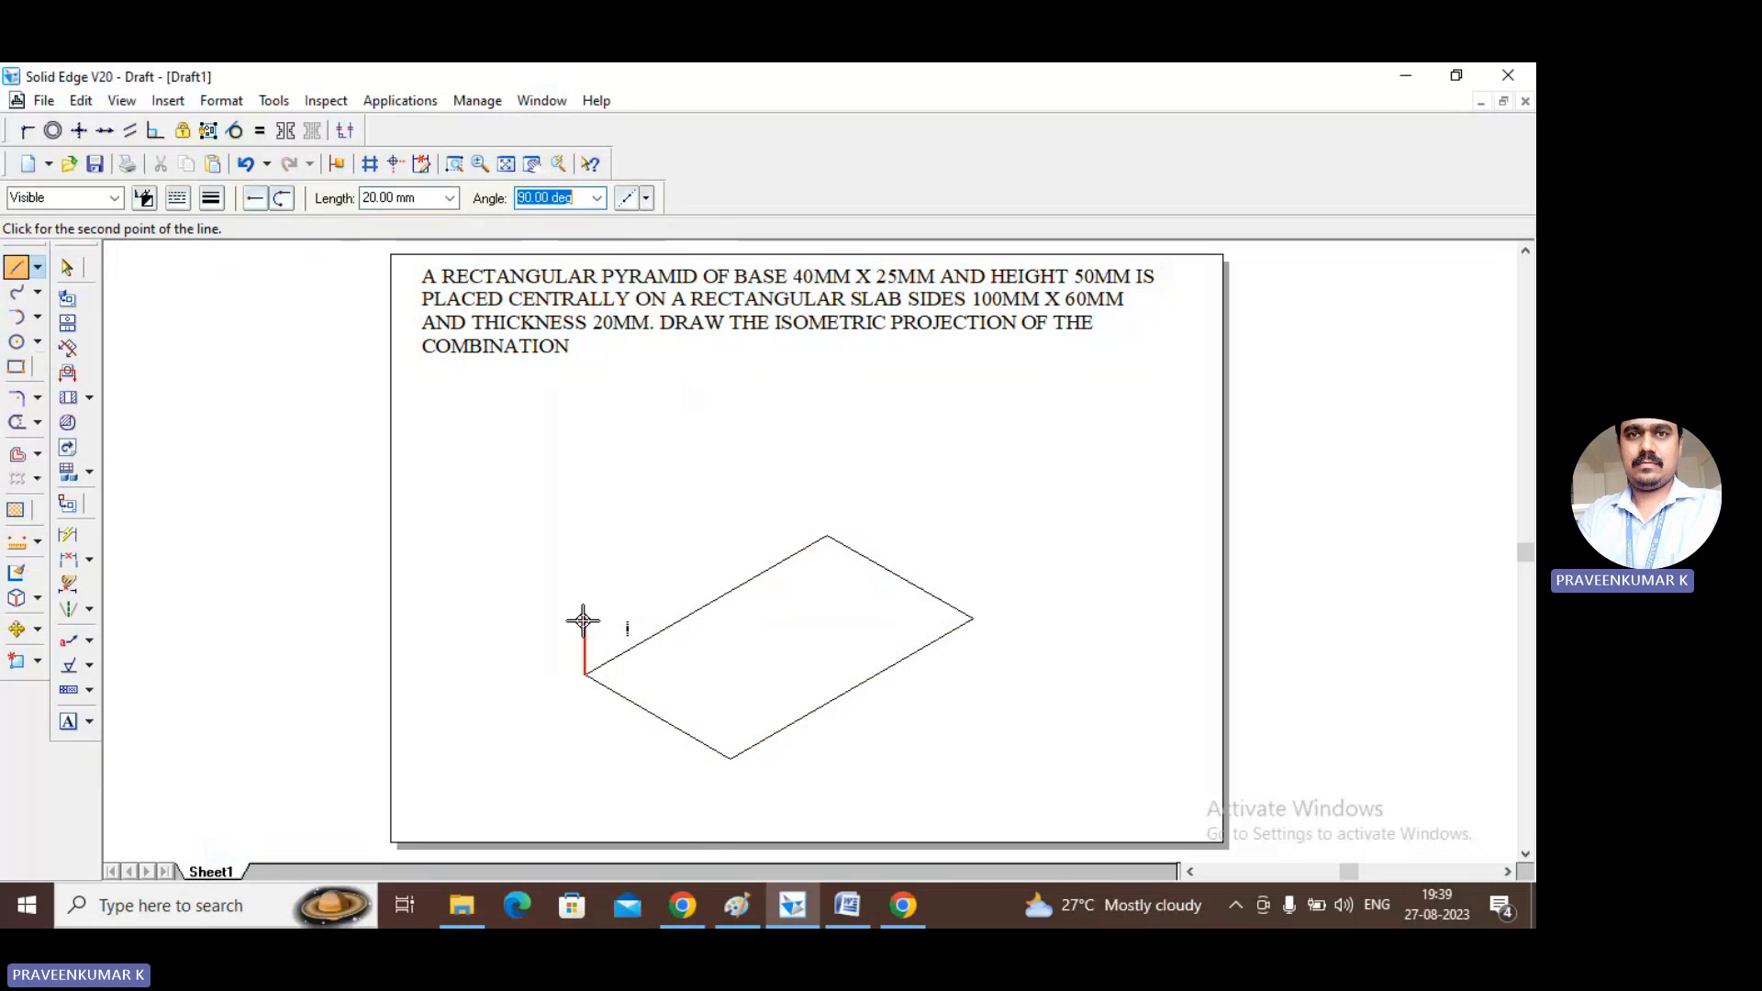
click(583, 621)
right_click(793, 473)
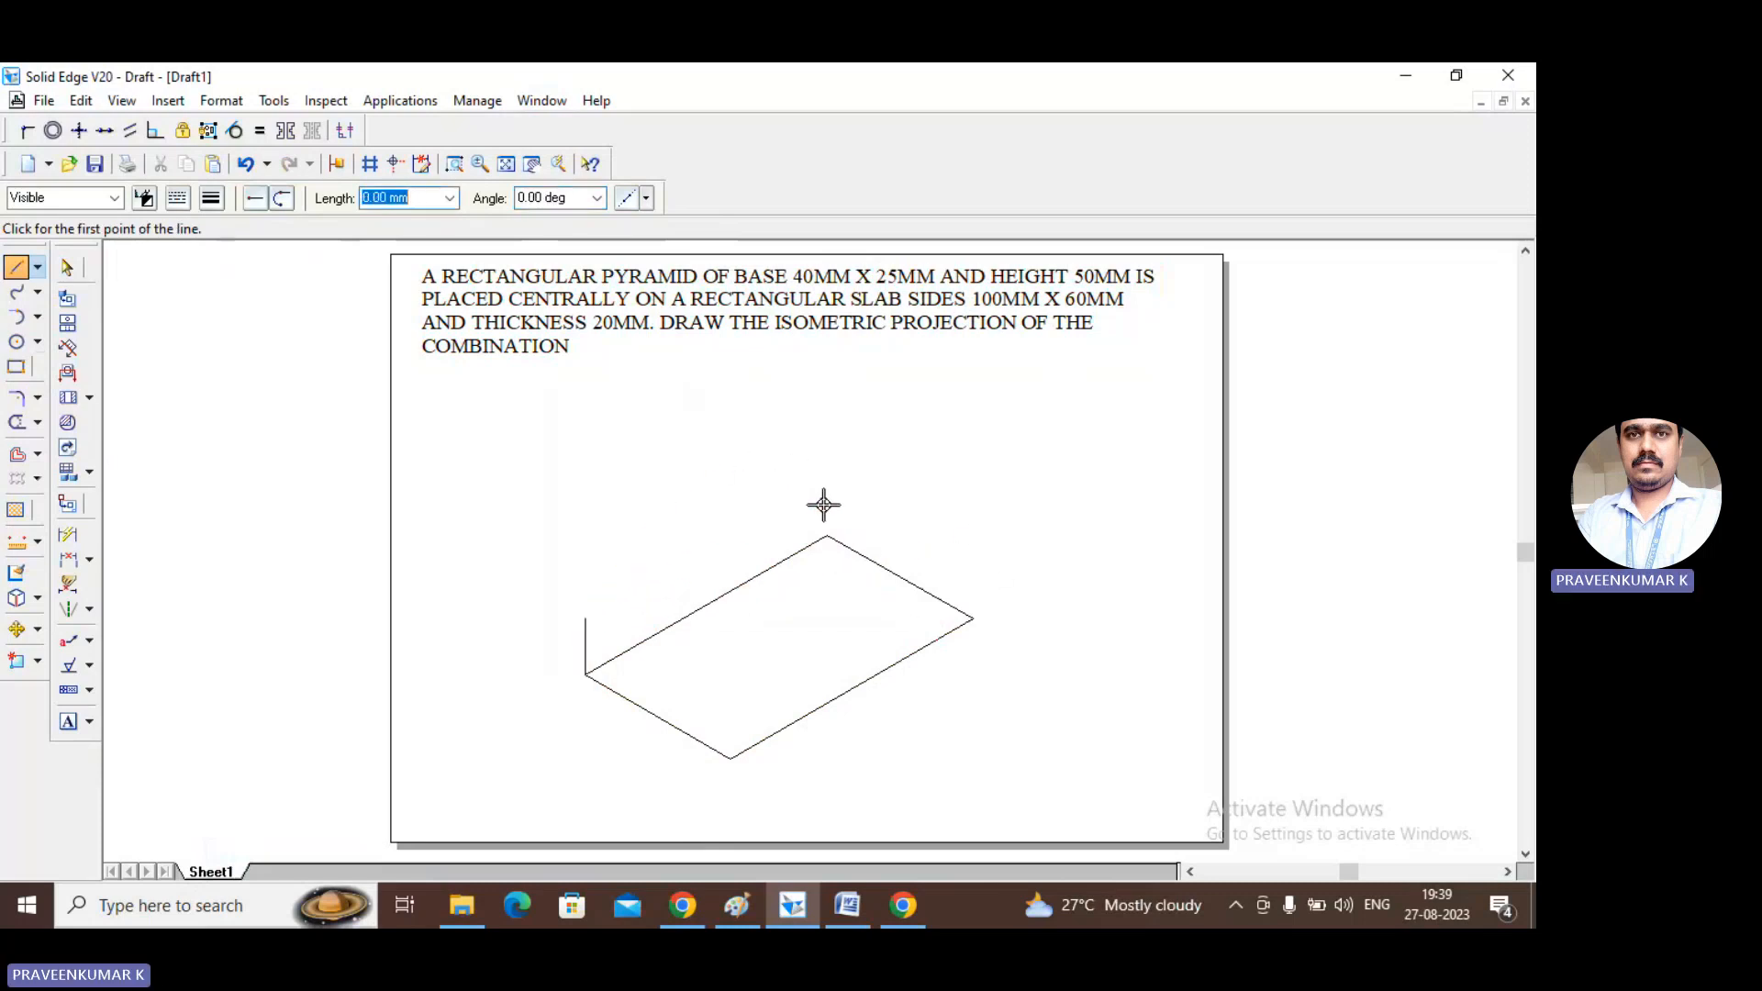
Draw a 20 mm vertical line upward from the rear corner of the slab's base.
click(827, 534)
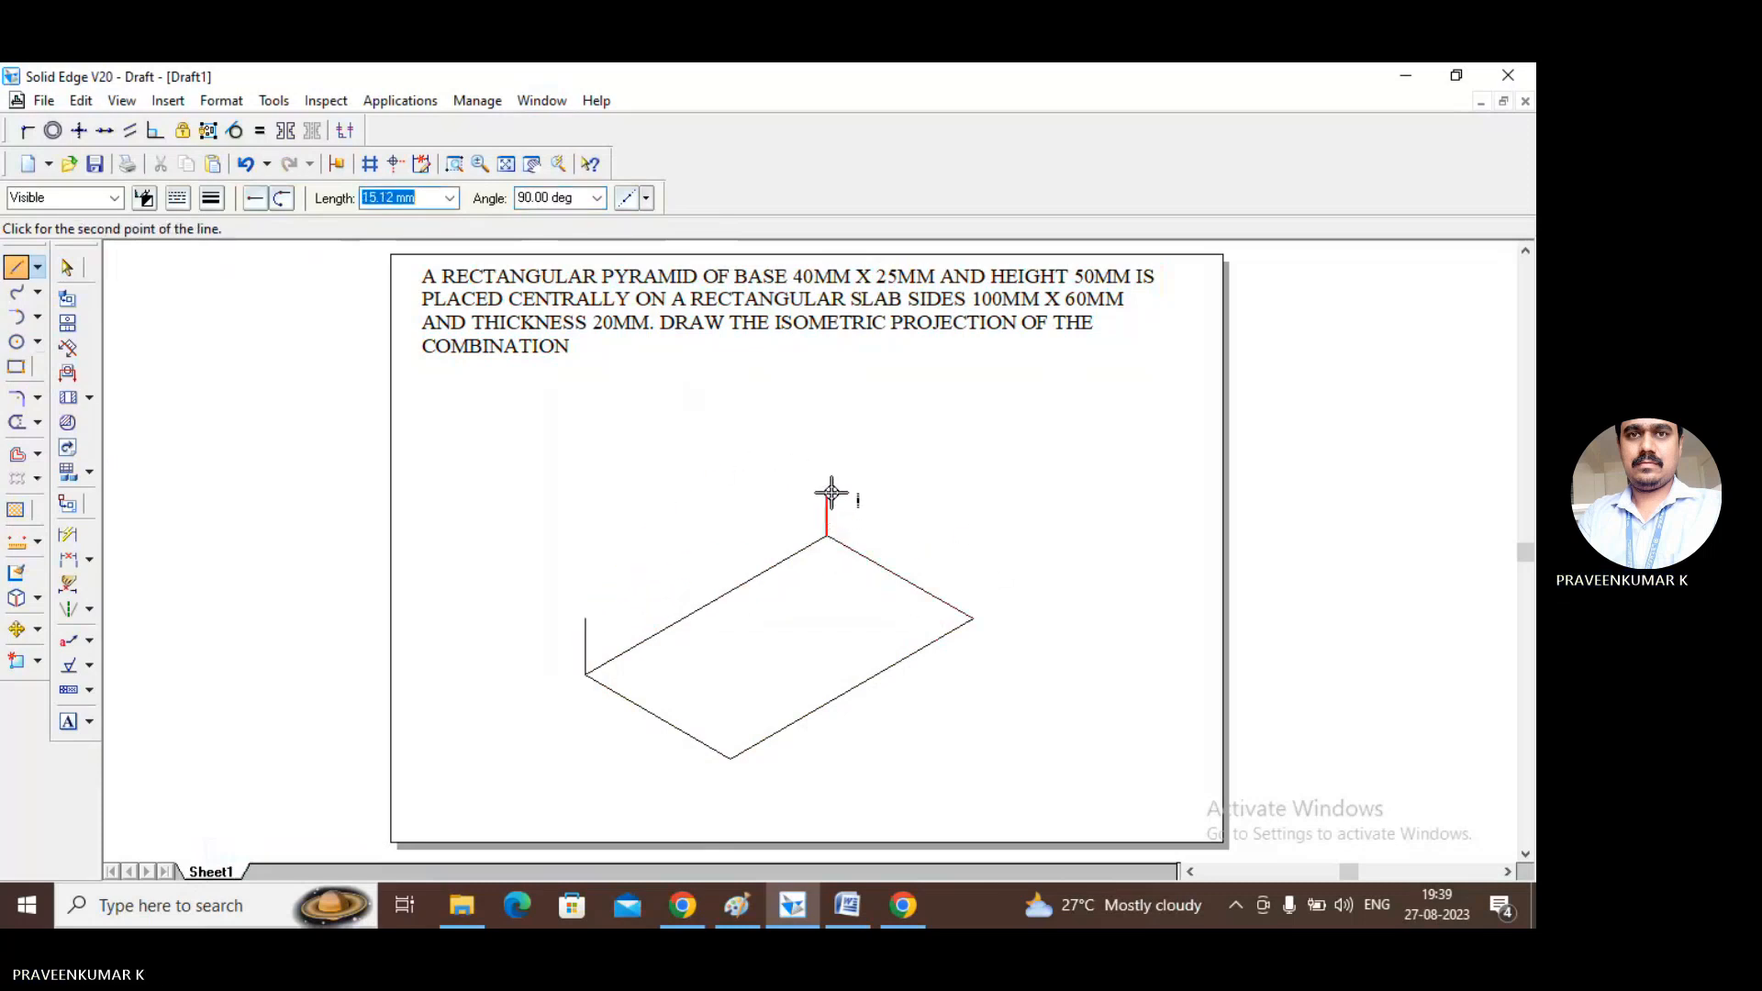
text(20)
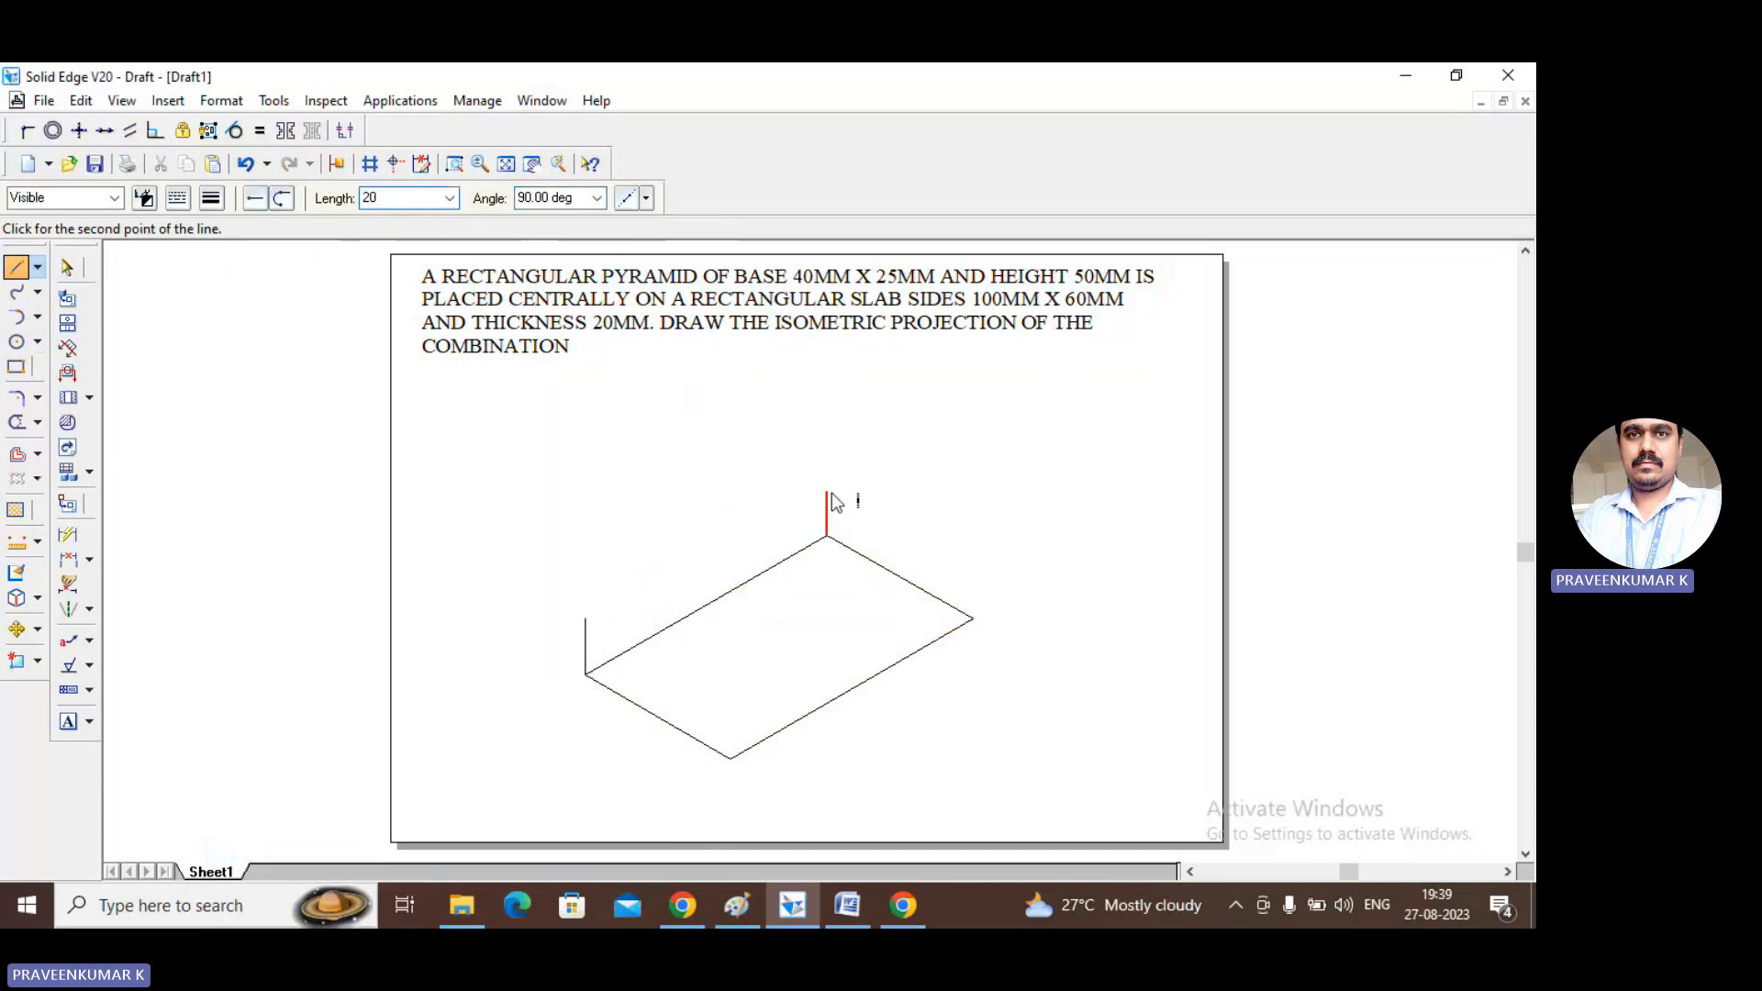
key(Tab)
key(Return)
right_click(873, 424)
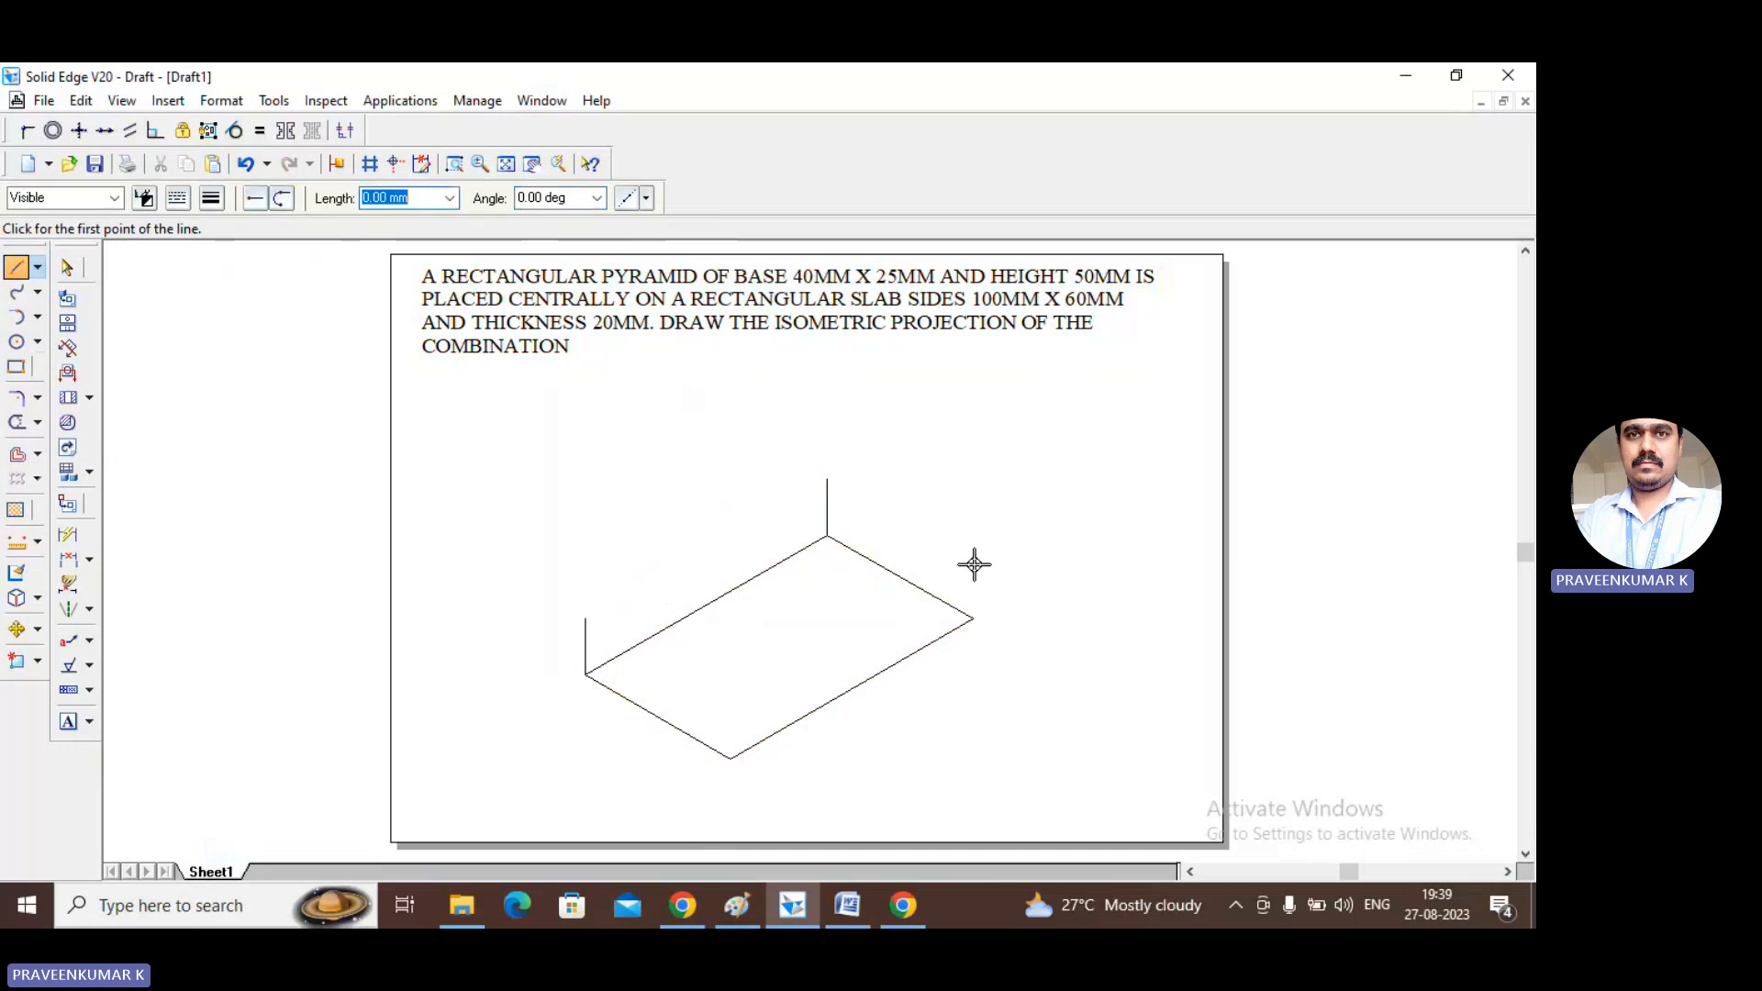
Draw a 20 mm line at 90° upward from the right corner of the slab's base.
click(973, 619)
text(20)
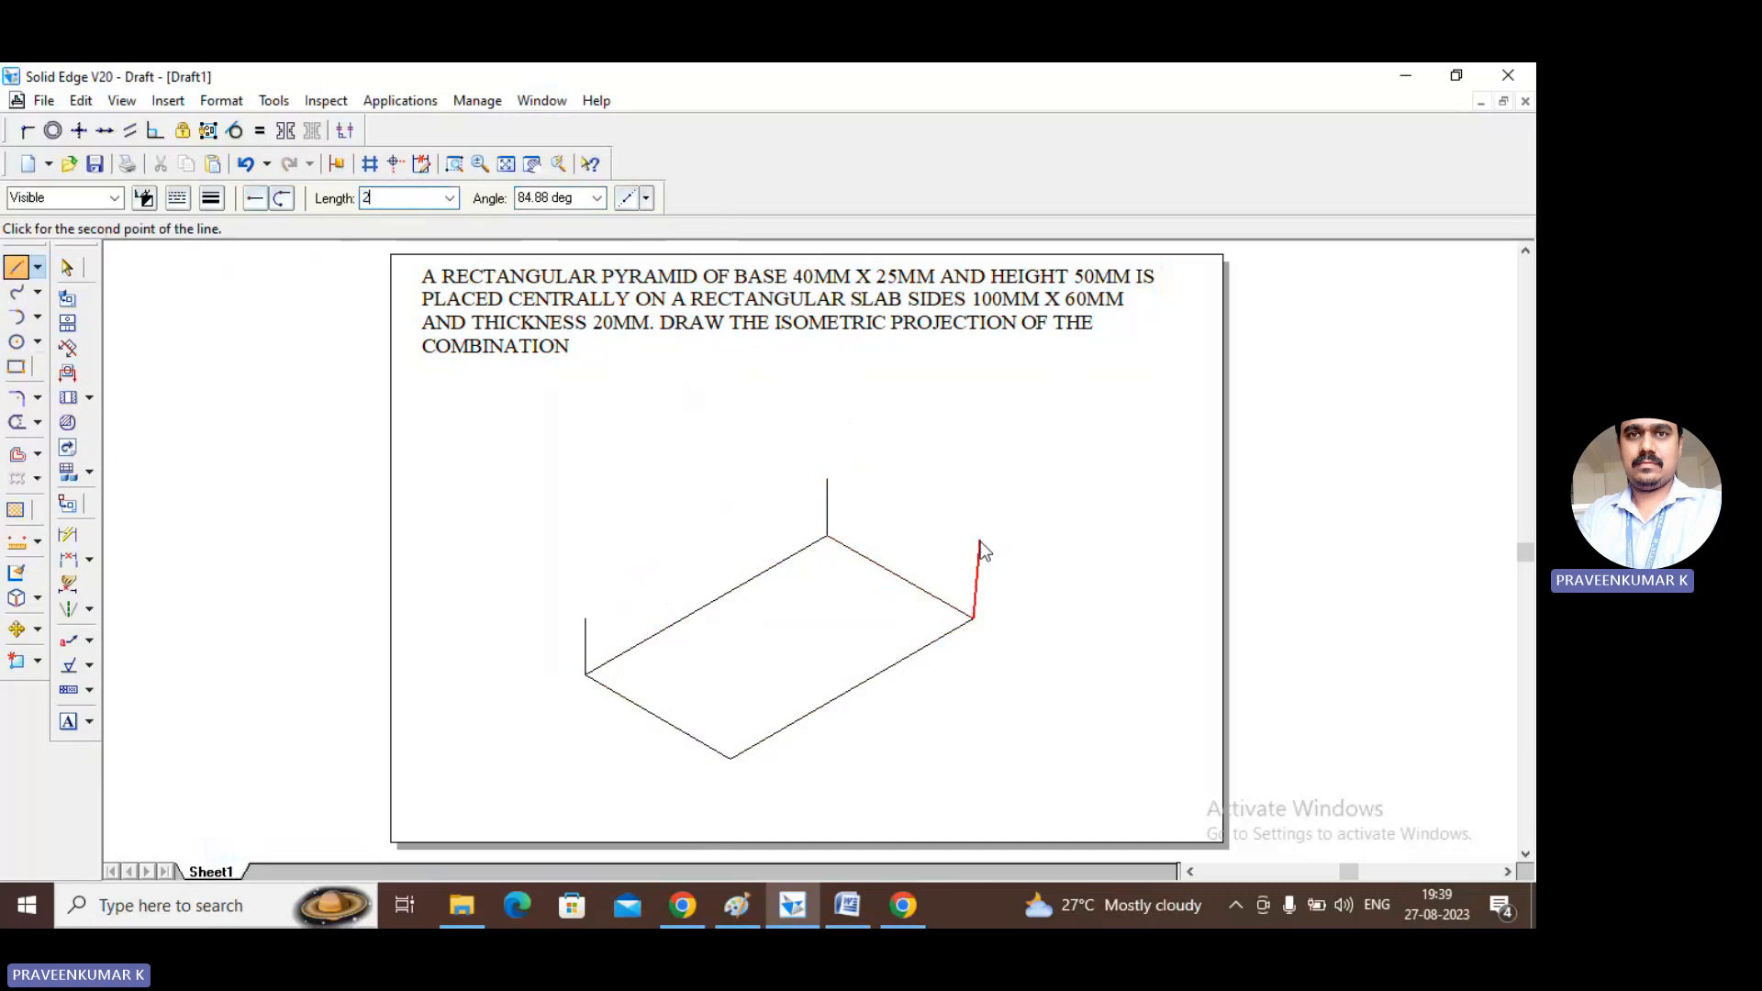
key(Tab)
text(90)
key(Return)
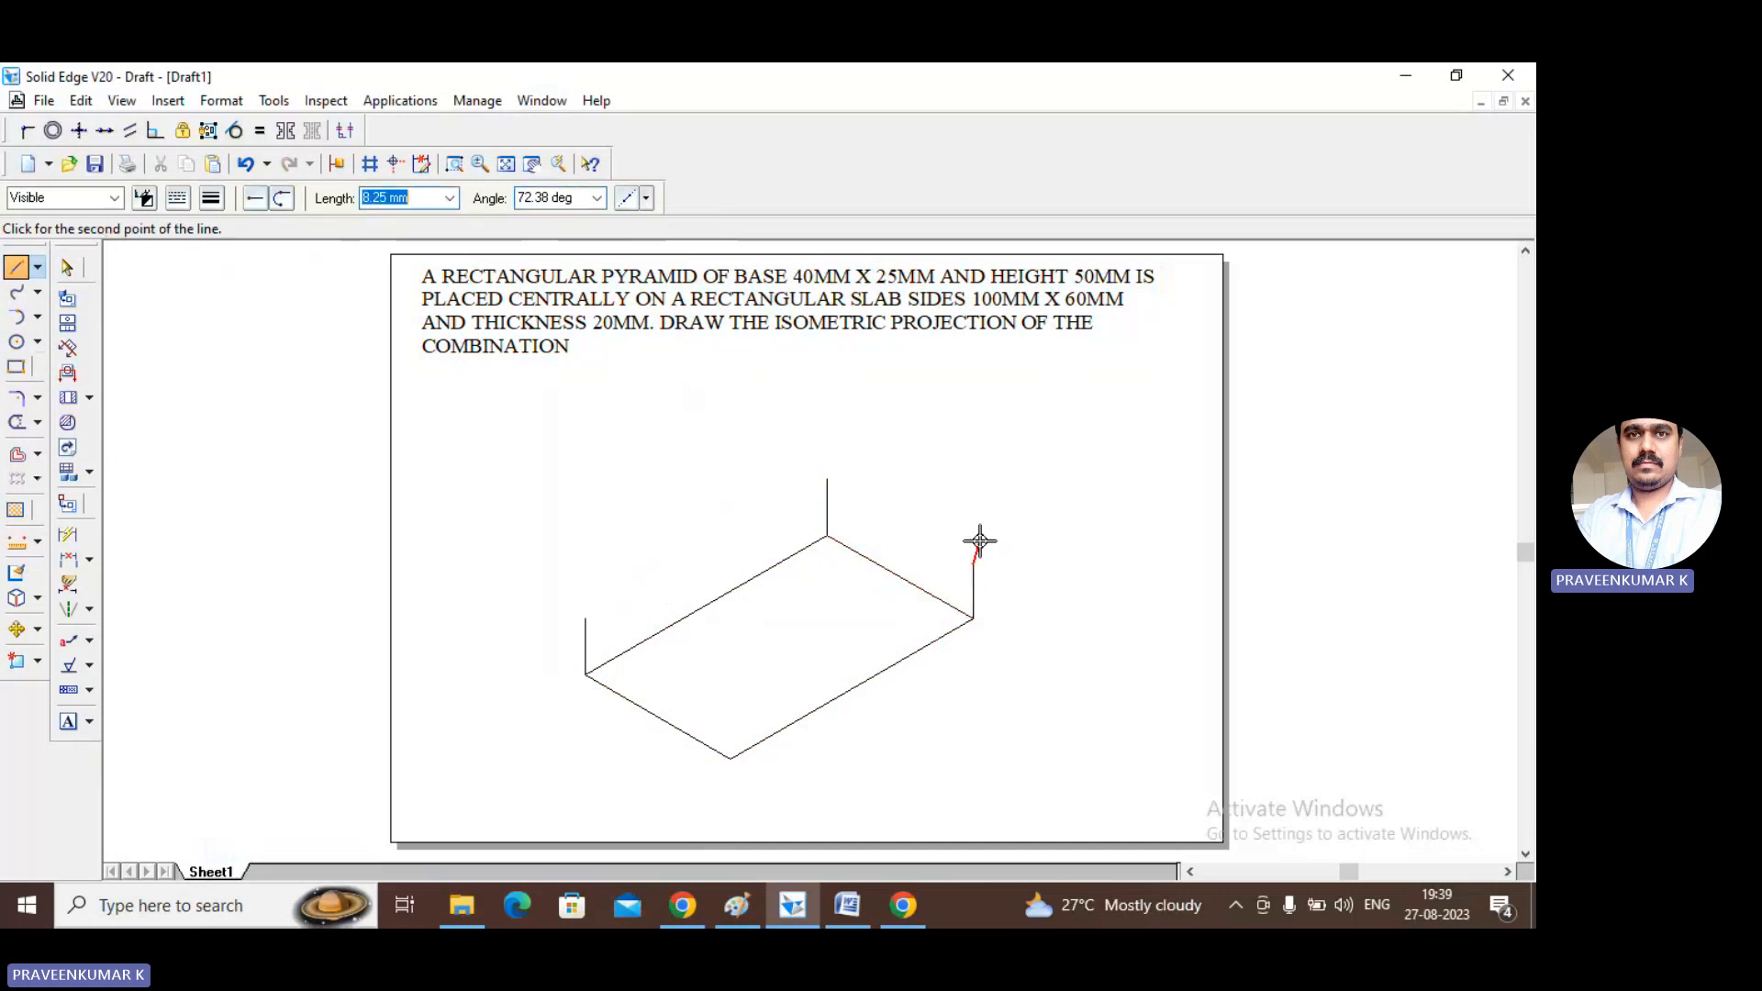
right_click(979, 527)
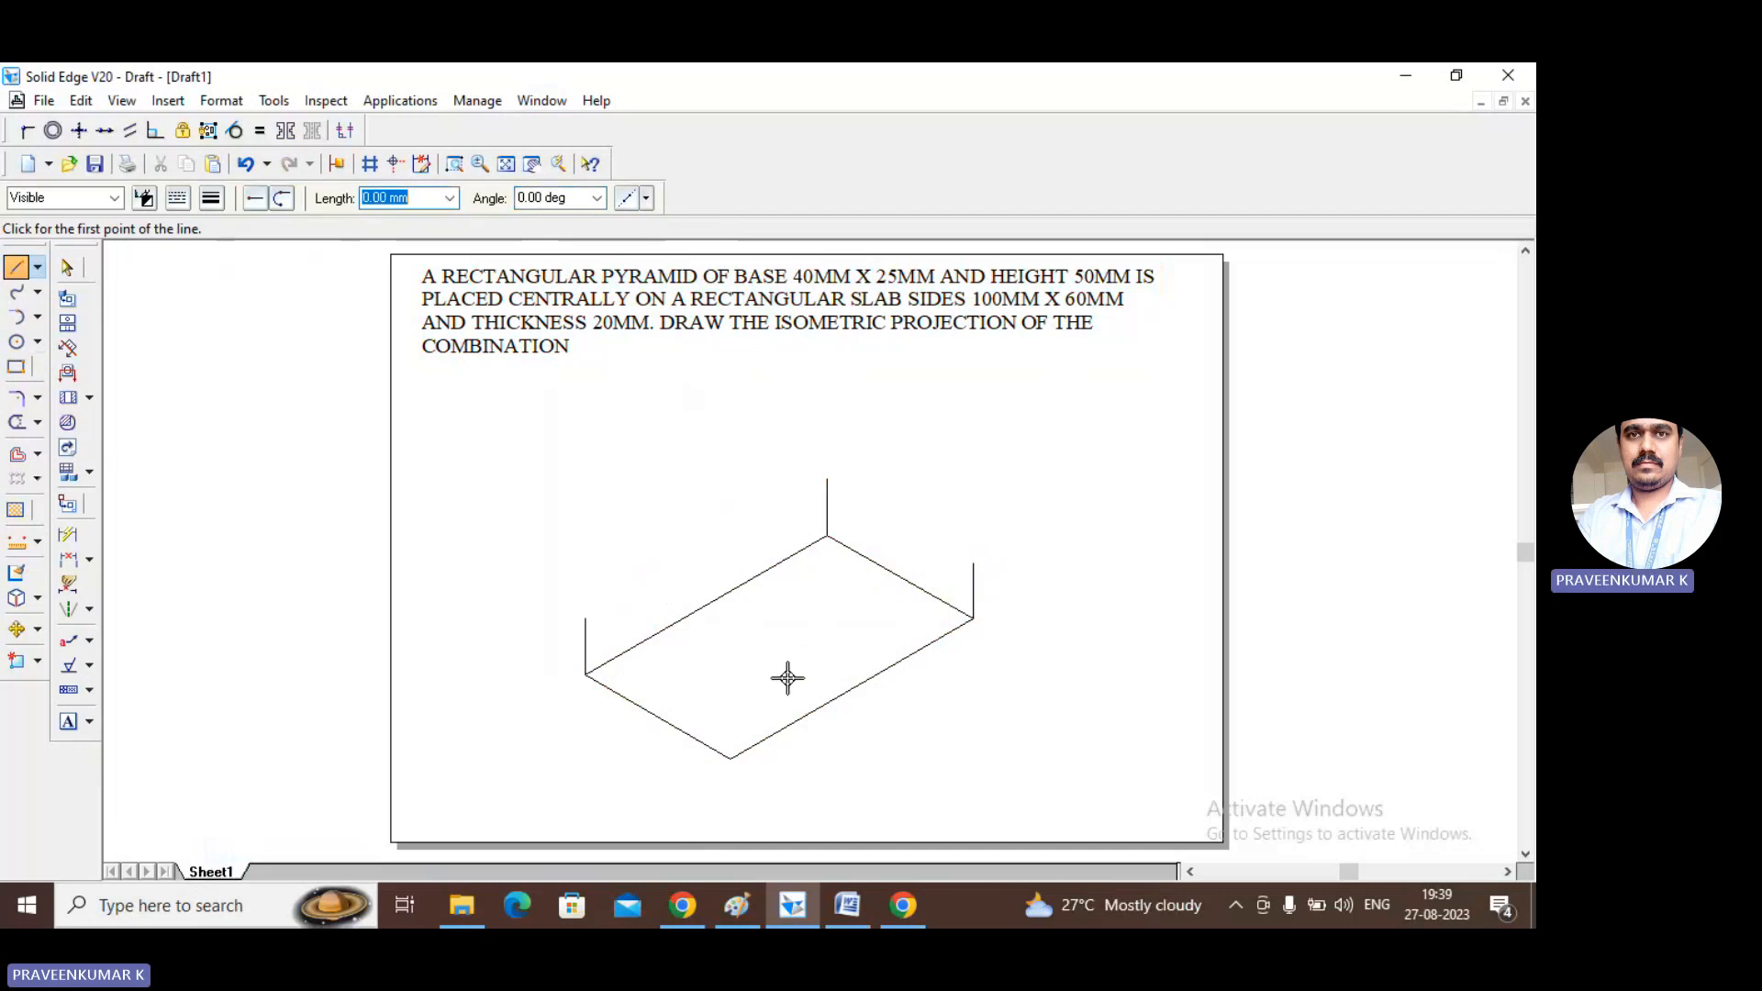
Draw a 20 mm vertical line at 90° upward from the front corner of the slab's base.
click(731, 758)
text(20)
key(Tab)
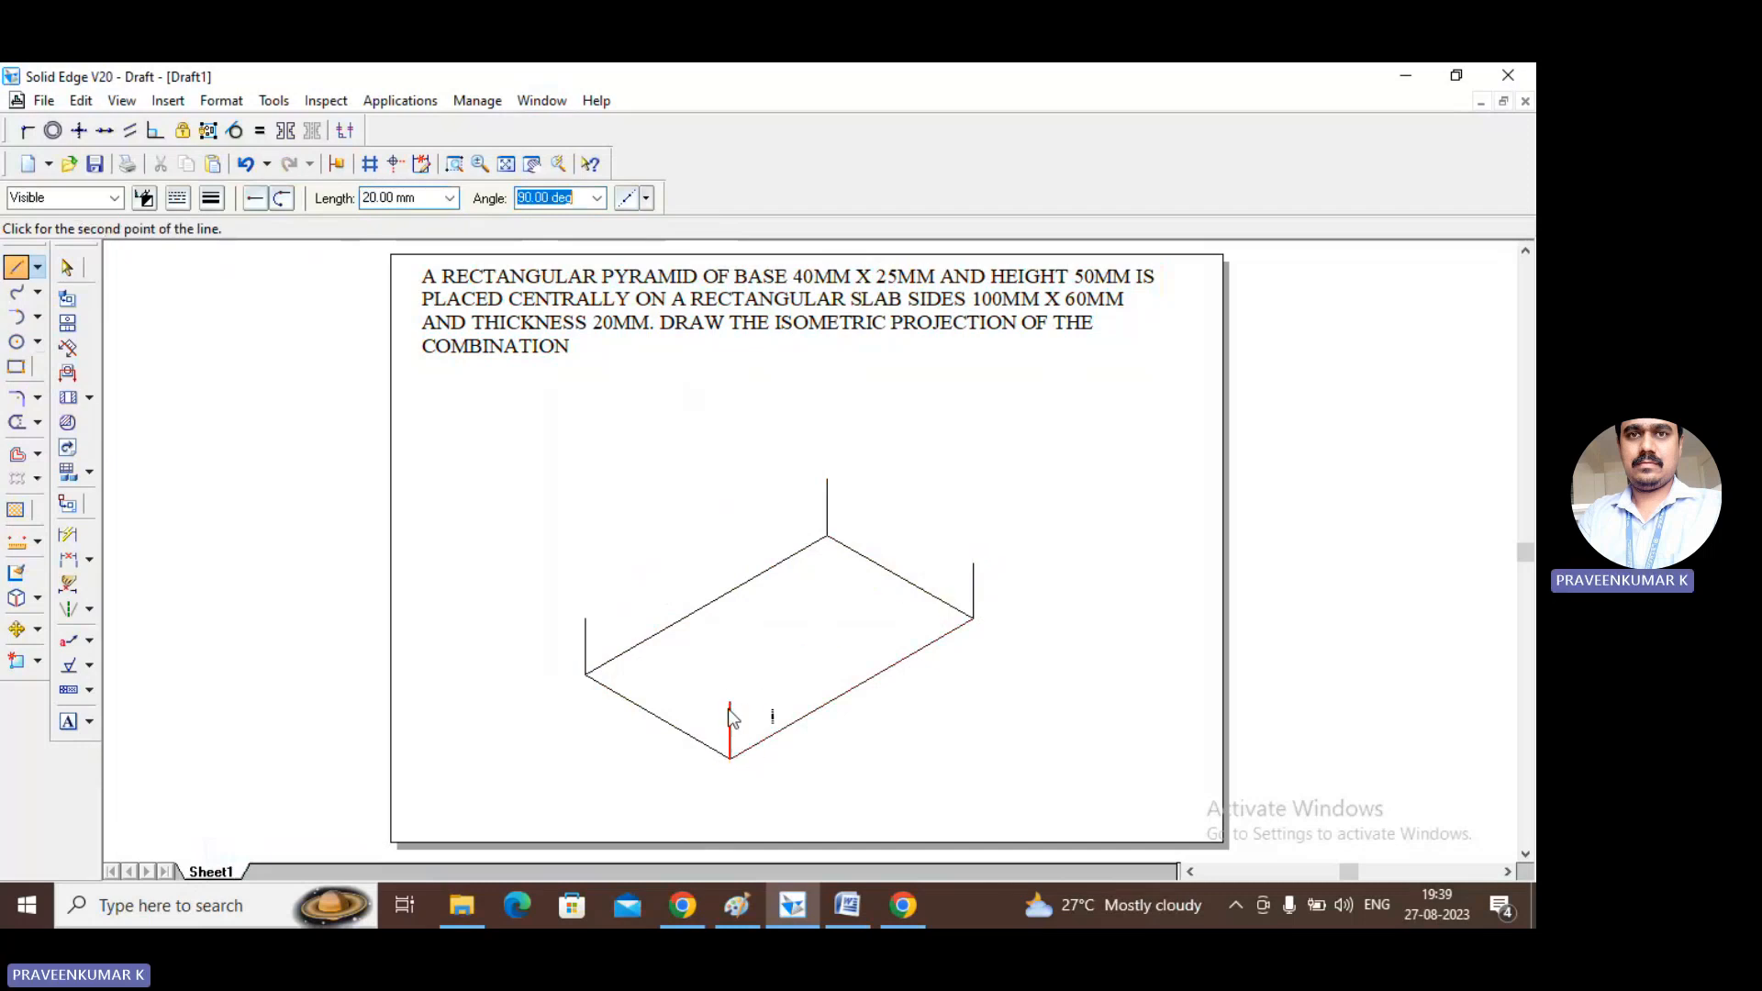
key(Return)
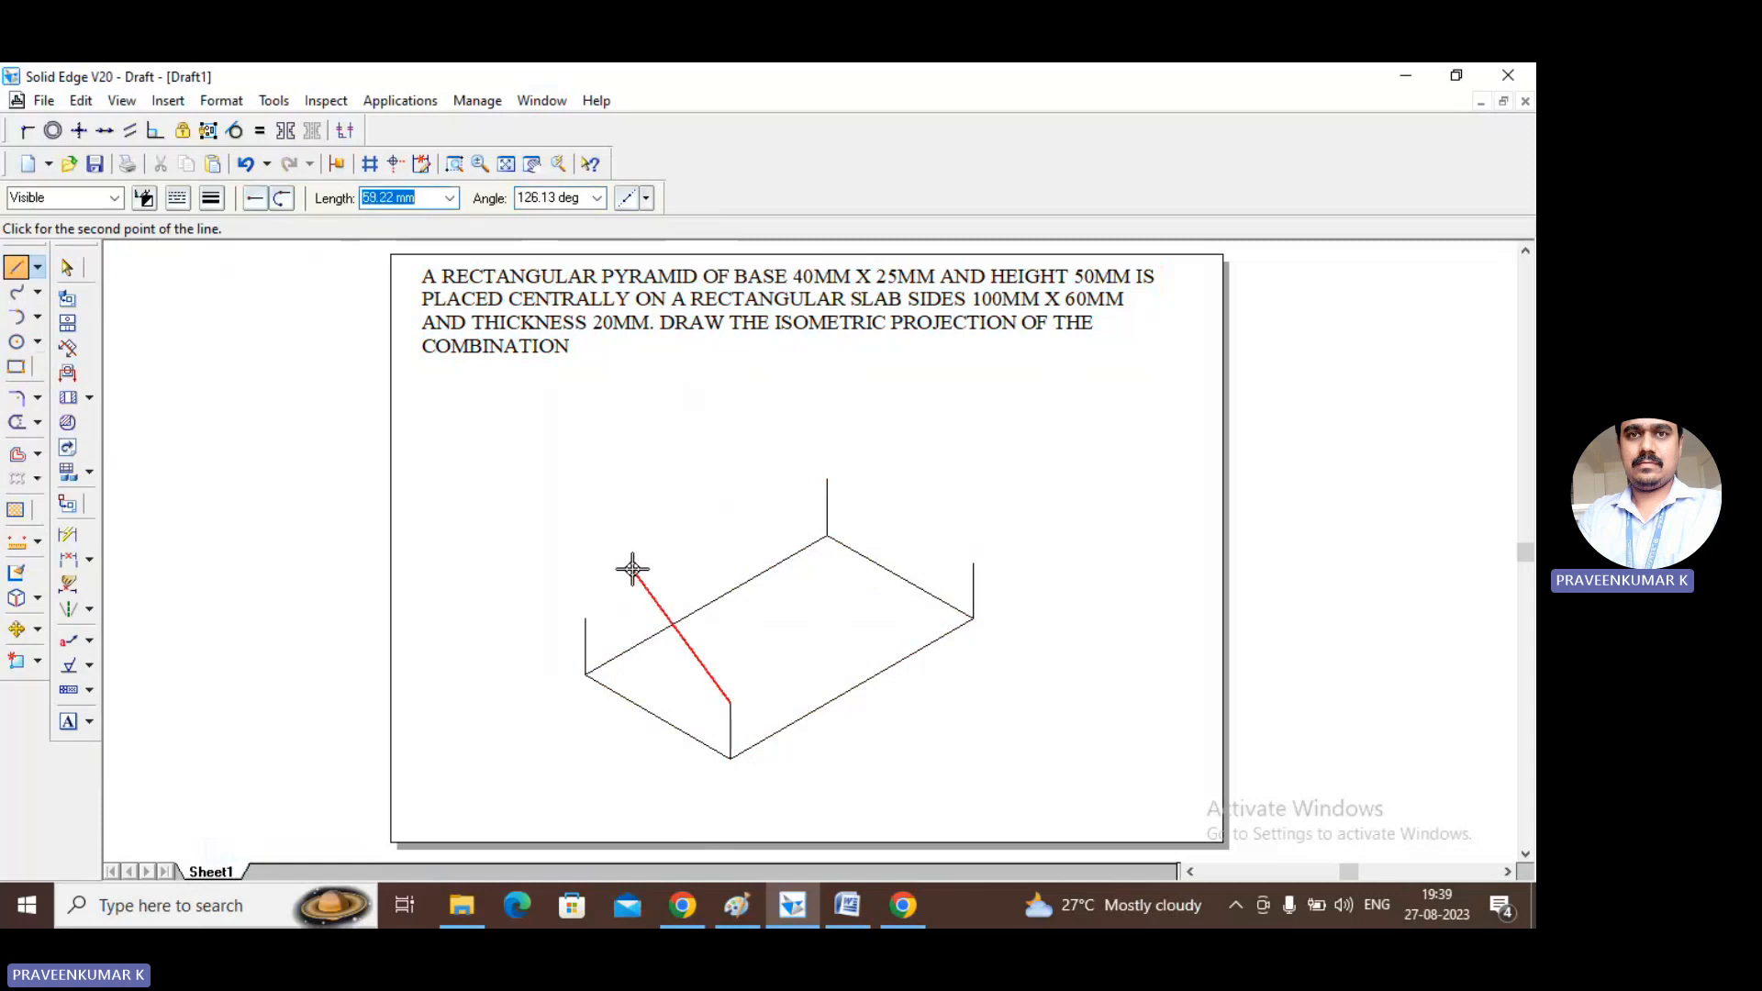
Connect the upper ends of the four vertical edges with lines to close the slab's top face.
click(587, 617)
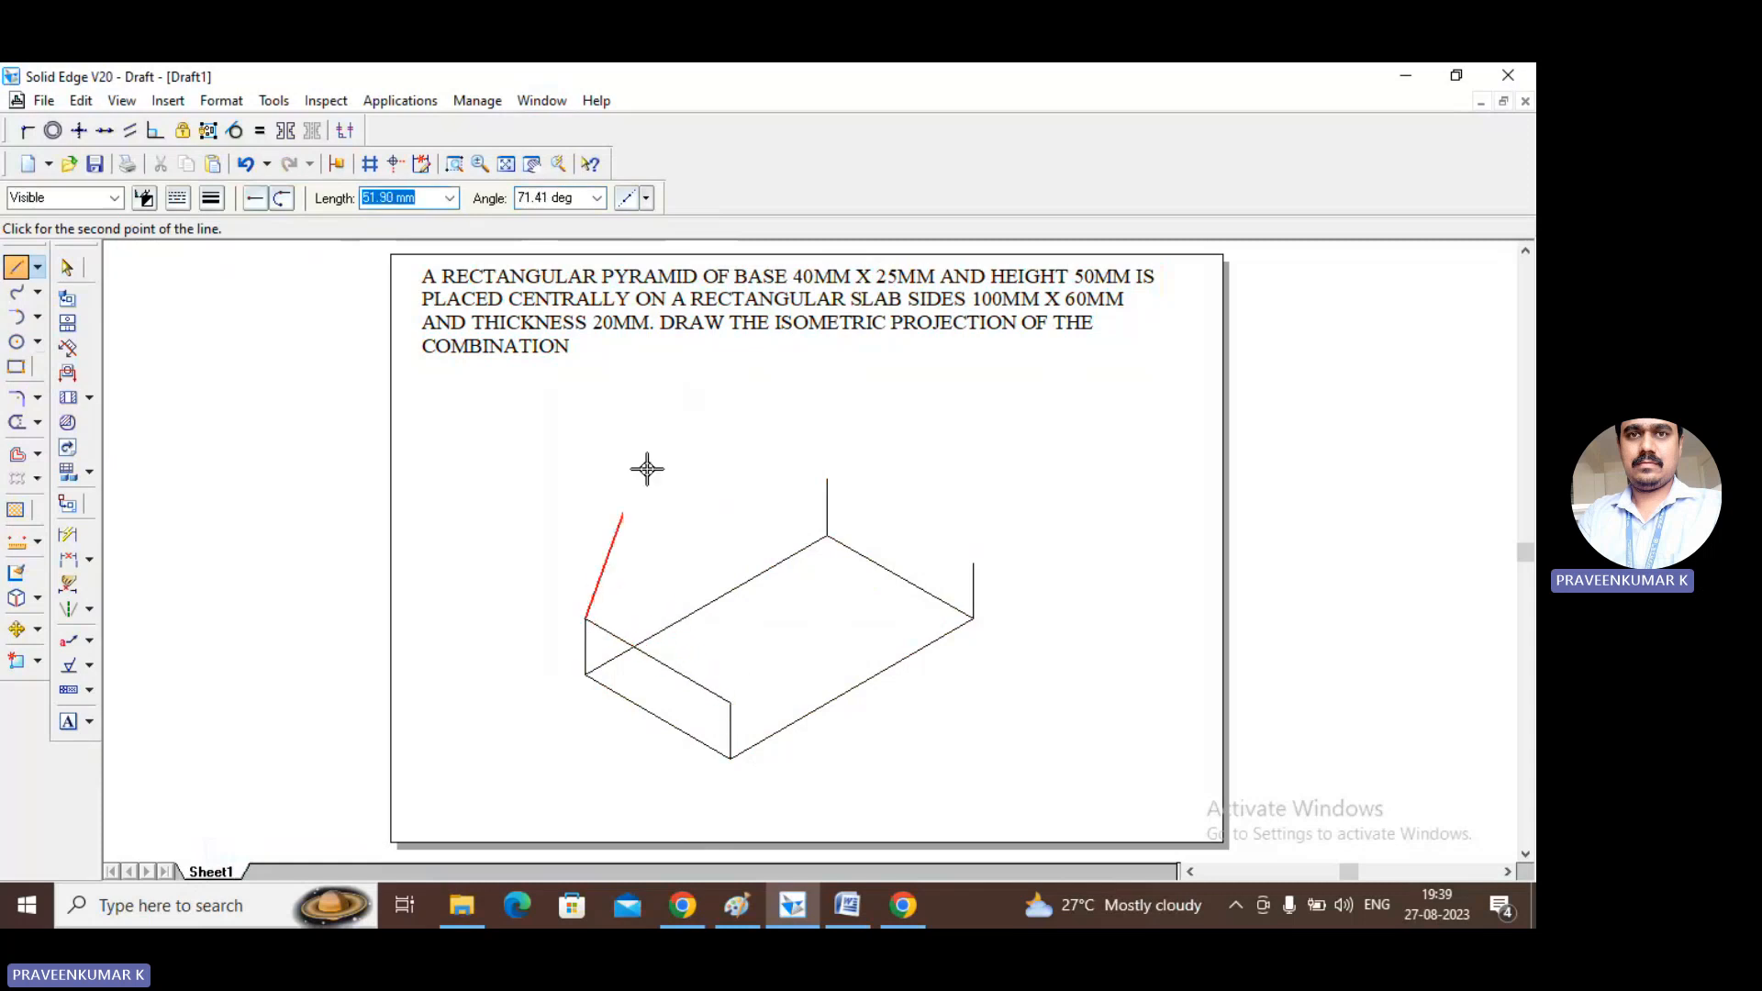
click(827, 477)
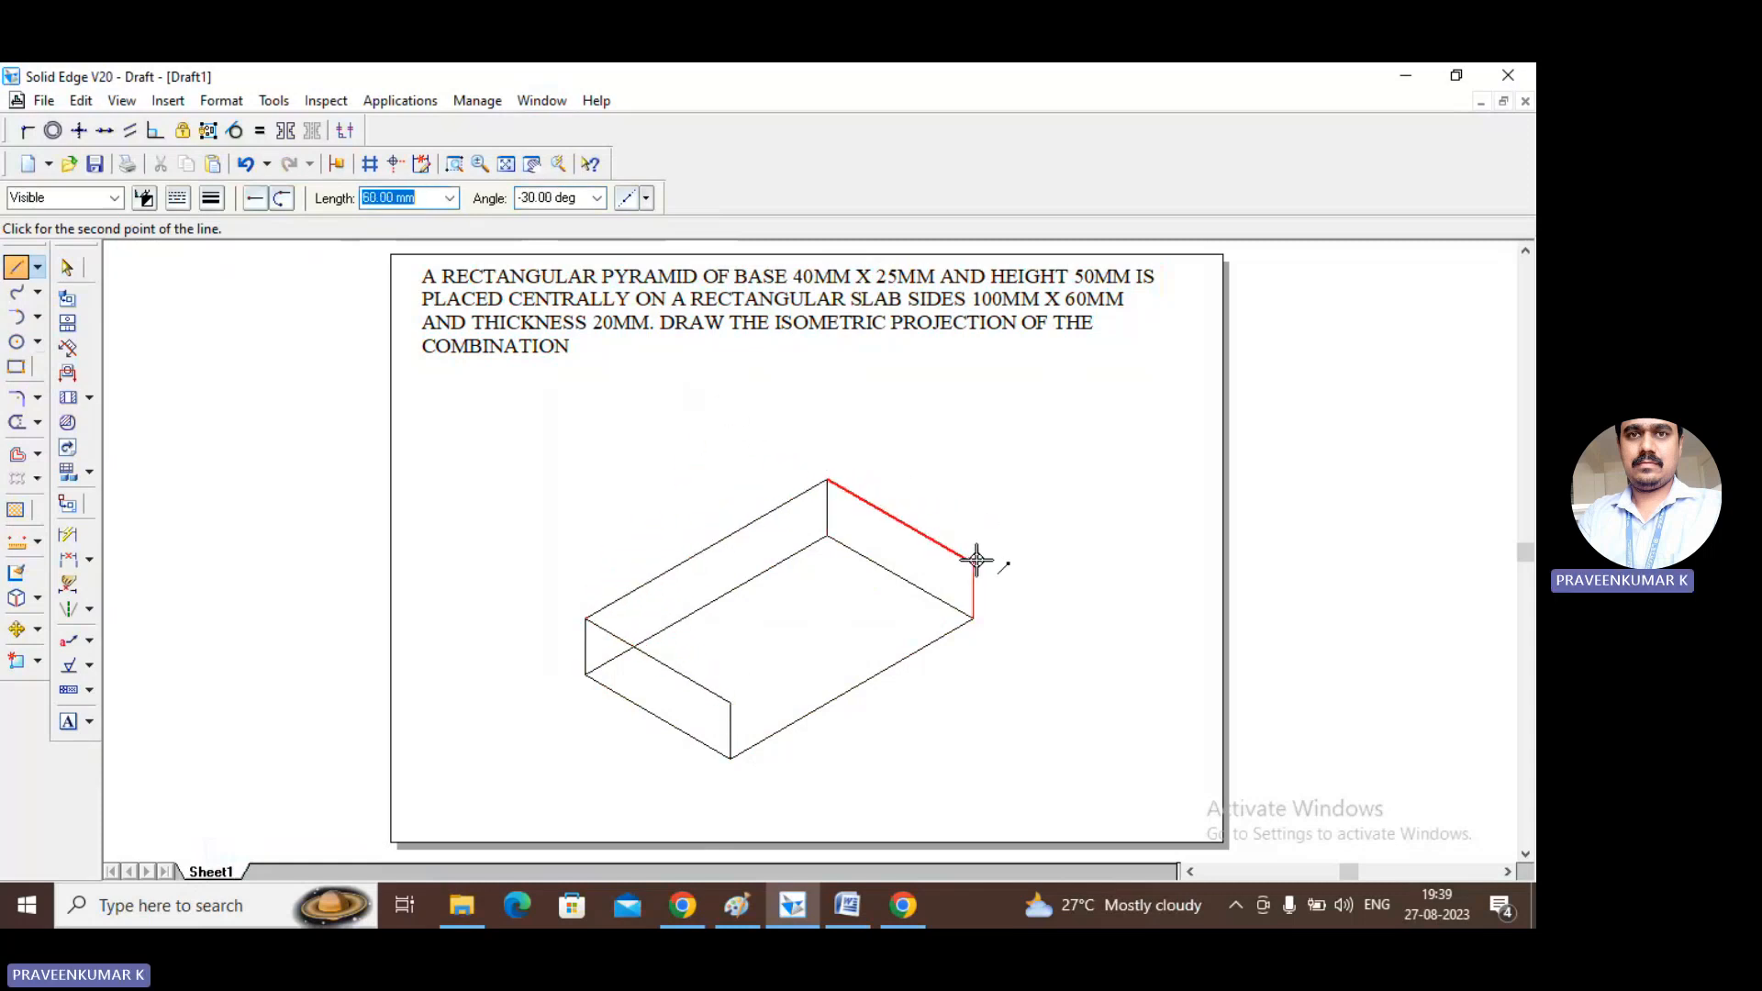
click(973, 562)
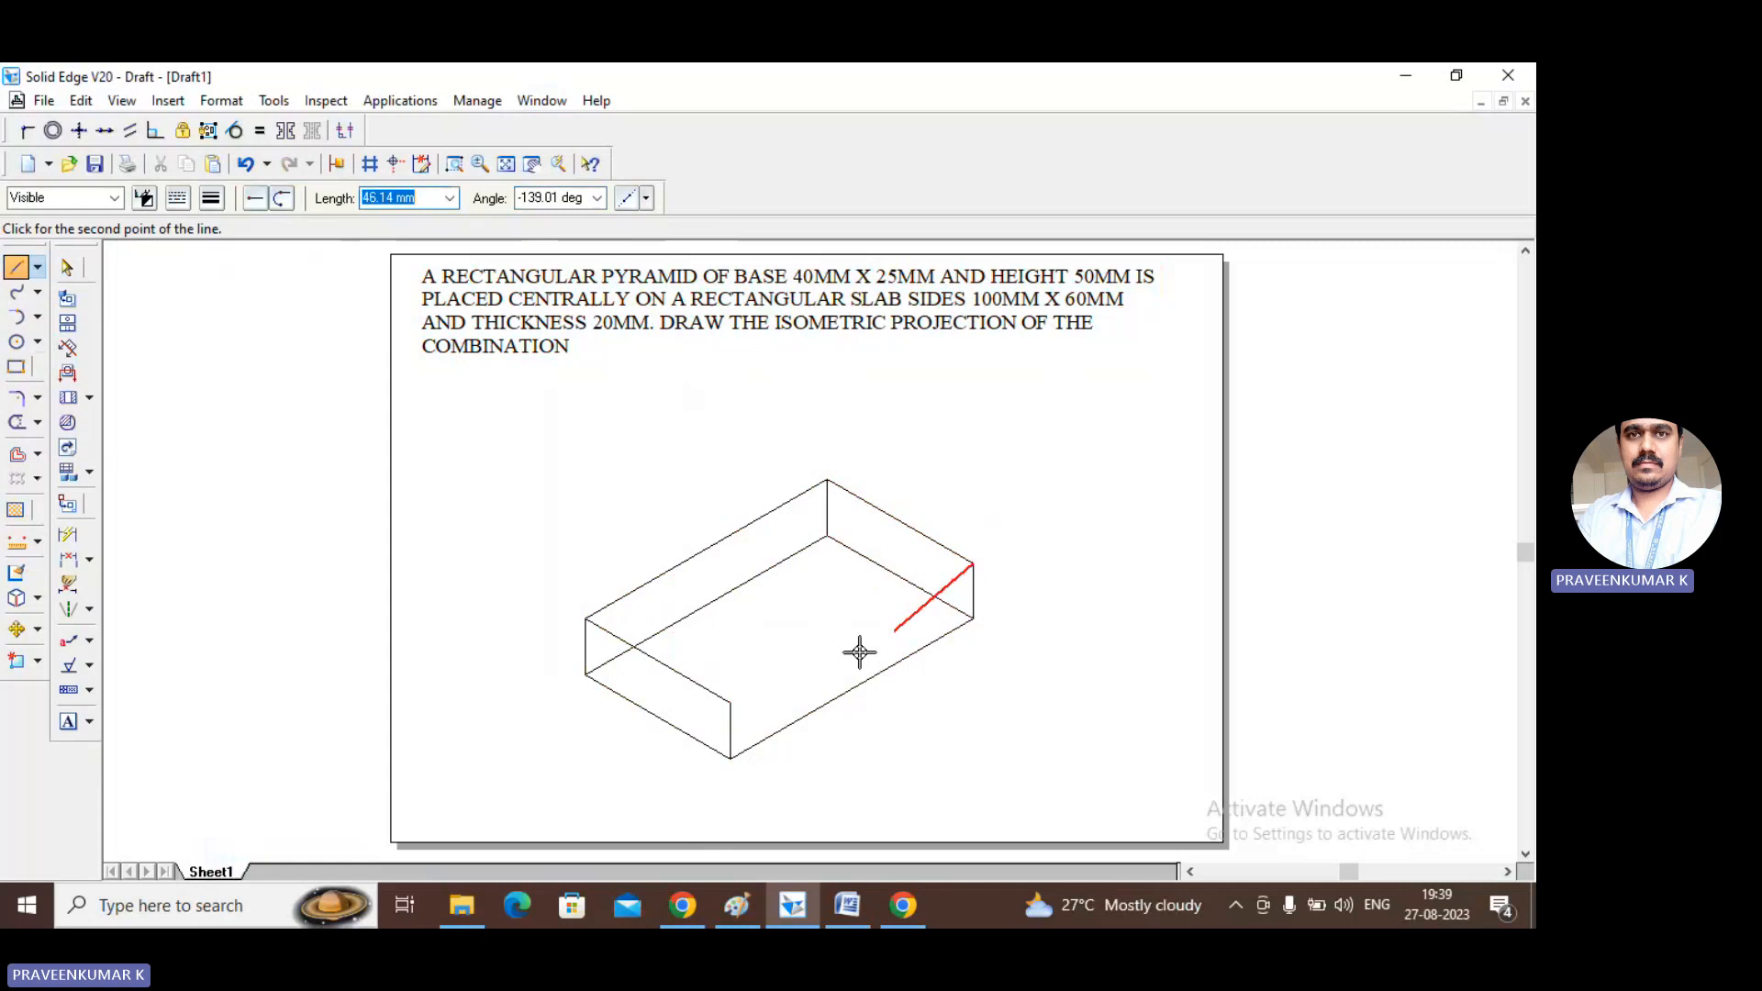
click(731, 703)
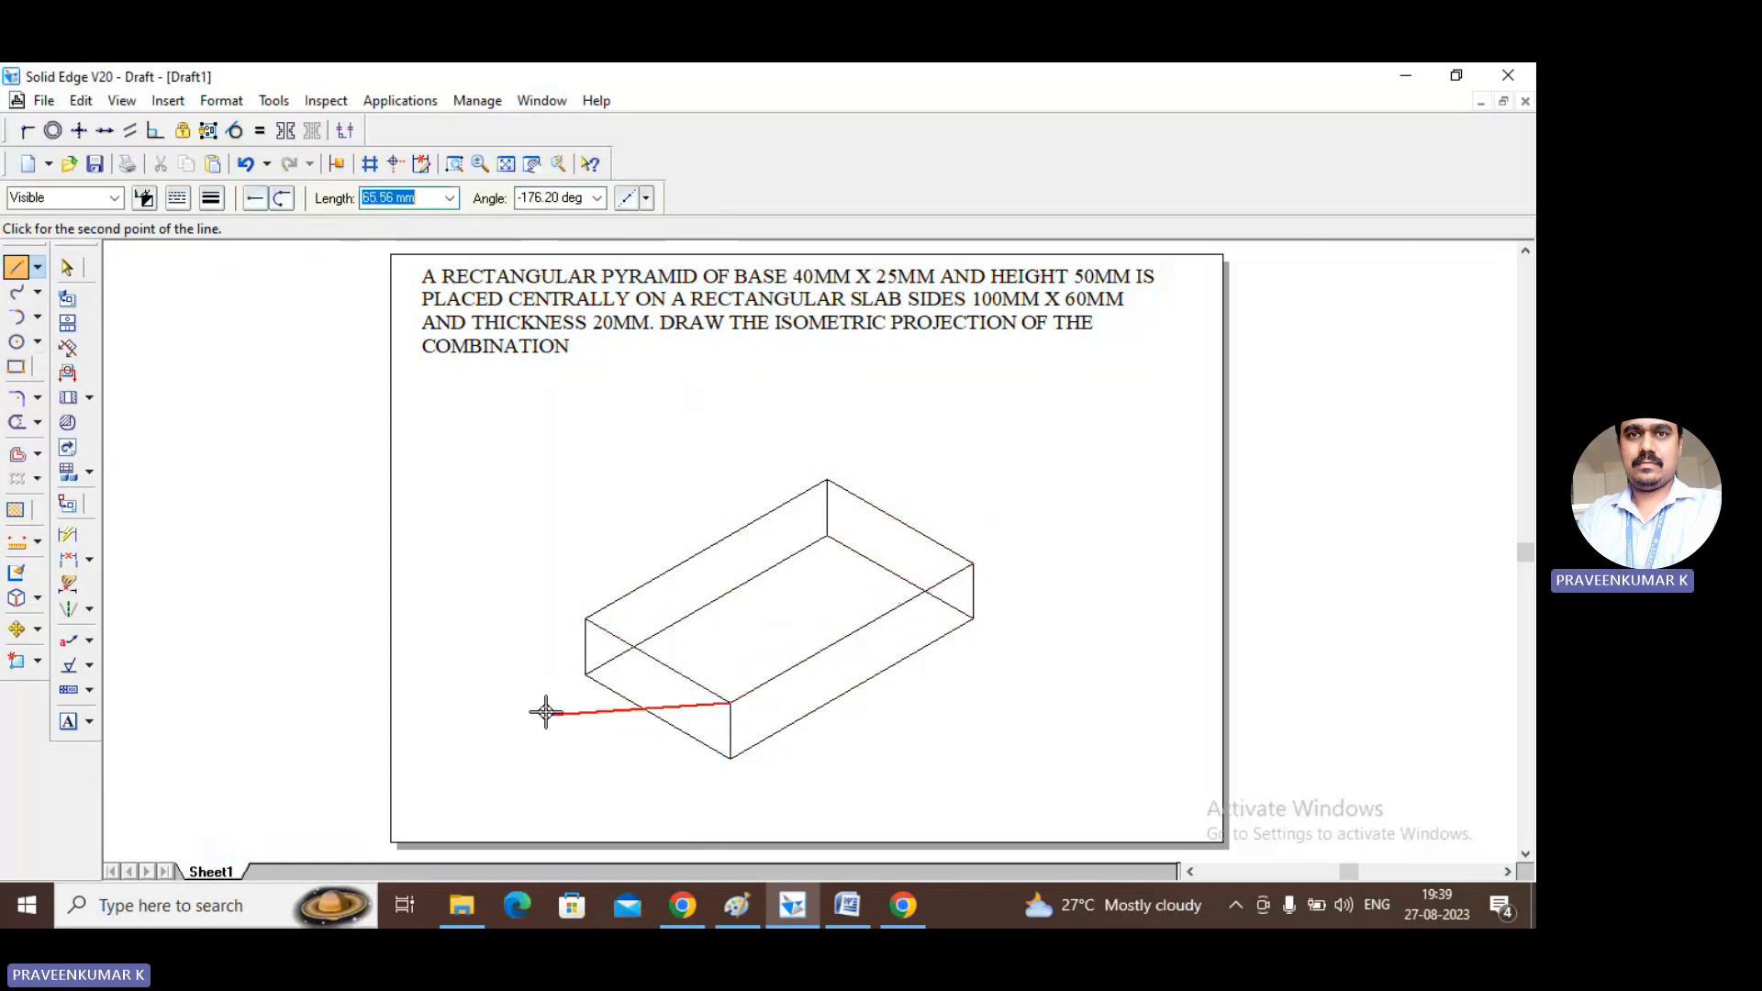
right_click(532, 743)
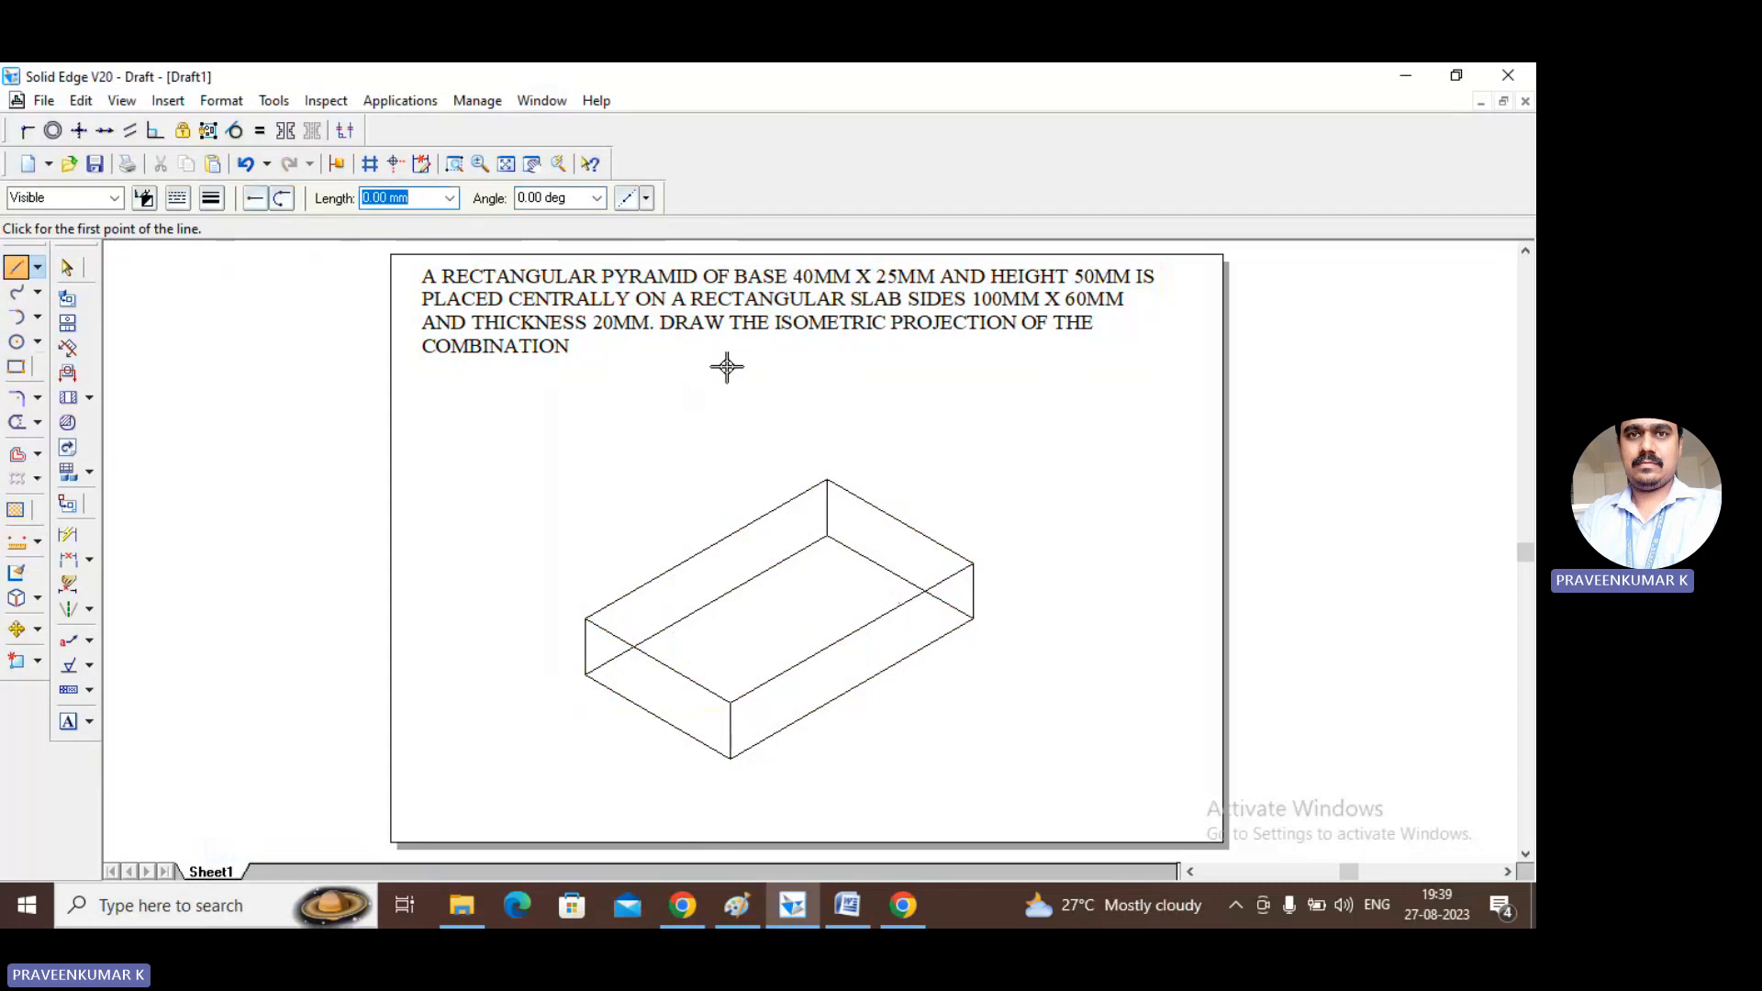
Check the lengths of the slab's lower front edges and its front vertical edge.
click(76, 272)
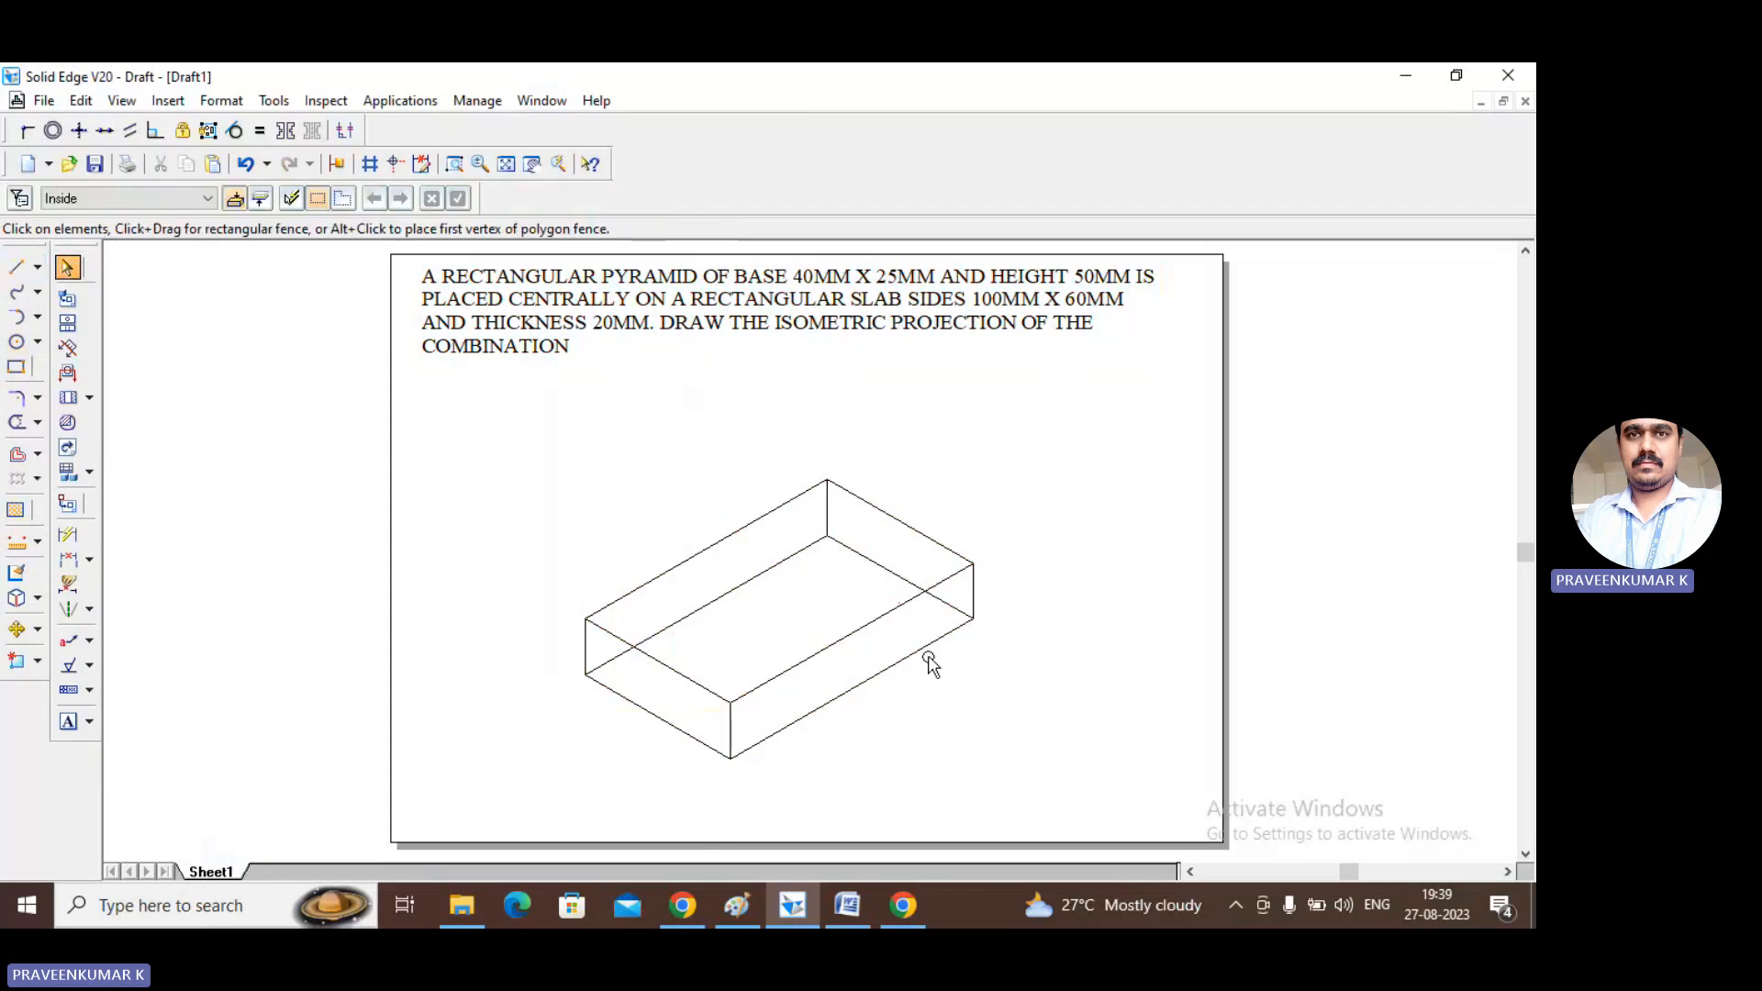
click(859, 690)
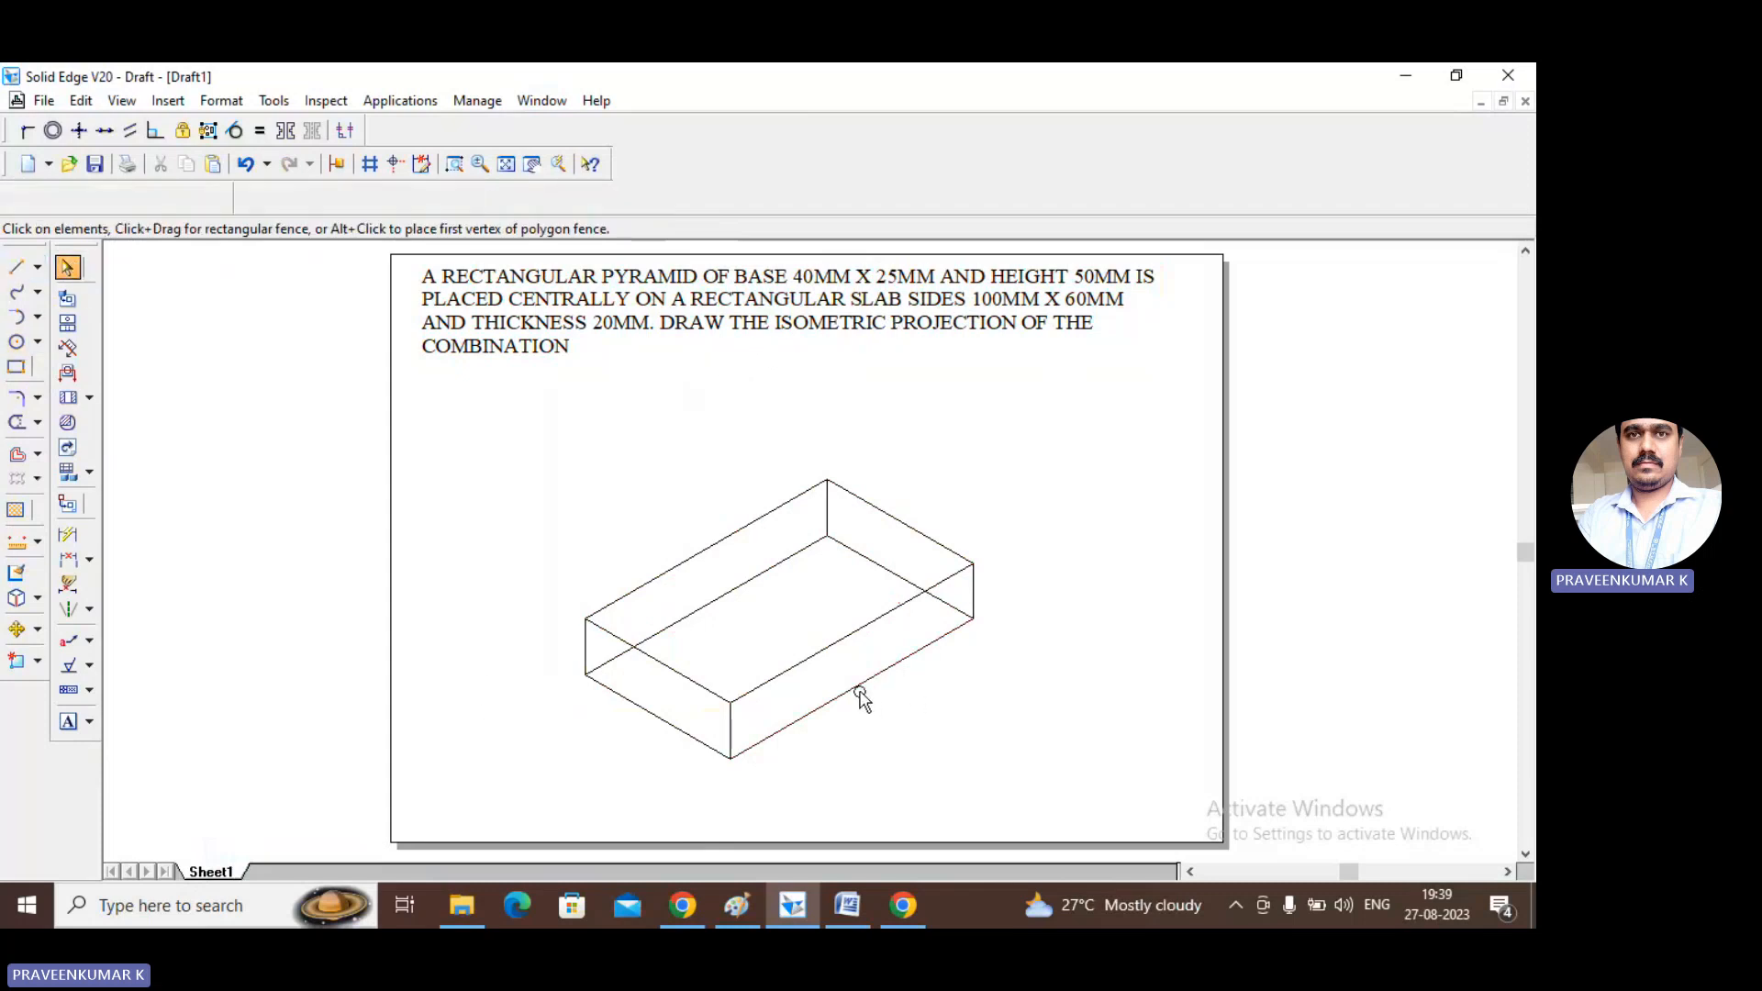
click(638, 708)
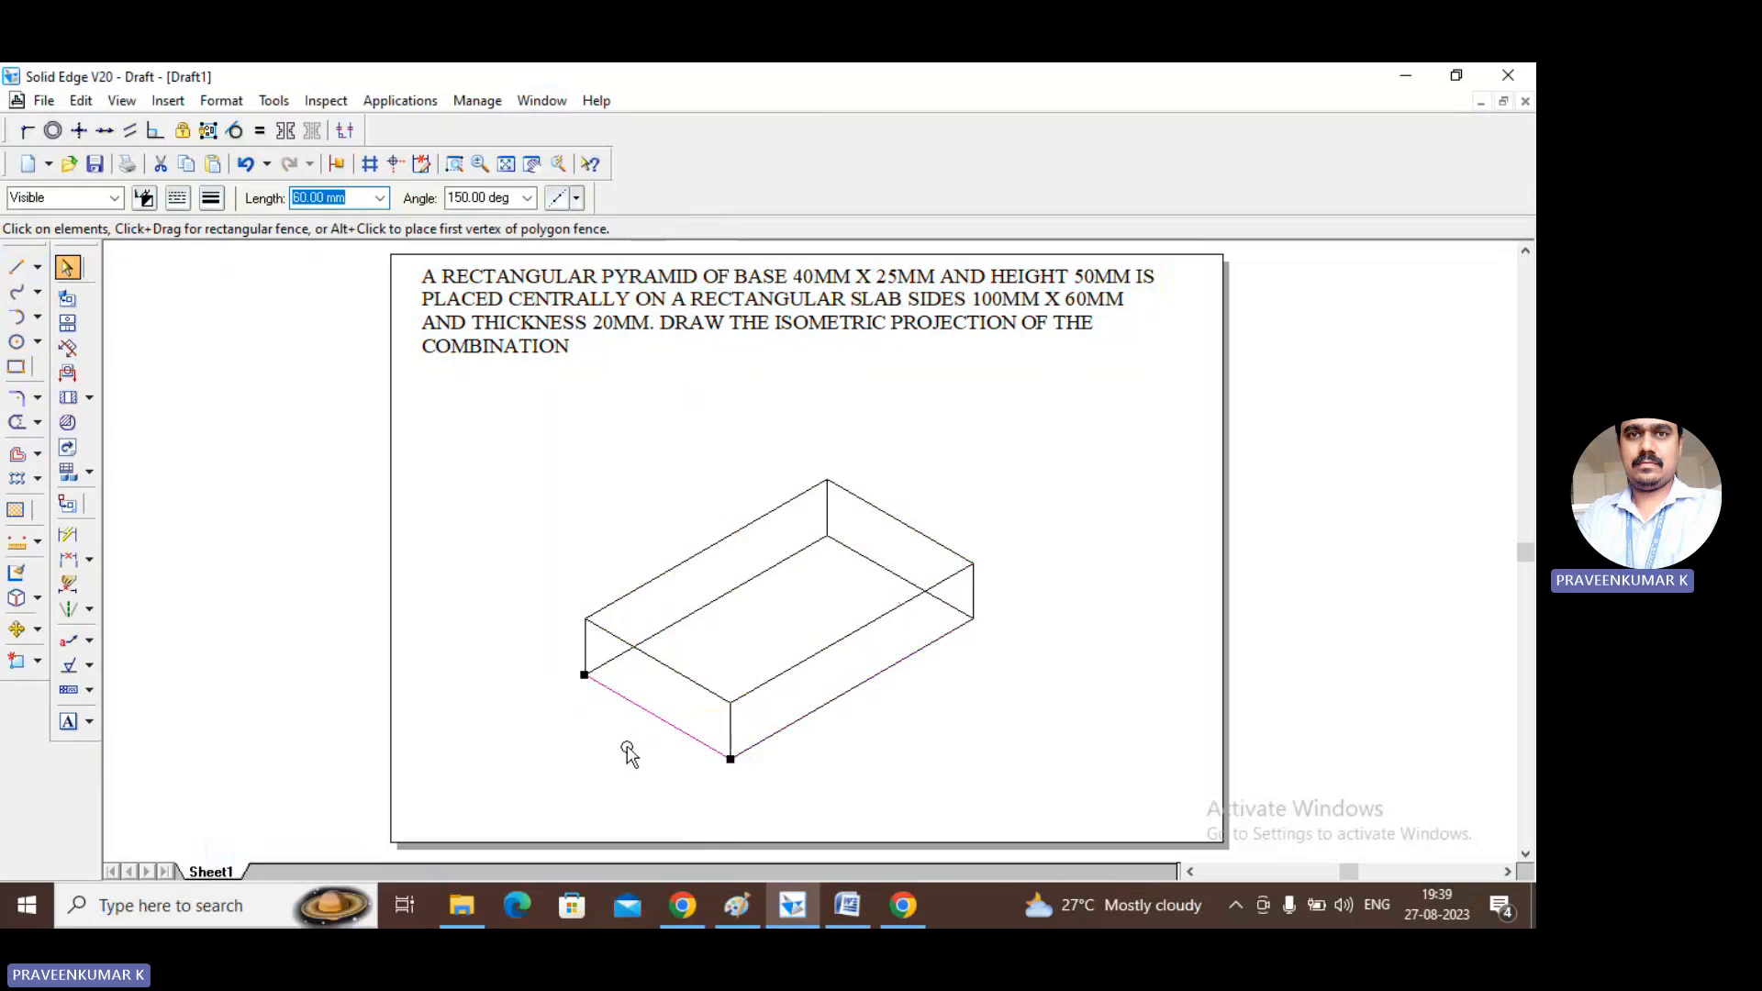
click(730, 731)
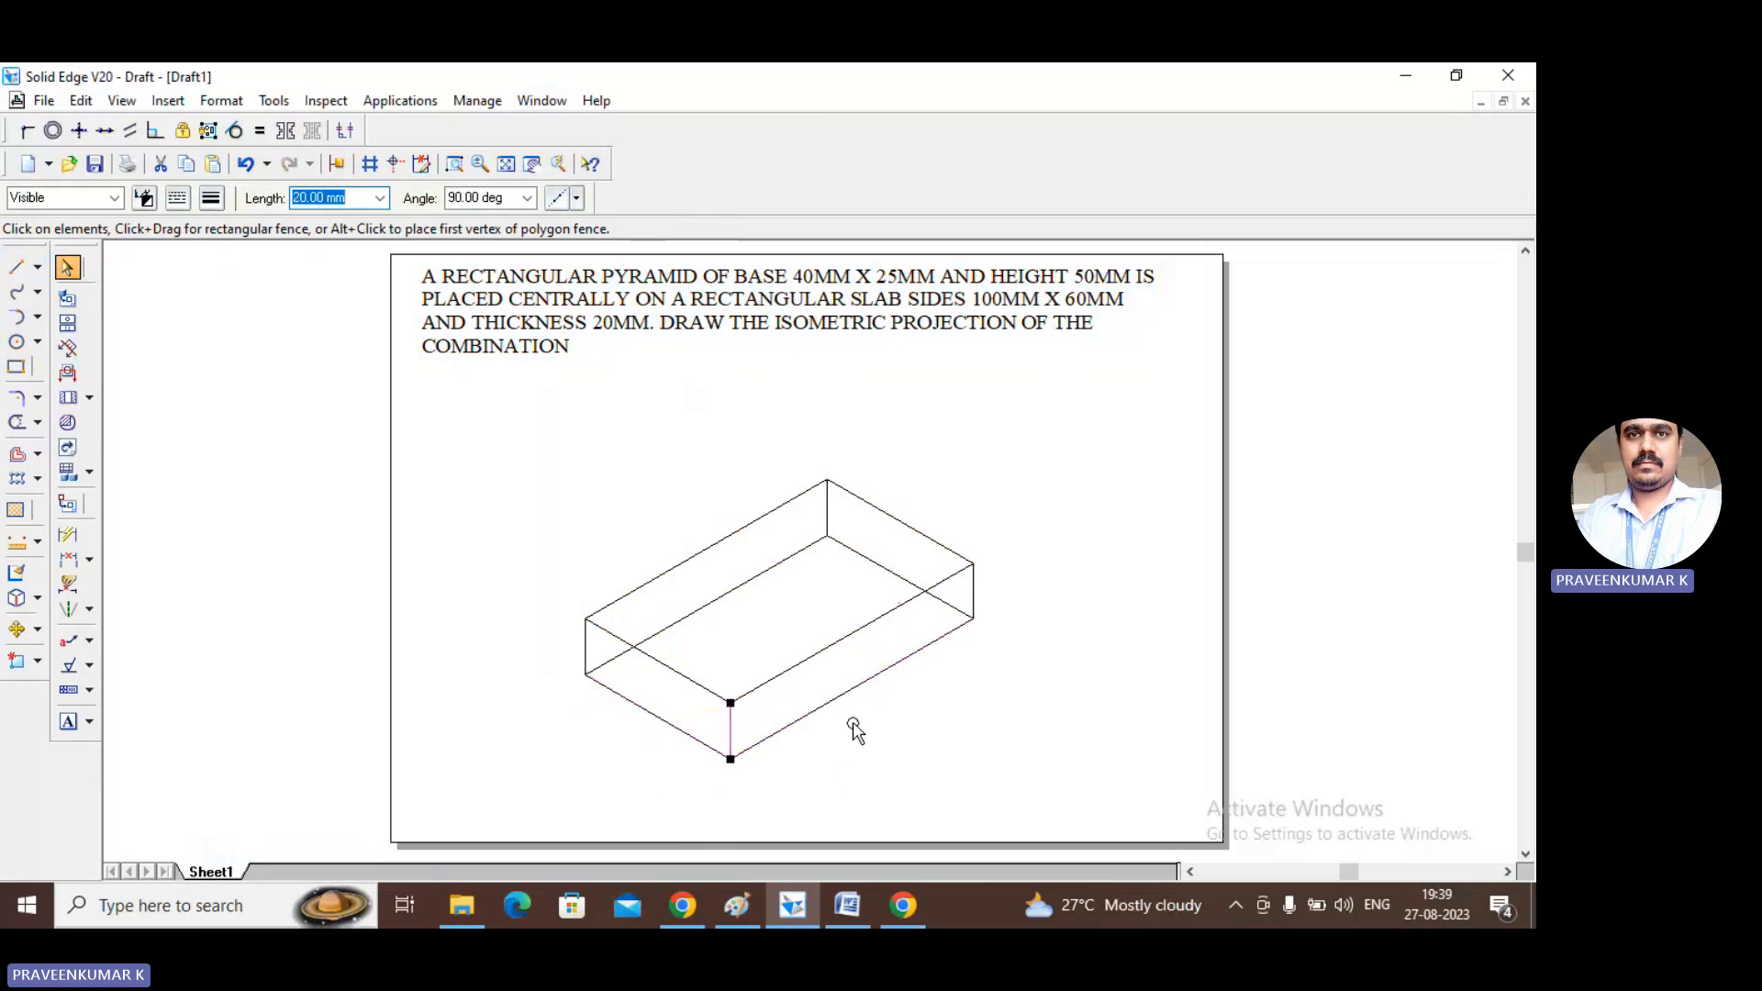
click(575, 459)
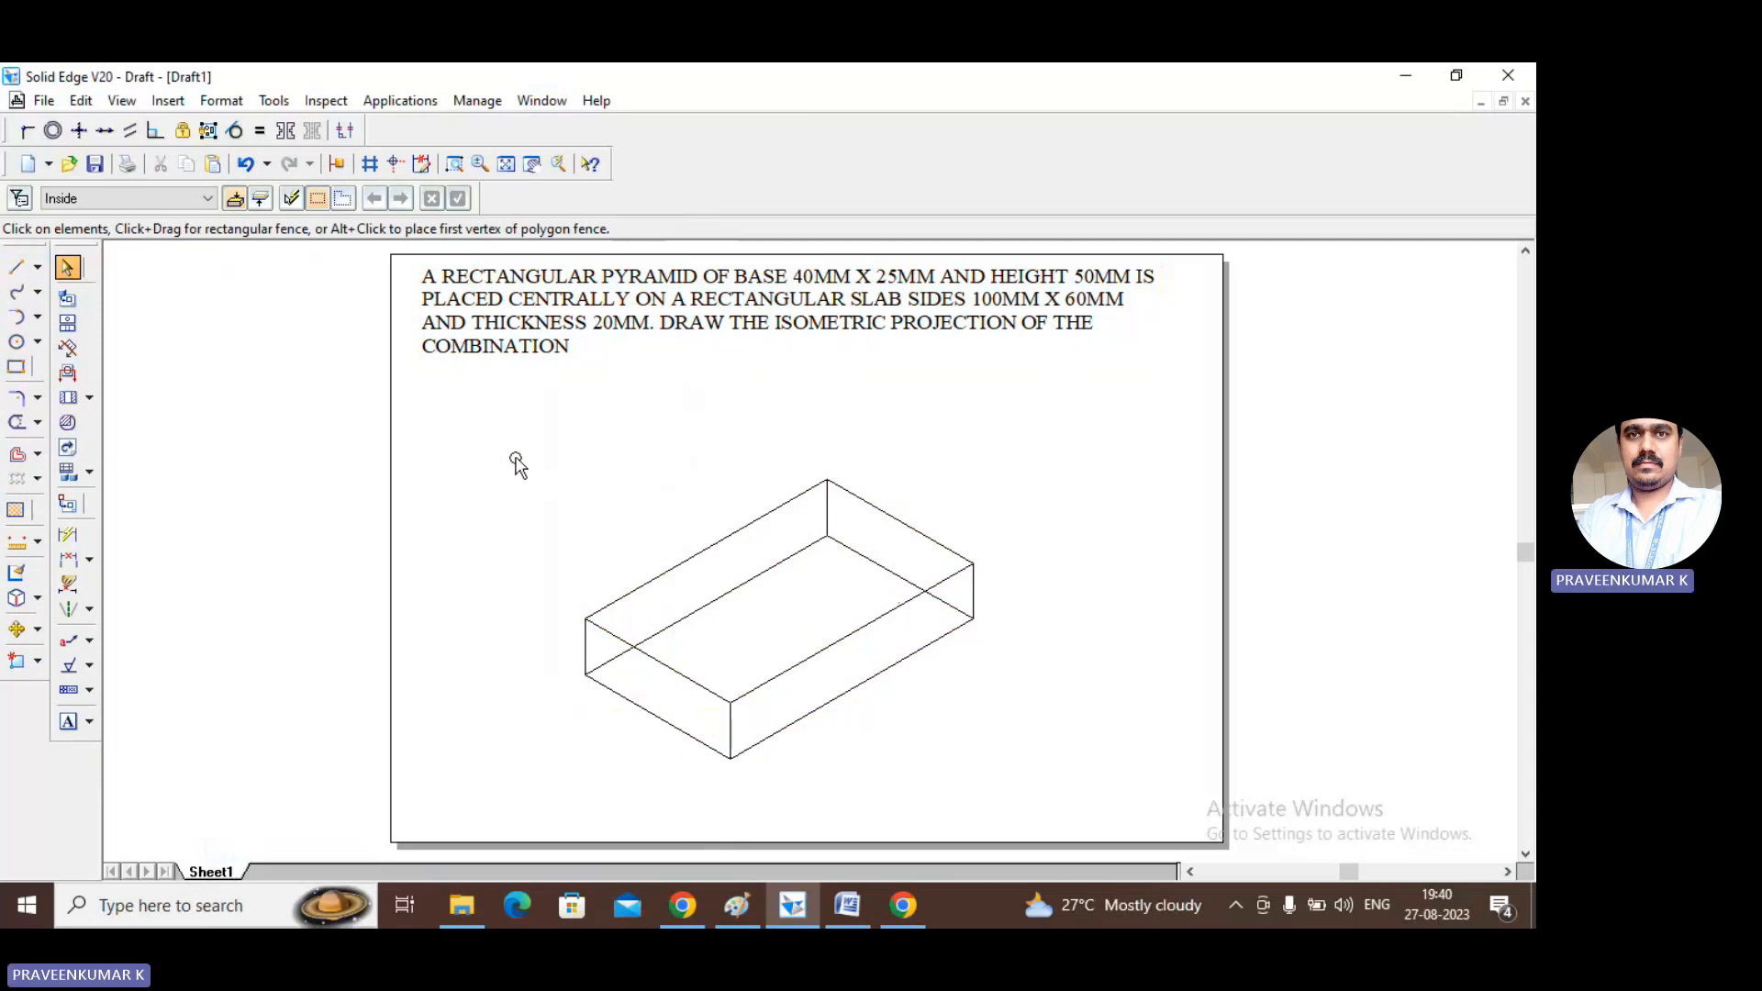
Scale the whole slab drawing by a factor of 0.8164 without keeping the original.
drag(468, 425, 1043, 790)
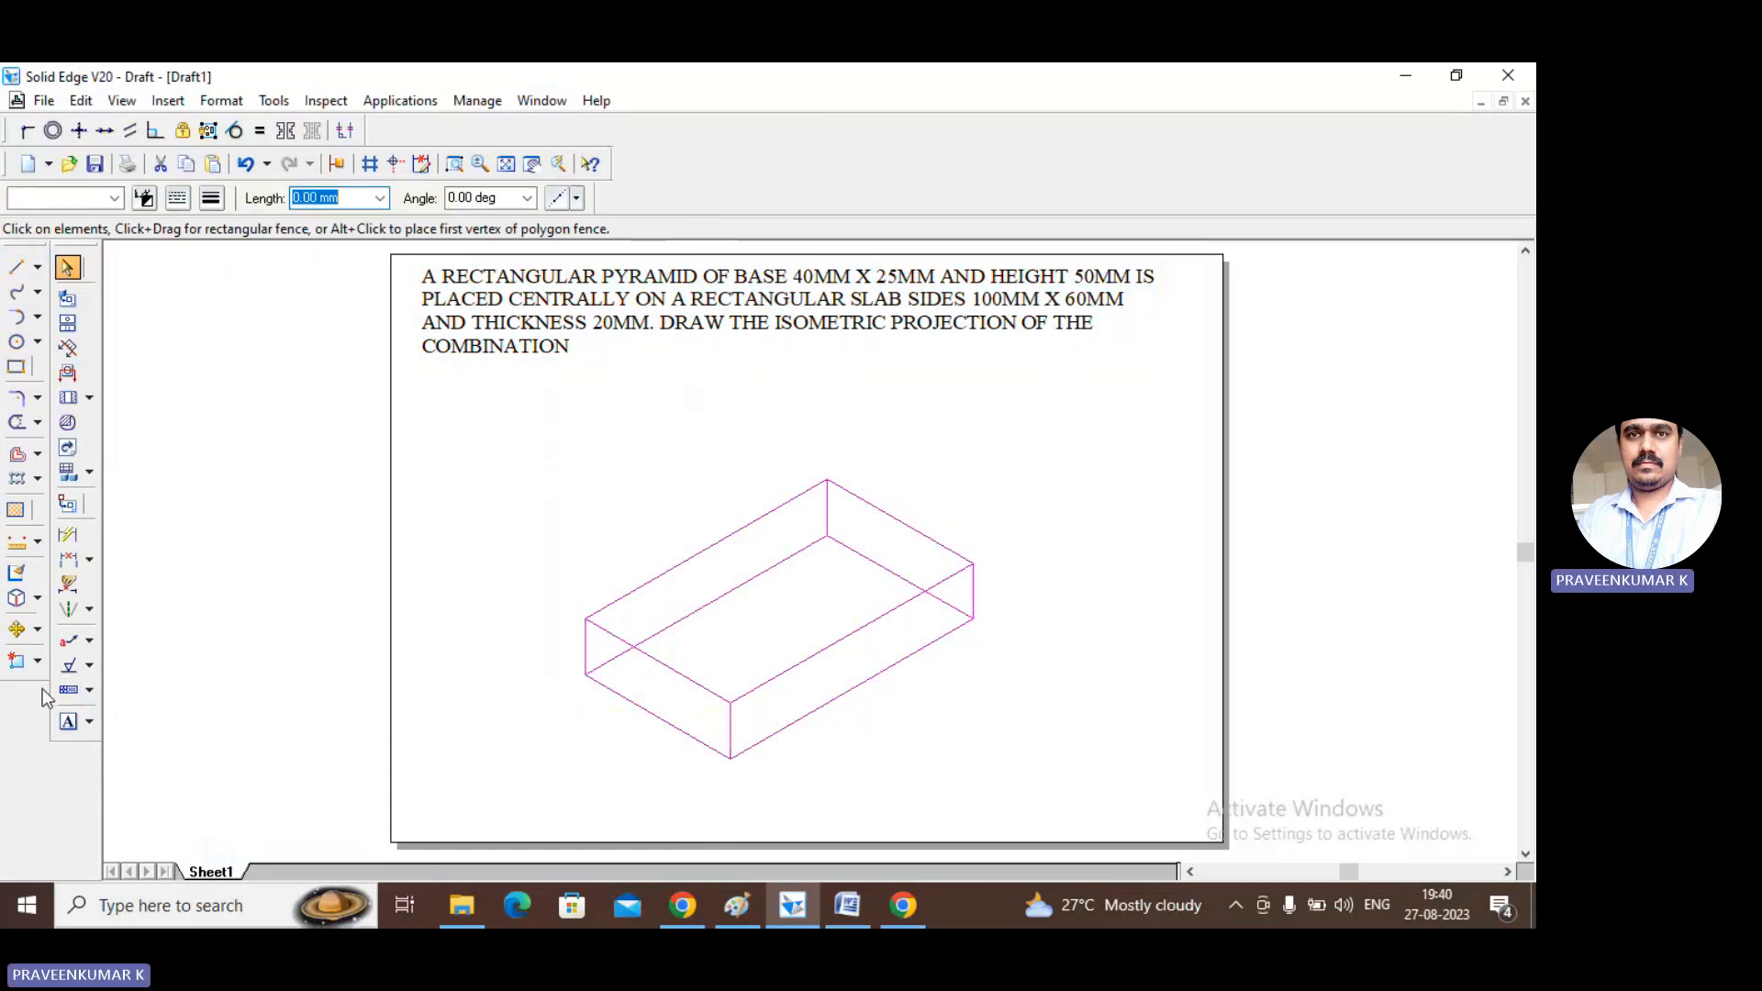
click(38, 630)
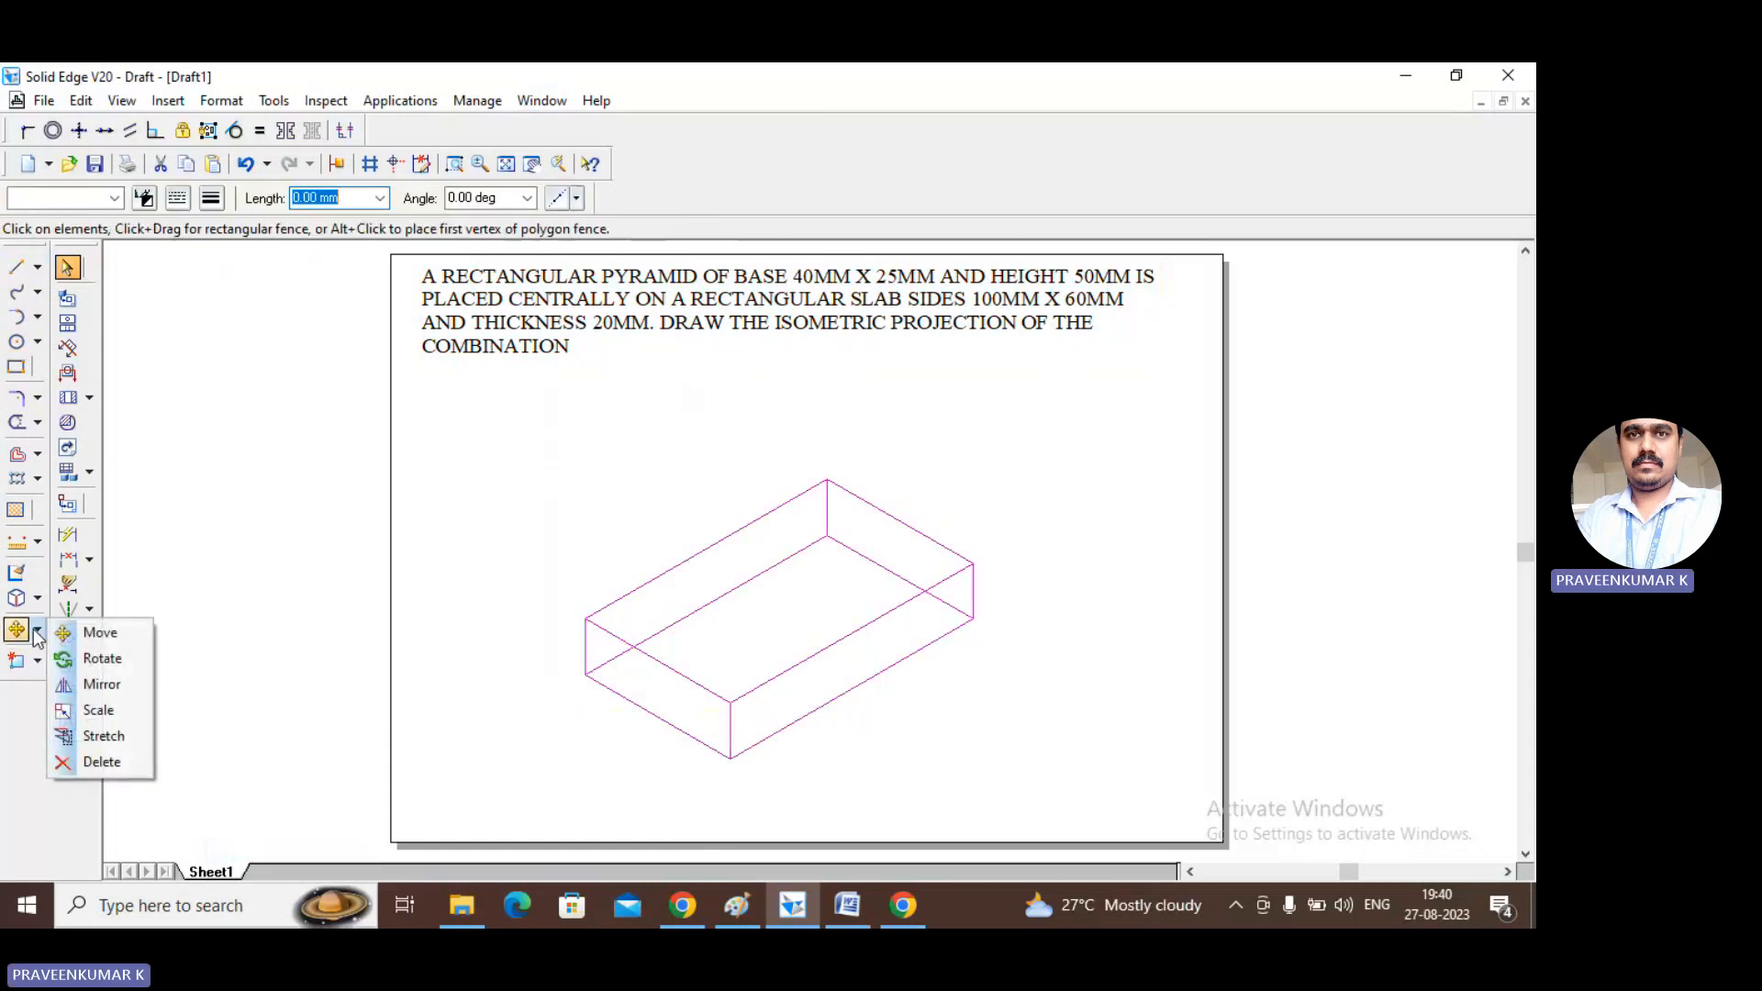
click(96, 710)
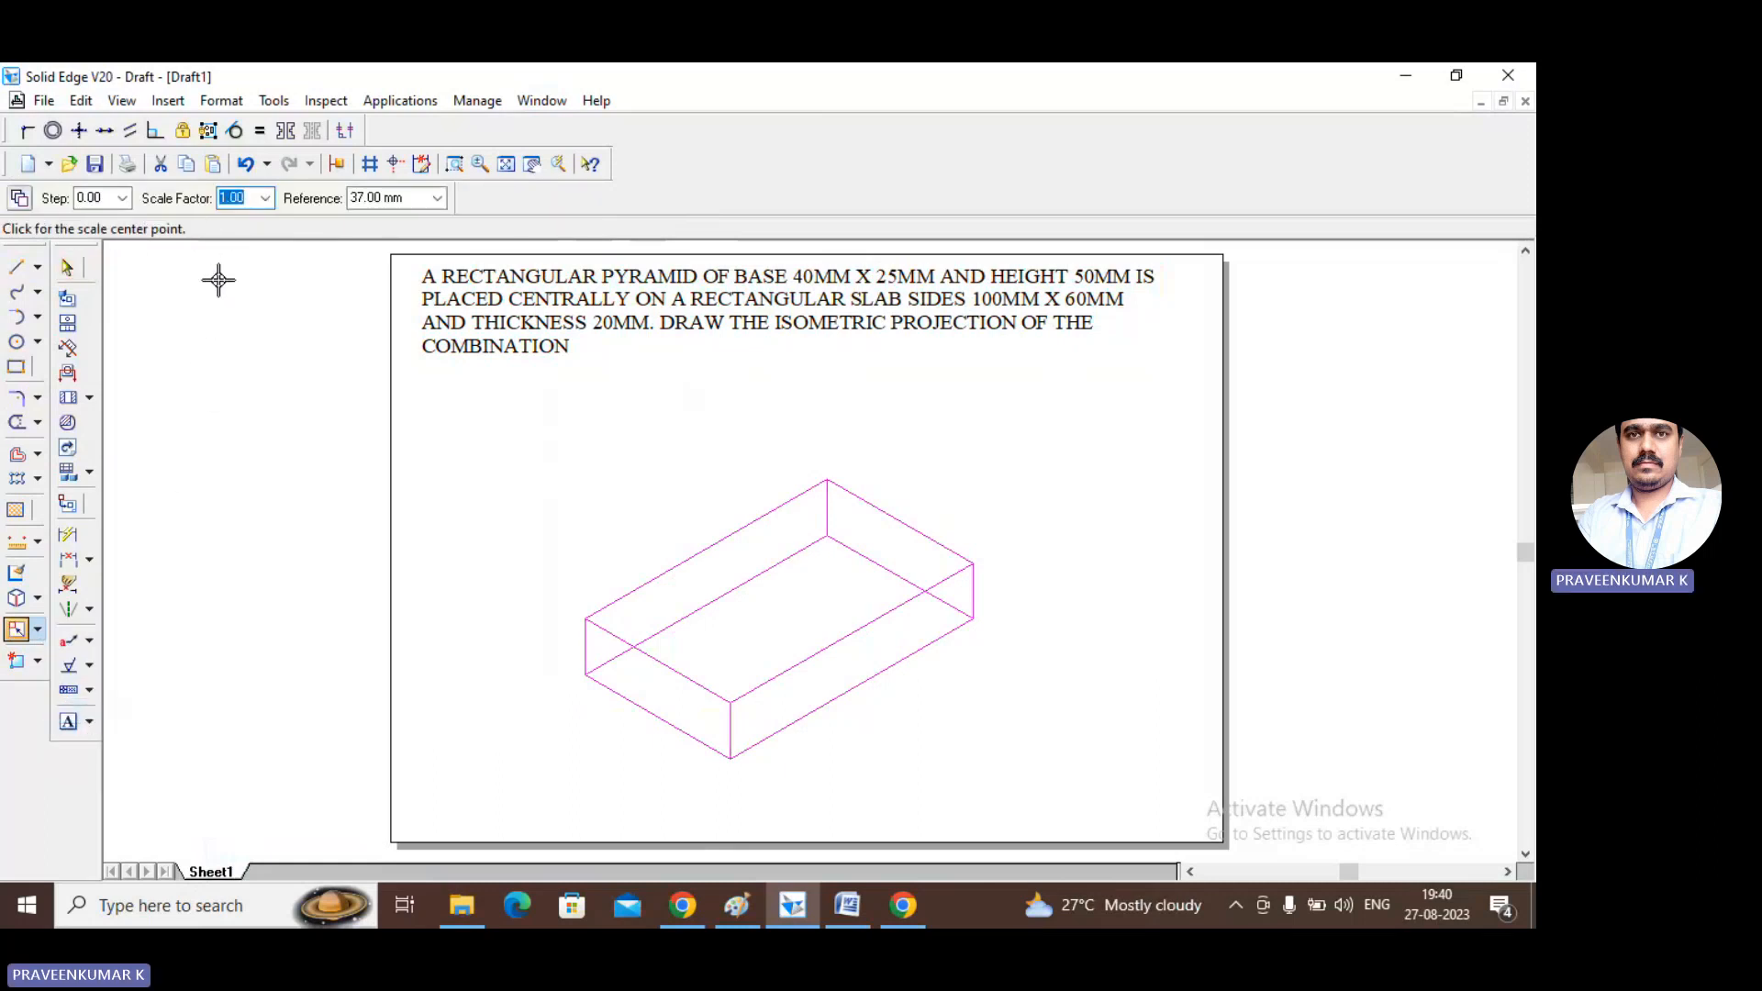
text(0.8164)
click(19, 197)
key(Tab)
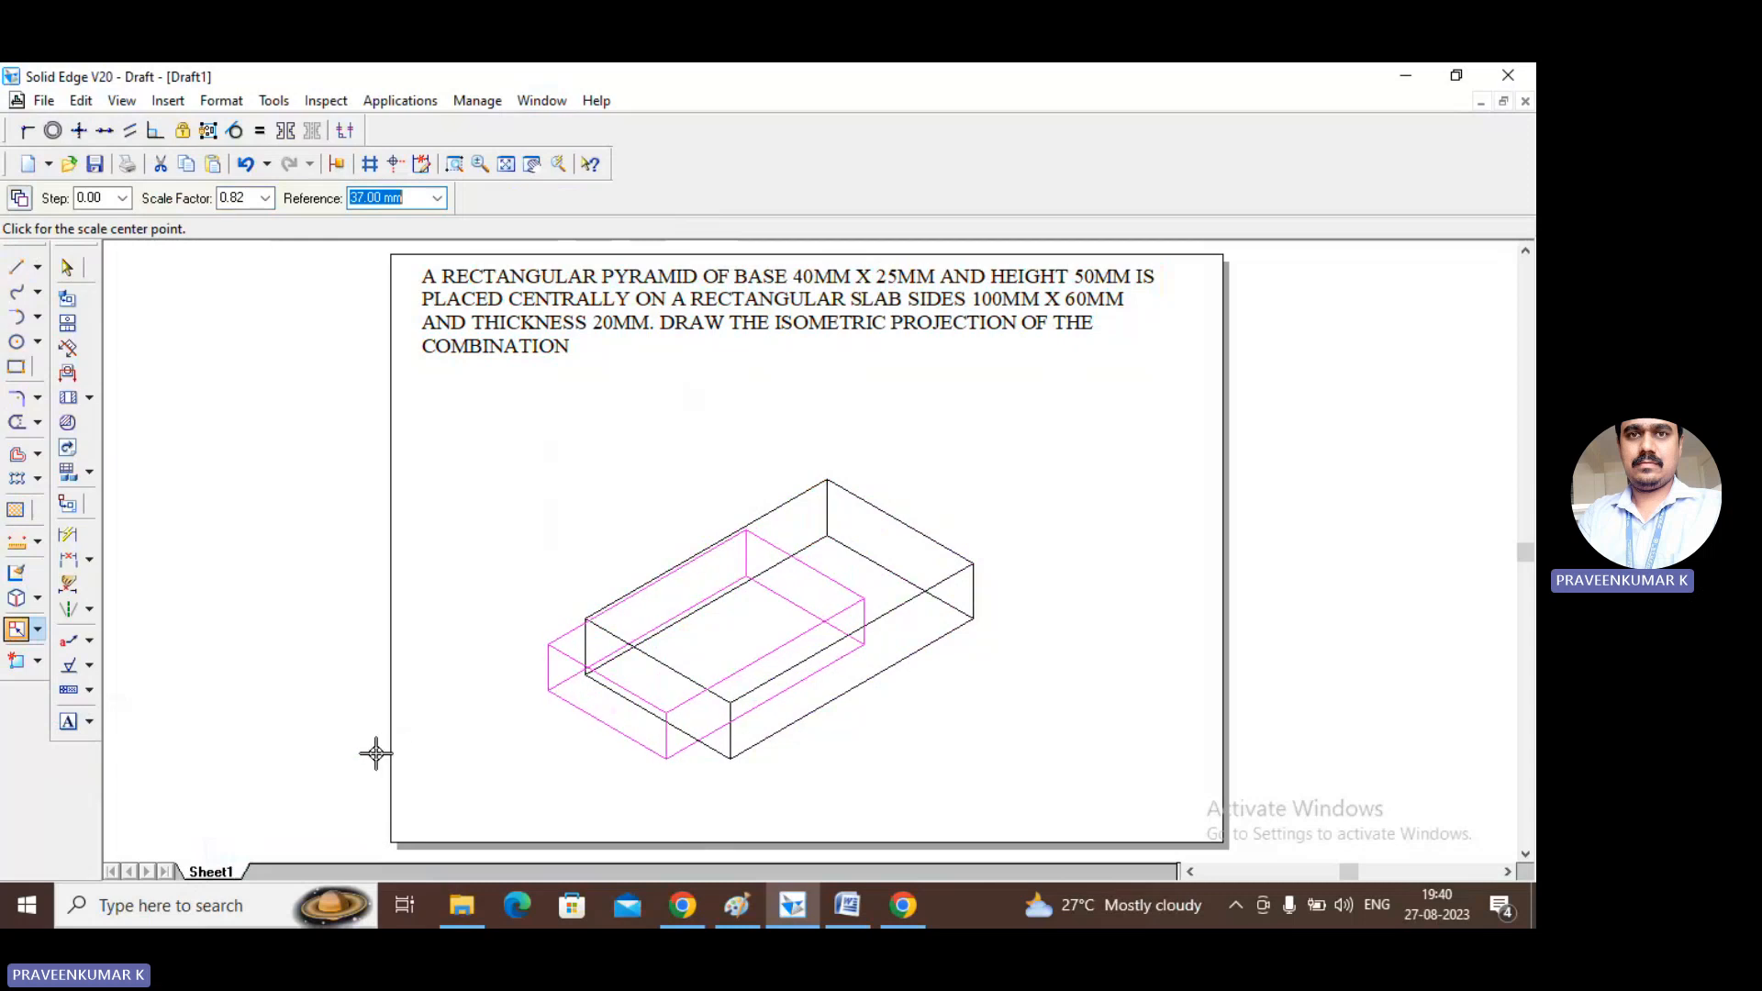
click(265, 754)
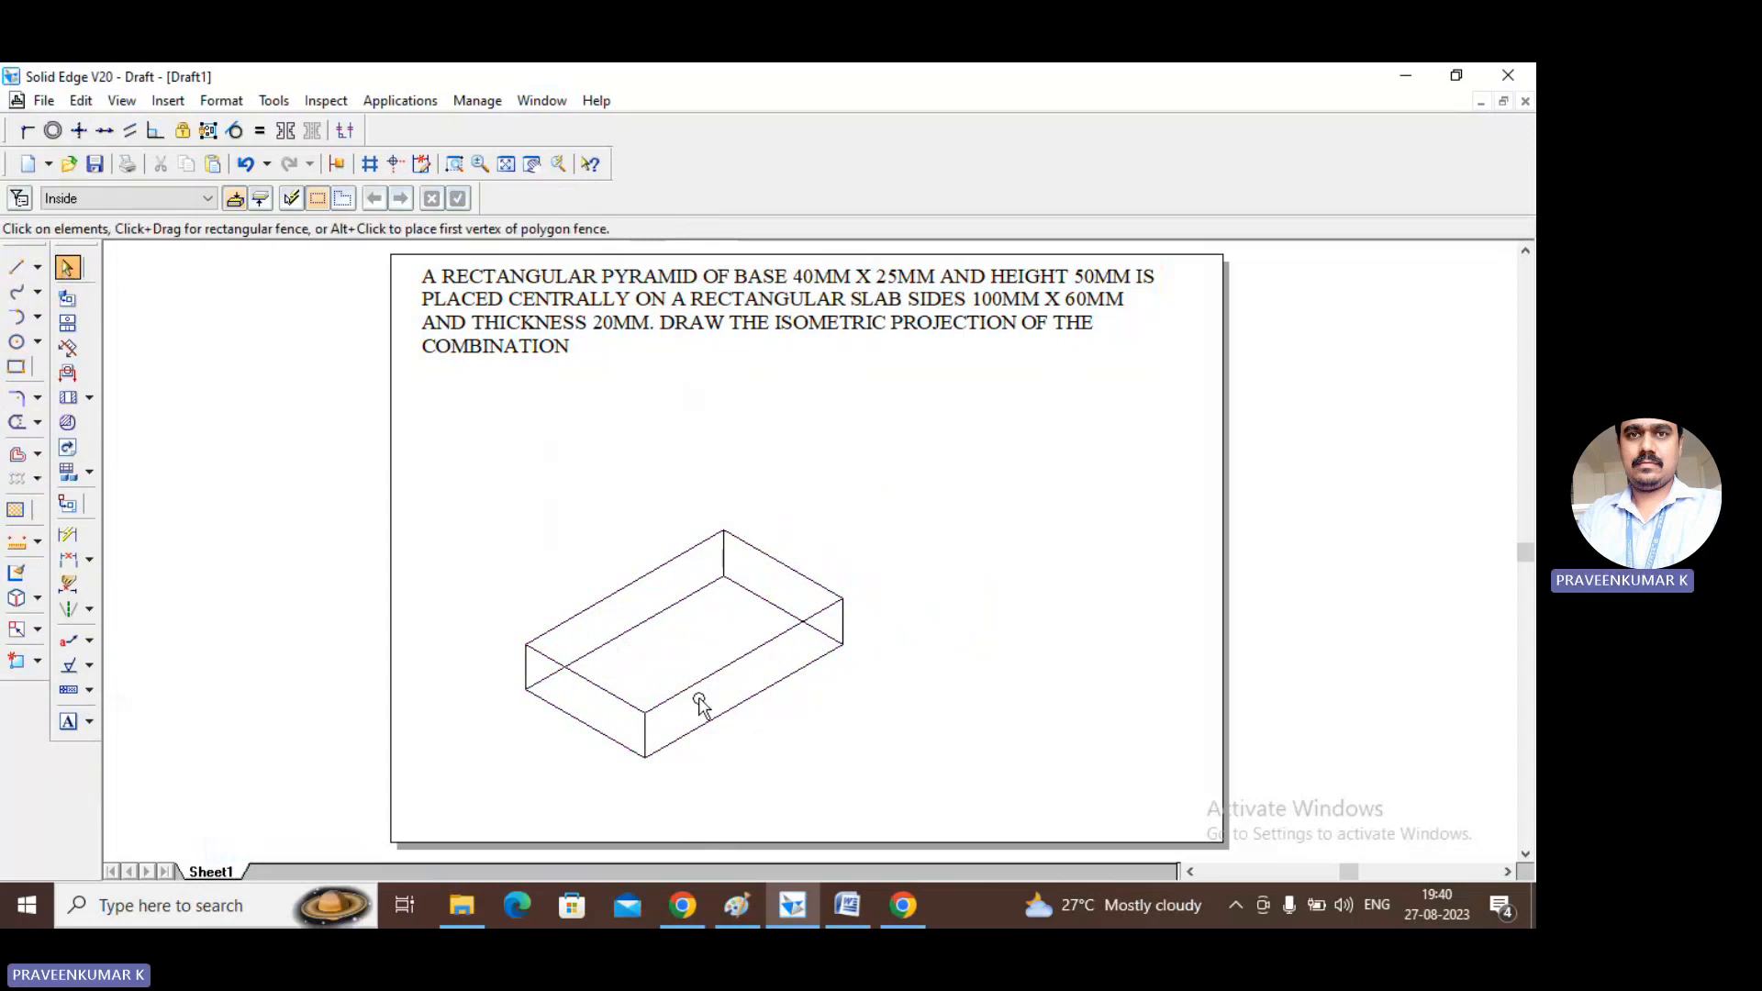
Check the length of the slab's back-left top edge and highlight the edges of its top face.
click(637, 586)
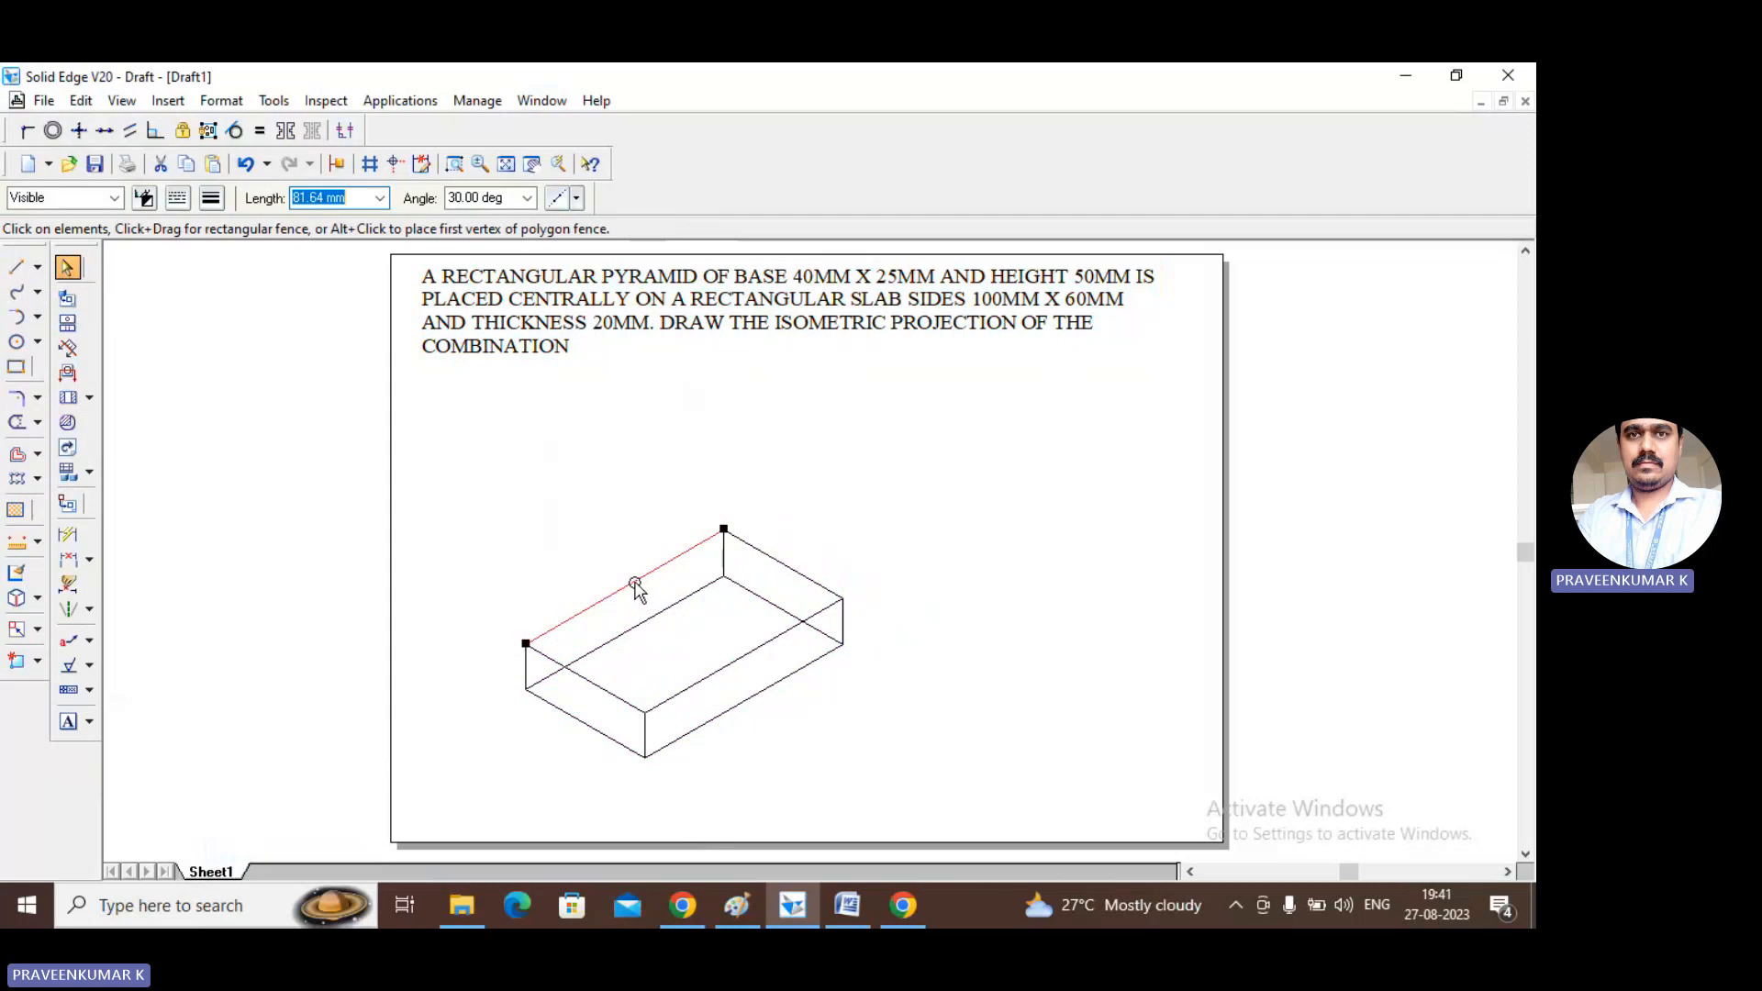
ctrl+click(612, 690)
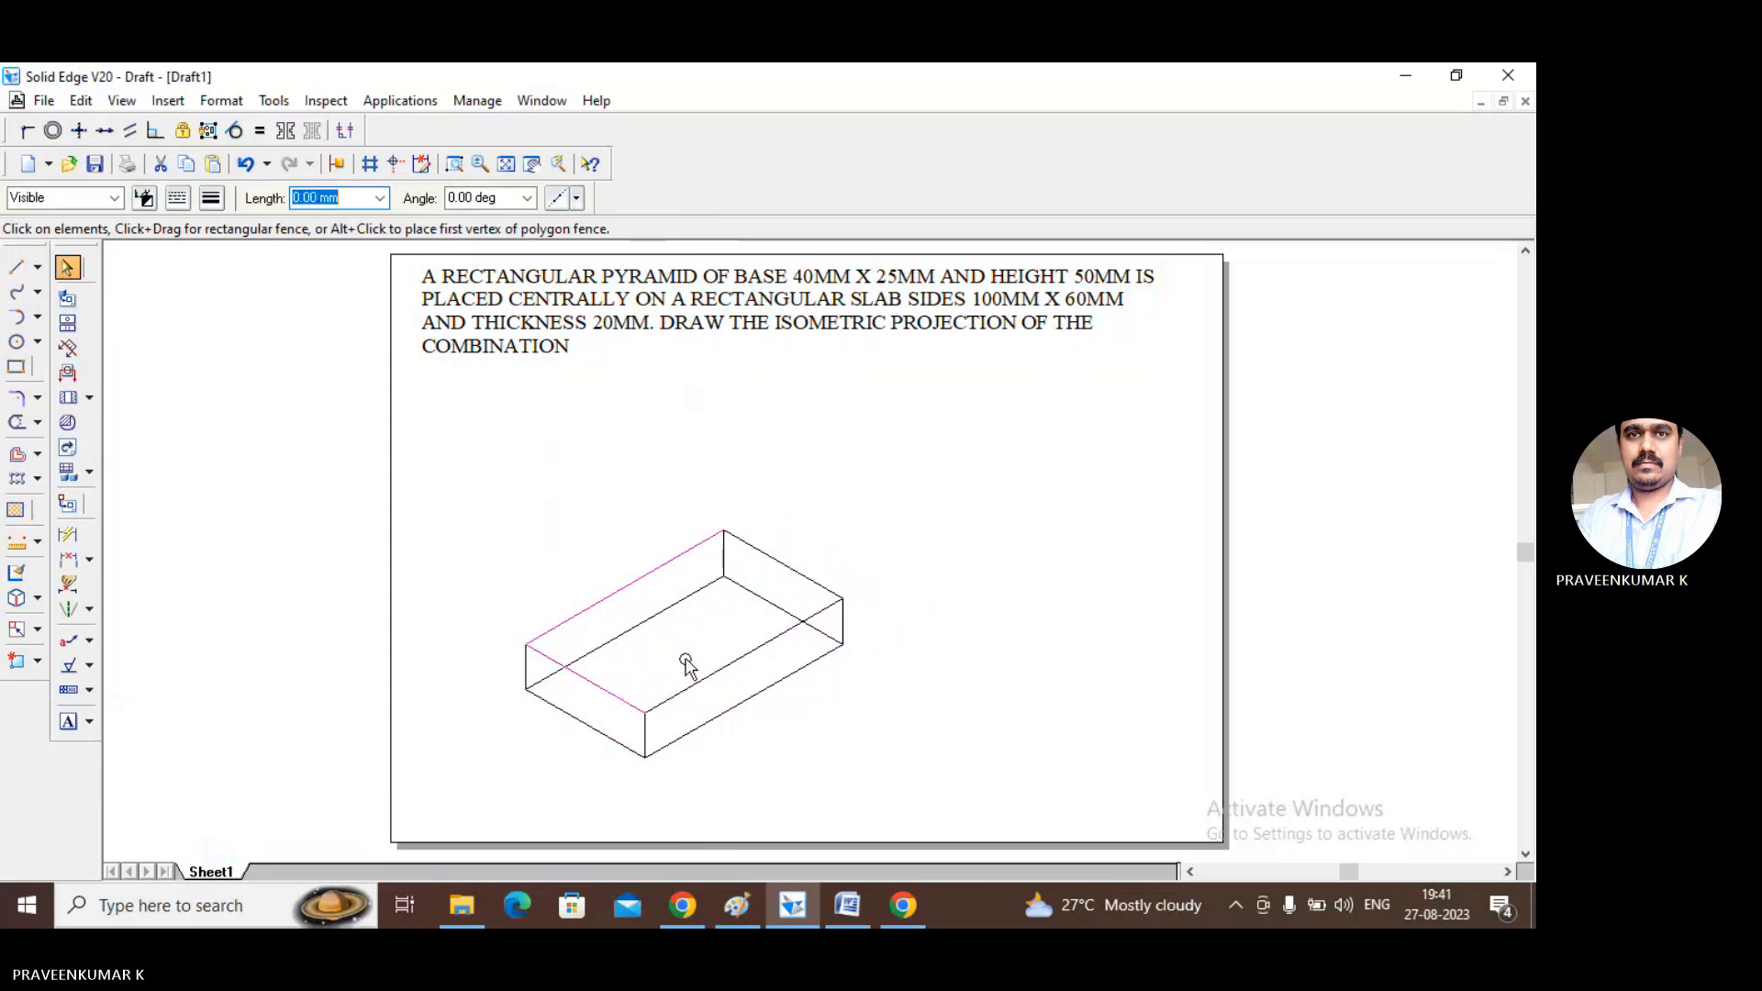
ctrl+click(695, 682)
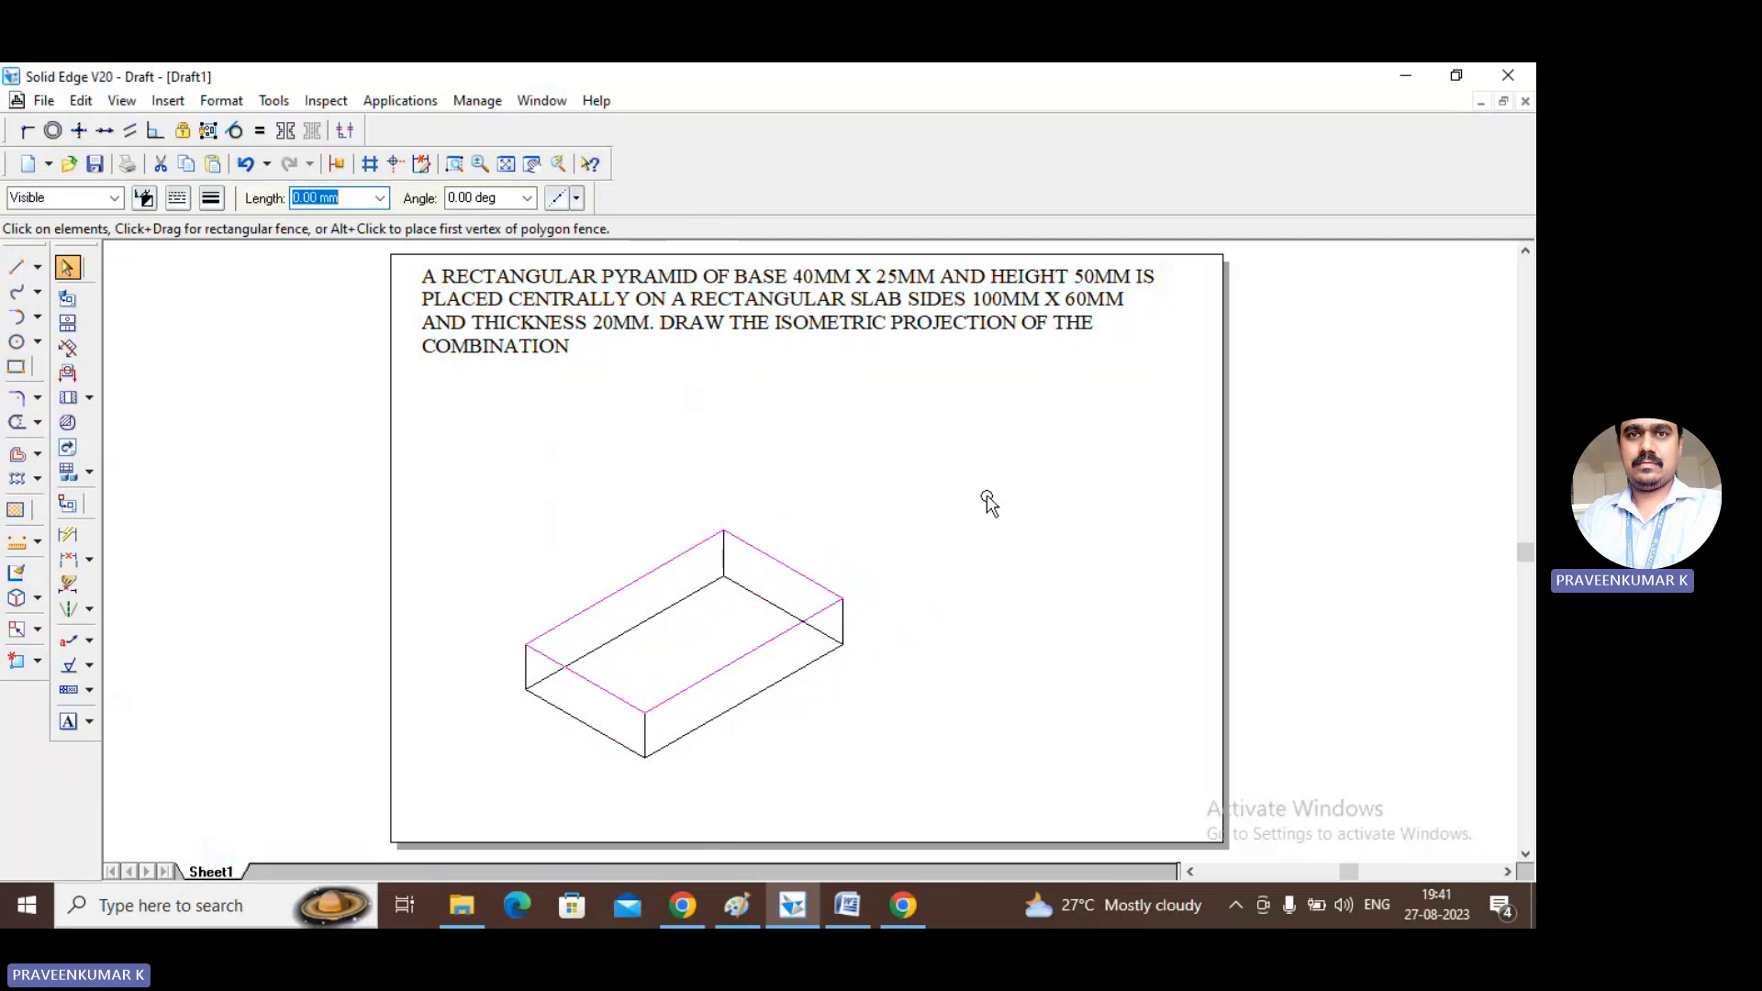
Draw two centre lines on the slab's top face, joining the midpoints of its opposite edges.
click(16, 267)
click(211, 198)
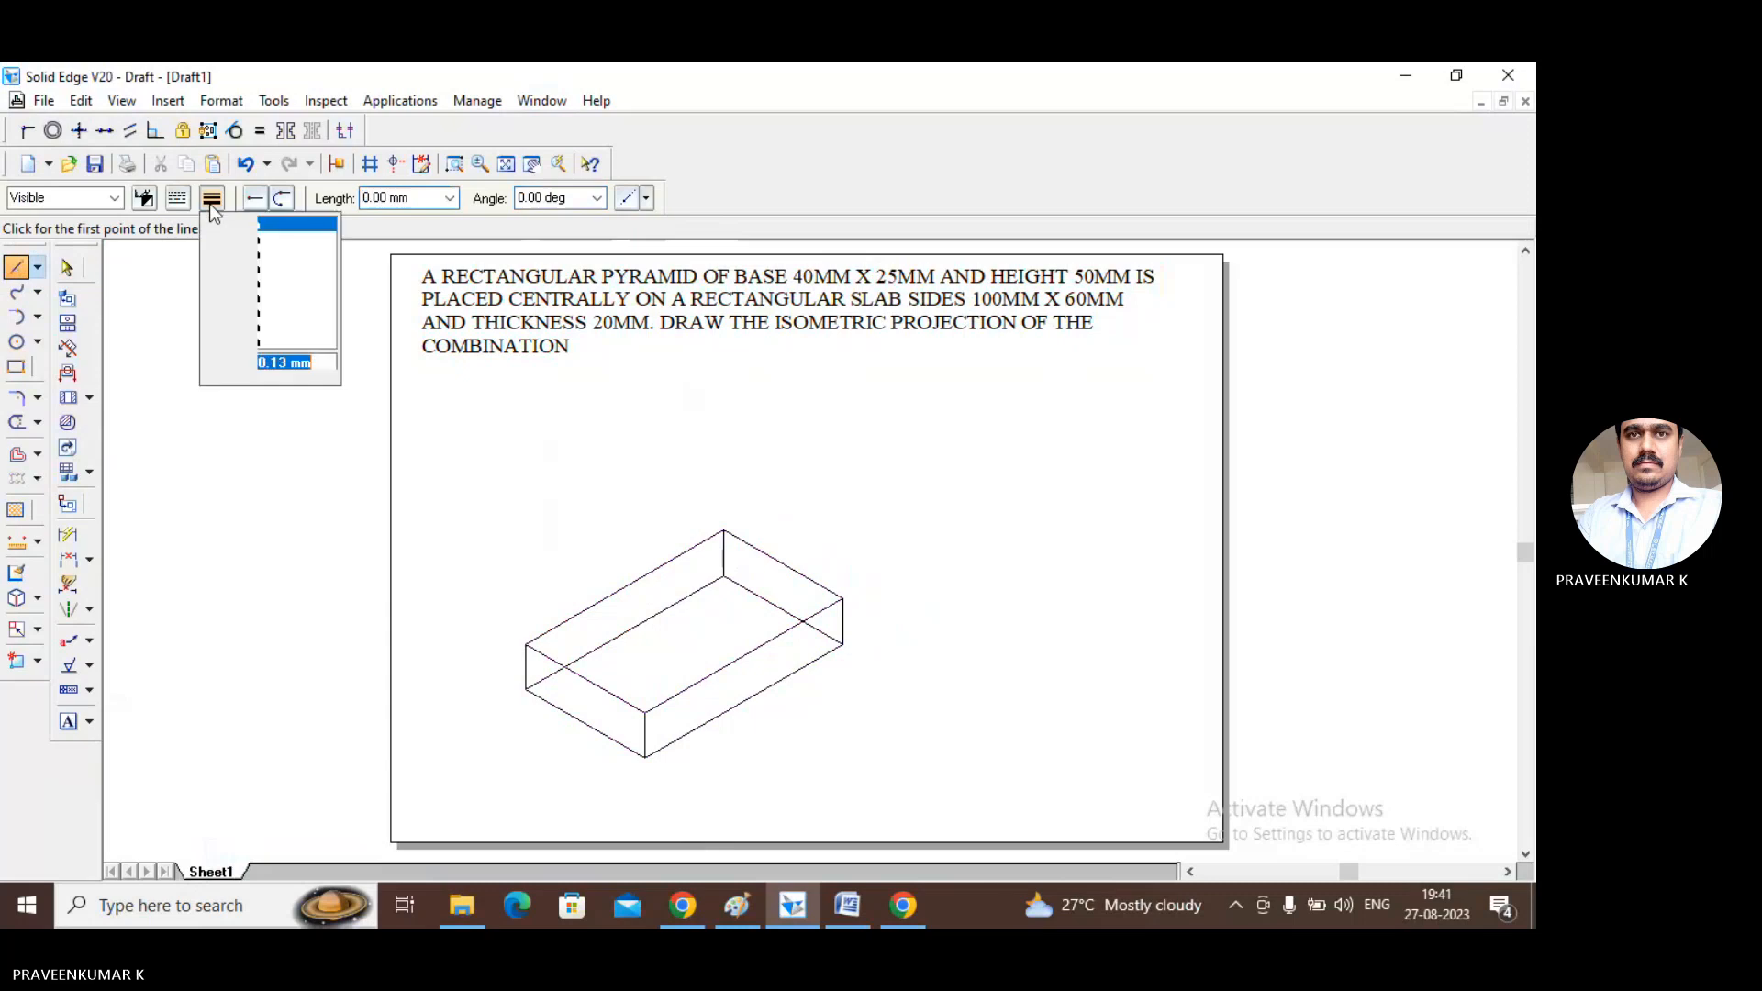
click(236, 237)
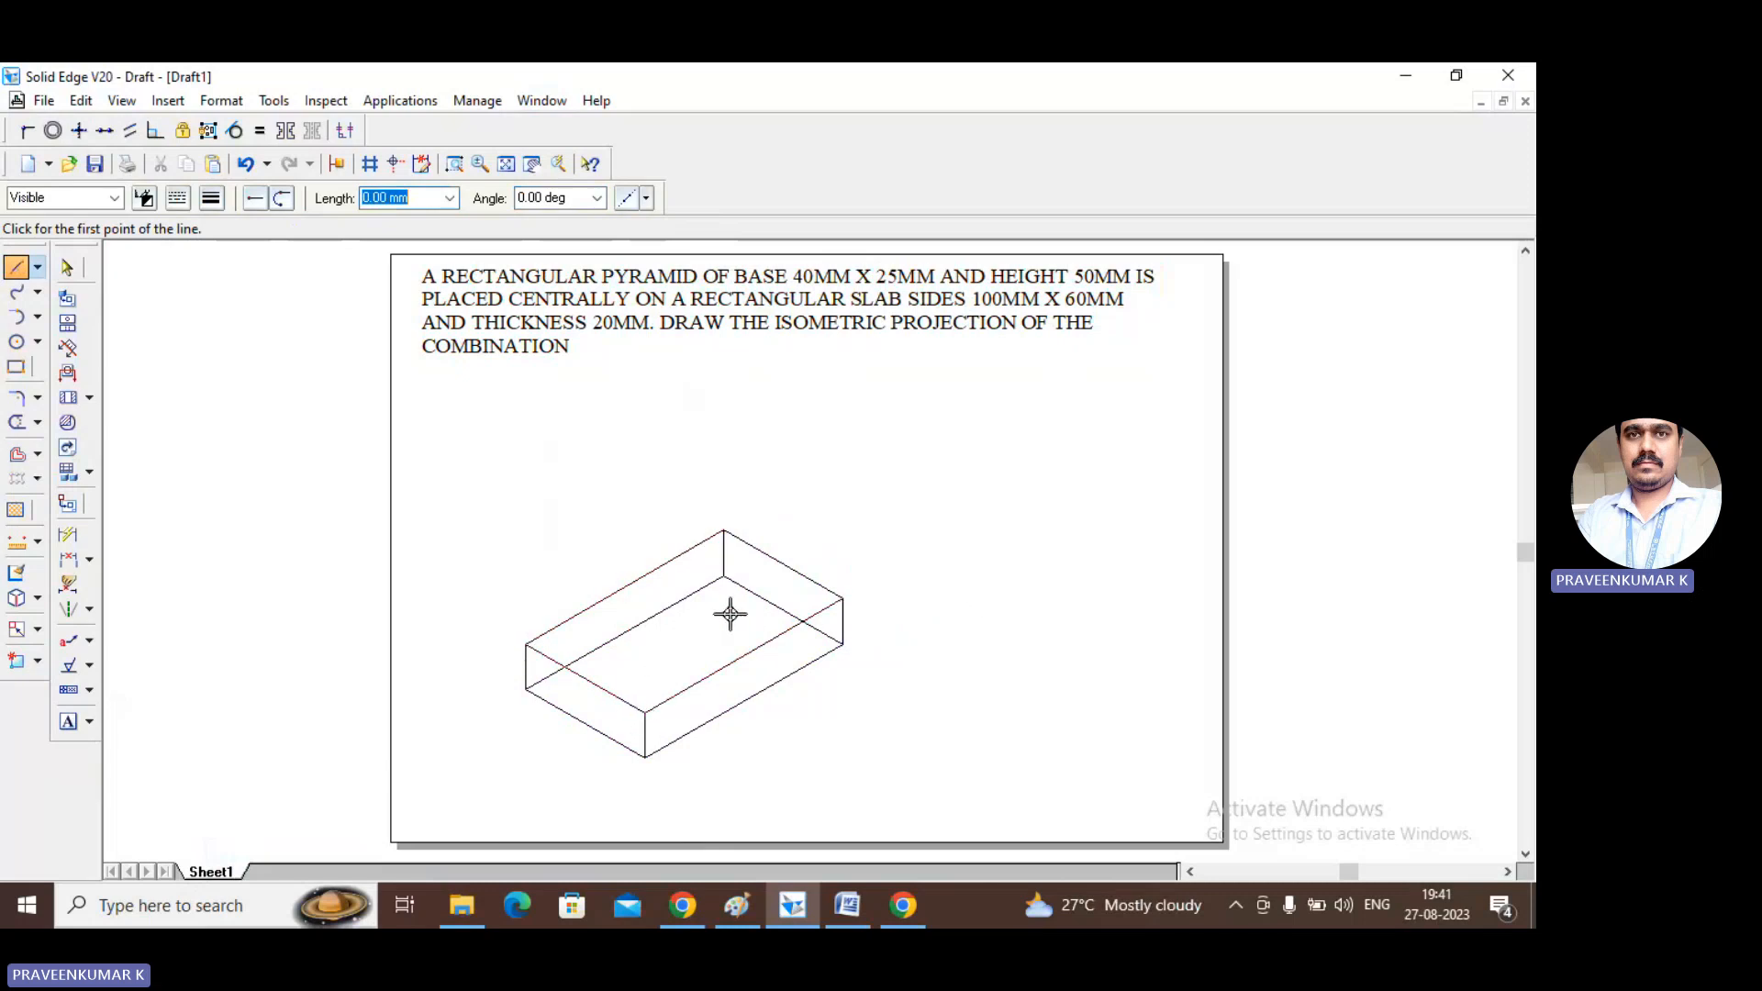
click(585, 678)
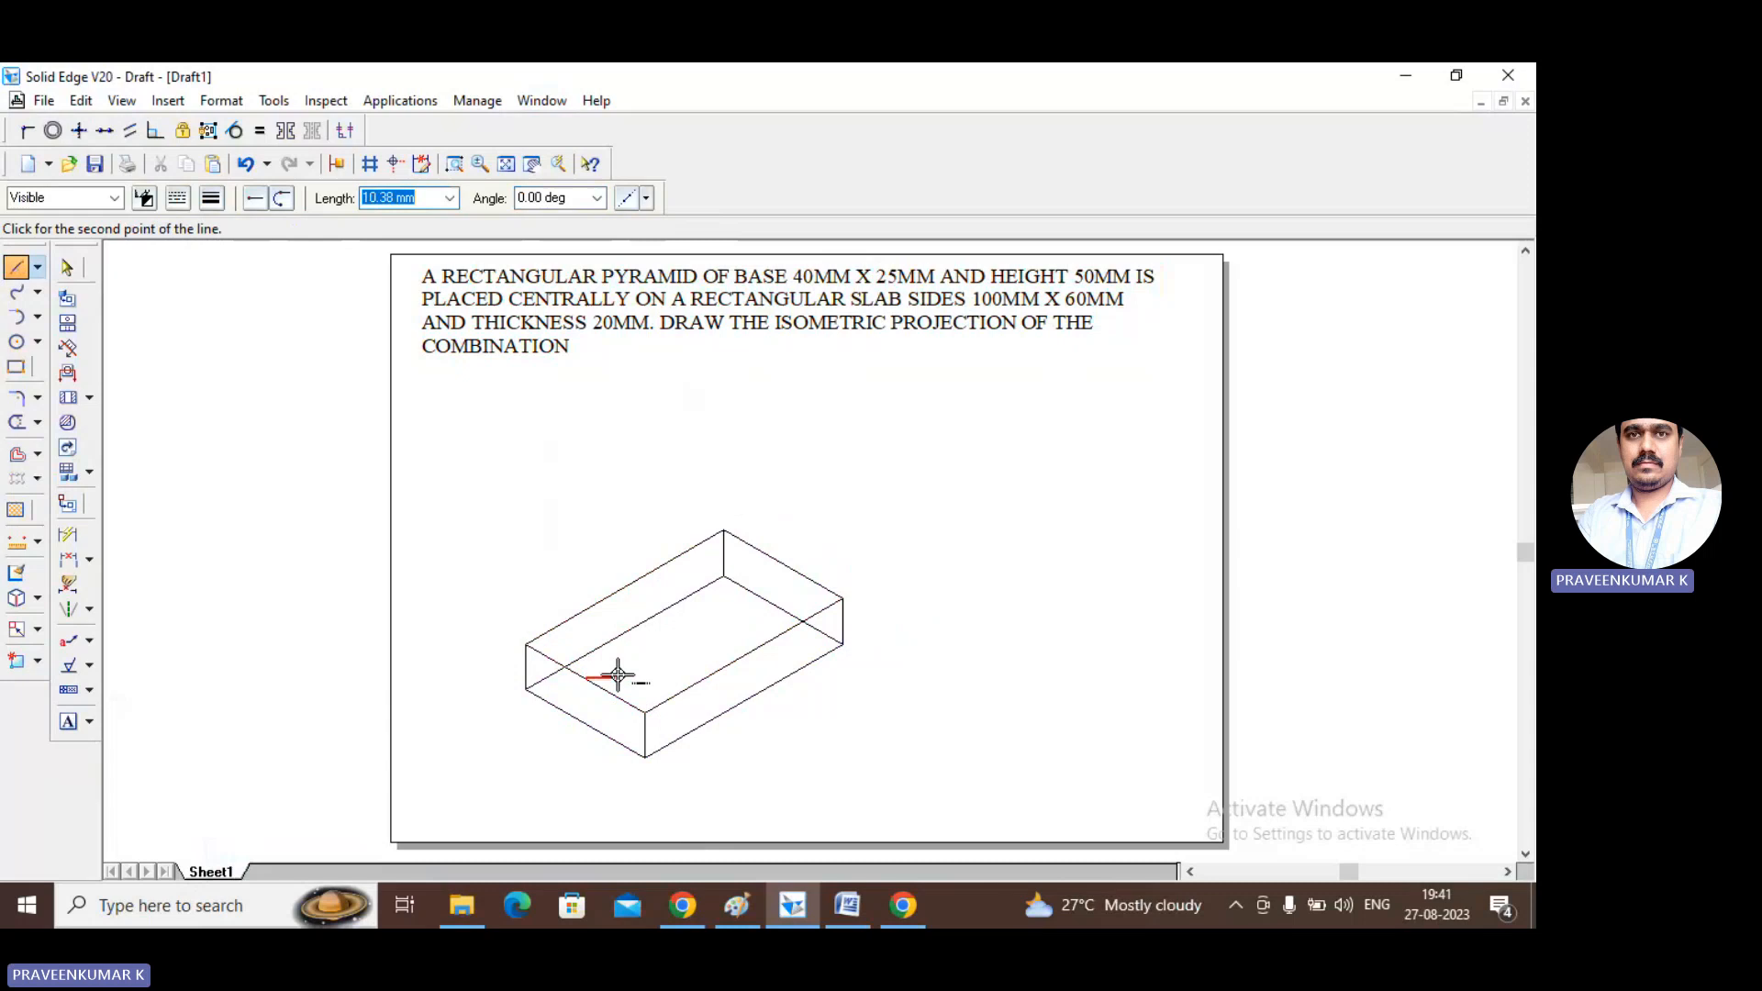
click(785, 563)
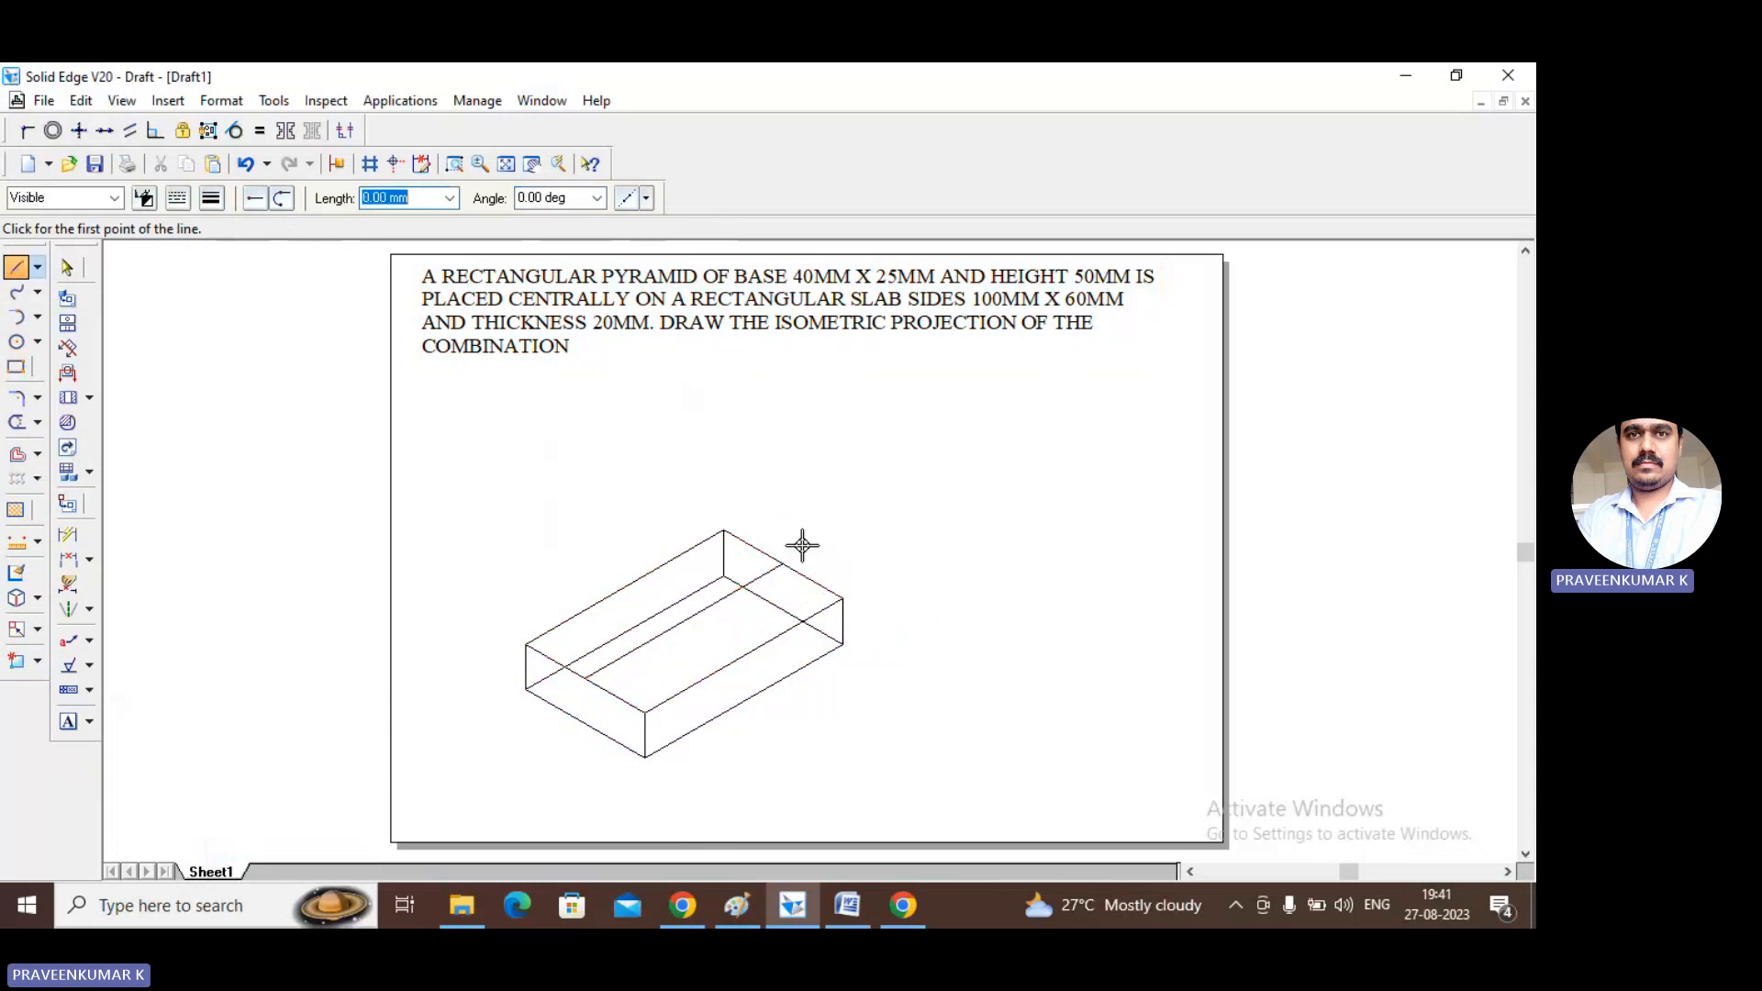
click(624, 587)
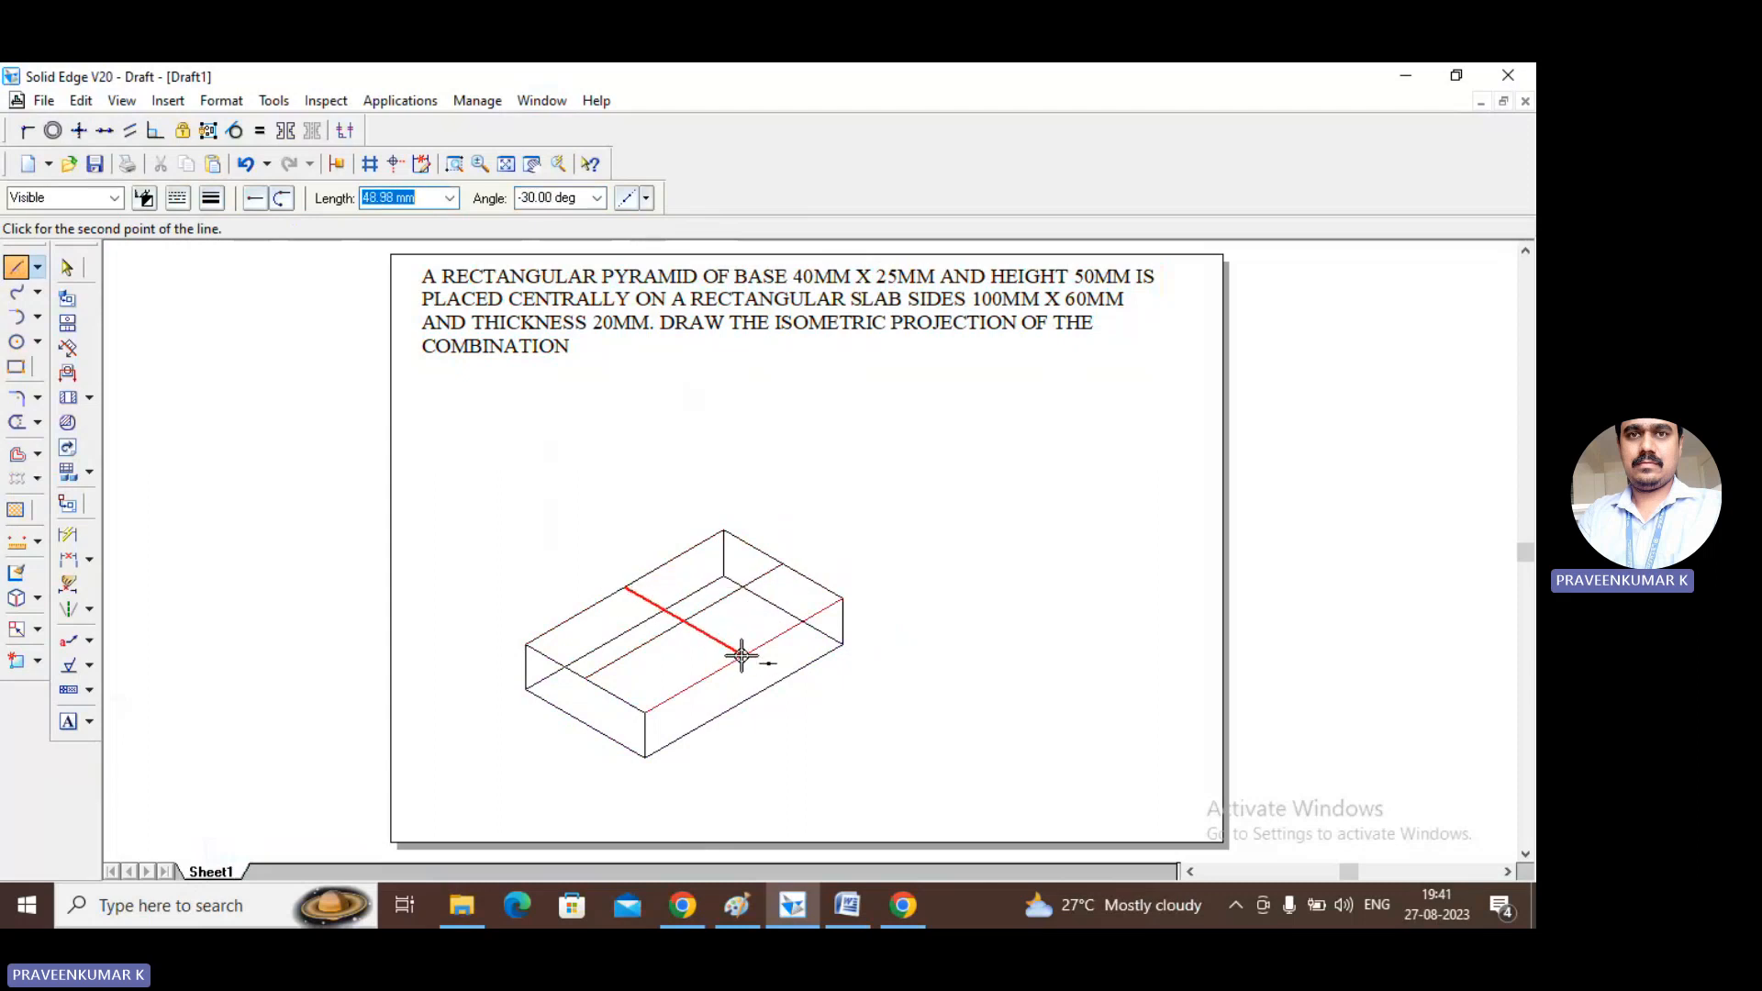
click(741, 654)
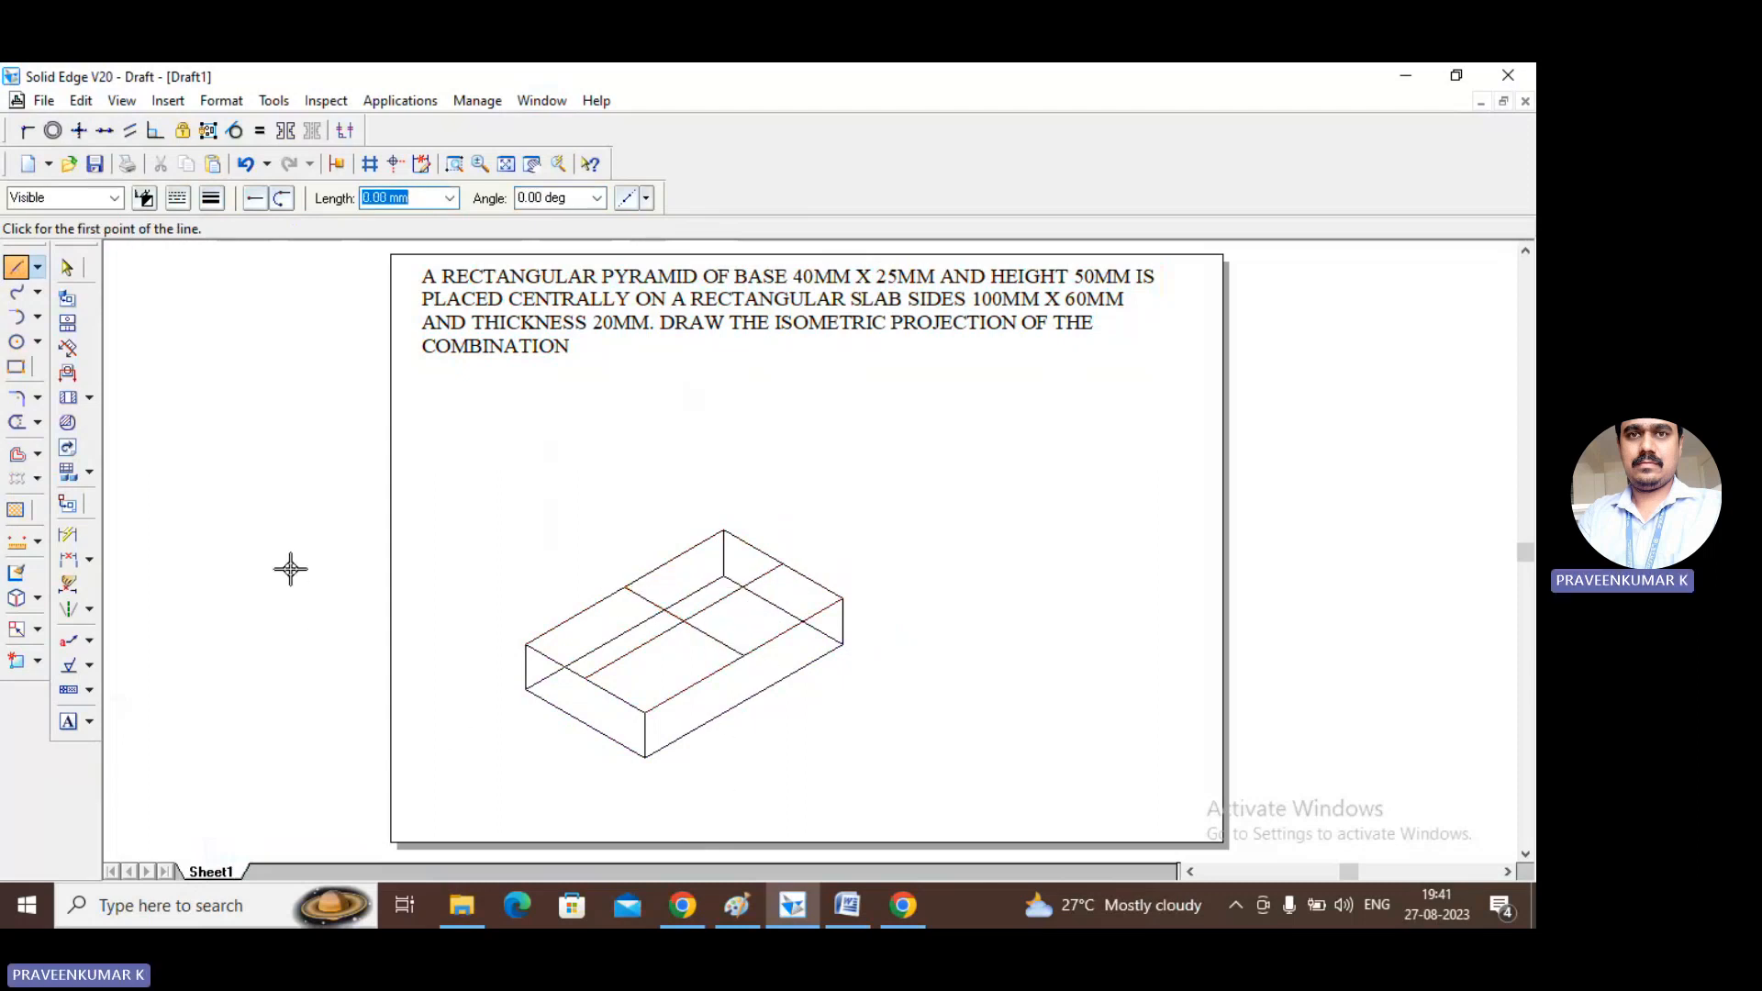
Draw a 40 mm line at 30° in the empty area to the right of the slab as the pyramid base's front edge.
click(67, 267)
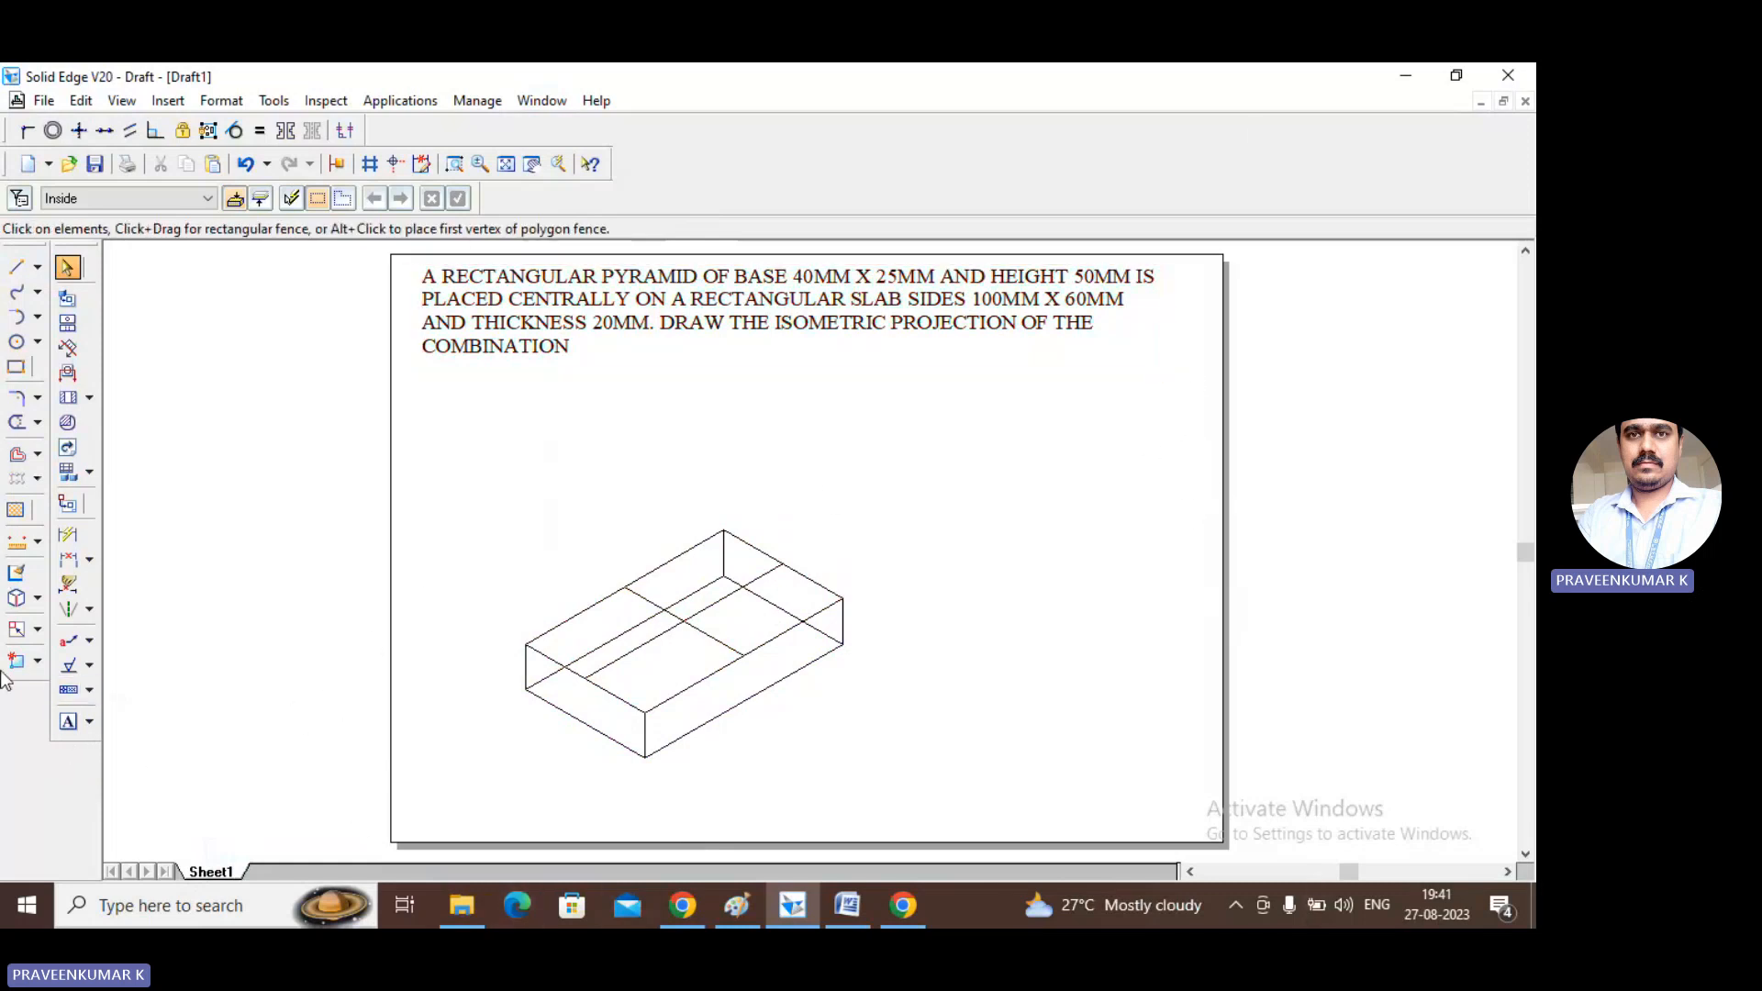
click(16, 266)
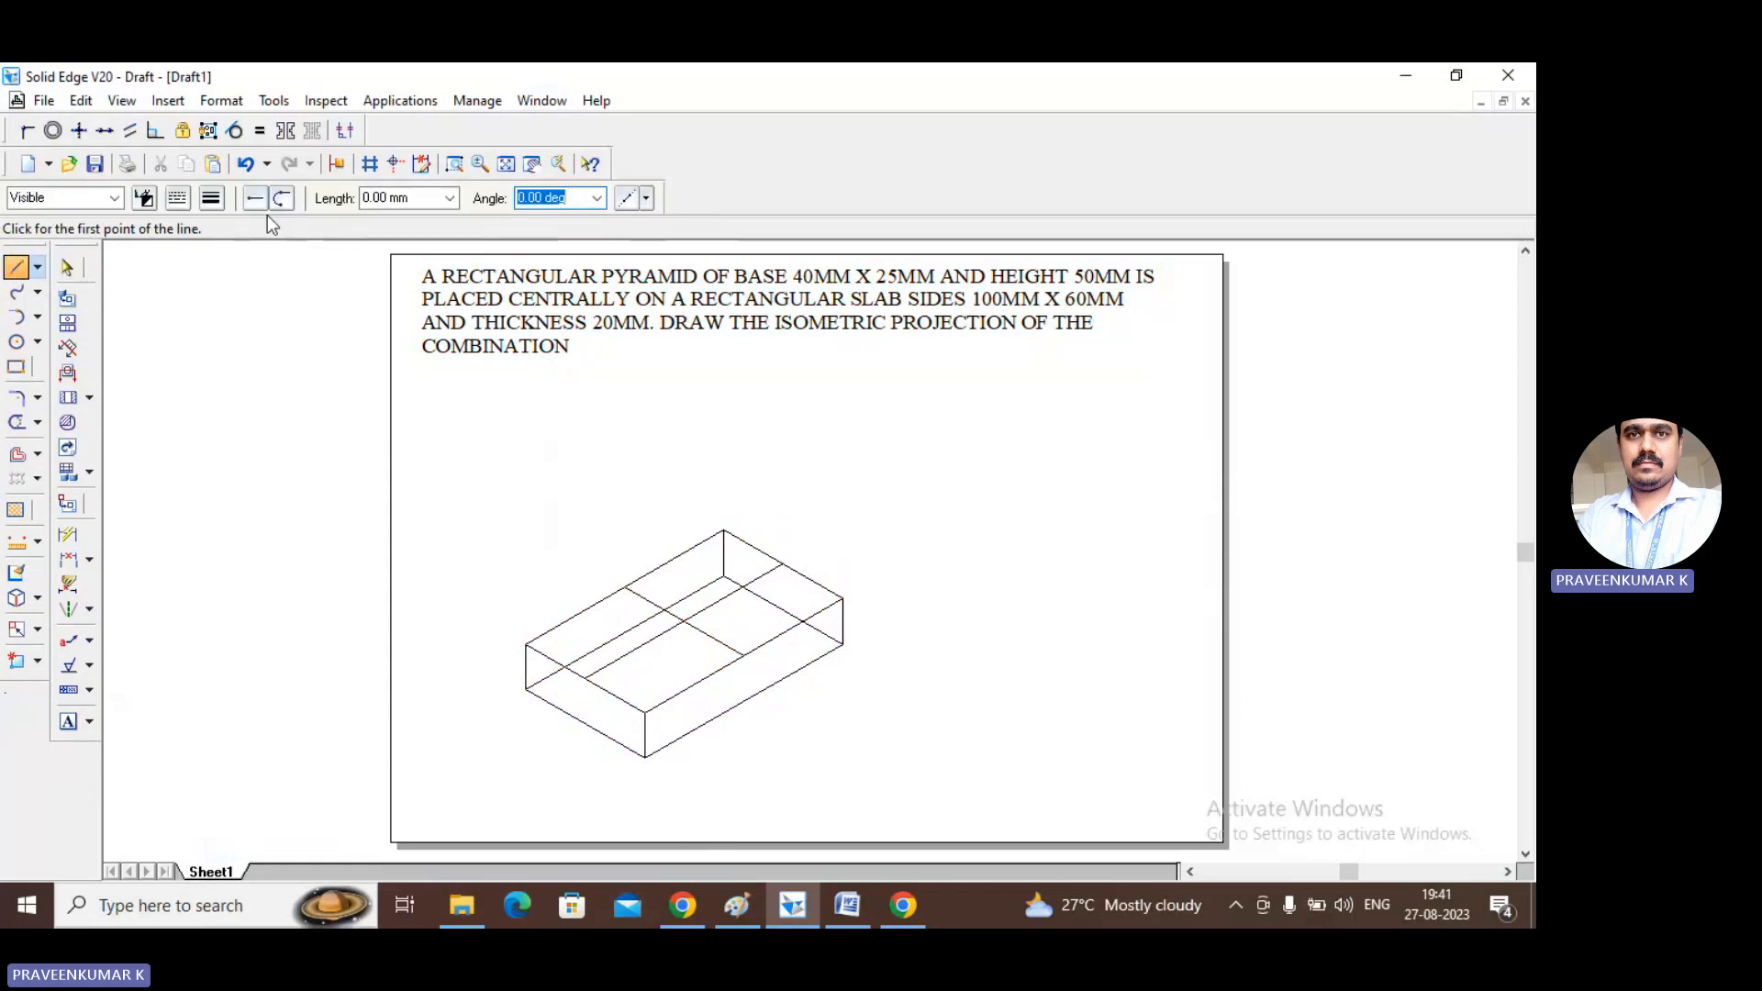
click(210, 197)
click(229, 229)
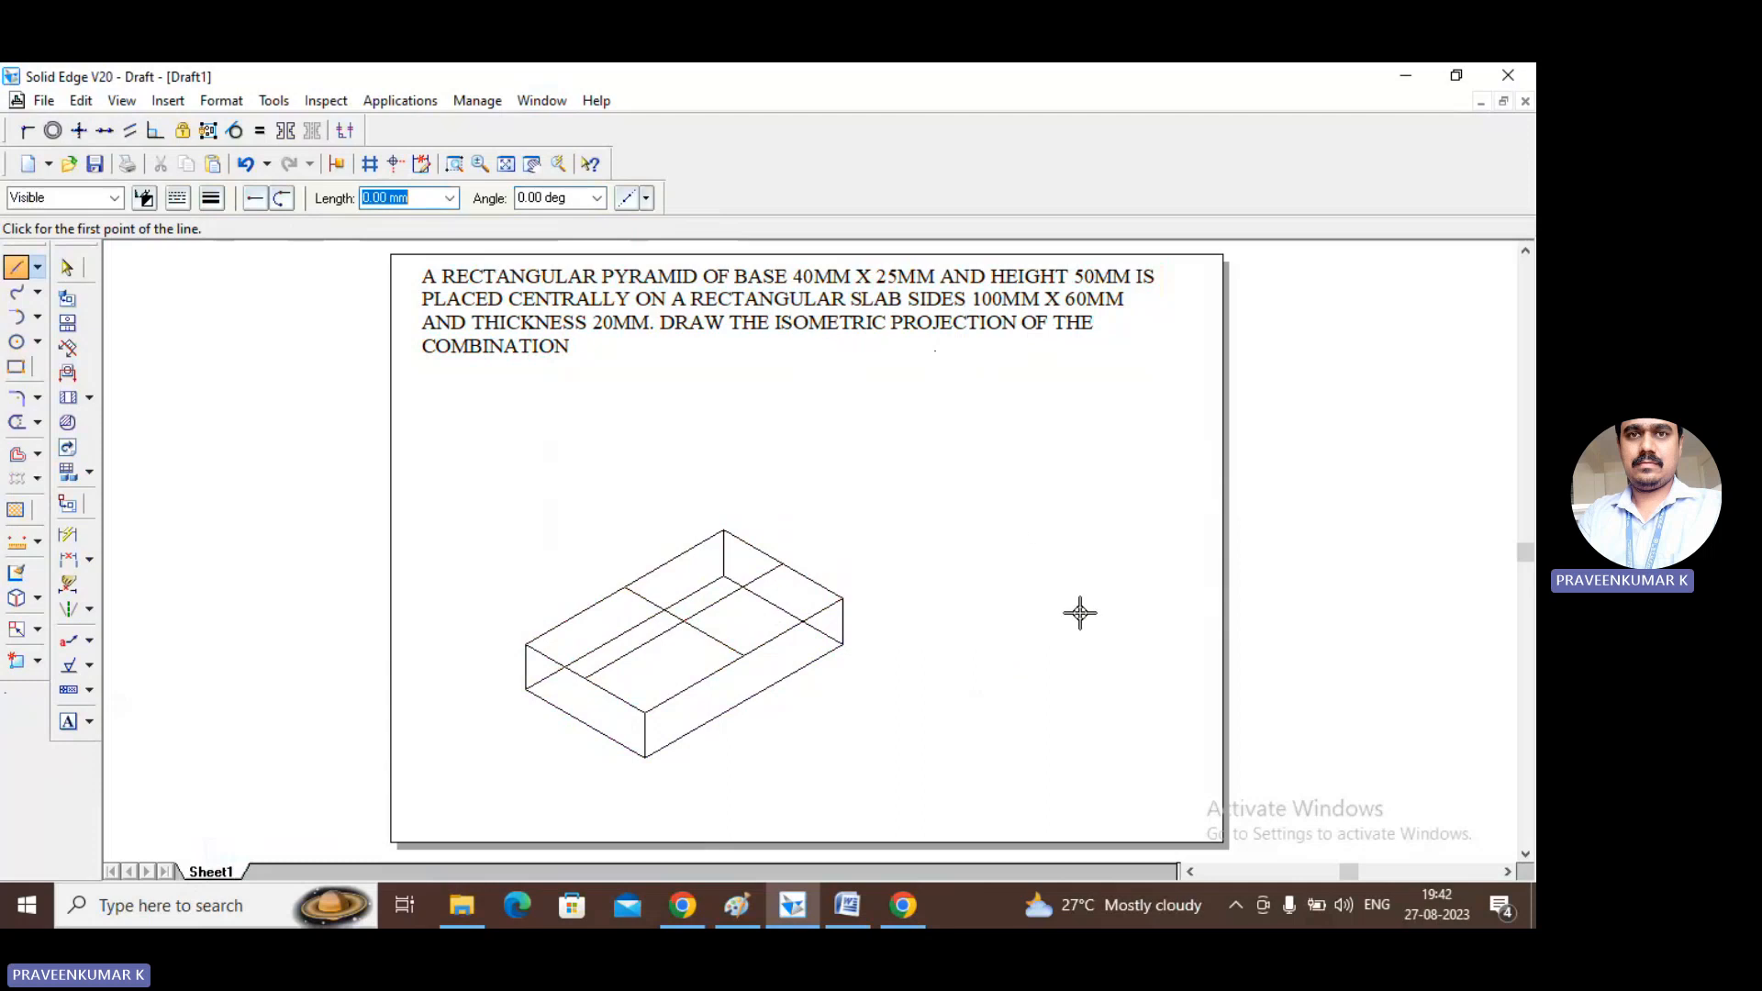
click(1039, 682)
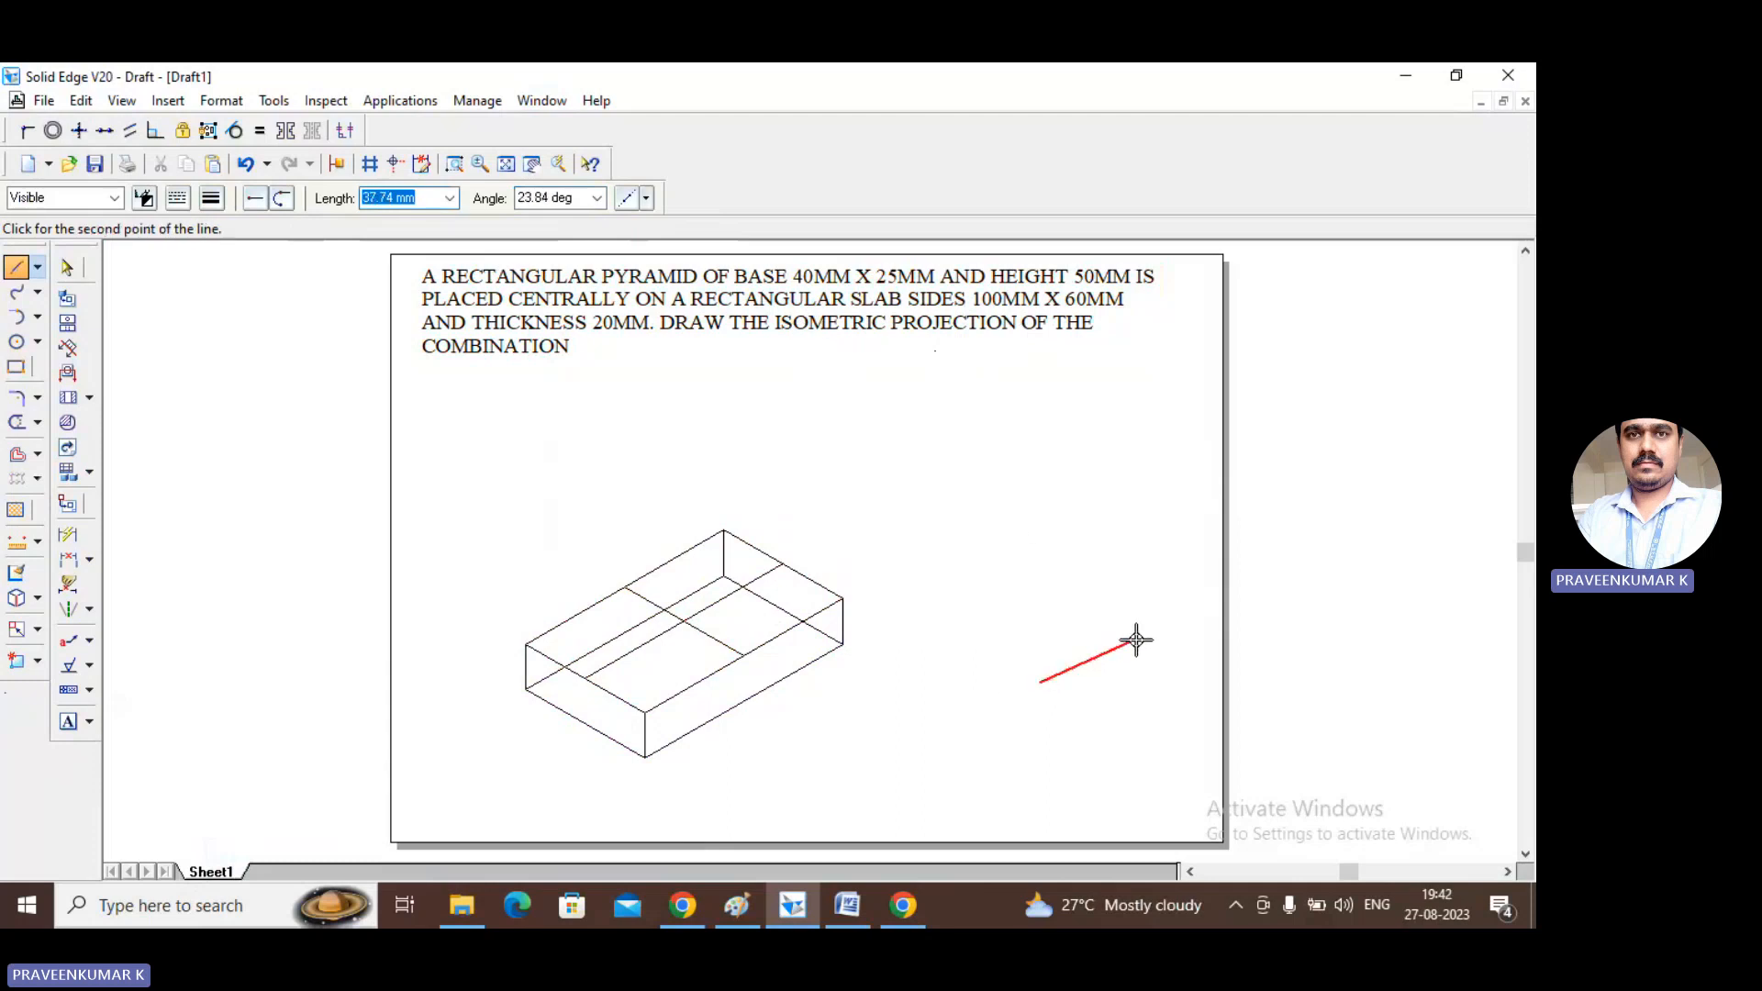
text(40)
key(Tab)
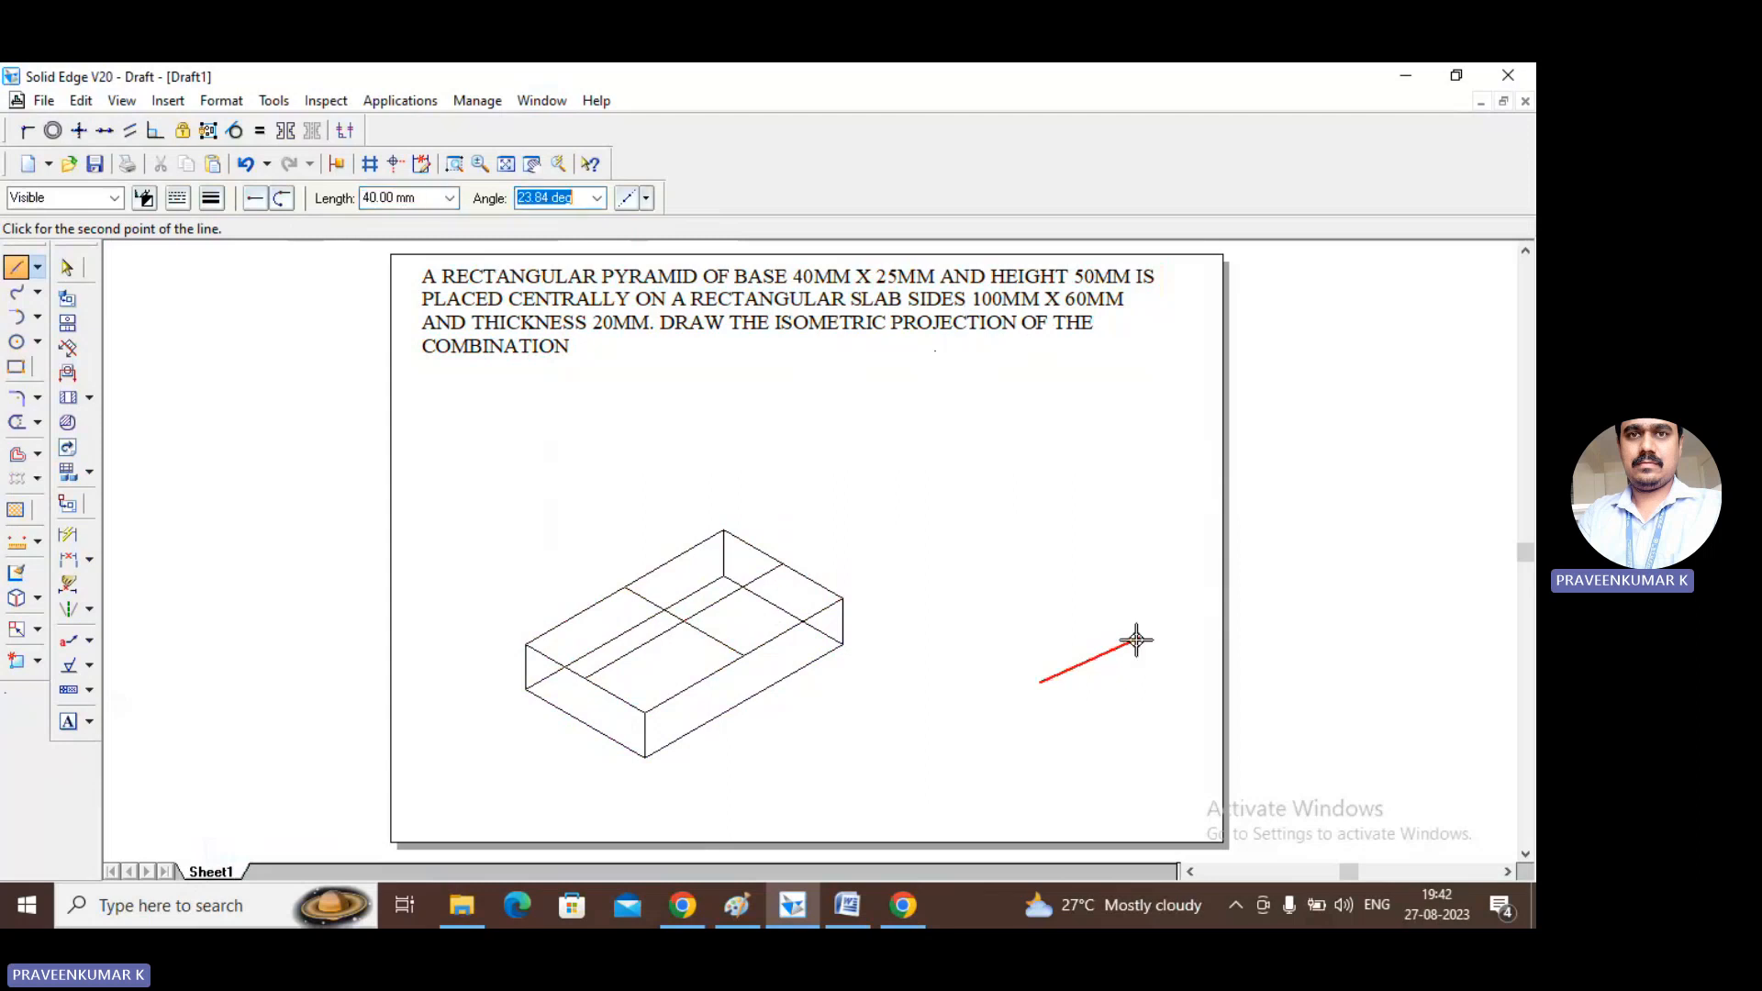
click(1136, 640)
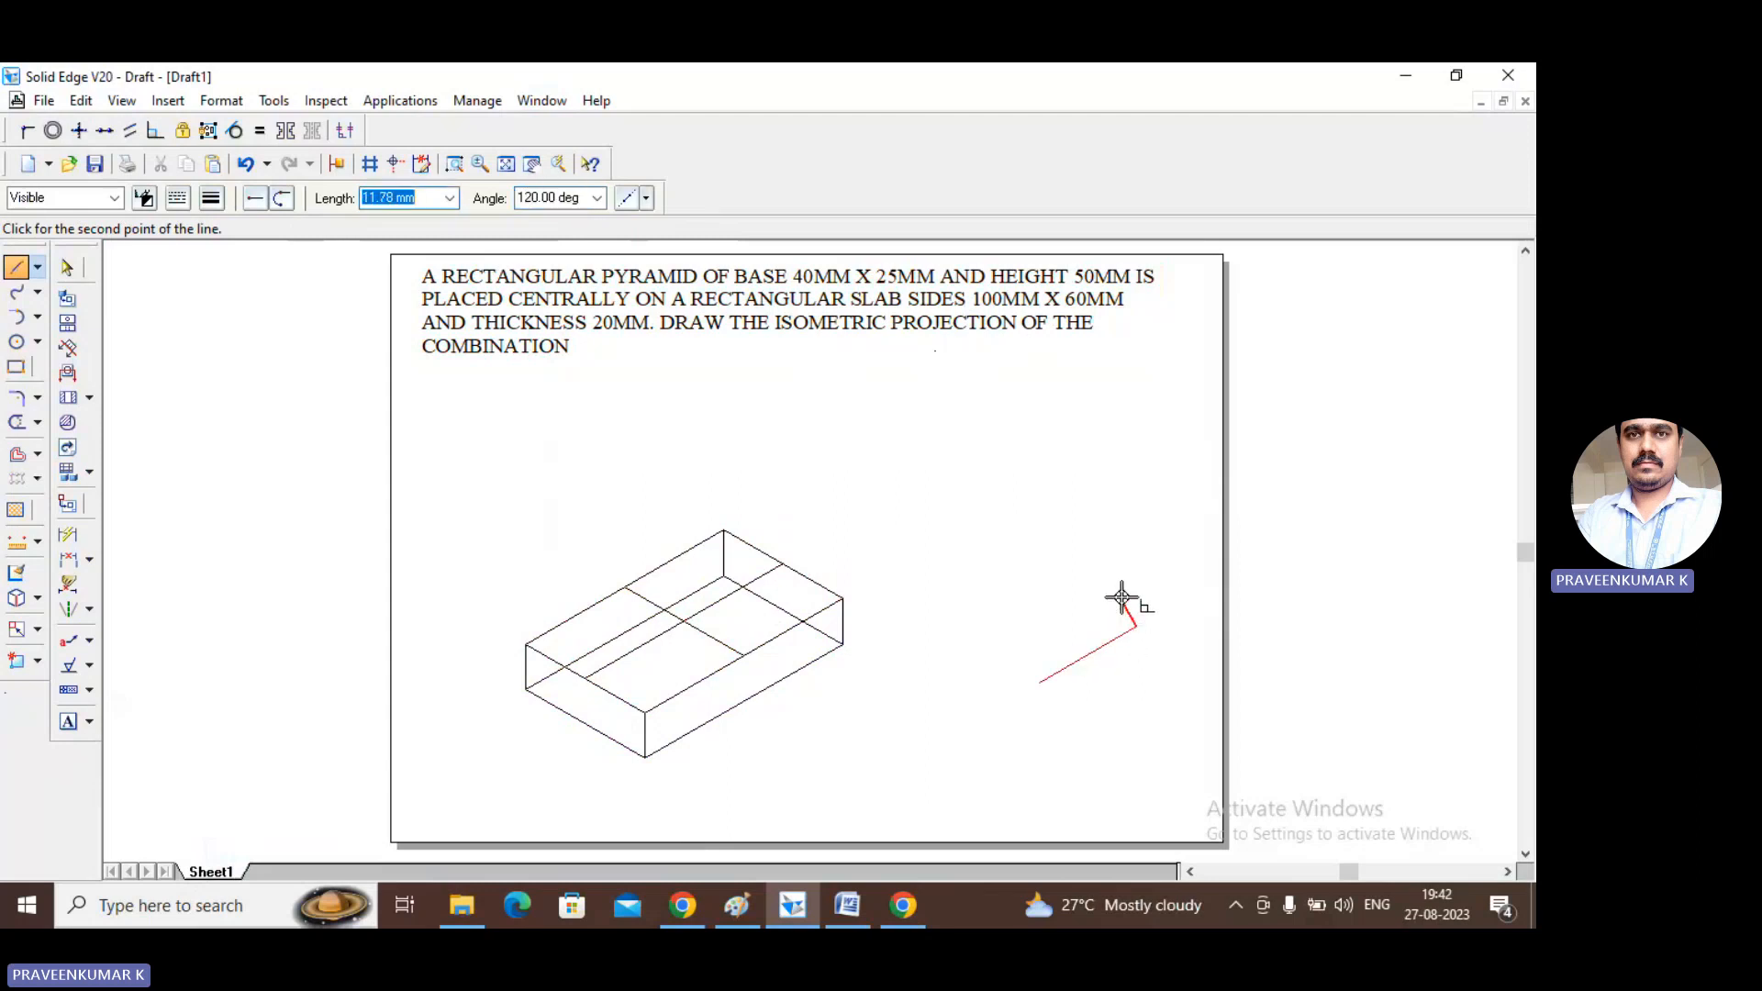
right_click(1121, 597)
Draw a 25 mm line at 150° from the lower end of the 40 mm line.
click(1040, 679)
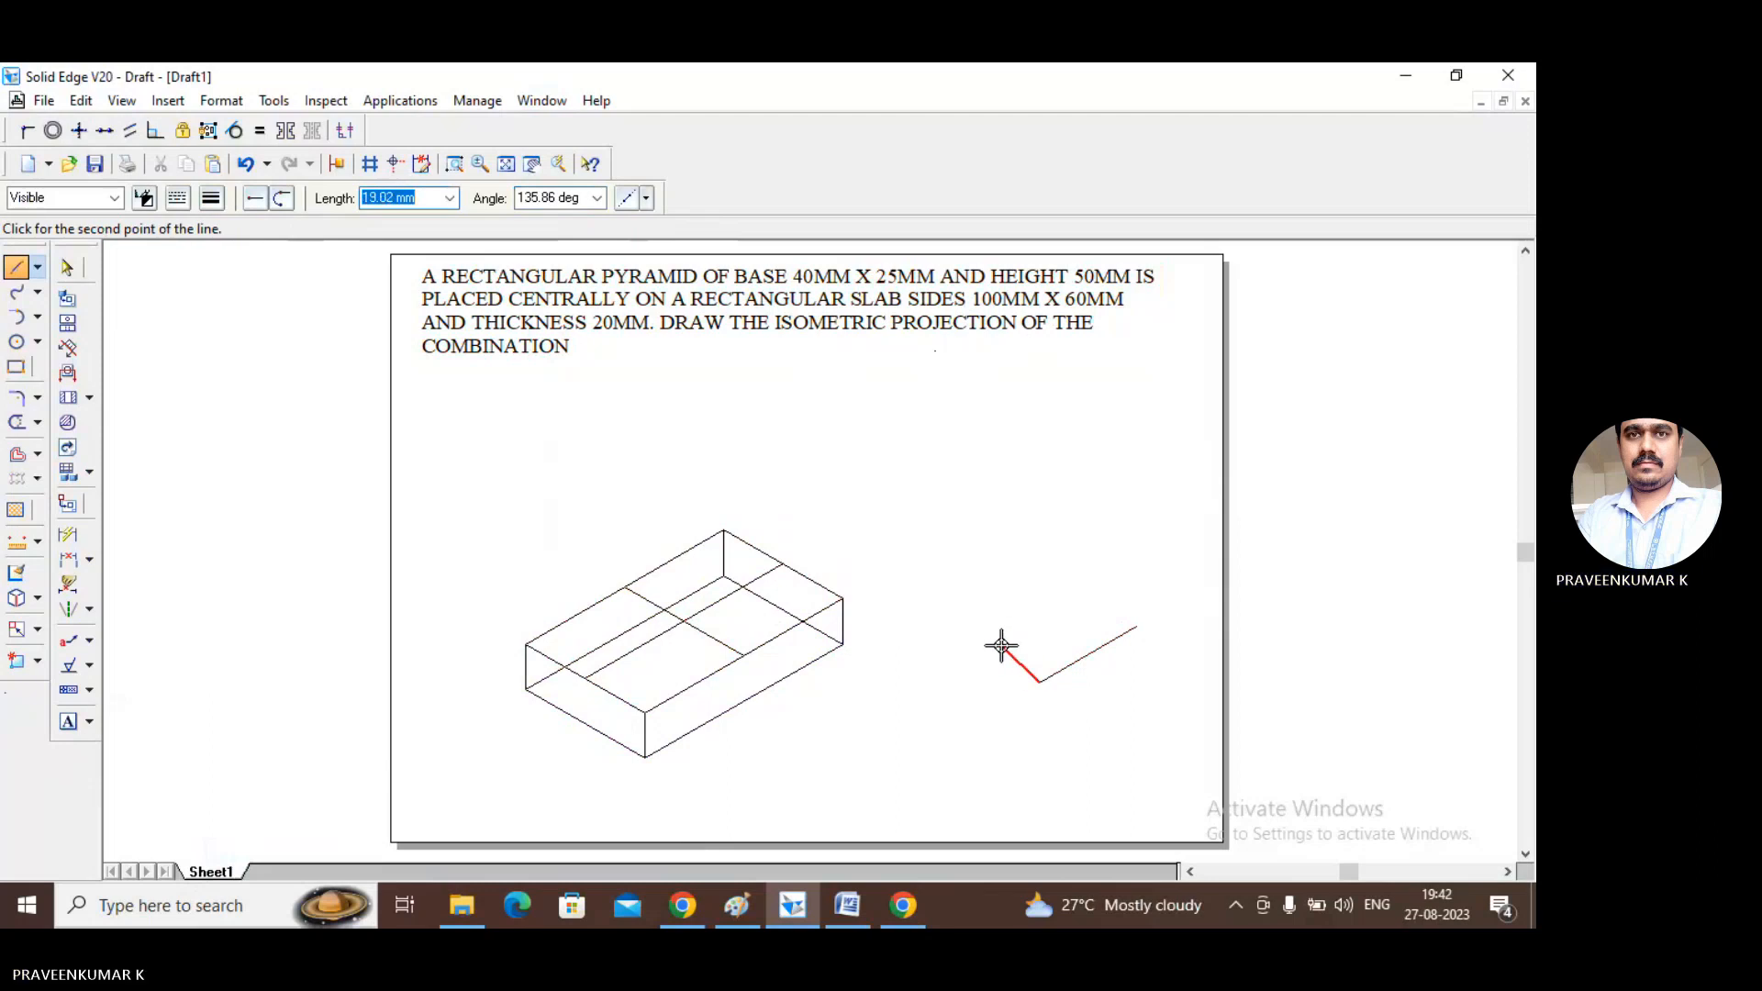
text(25)
key(Tab)
text(1)
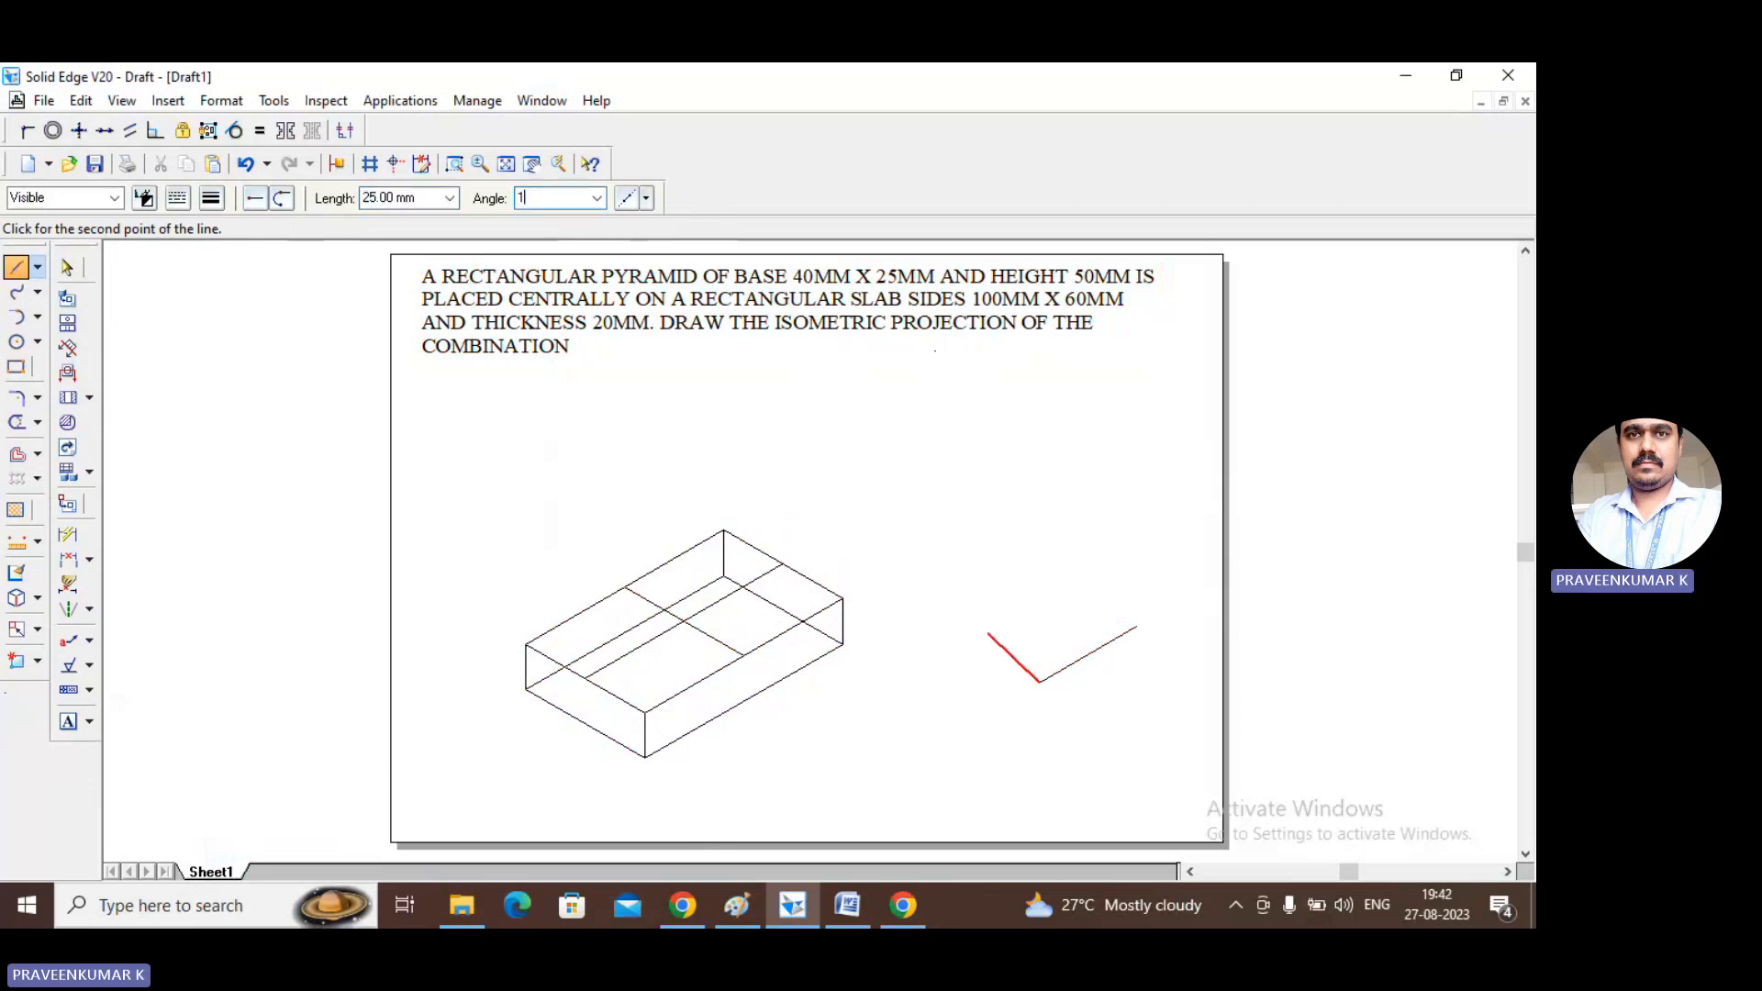
key(Return)
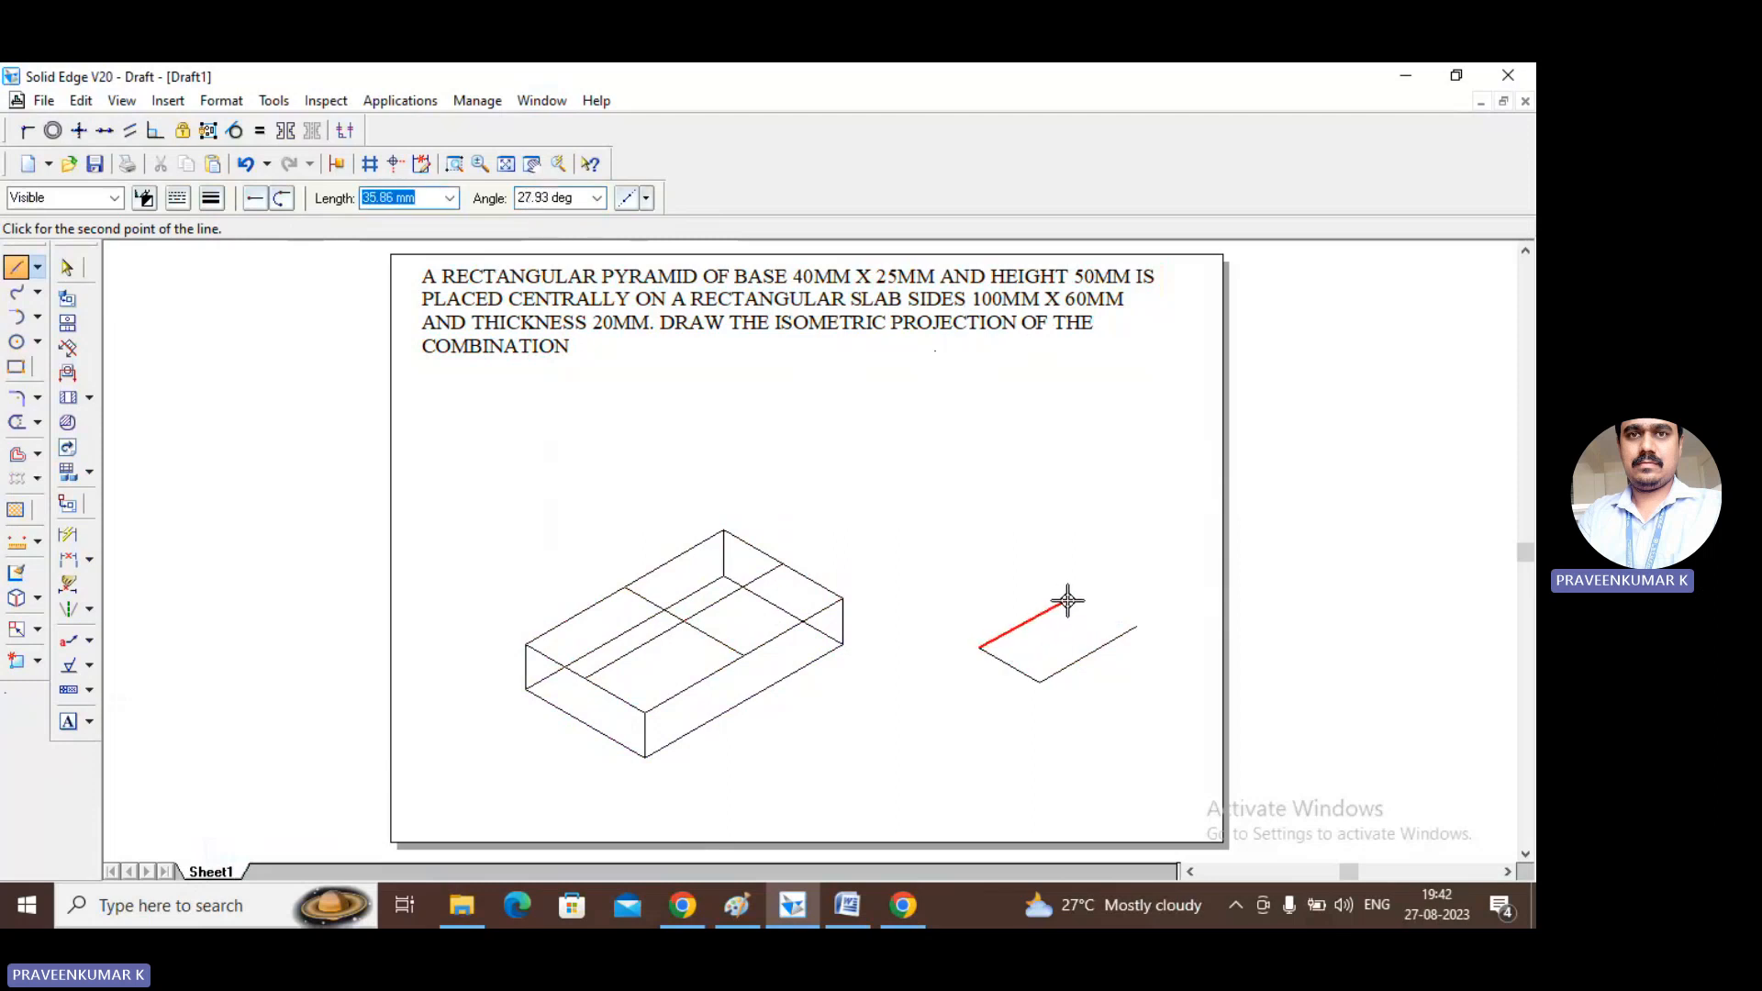
Complete the pyramid's base outline with a 40 mm line at 30° and a line closing it at the first edge's upper end.
text(40)
key(Tab)
text(30)
key(Return)
click(1141, 625)
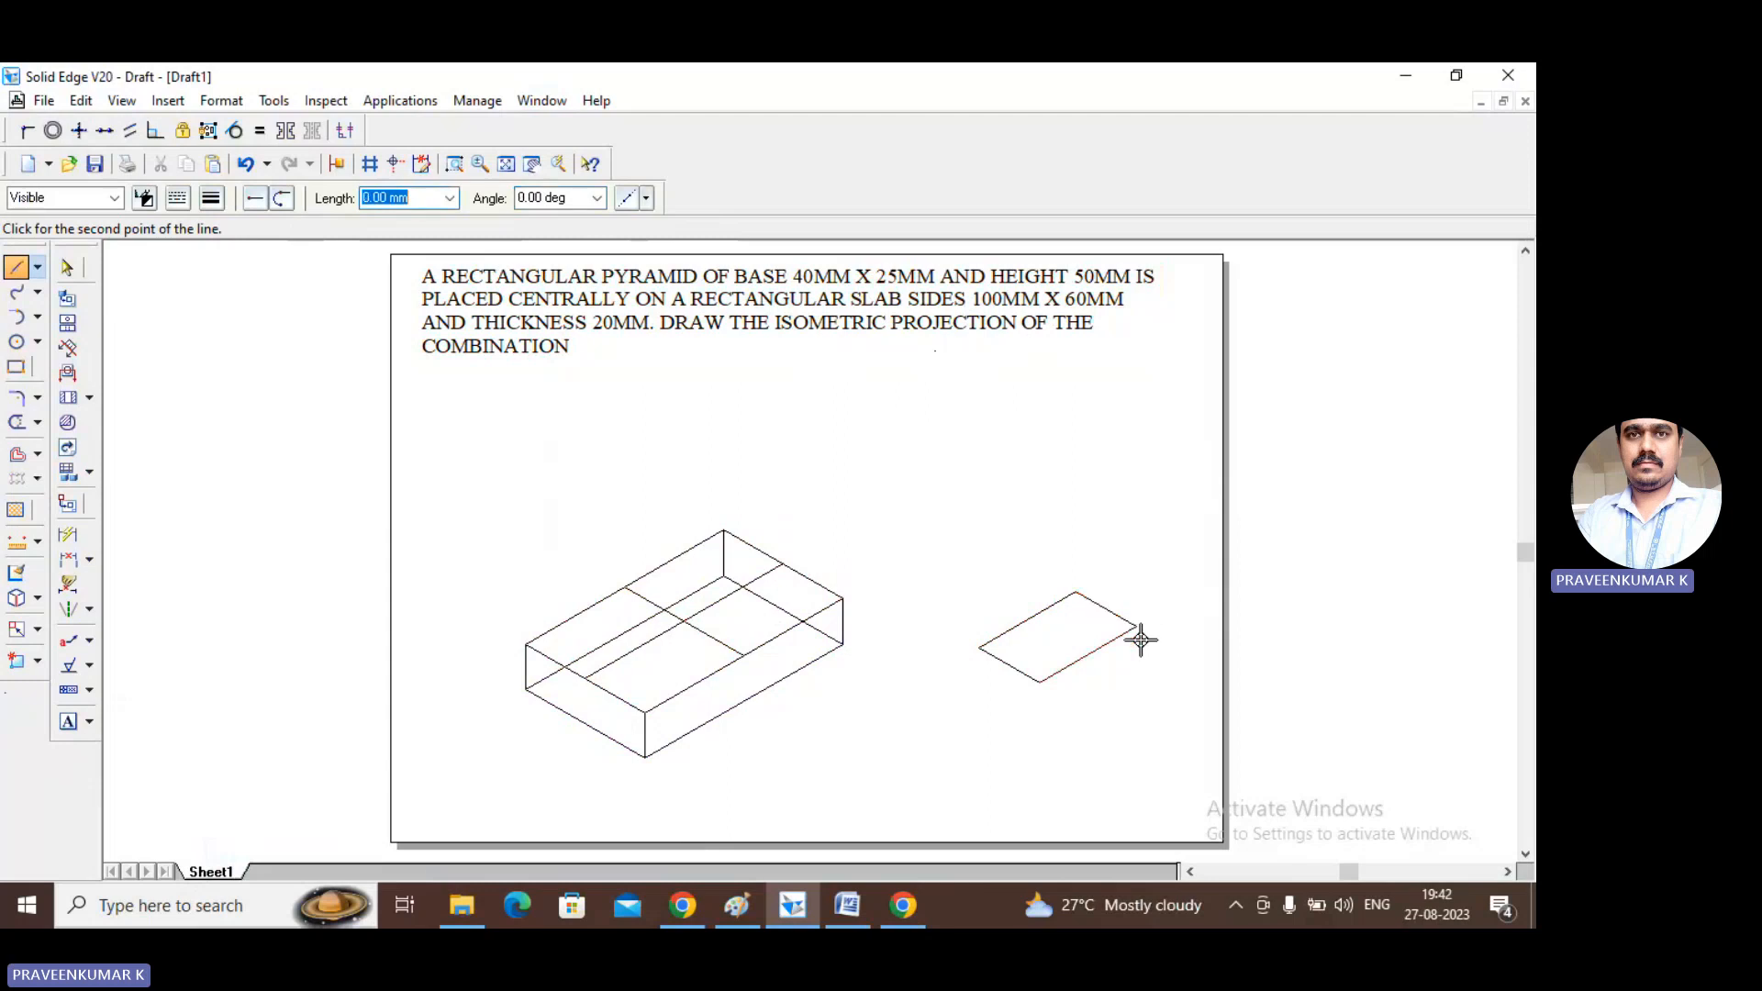
right_click(983, 747)
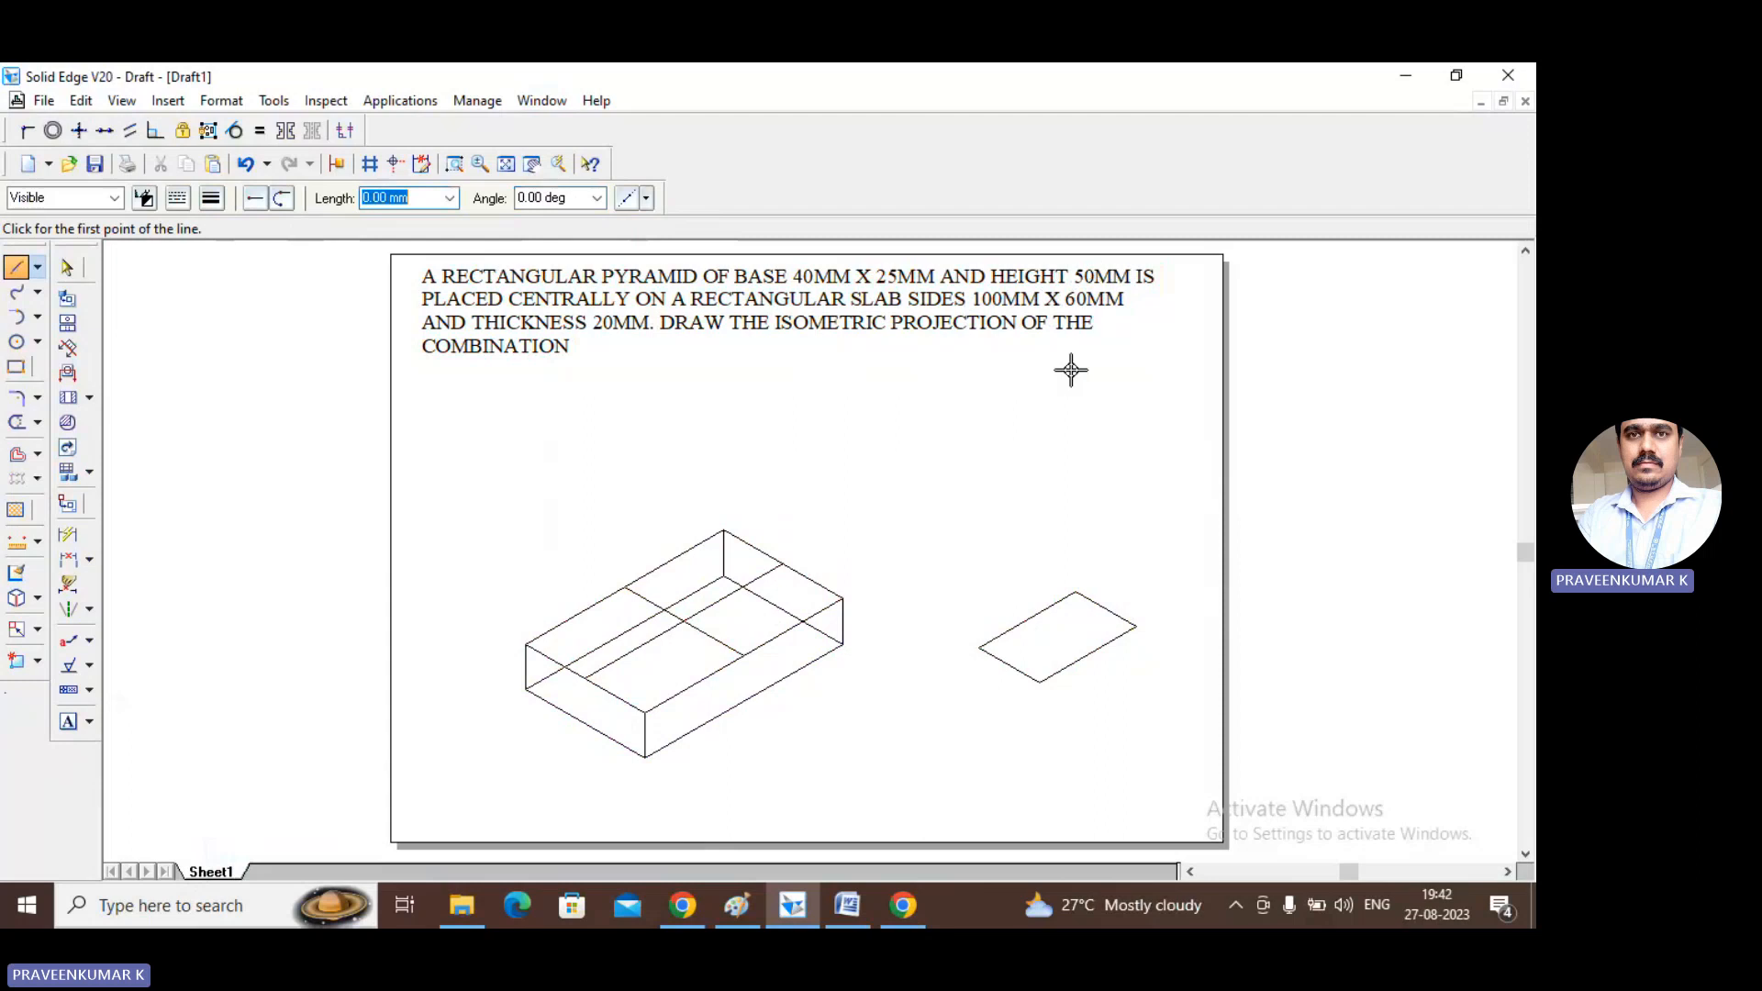
Draw two centre lines across the pyramid base, joining the midpoints of its opposite edges.
click(17, 268)
click(453, 163)
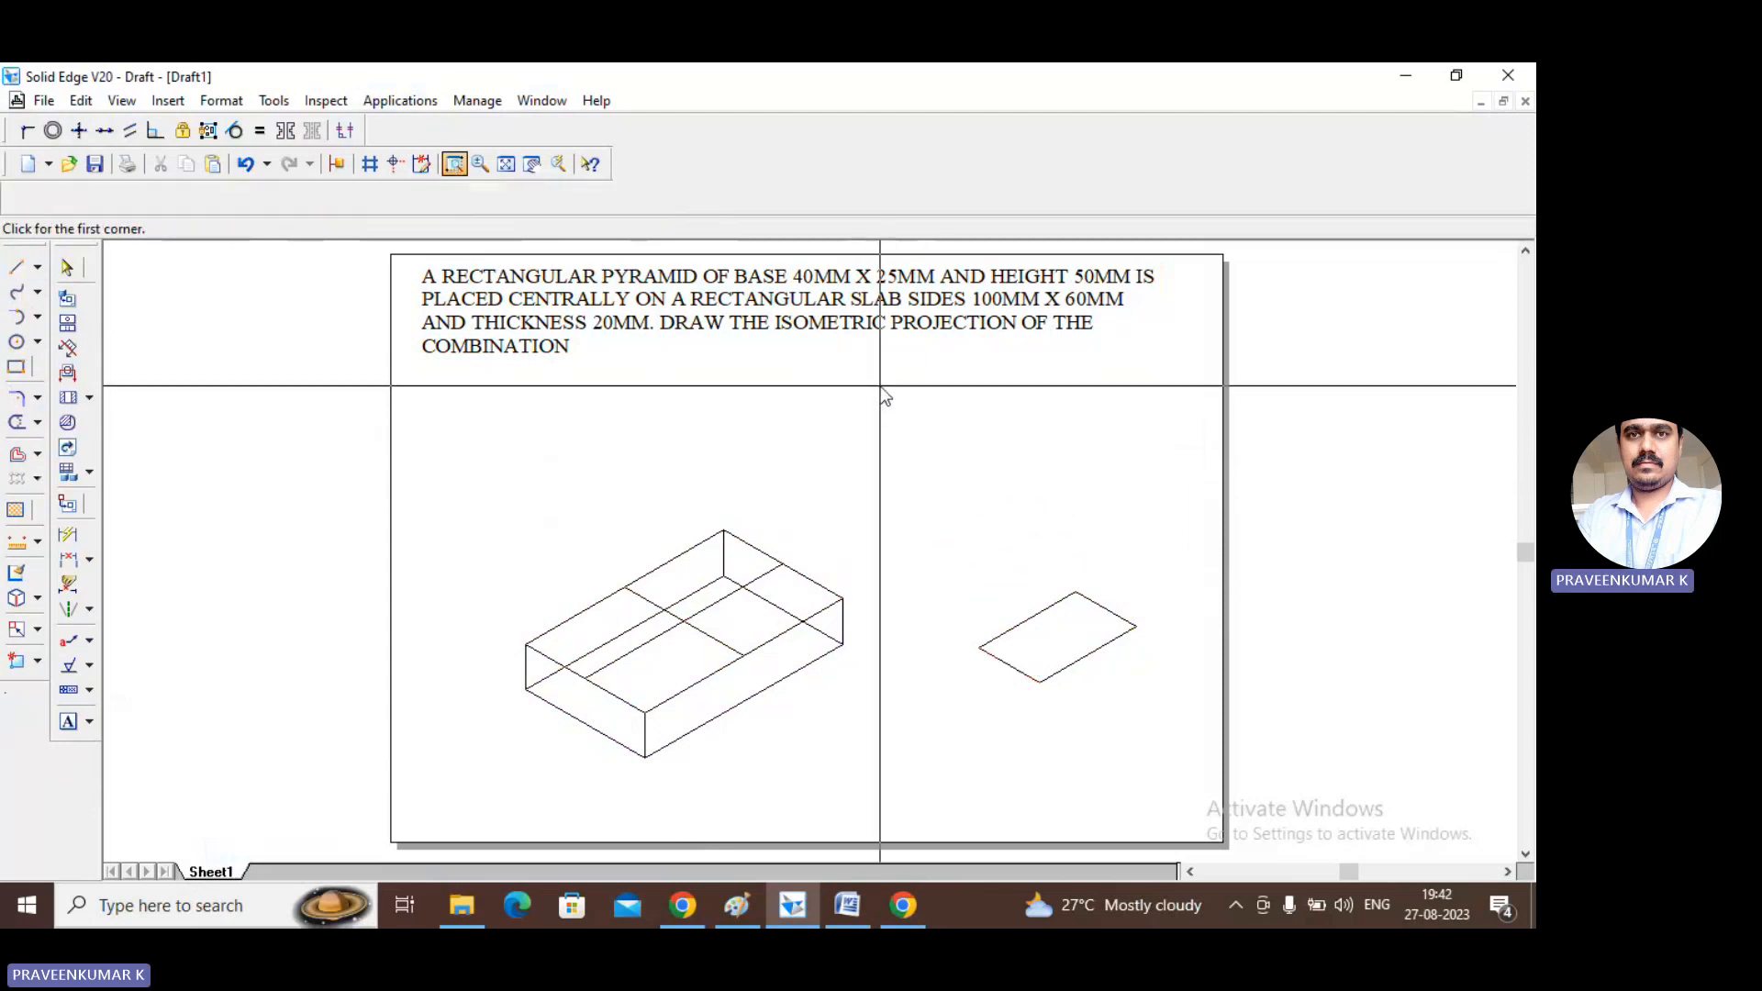
click(880, 387)
click(1199, 767)
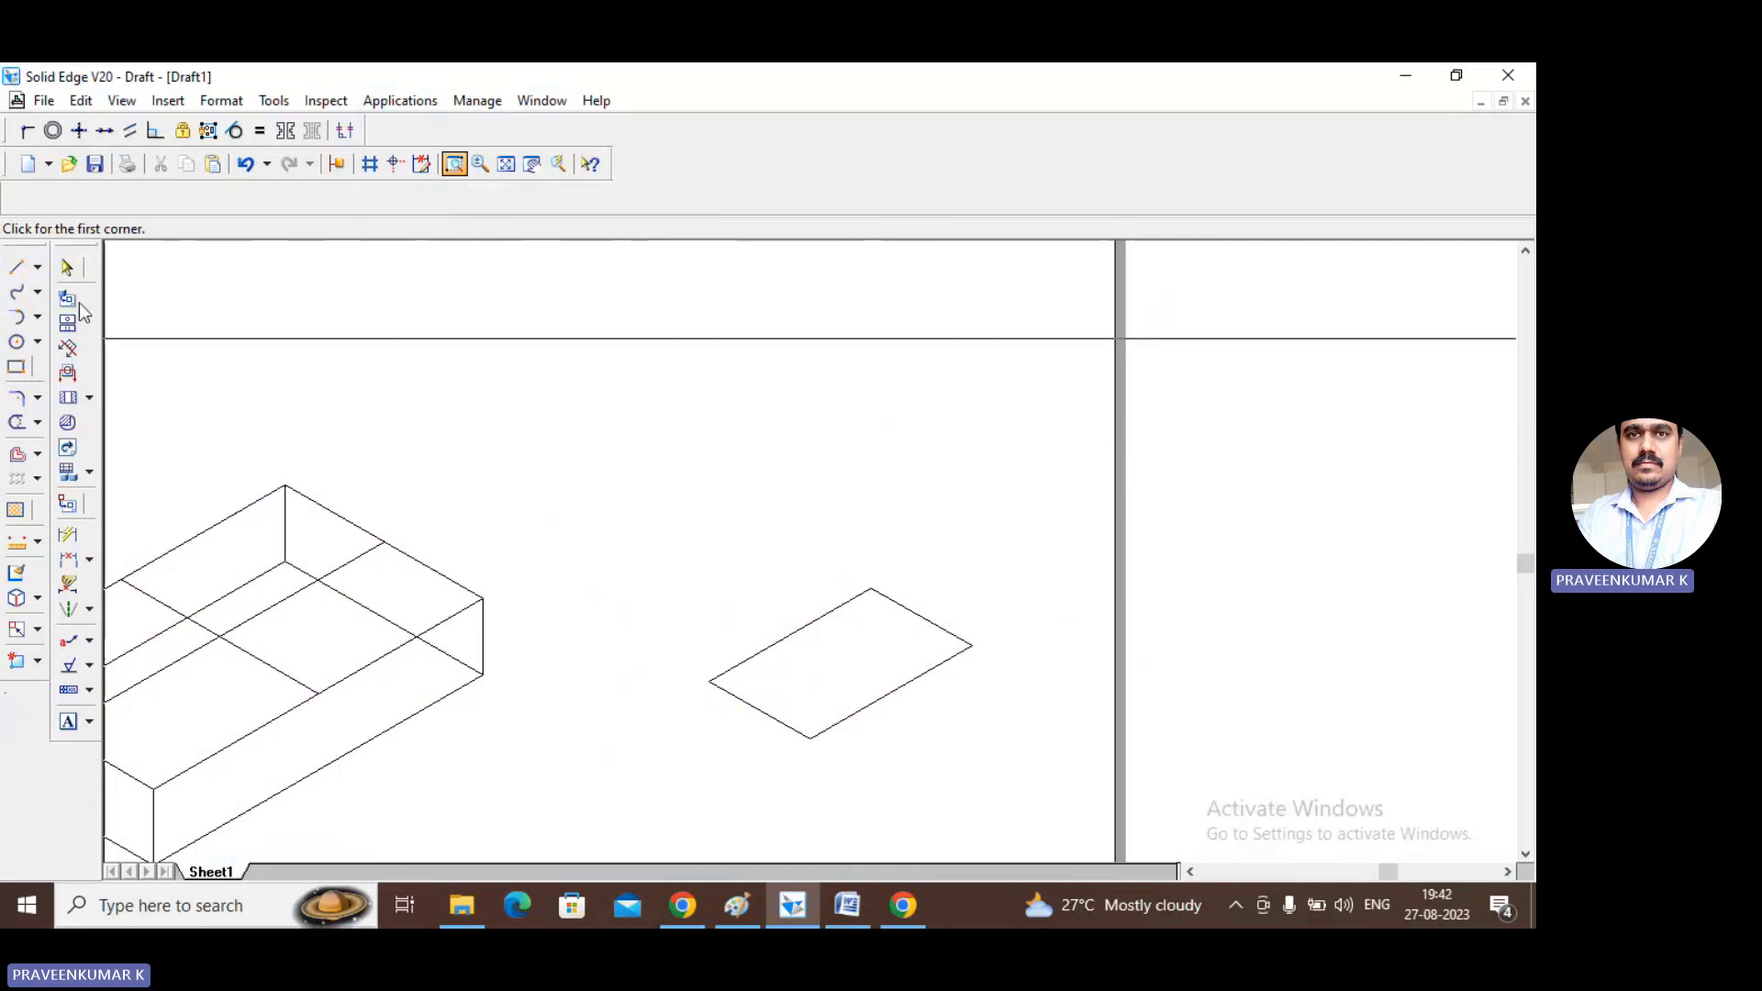
key(Escape)
click(17, 267)
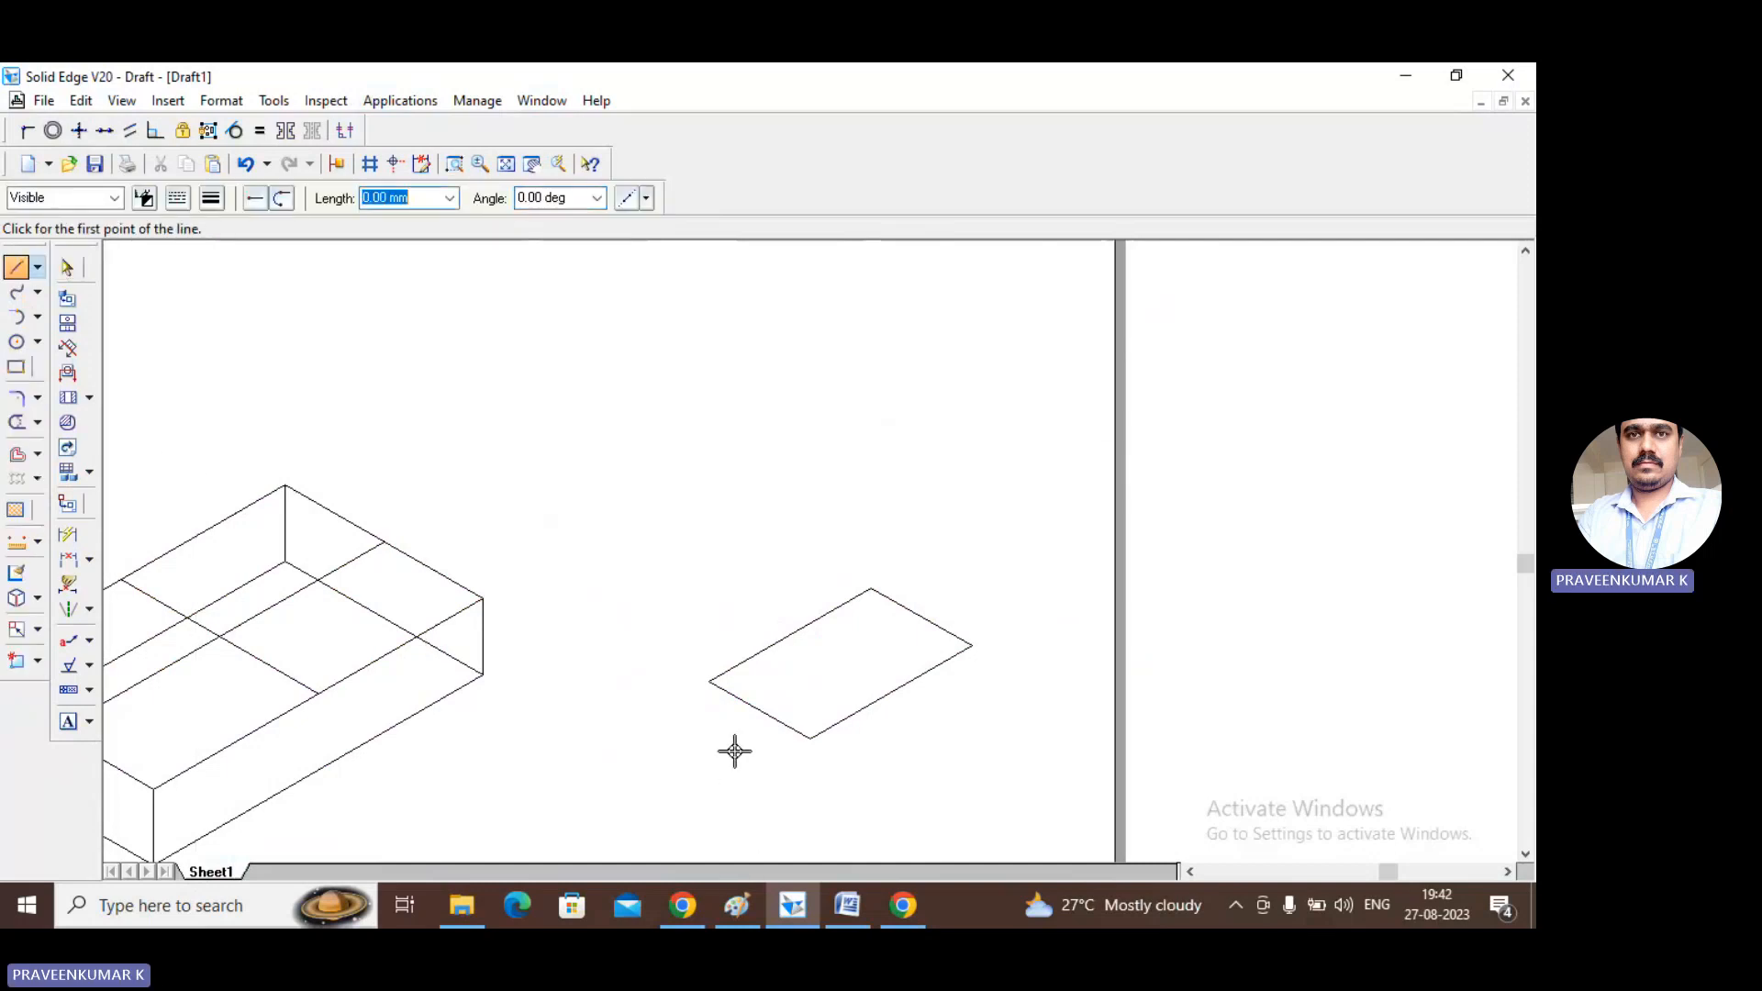
click(759, 709)
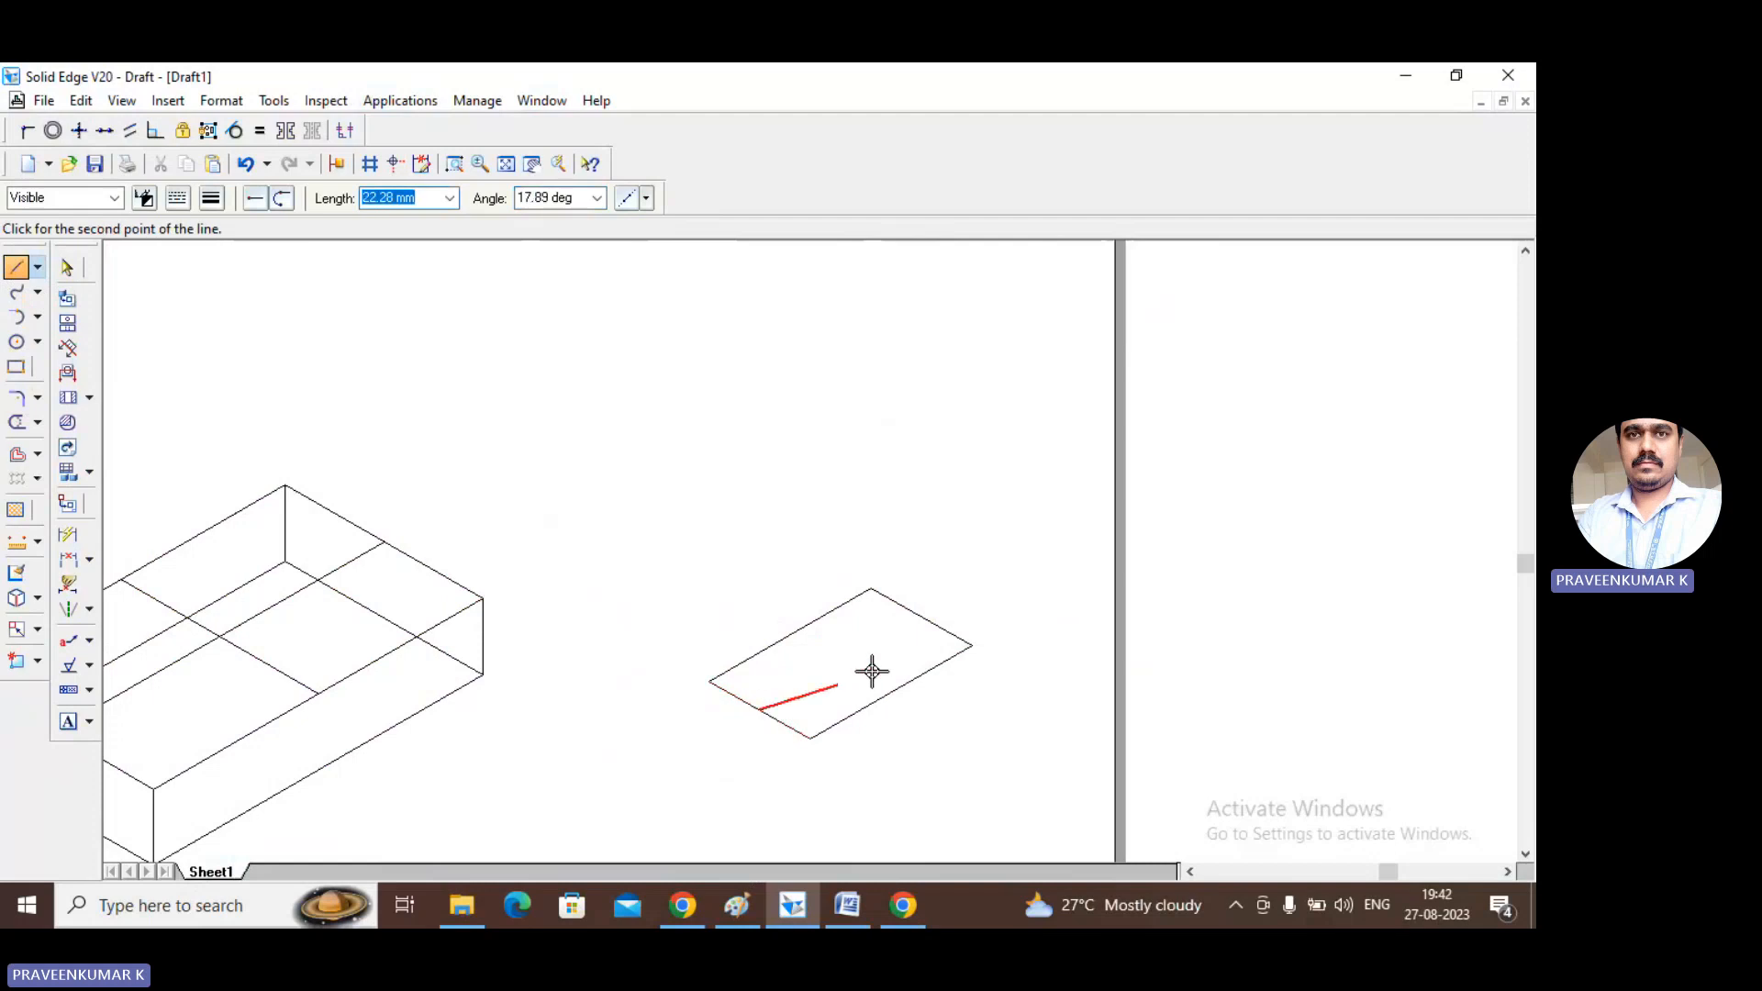
click(918, 615)
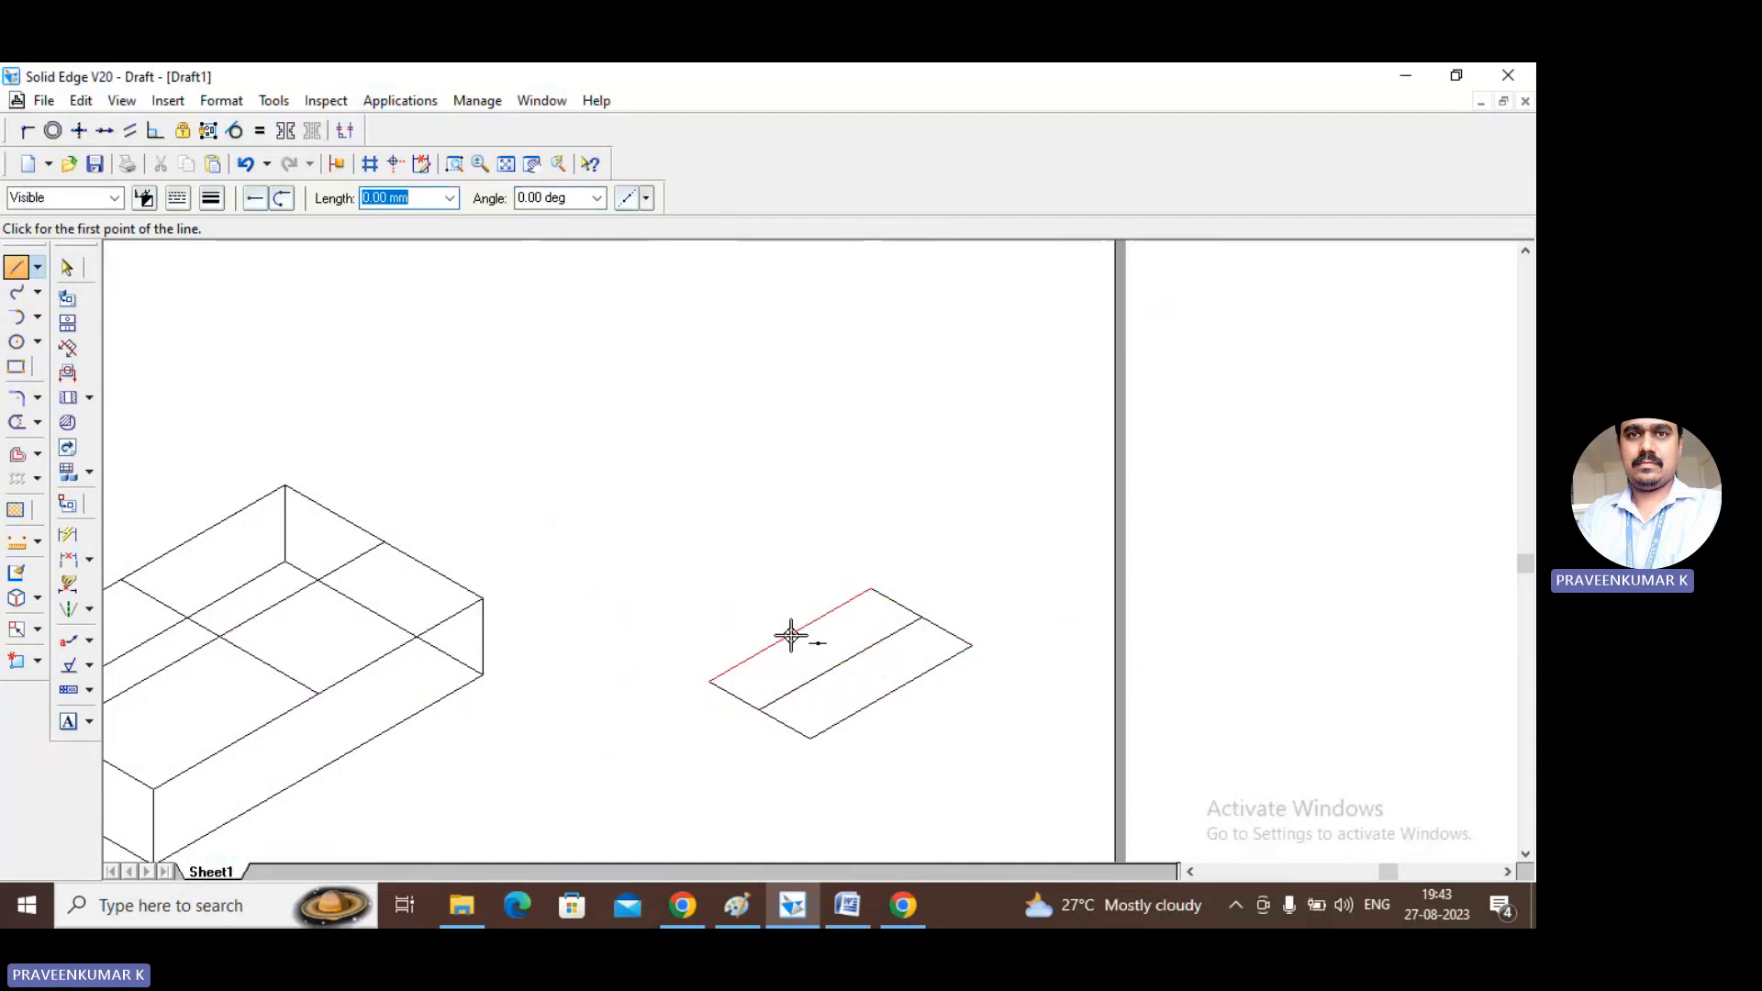
click(791, 635)
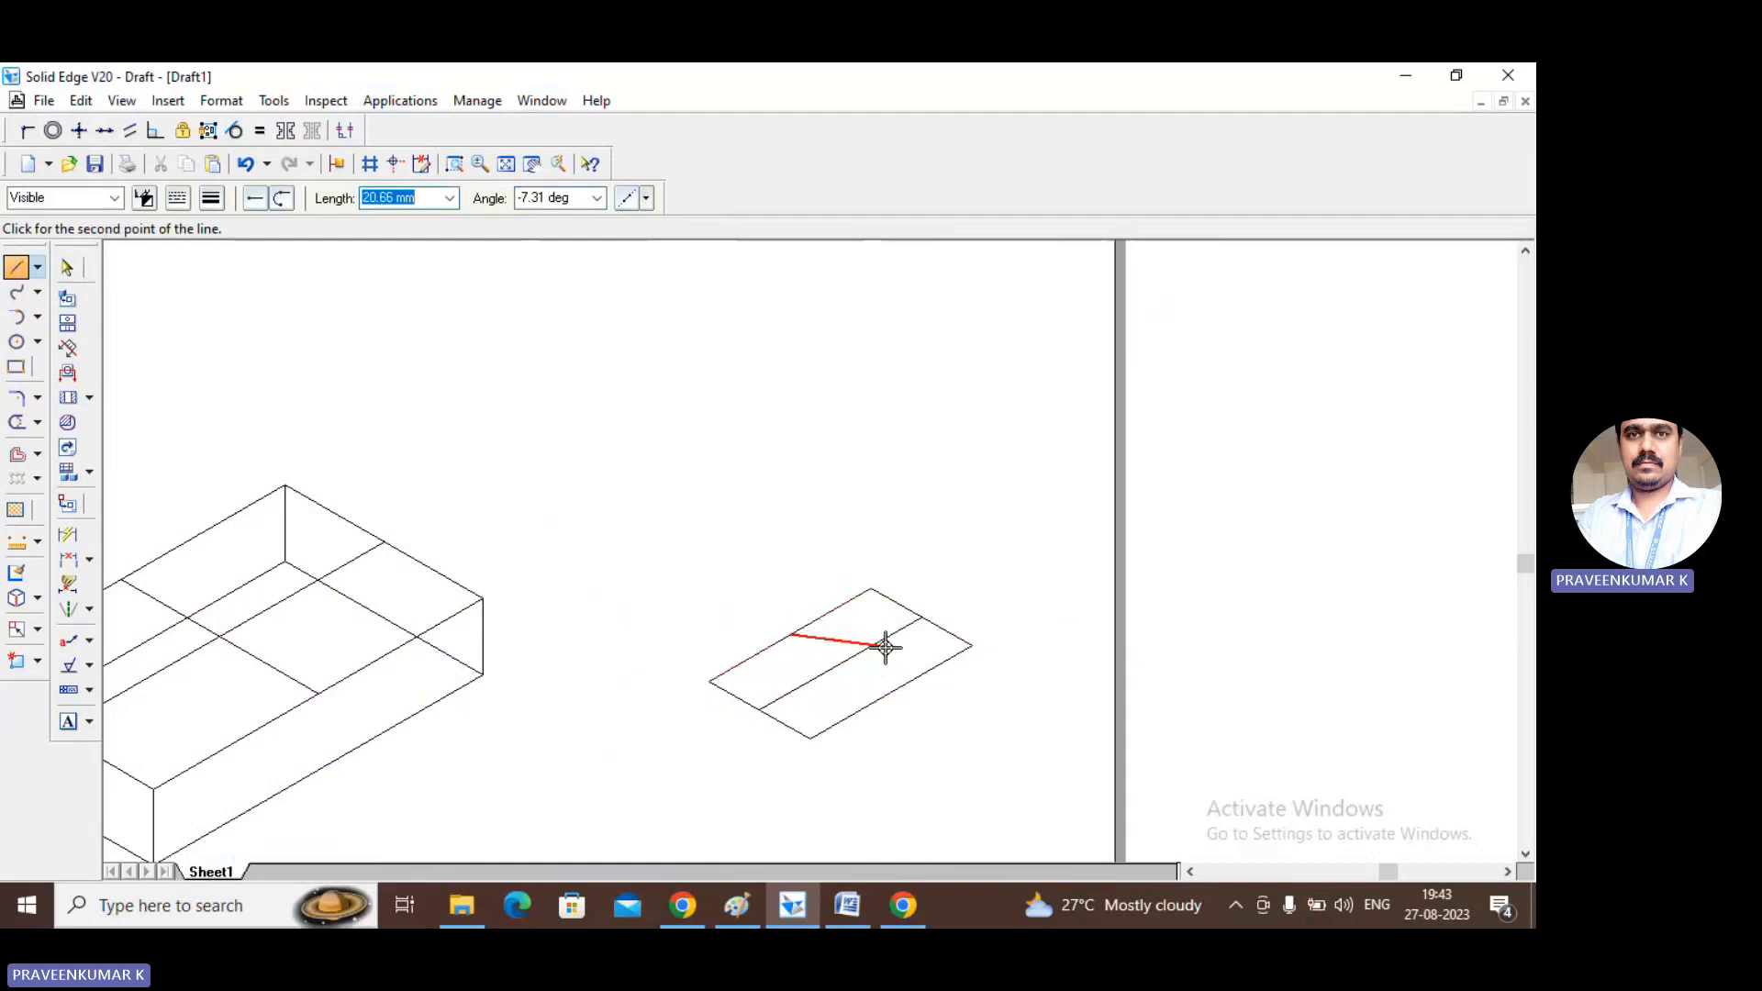
click(887, 694)
click(66, 267)
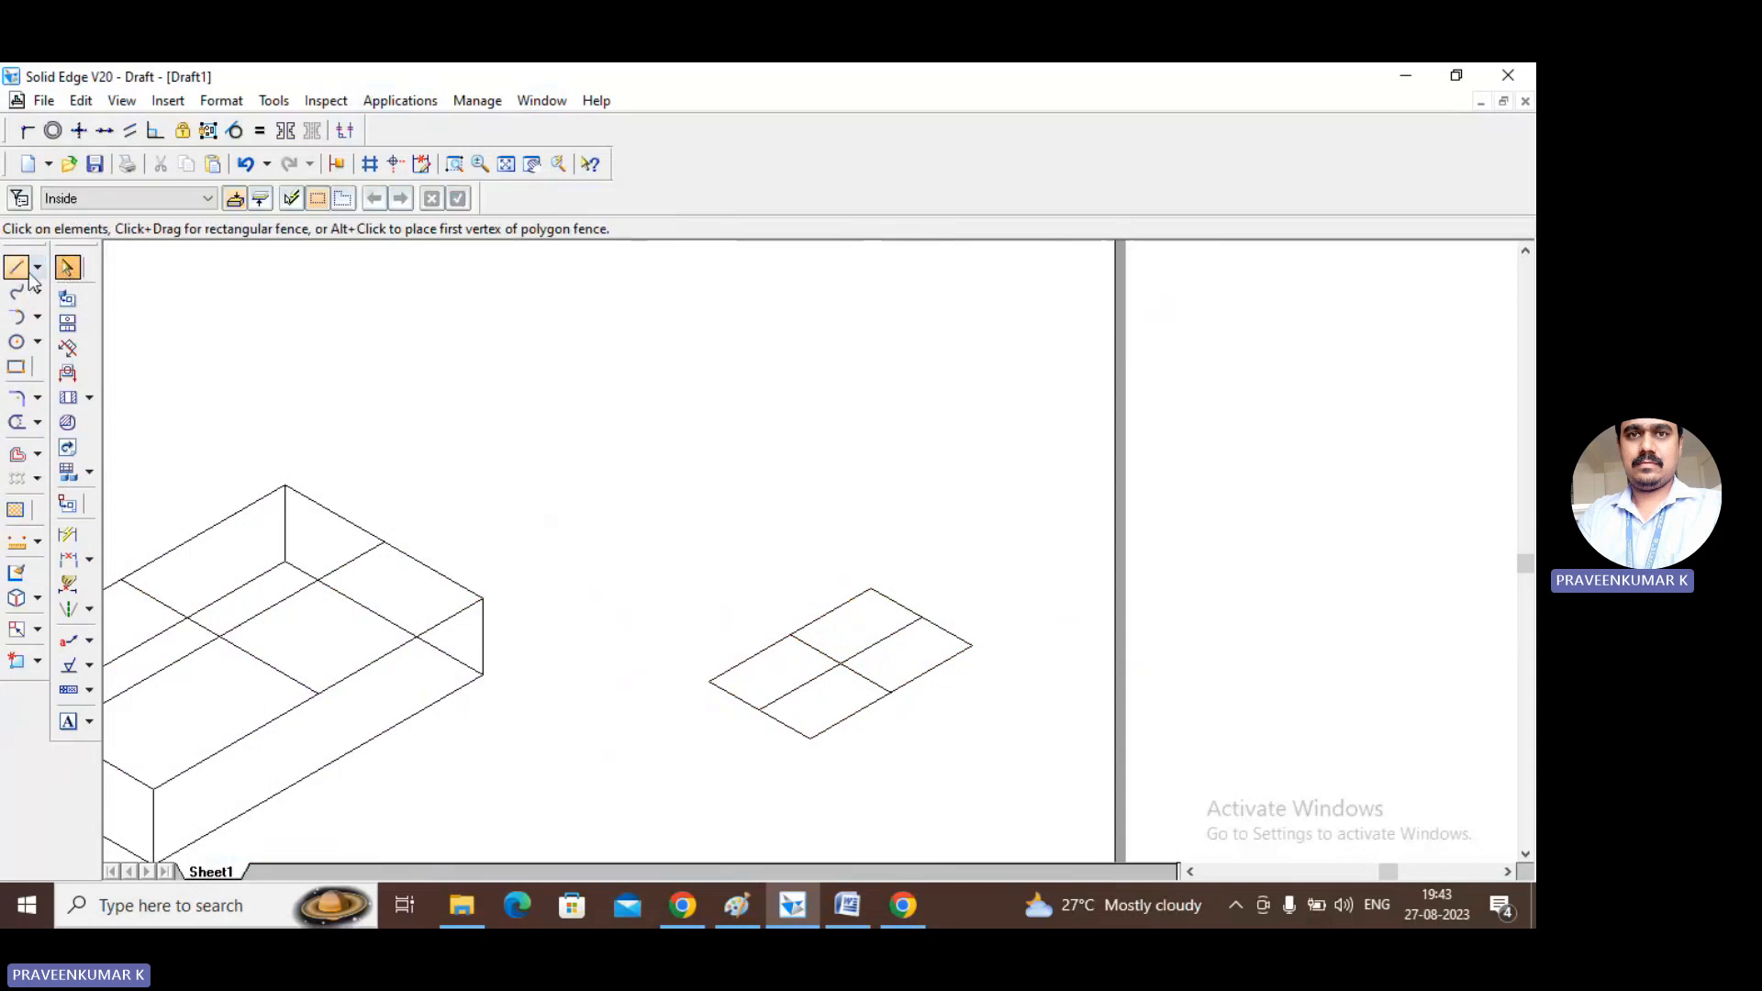
Draw a 50 mm line at 90° from the intersection of the base's centre lines as the pyramid's axis.
click(15, 267)
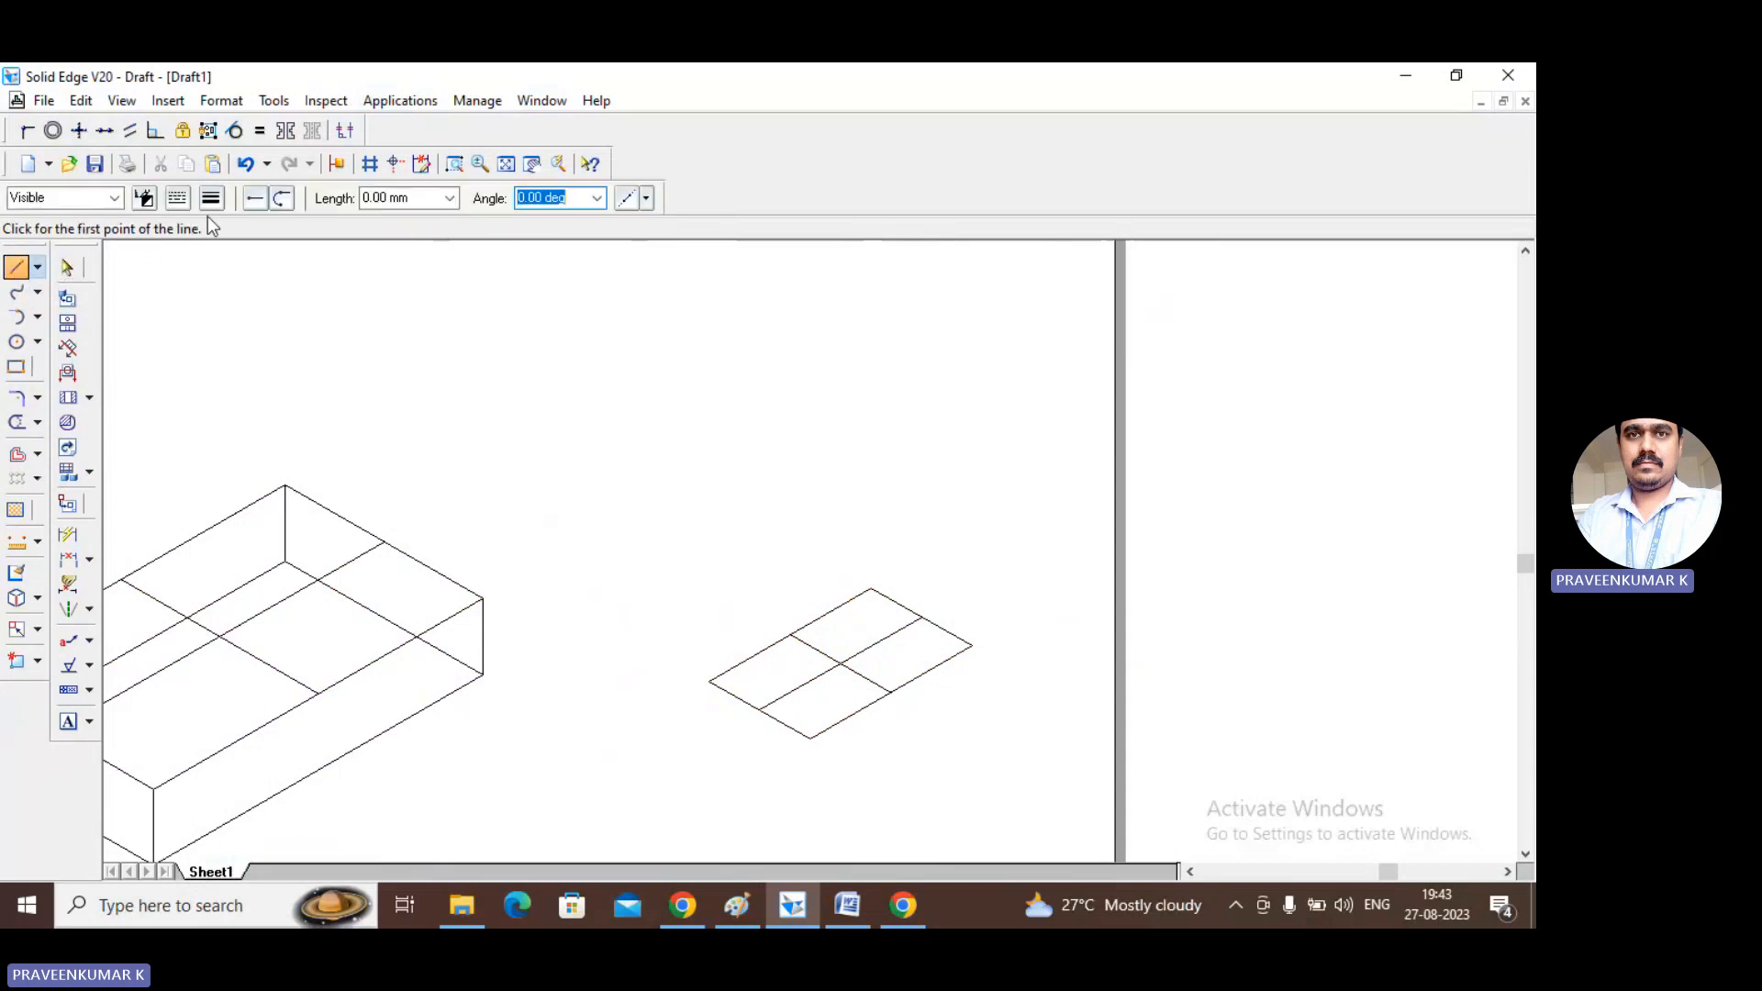
click(840, 662)
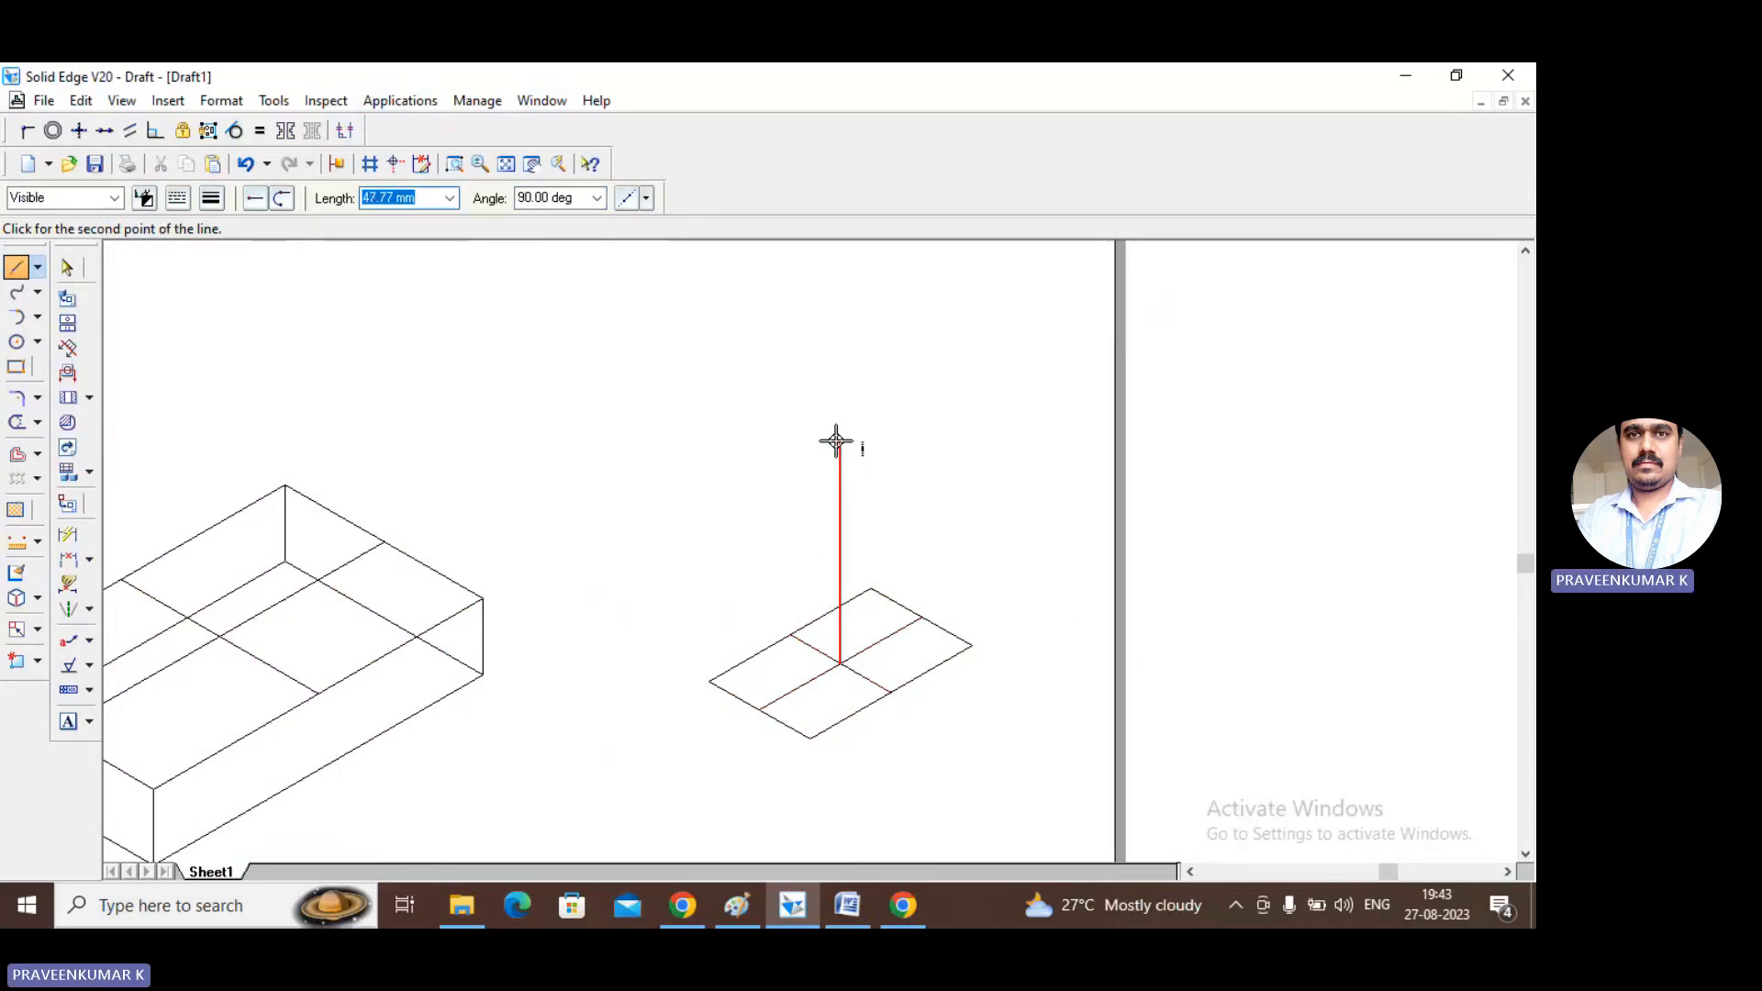
scroll(836, 441, up, 5)
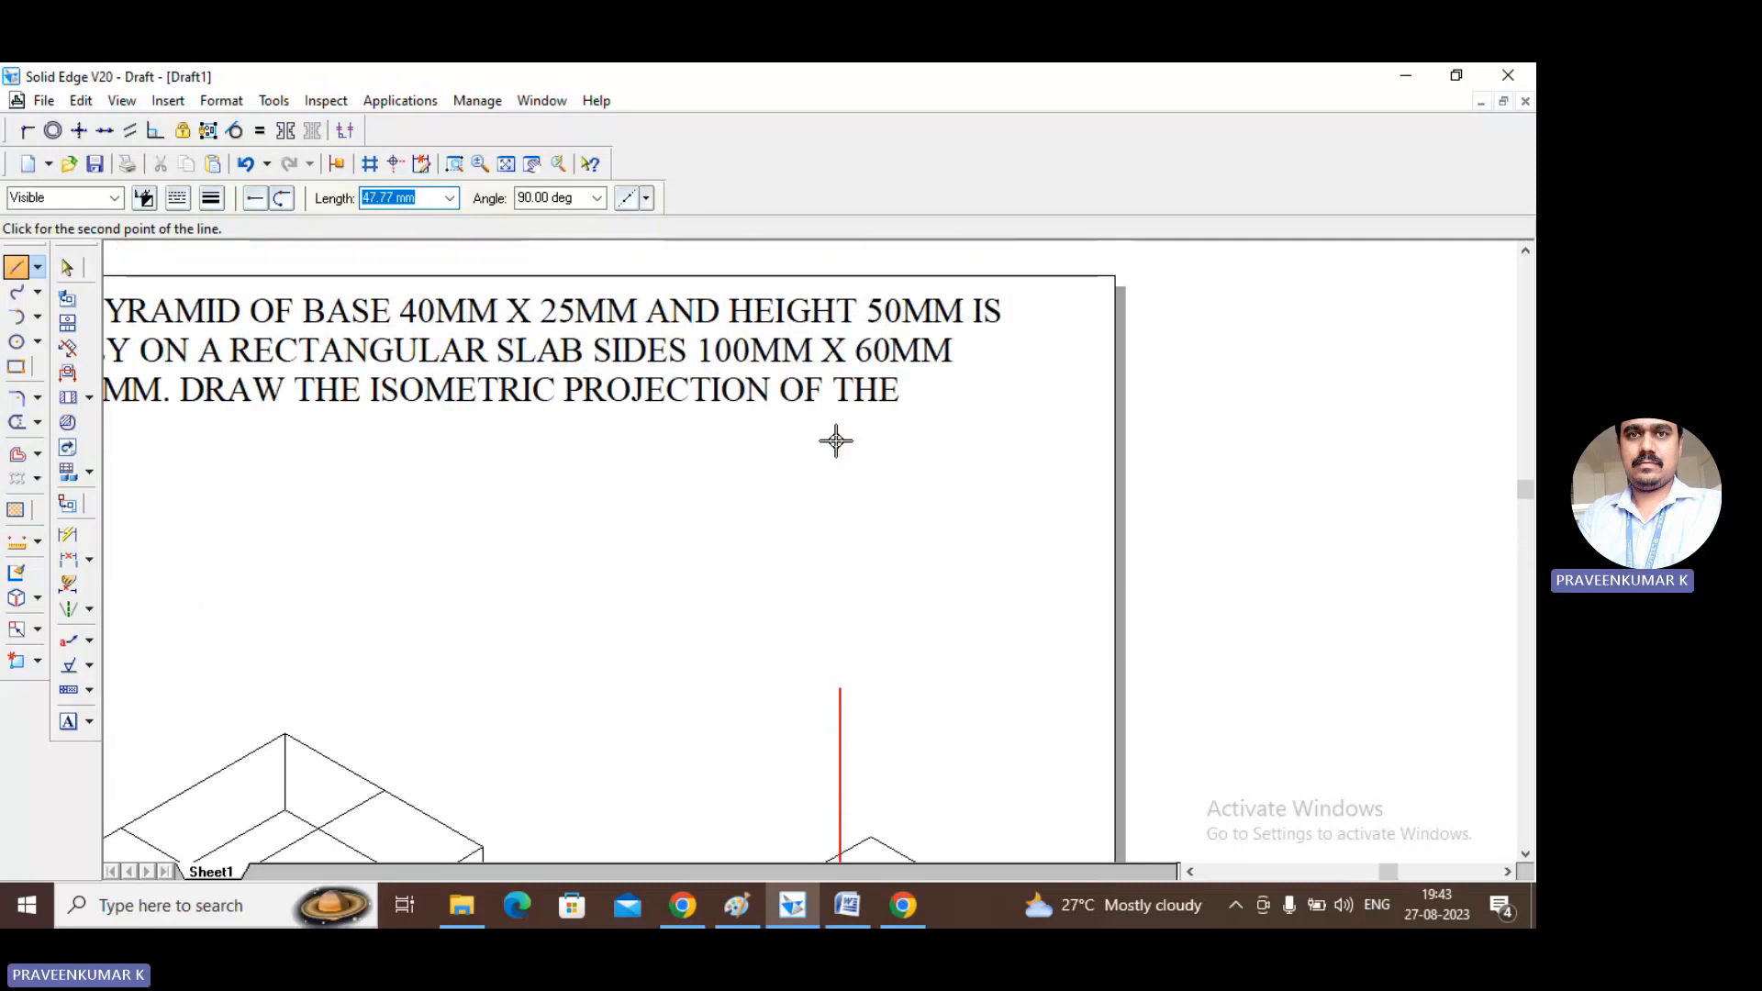
scroll(839, 441, down, 5)
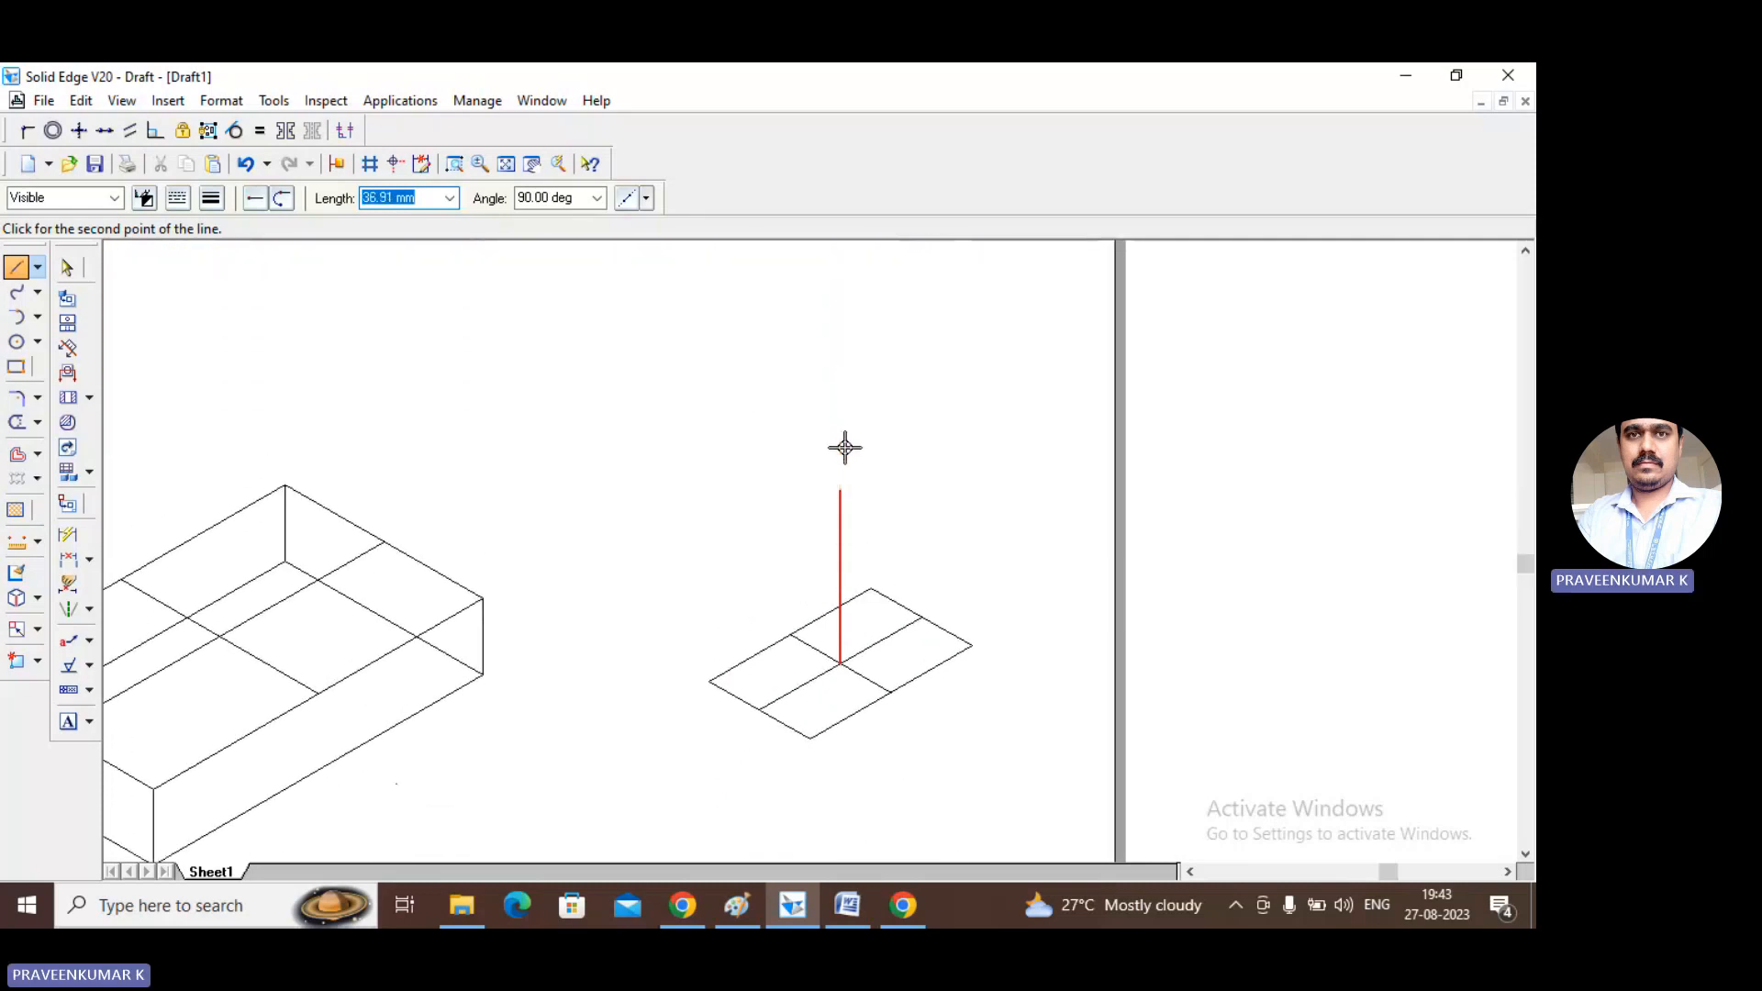
text(50)
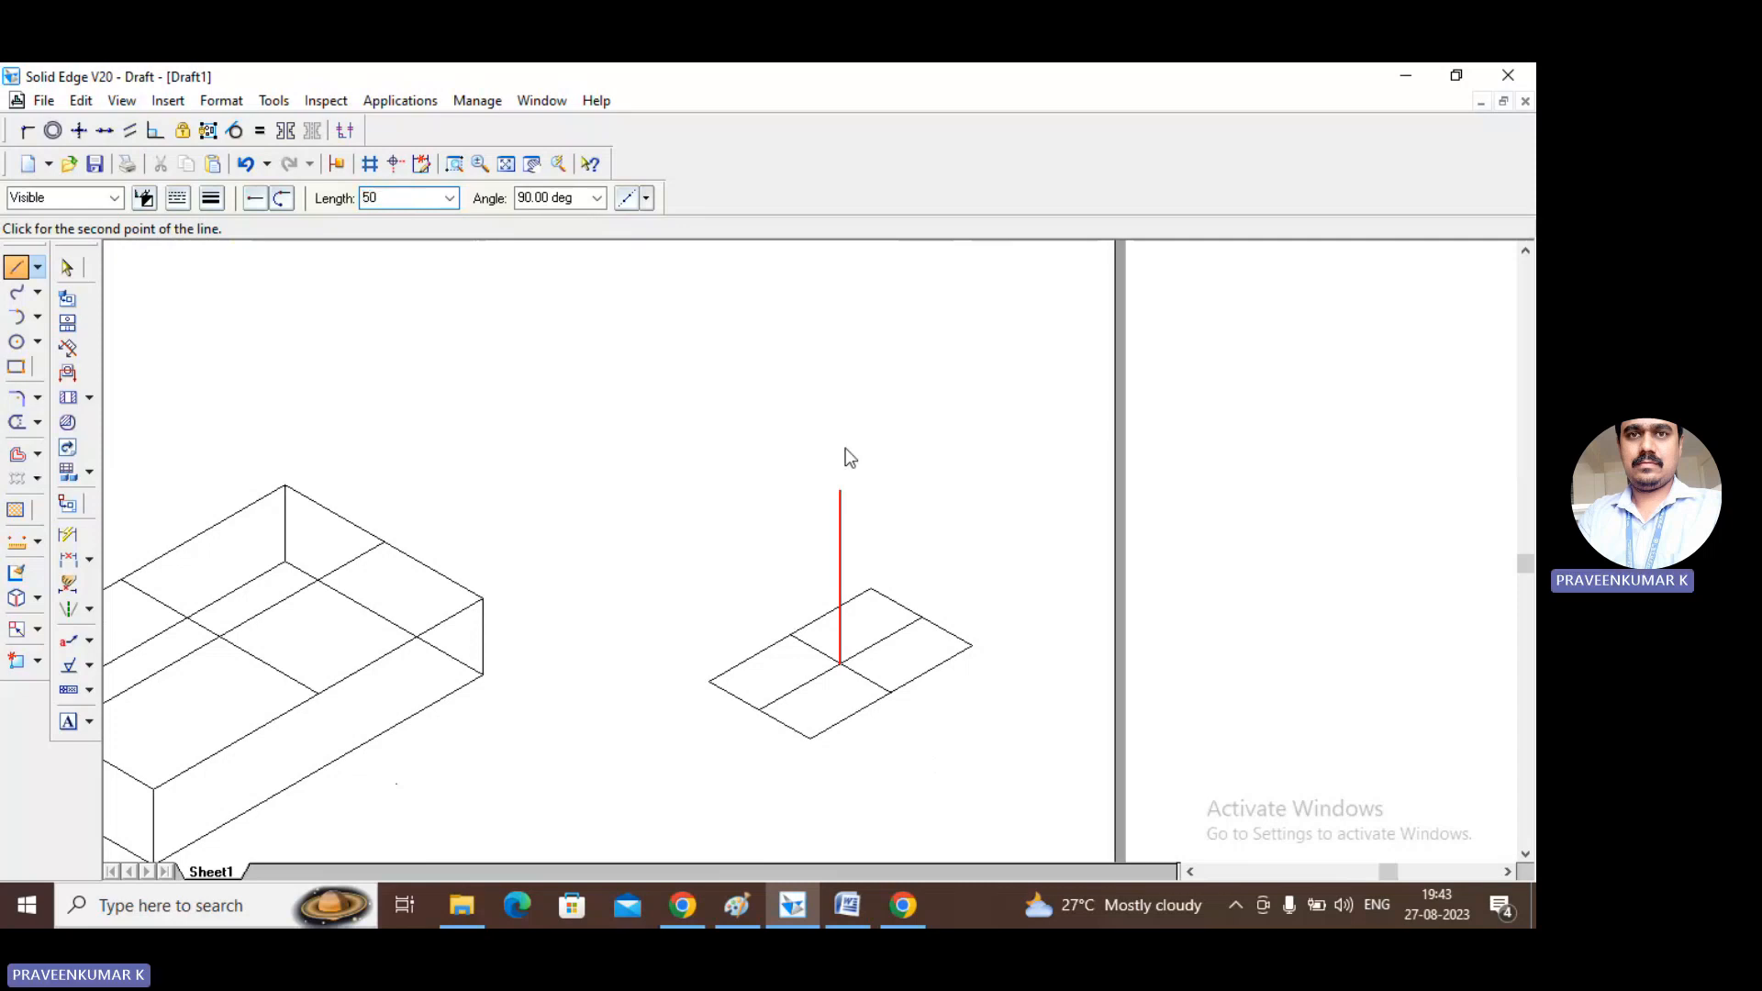
key(Return)
click(841, 444)
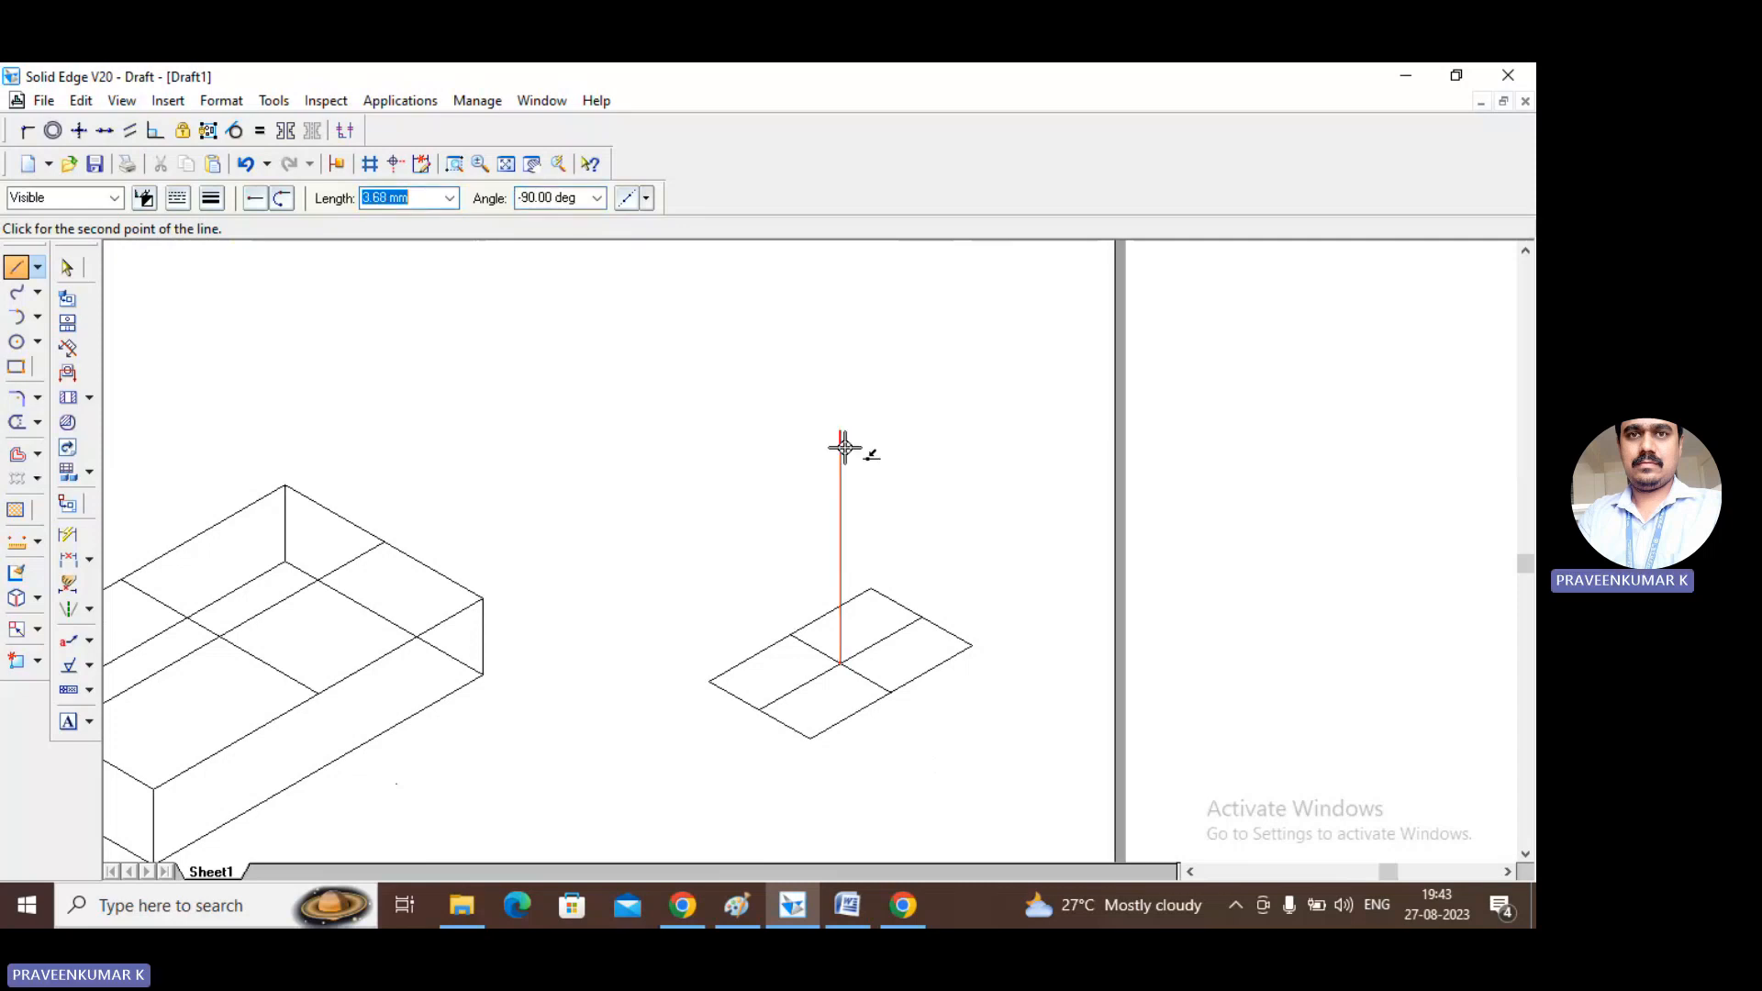
click(716, 681)
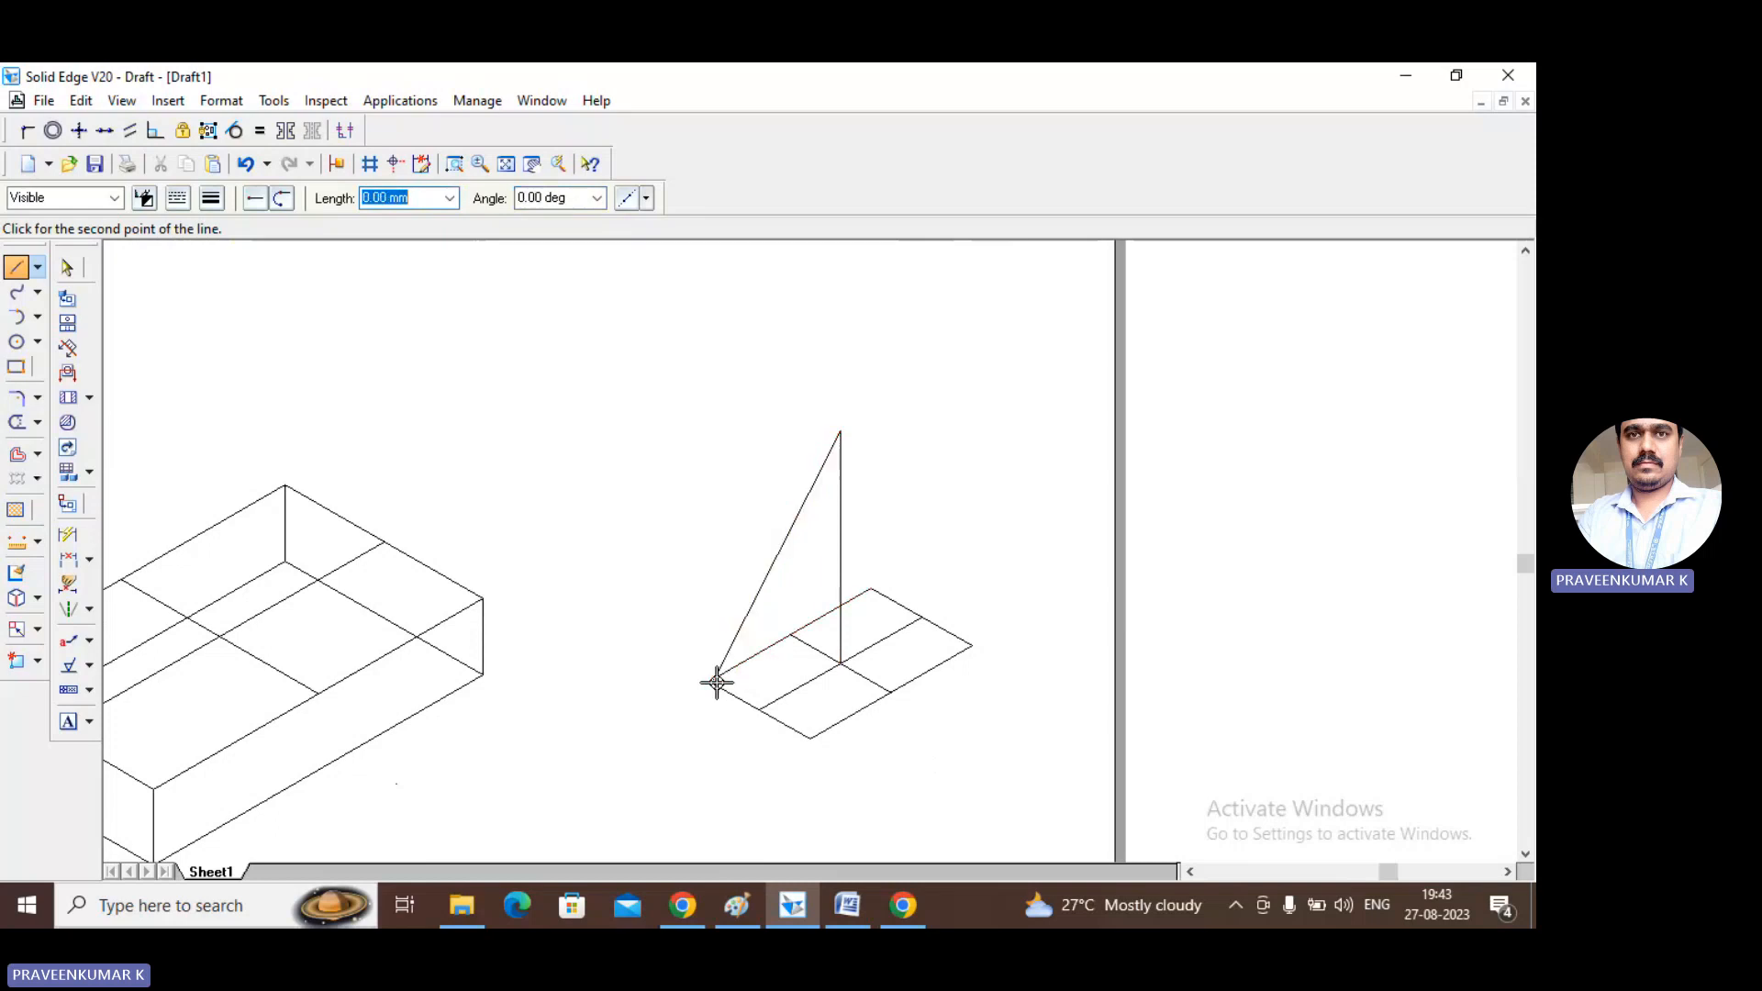
right_click(670, 555)
key(Escape)
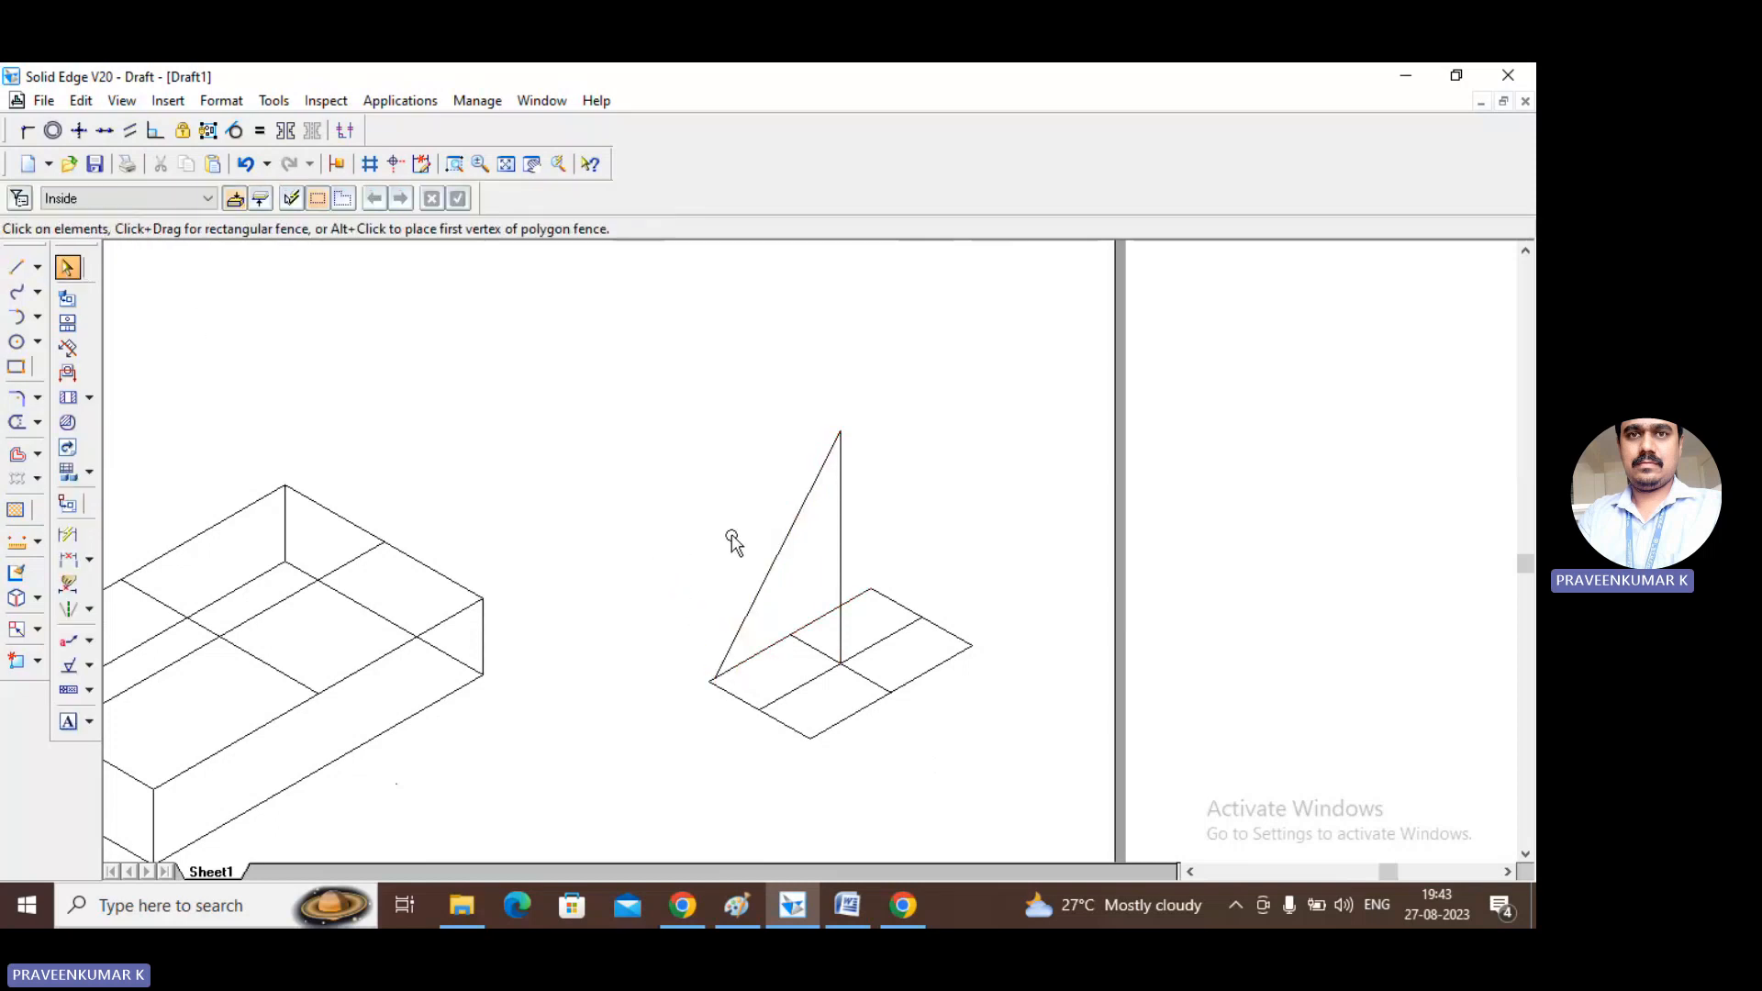
click(768, 586)
key(Delete)
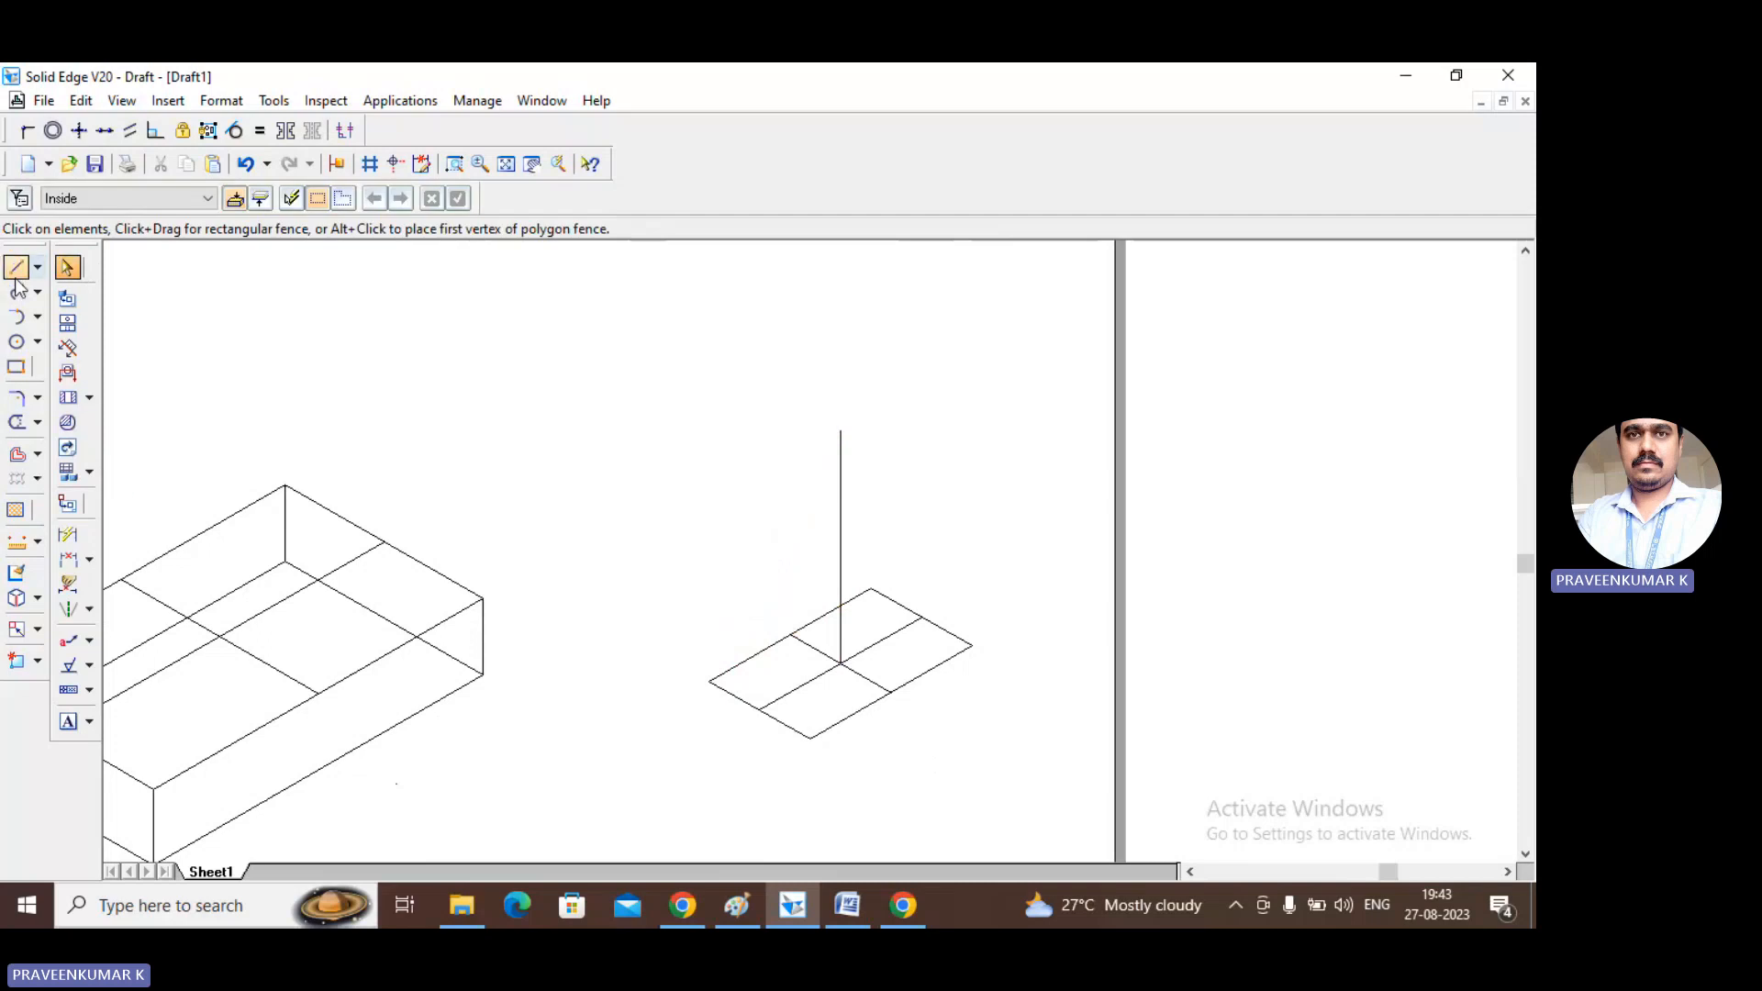
Draw the pyramid's four slant edges from the base corners to the top end of the 50 mm axis.
click(16, 267)
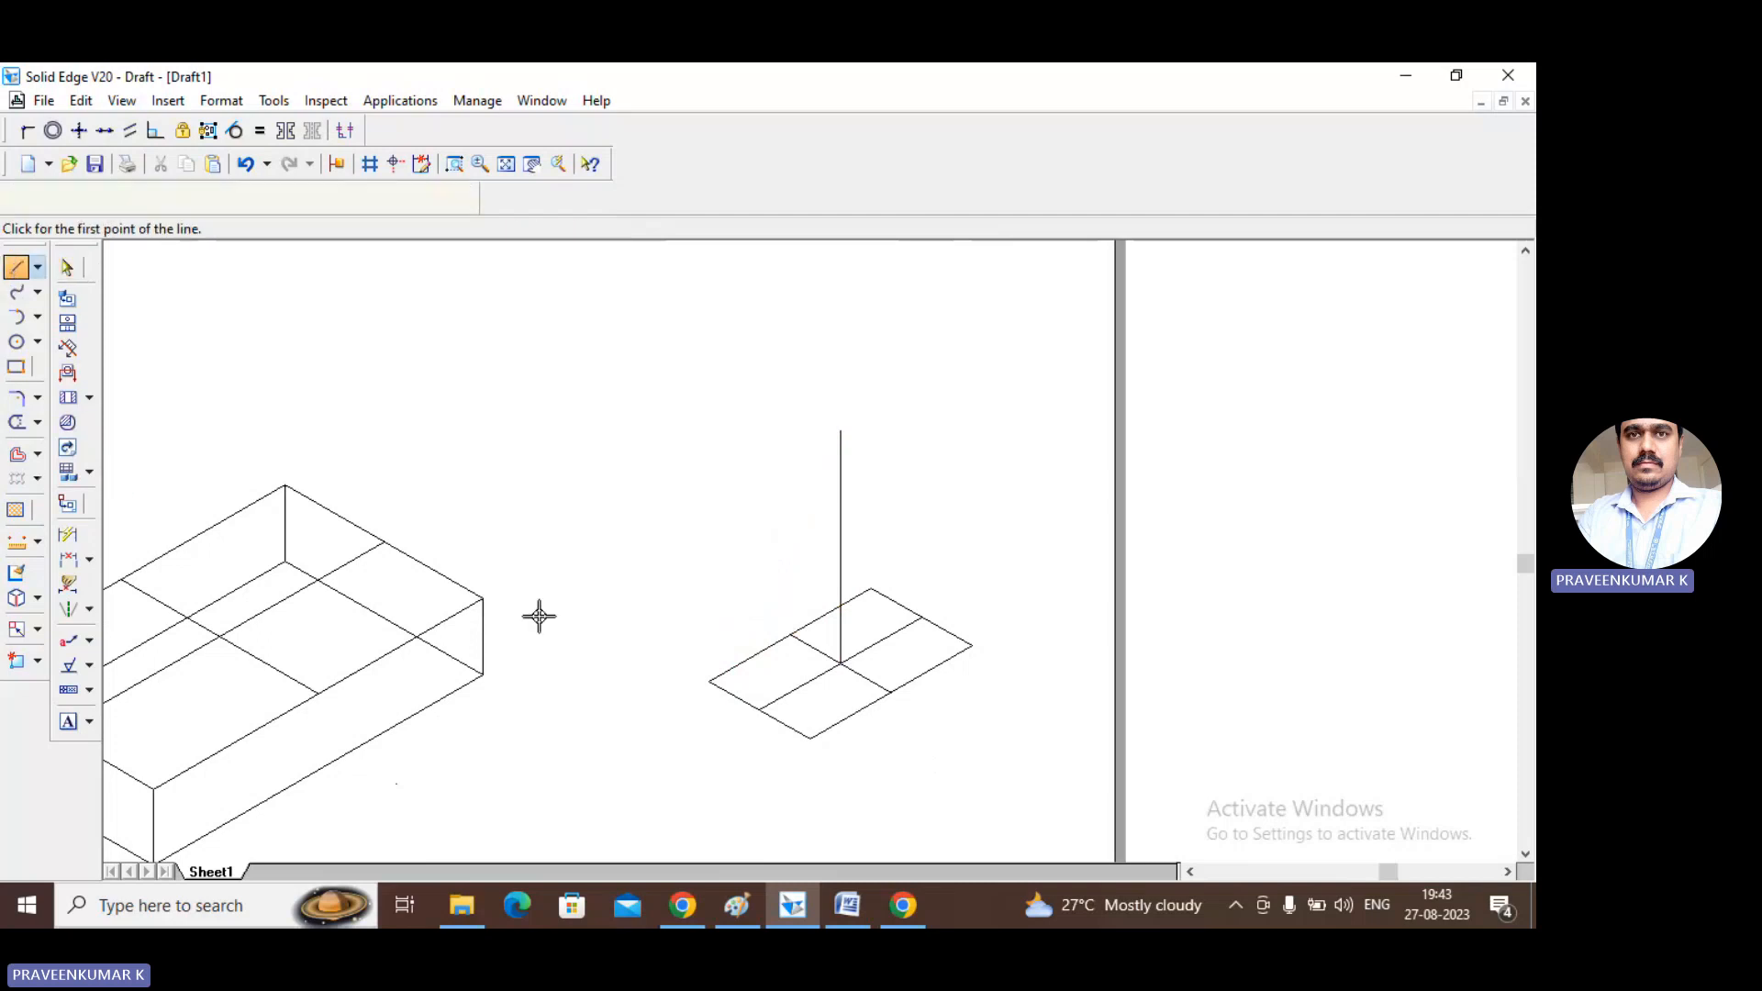
click(711, 681)
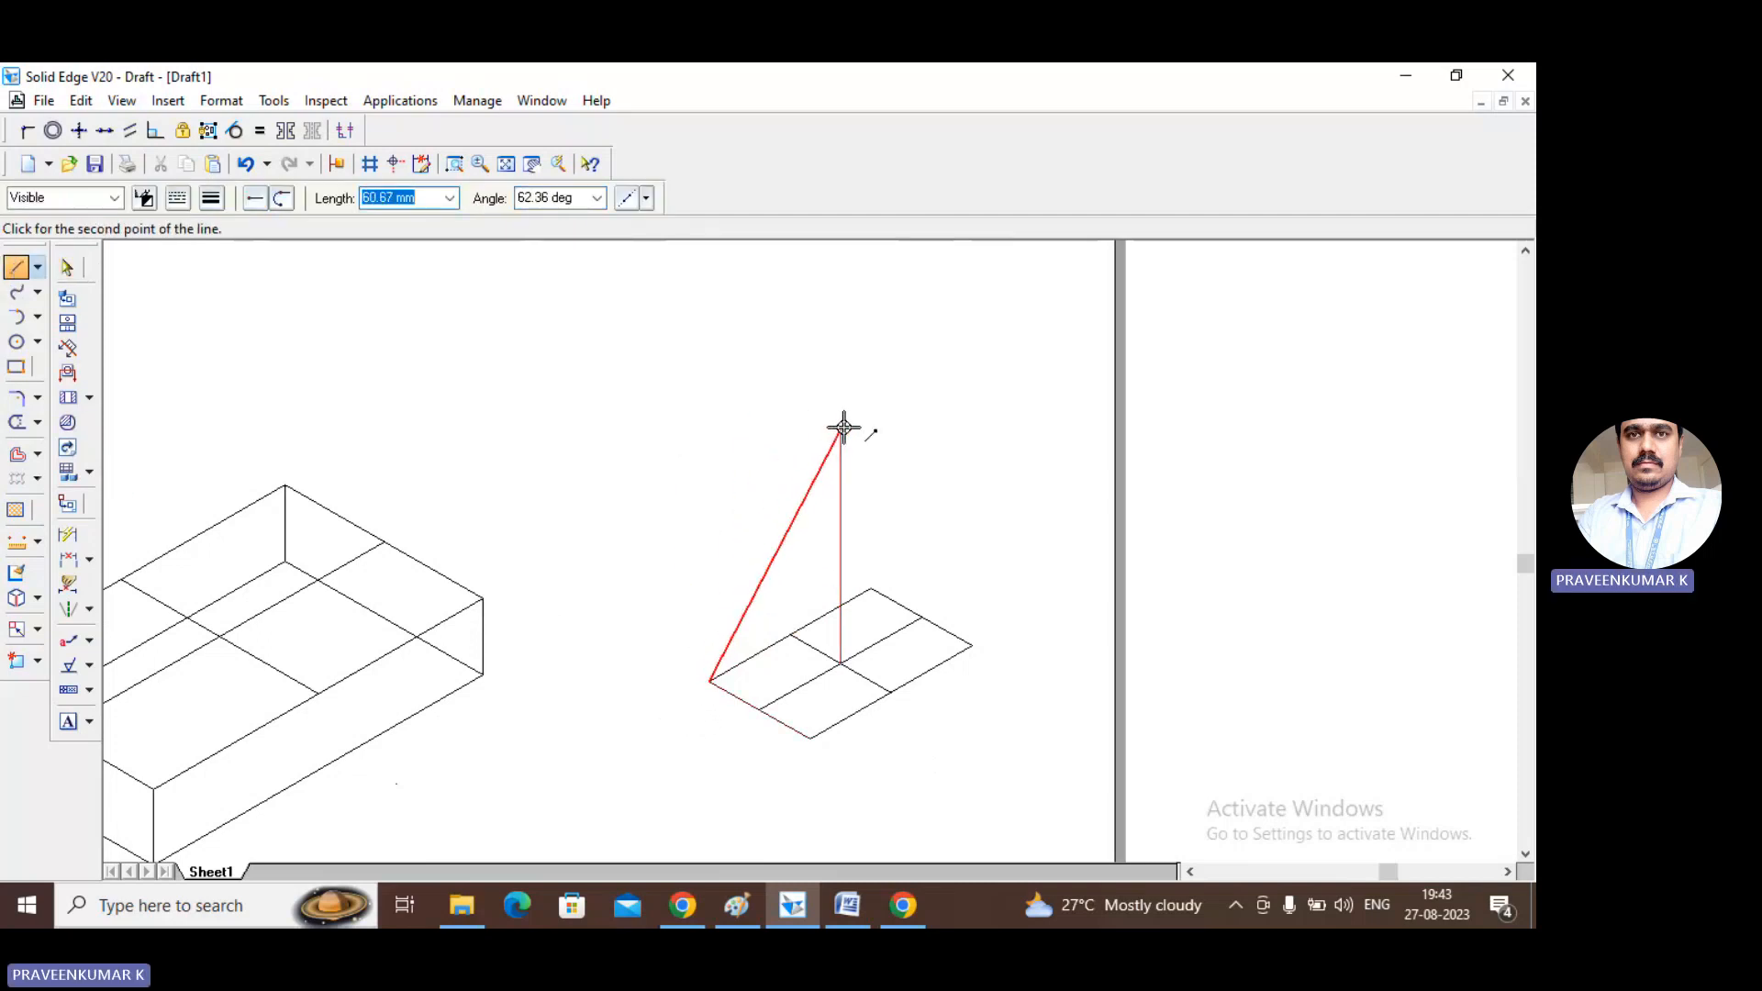
click(842, 428)
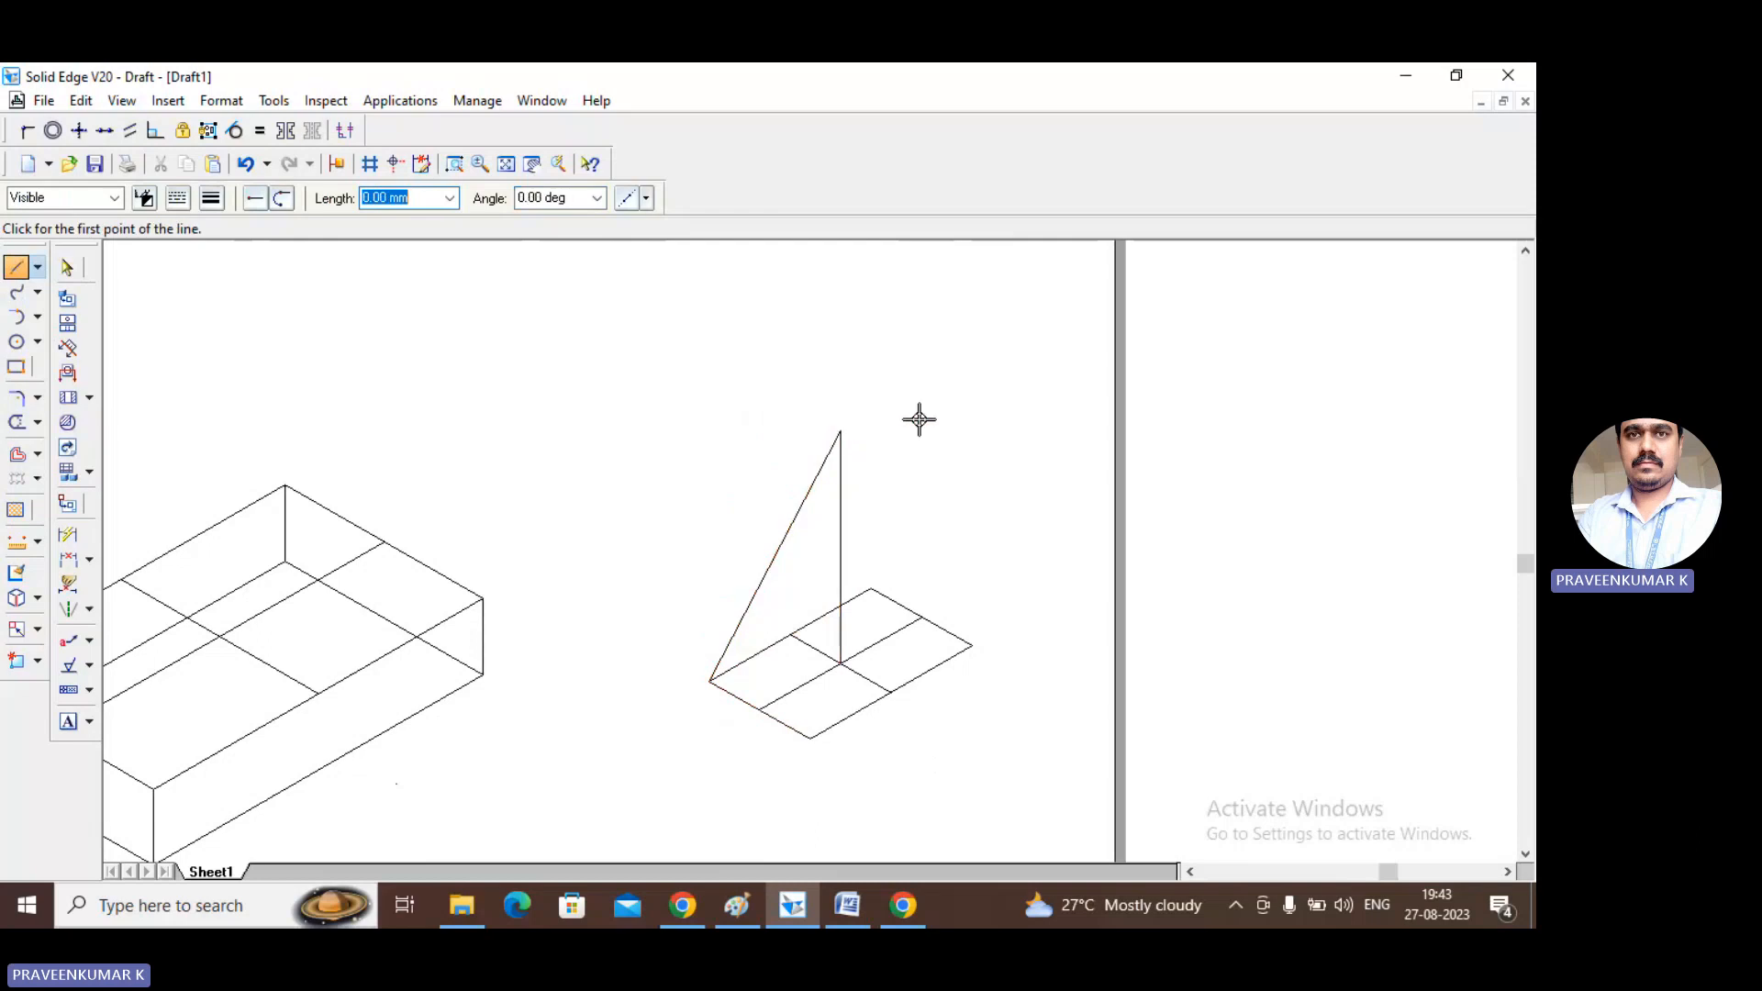
click(973, 645)
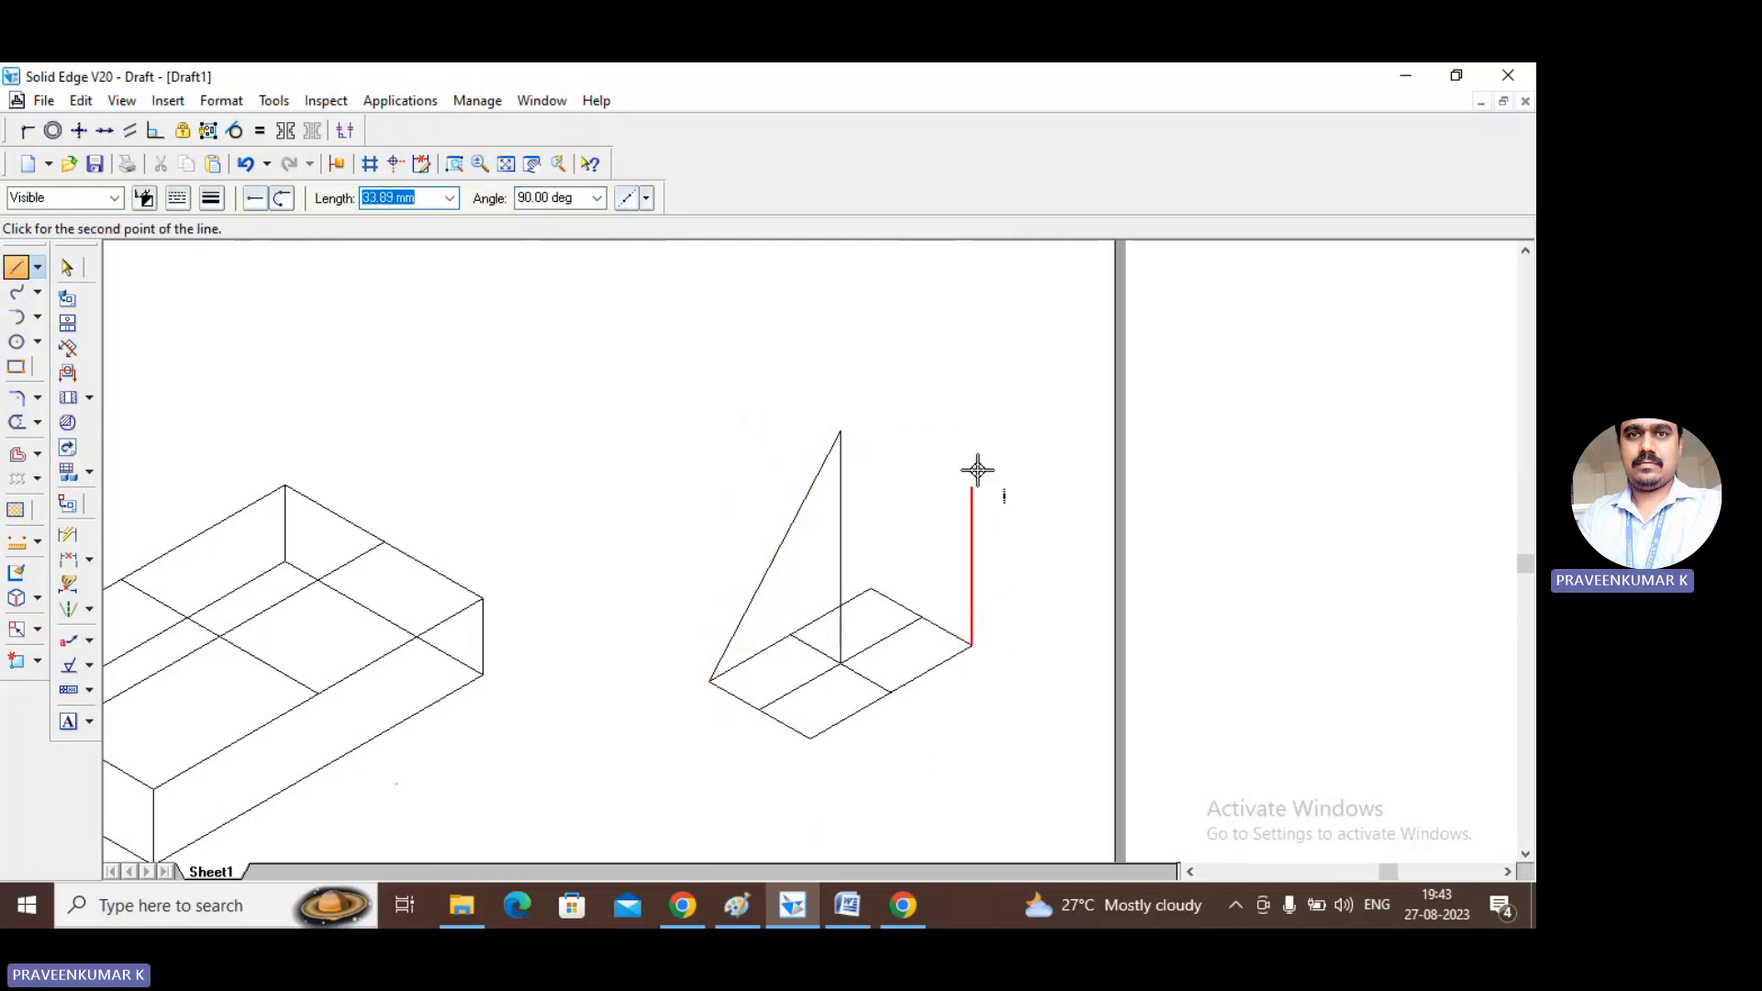
click(842, 432)
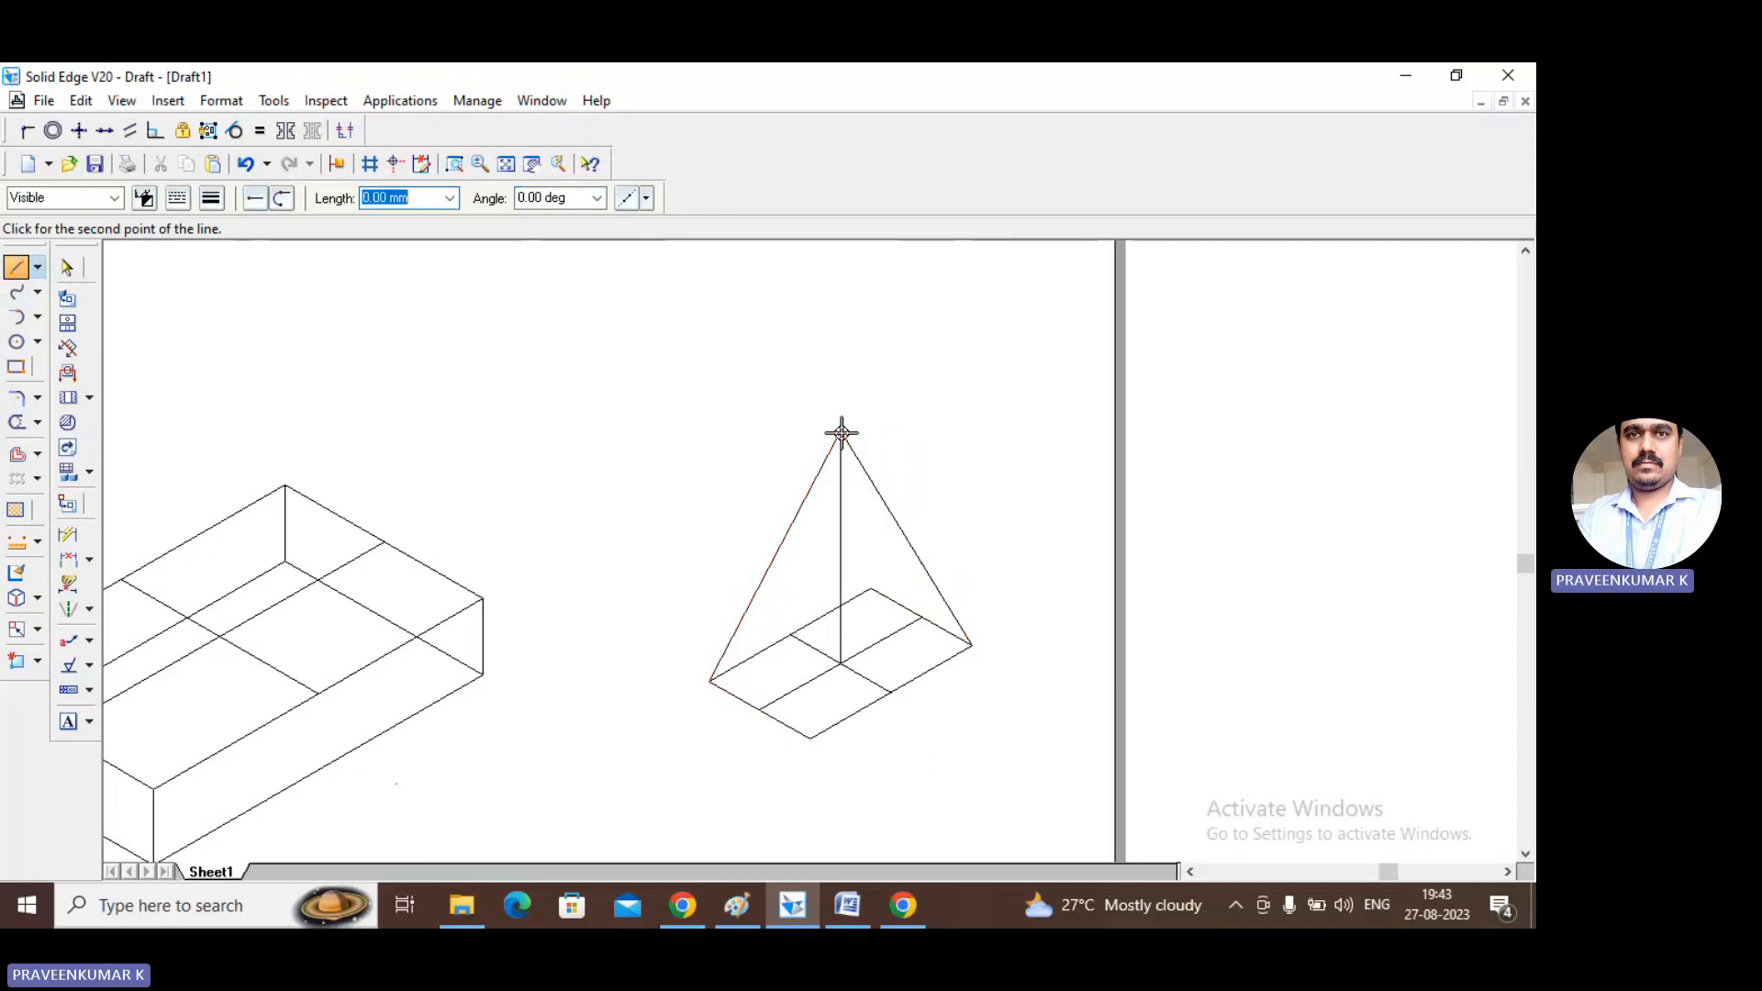
click(811, 736)
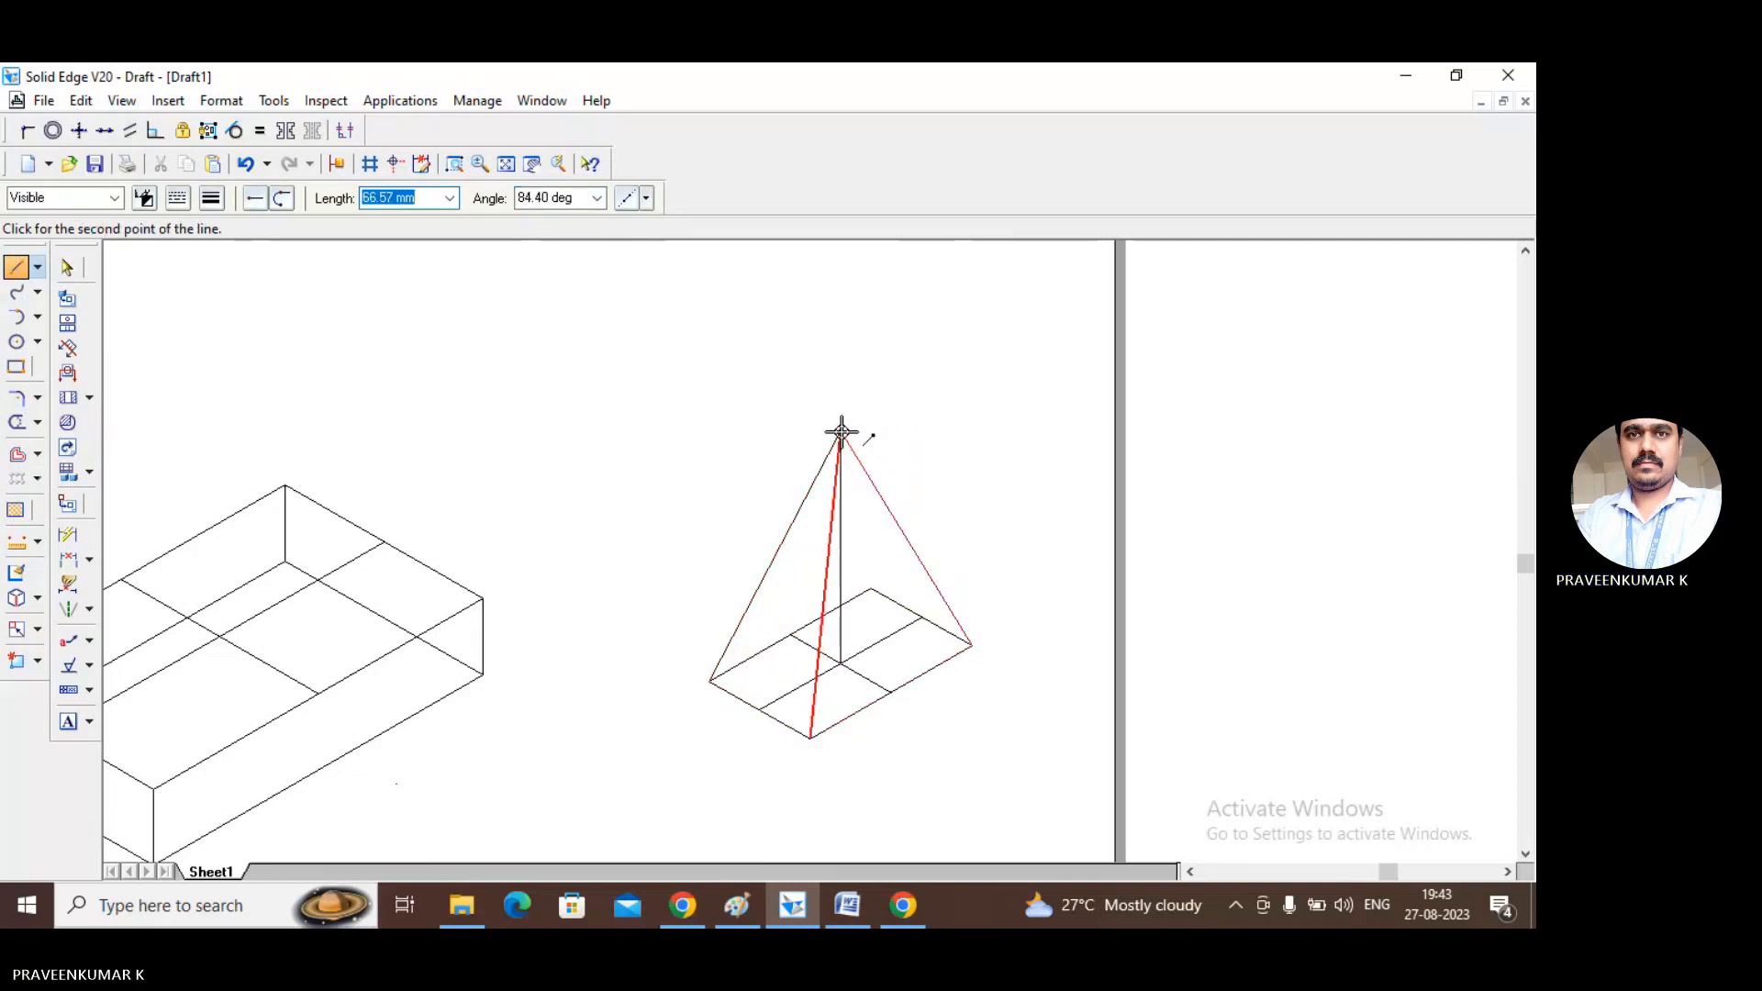
click(842, 432)
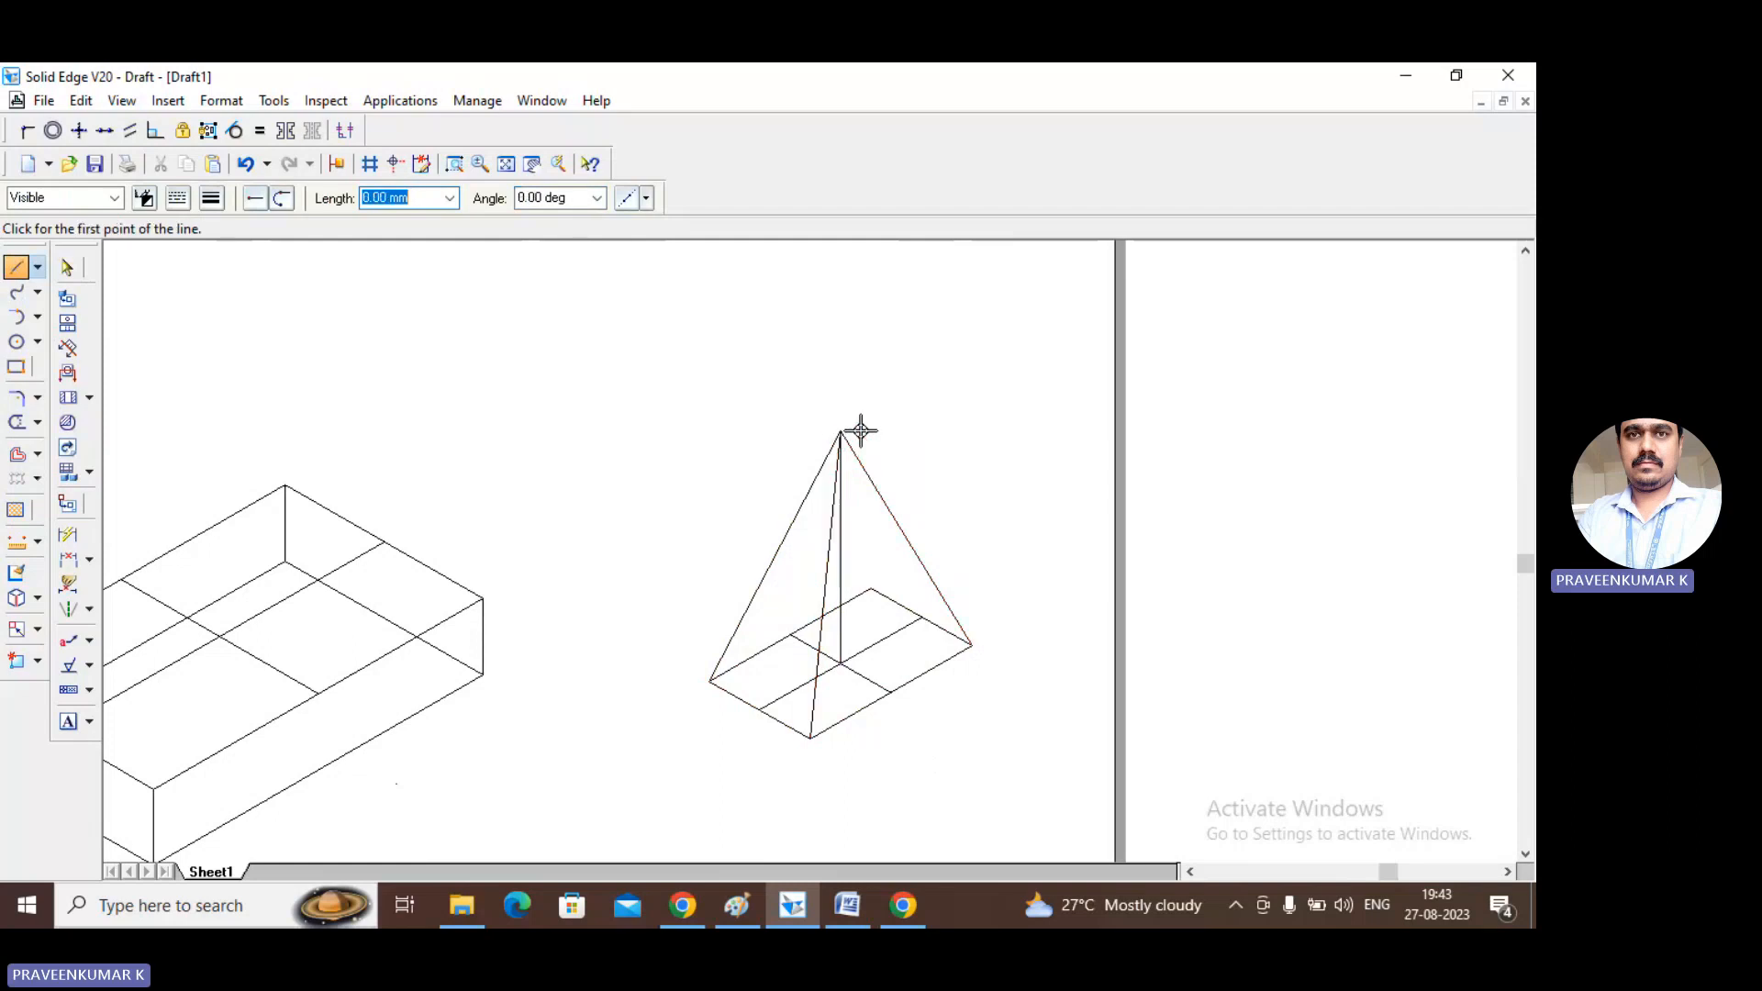
click(871, 588)
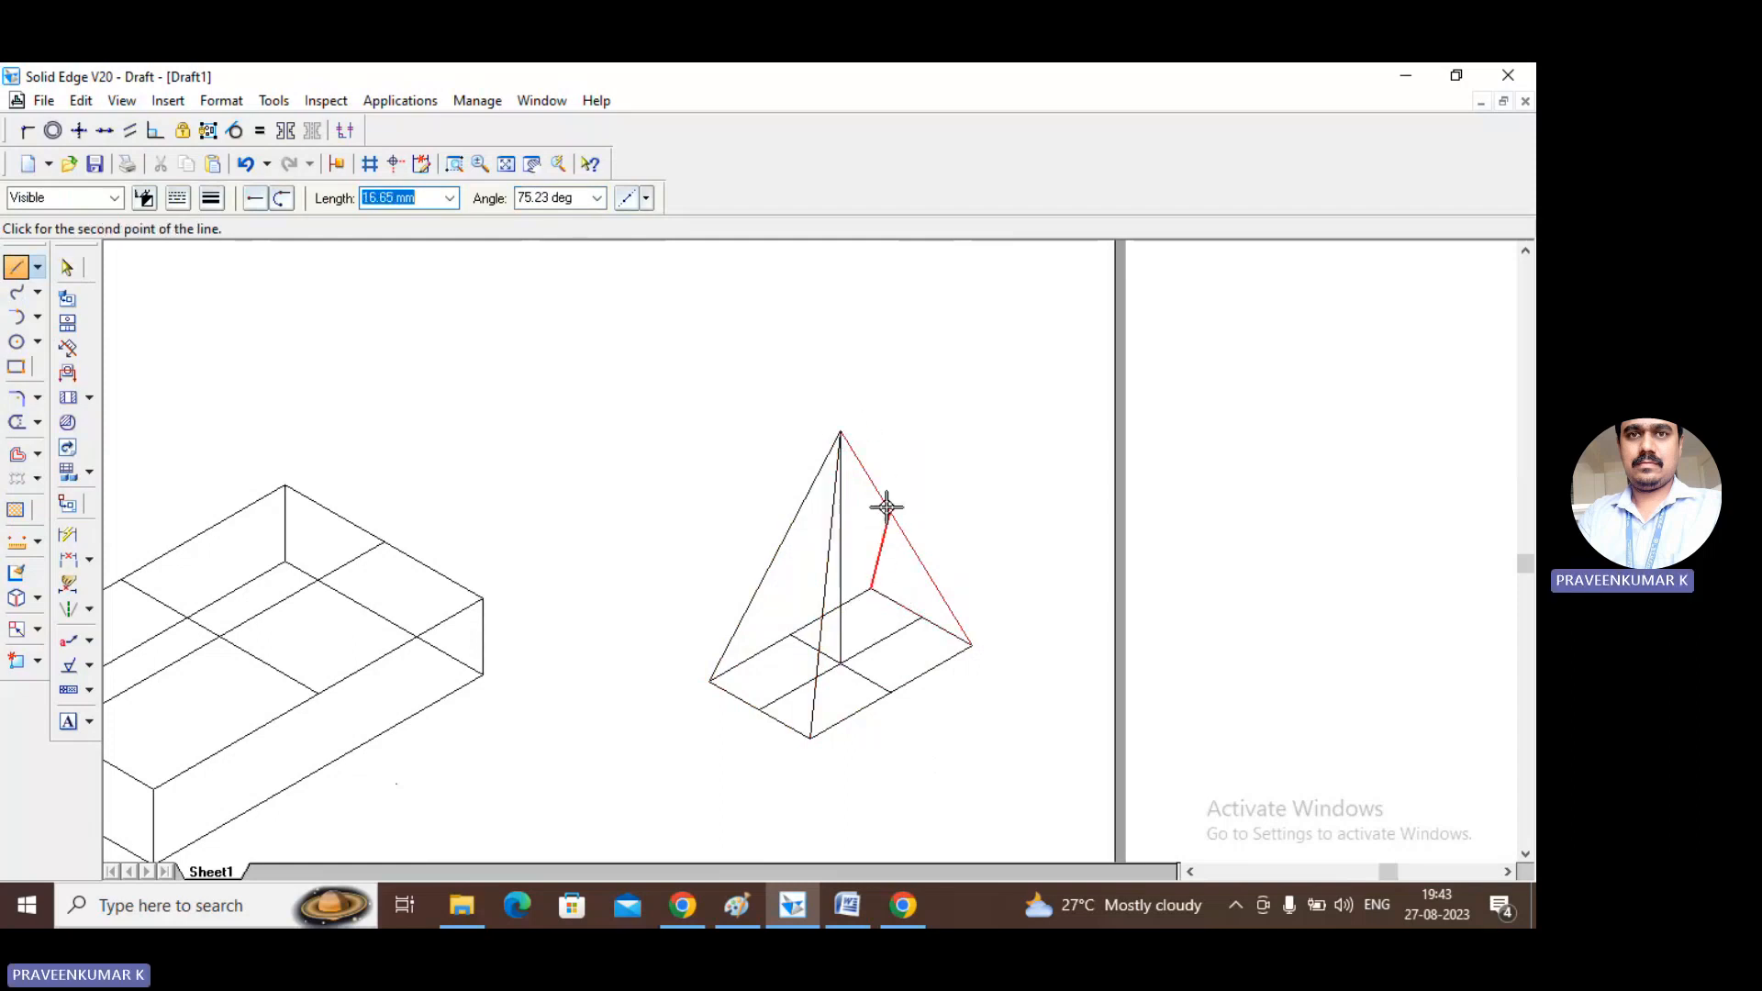
click(842, 430)
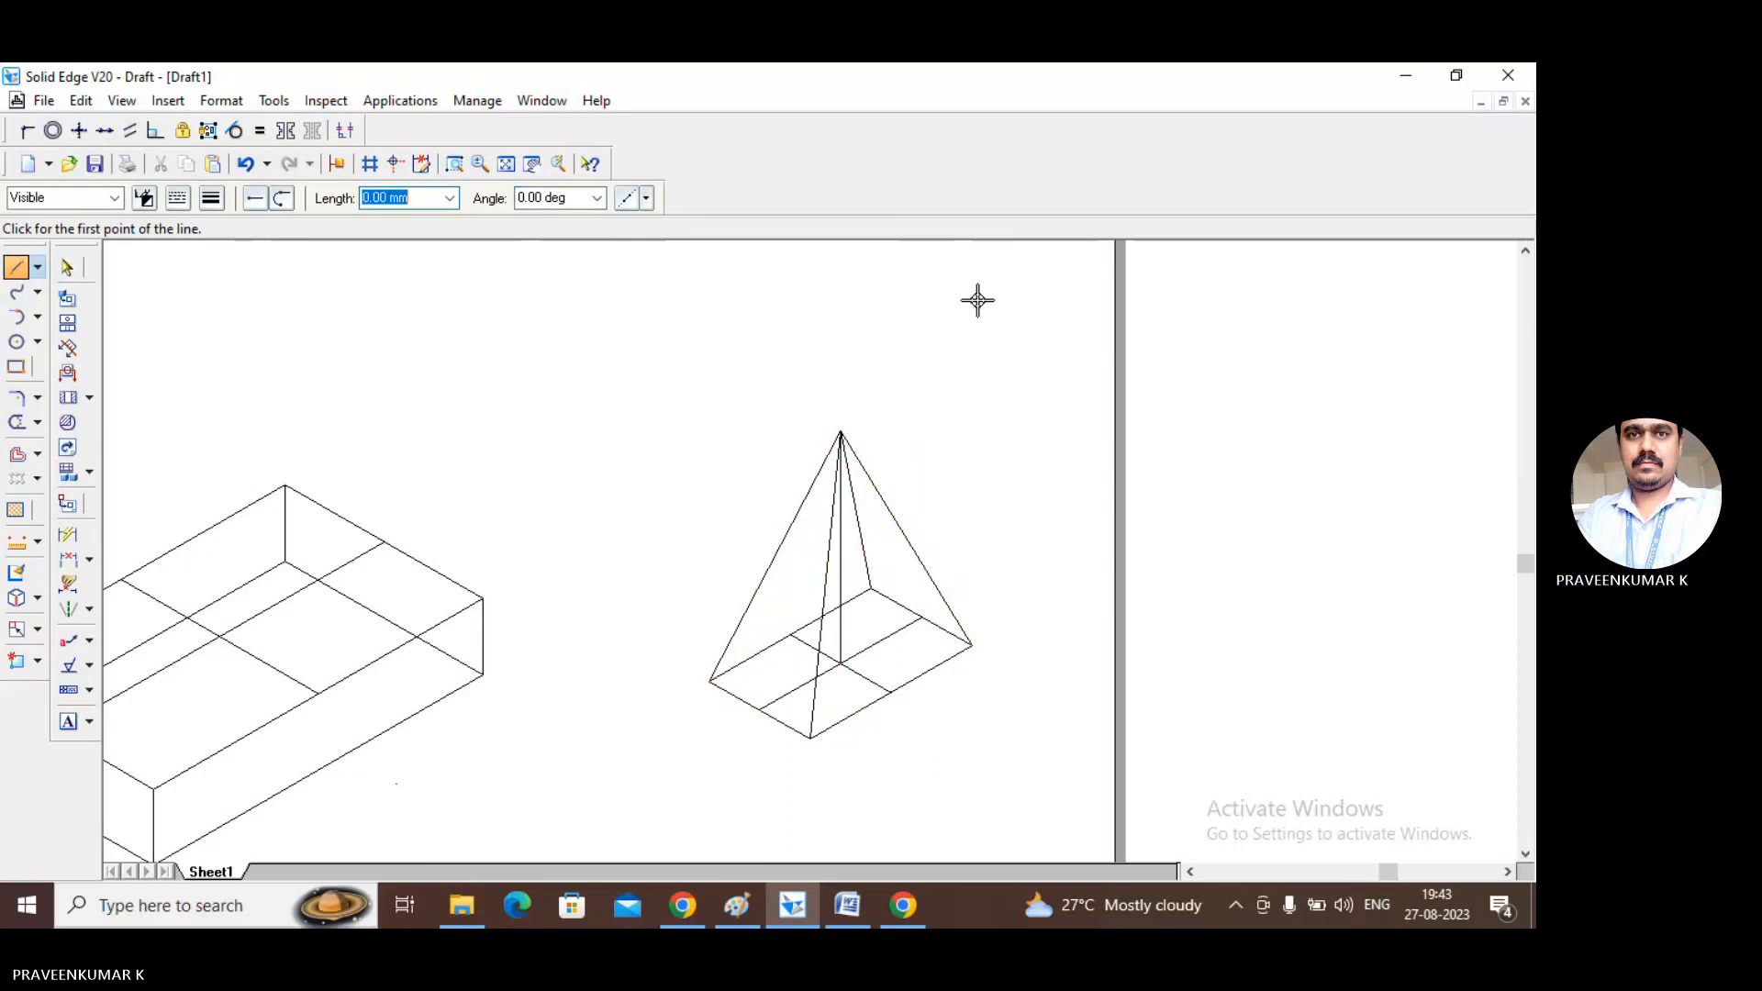
click(67, 266)
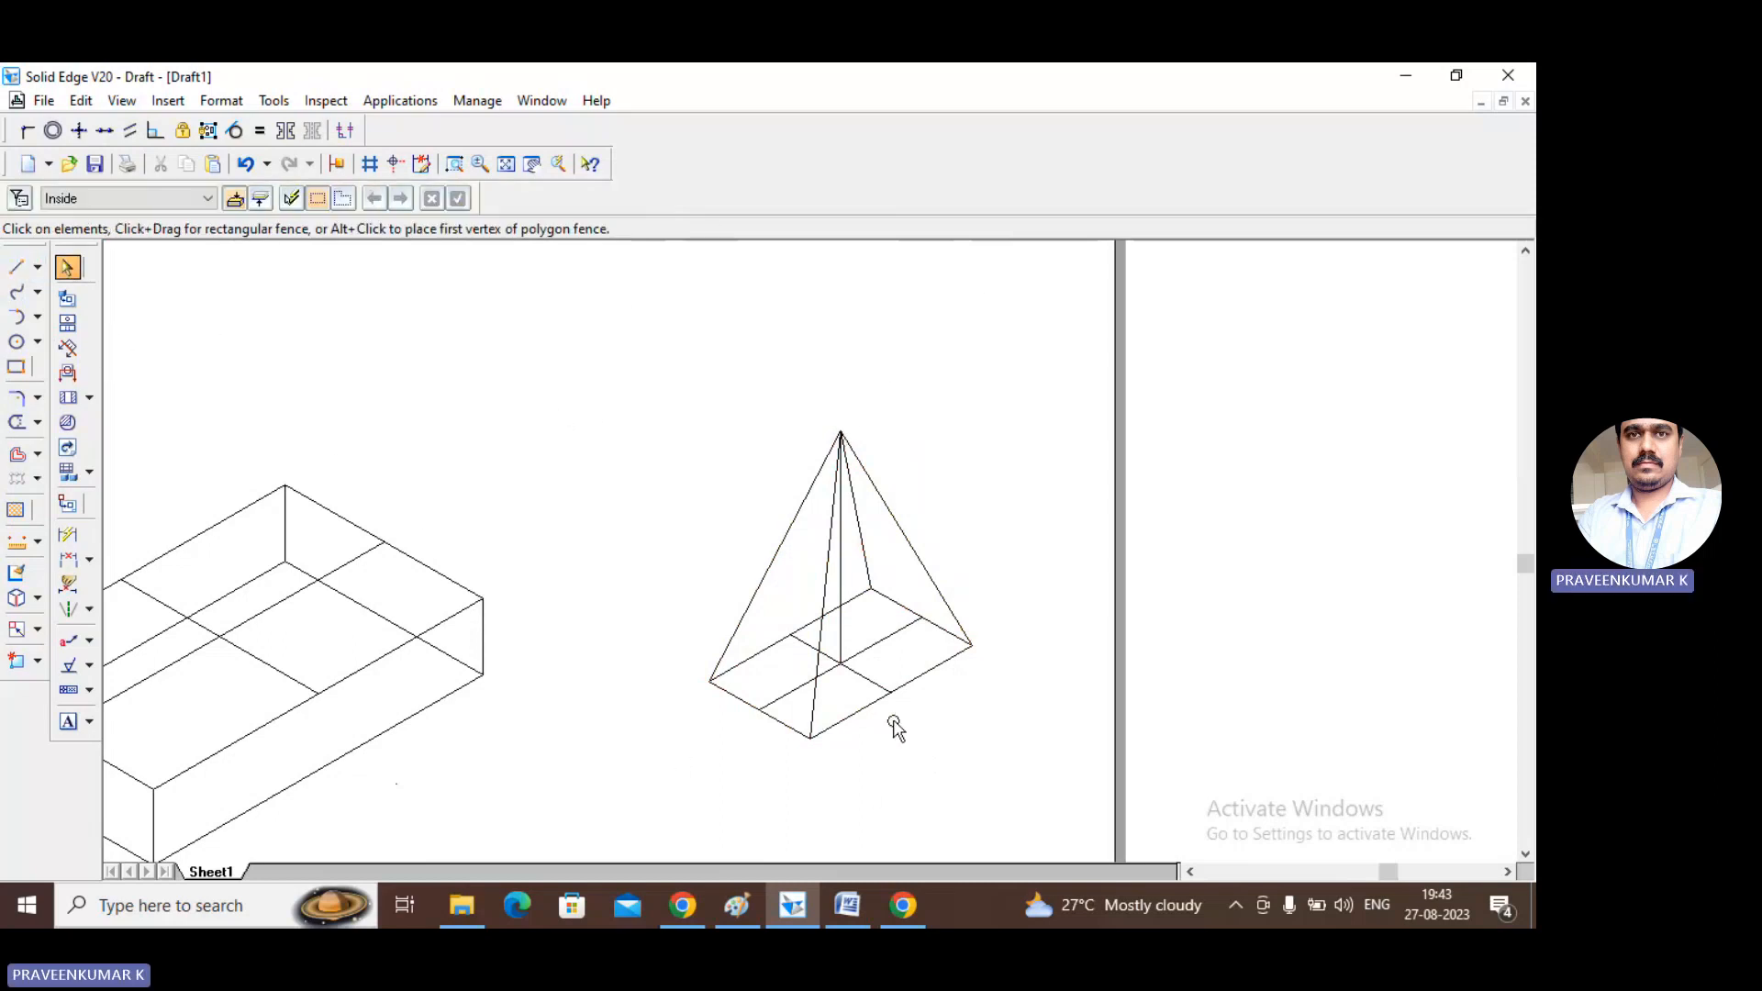
Change the pyramid's vertical axis to a dash-dot centre line type.
click(842, 630)
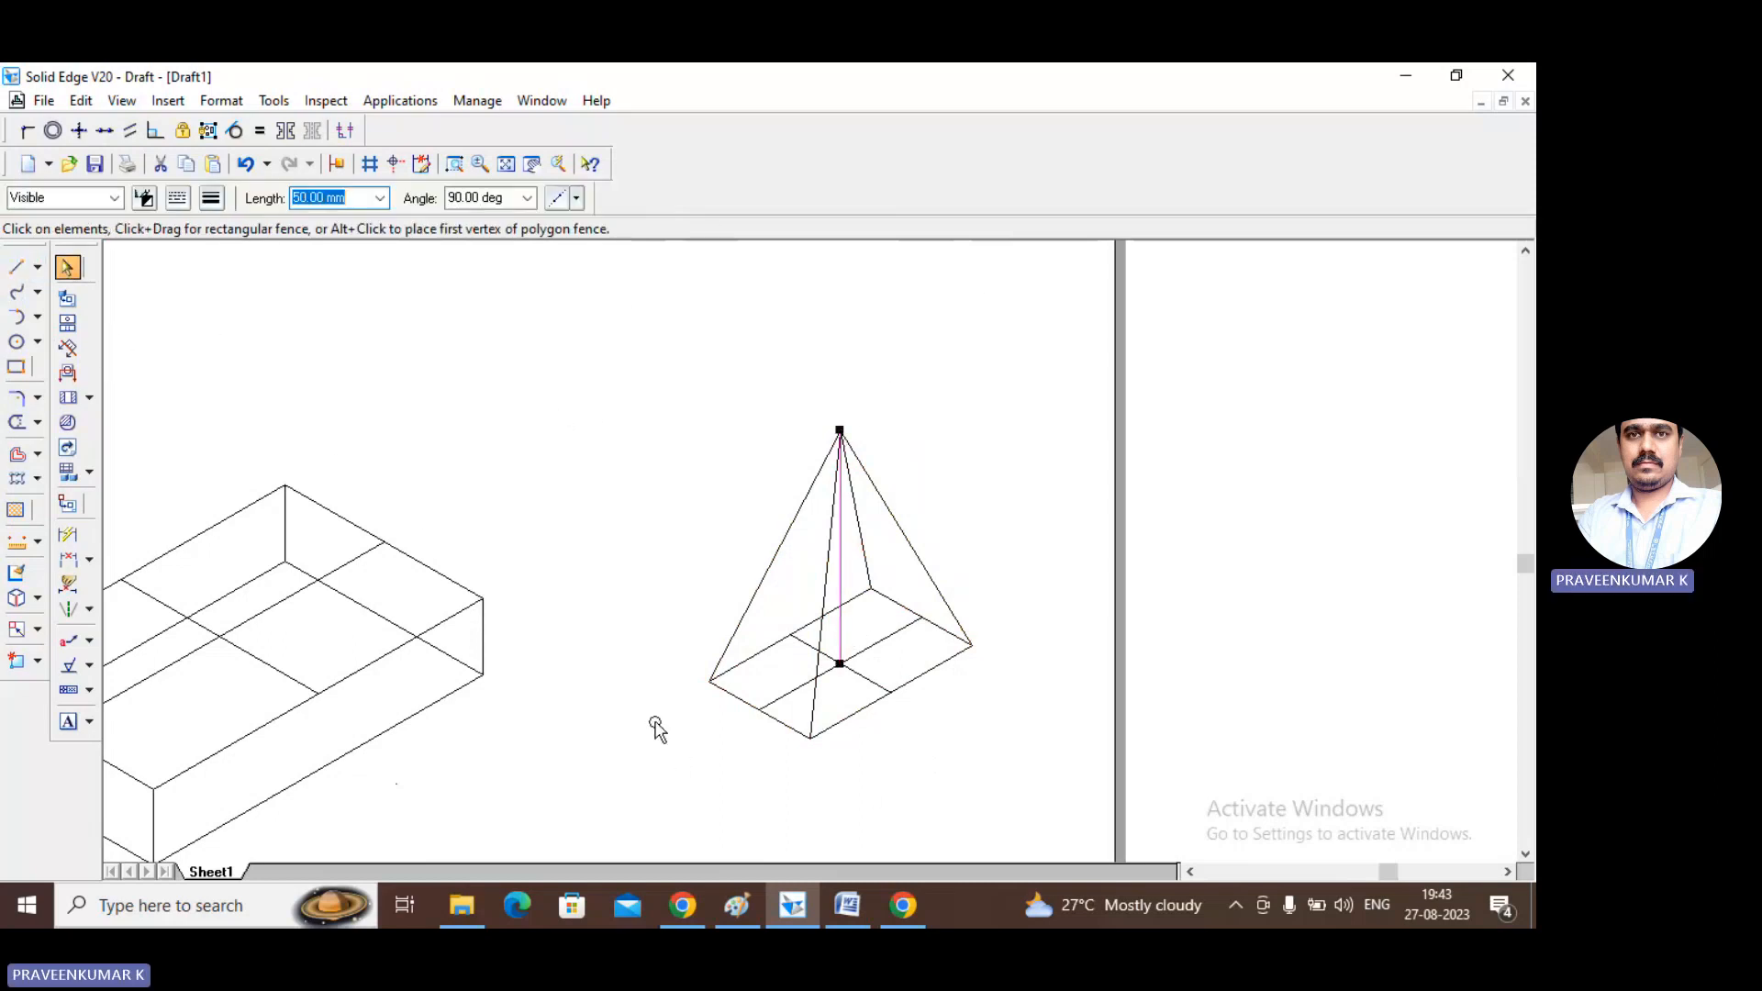
click(180, 201)
click(202, 264)
click(569, 397)
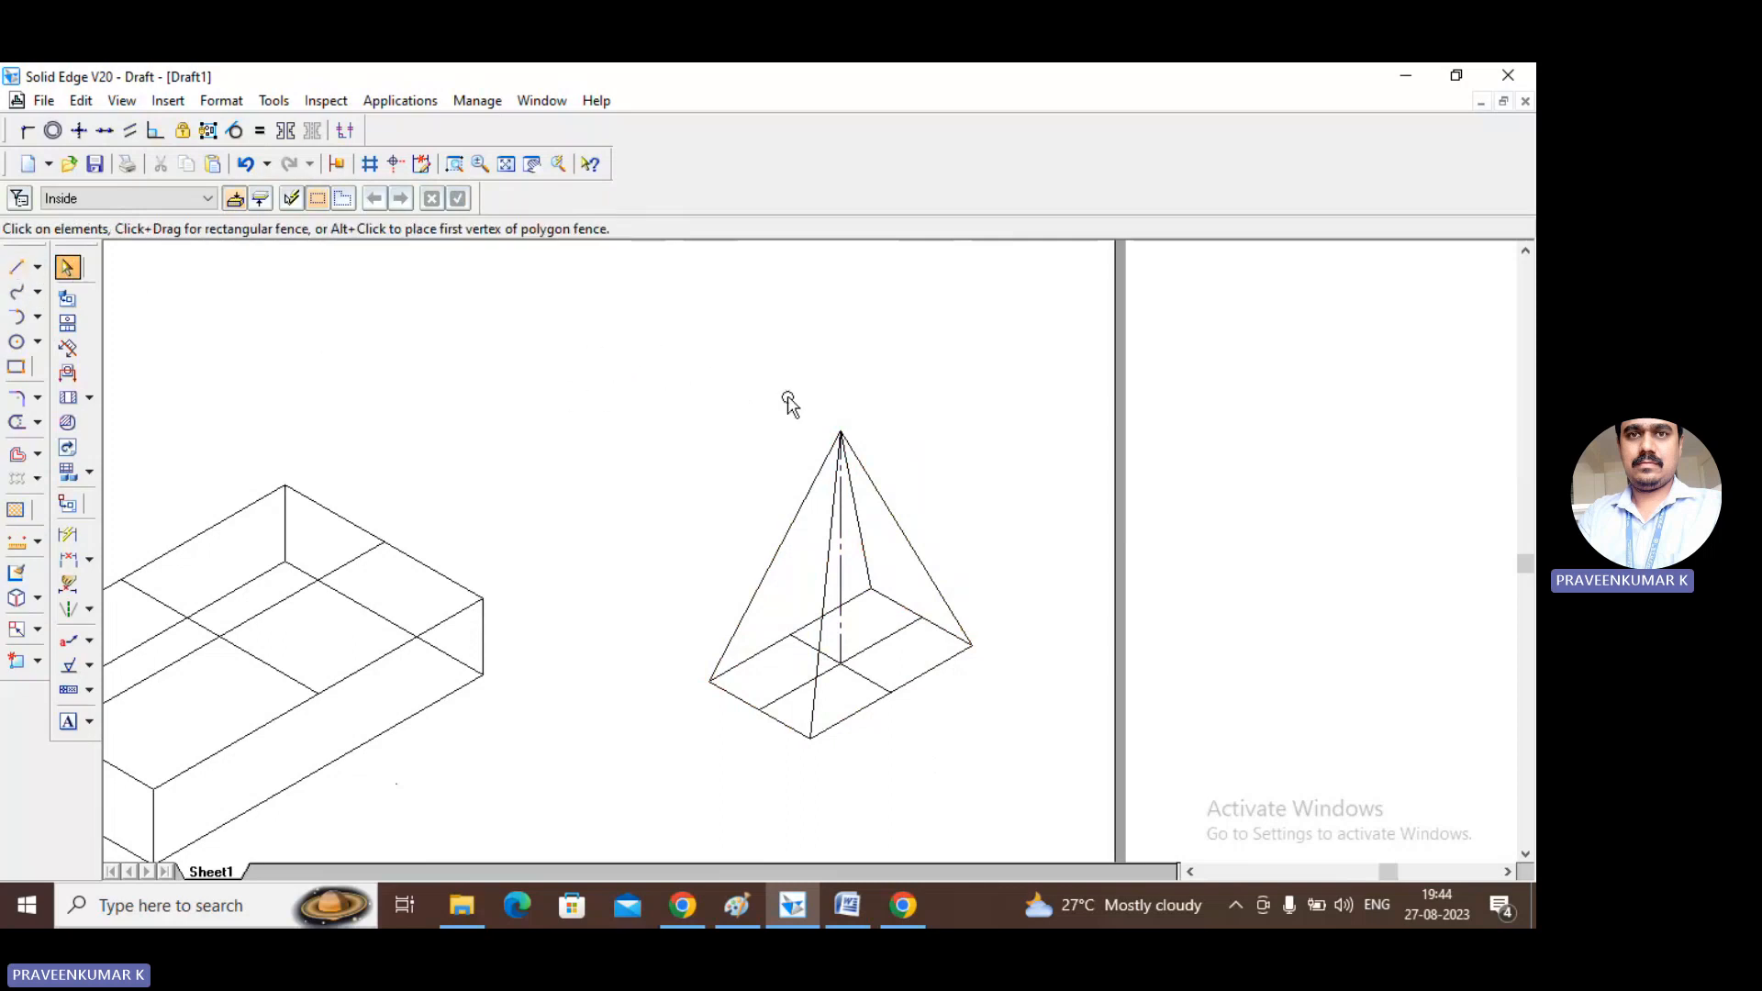
Scale the whole pyramid by a factor of 0.8164 without keeping a copy, using a centre point in the empty area above the slab.
drag(607, 333, 1071, 807)
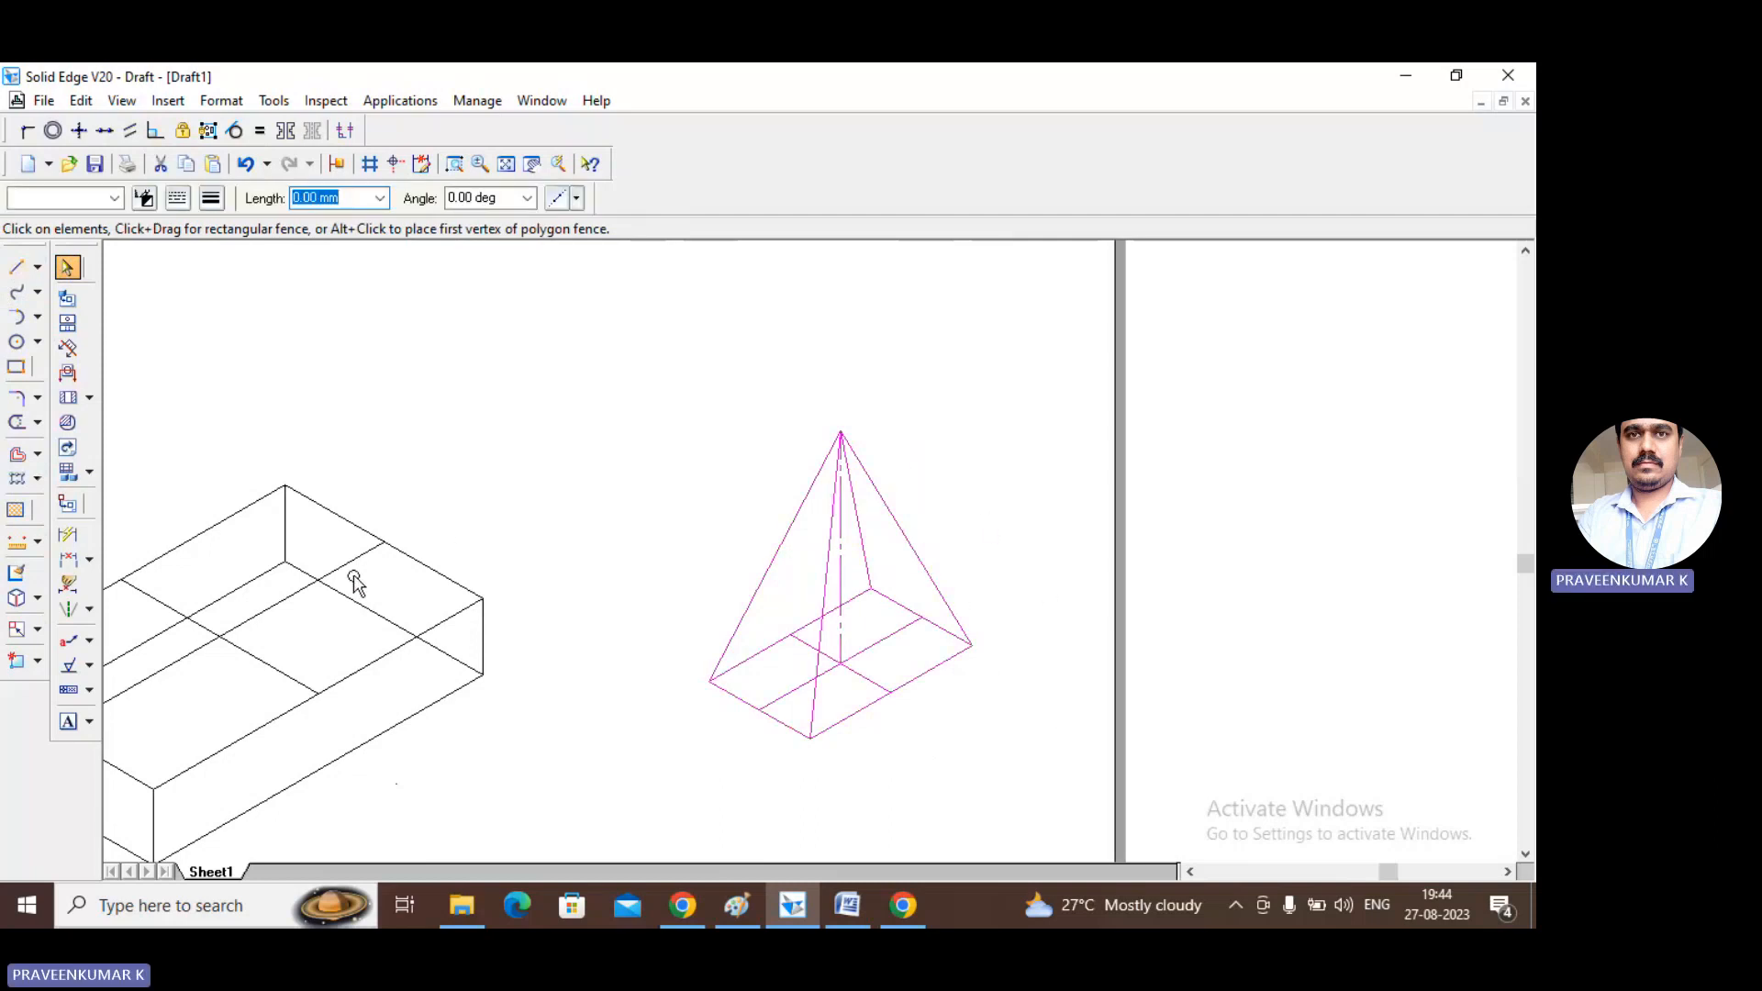
click(16, 632)
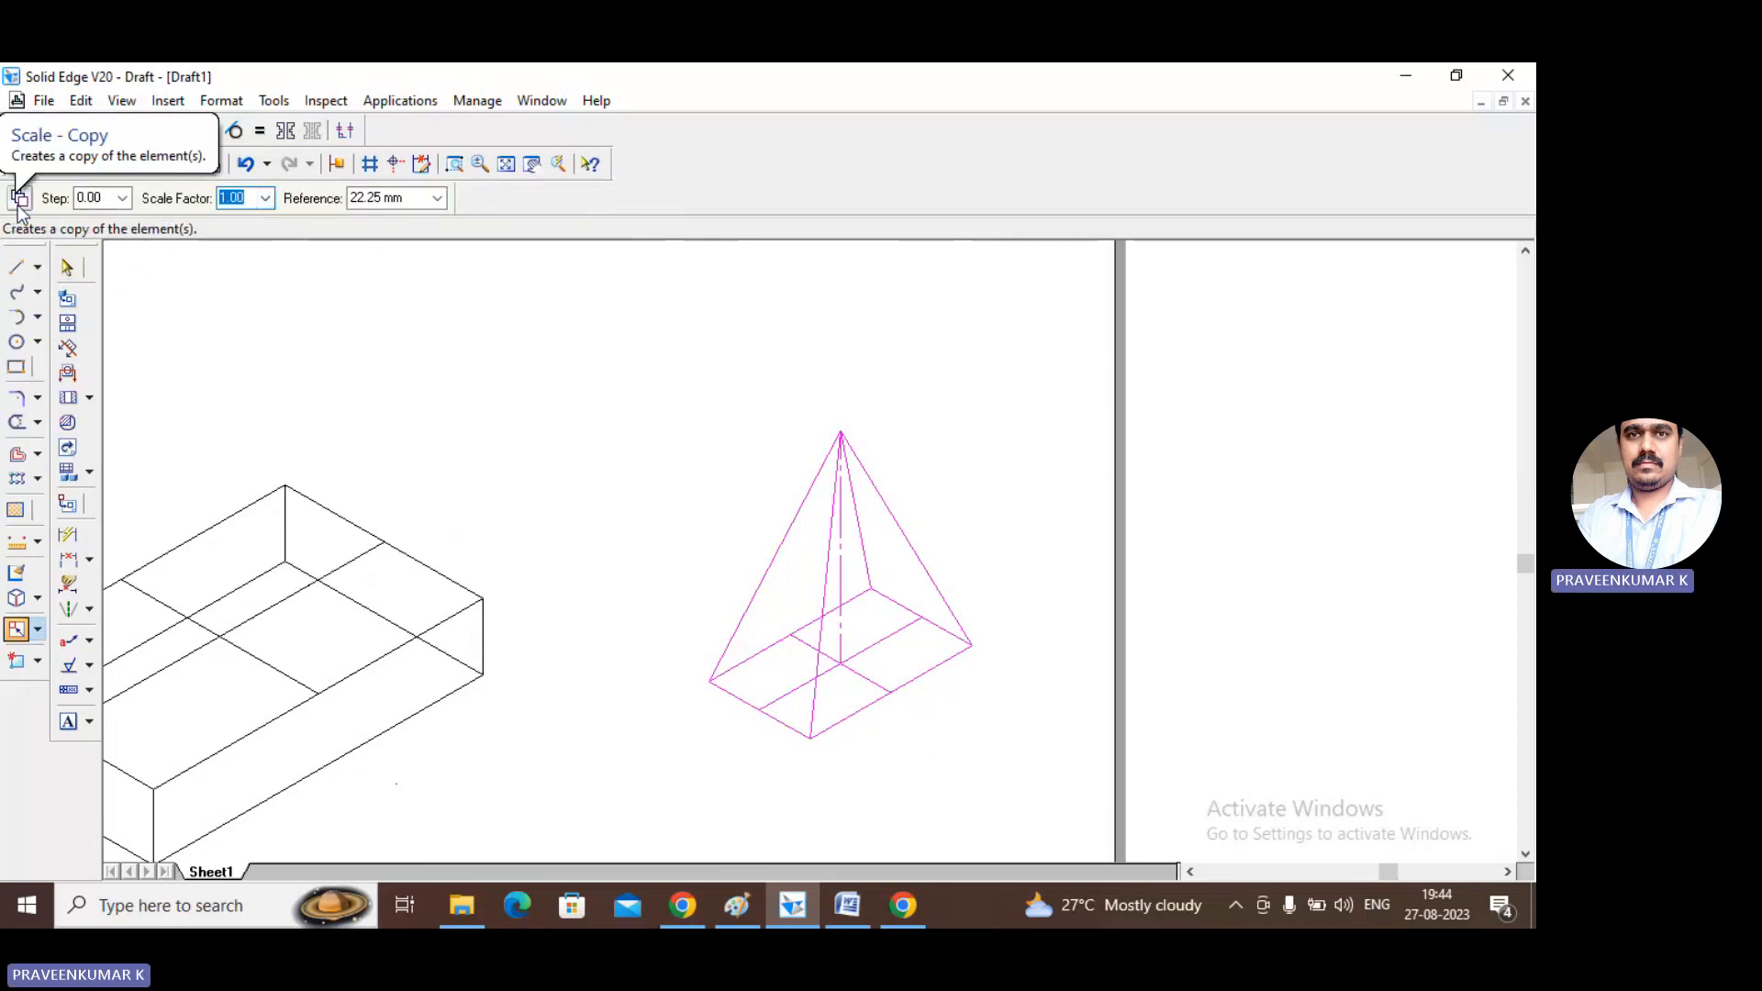
text(0.8164)
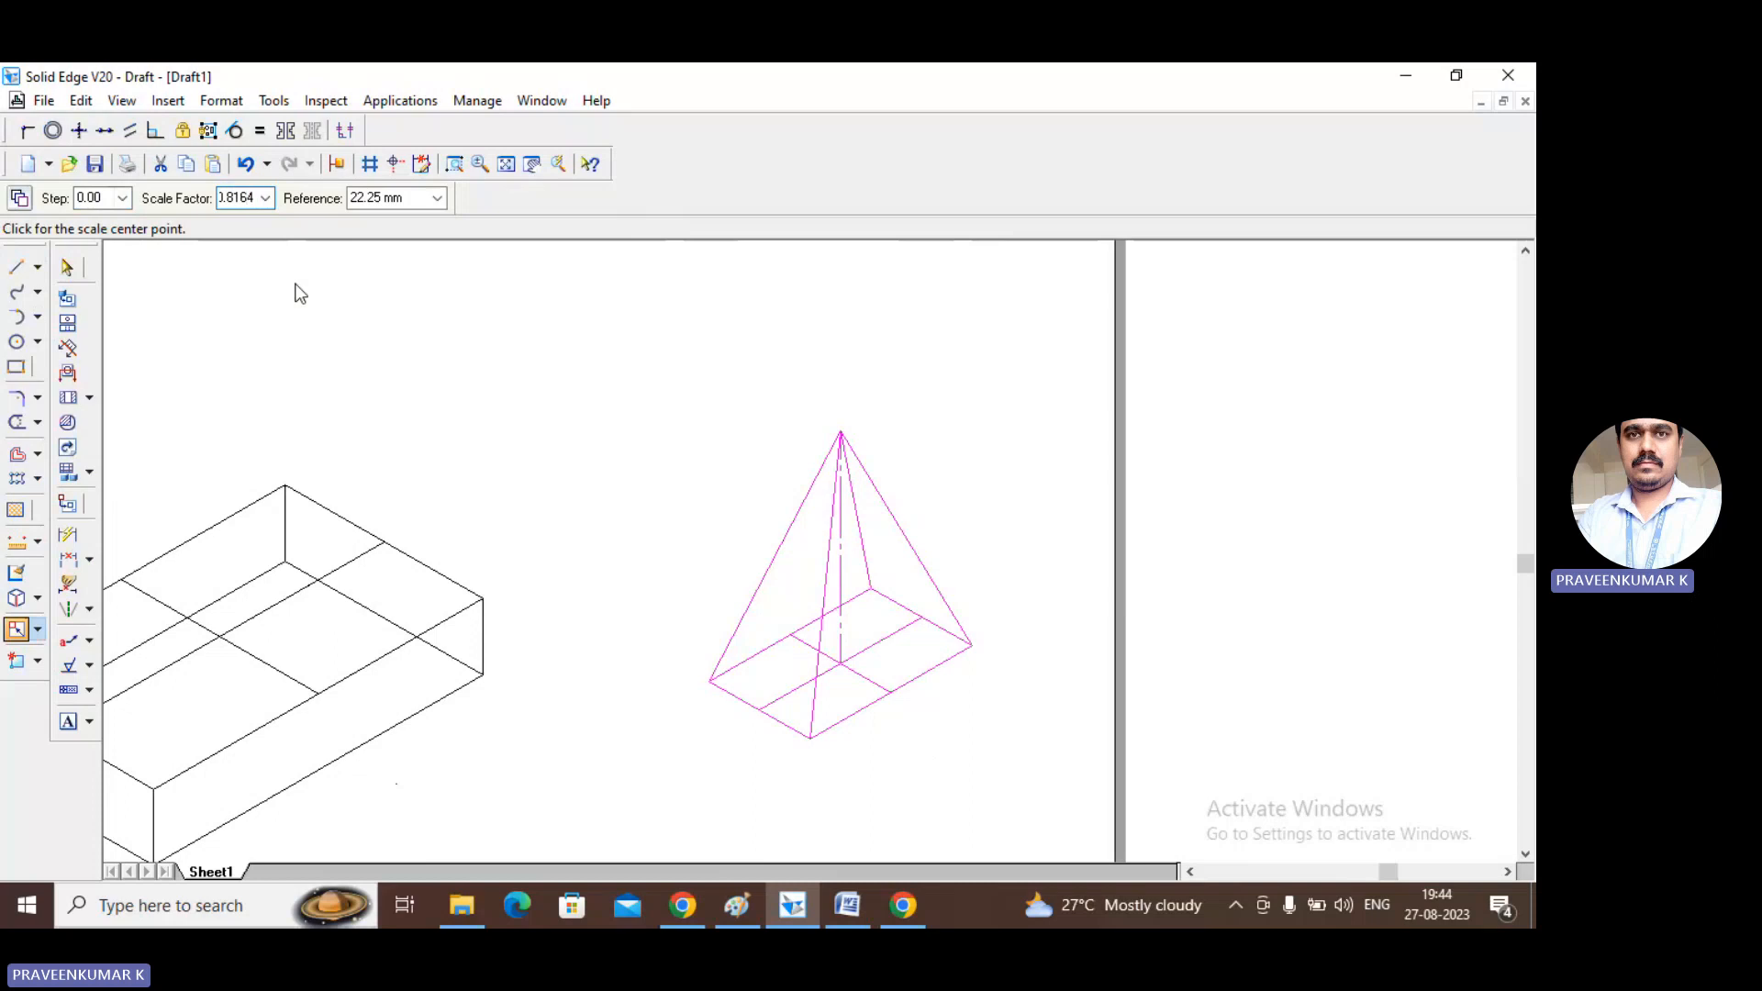
key(Tab)
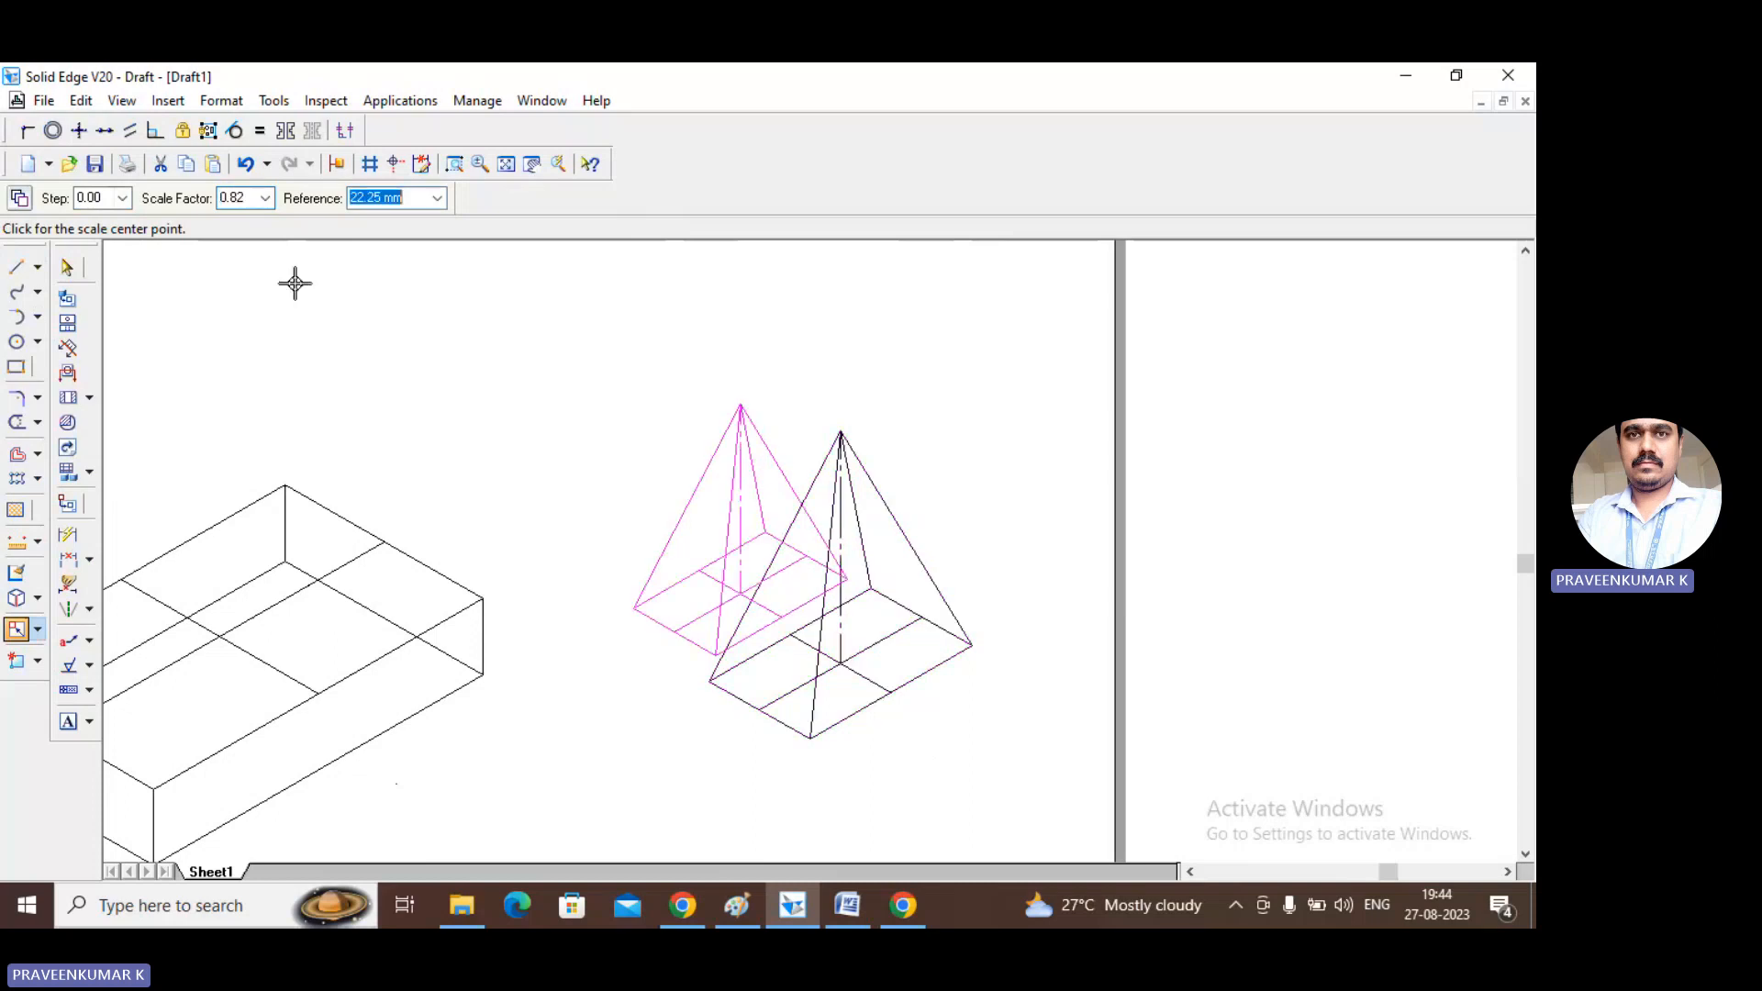
click(388, 318)
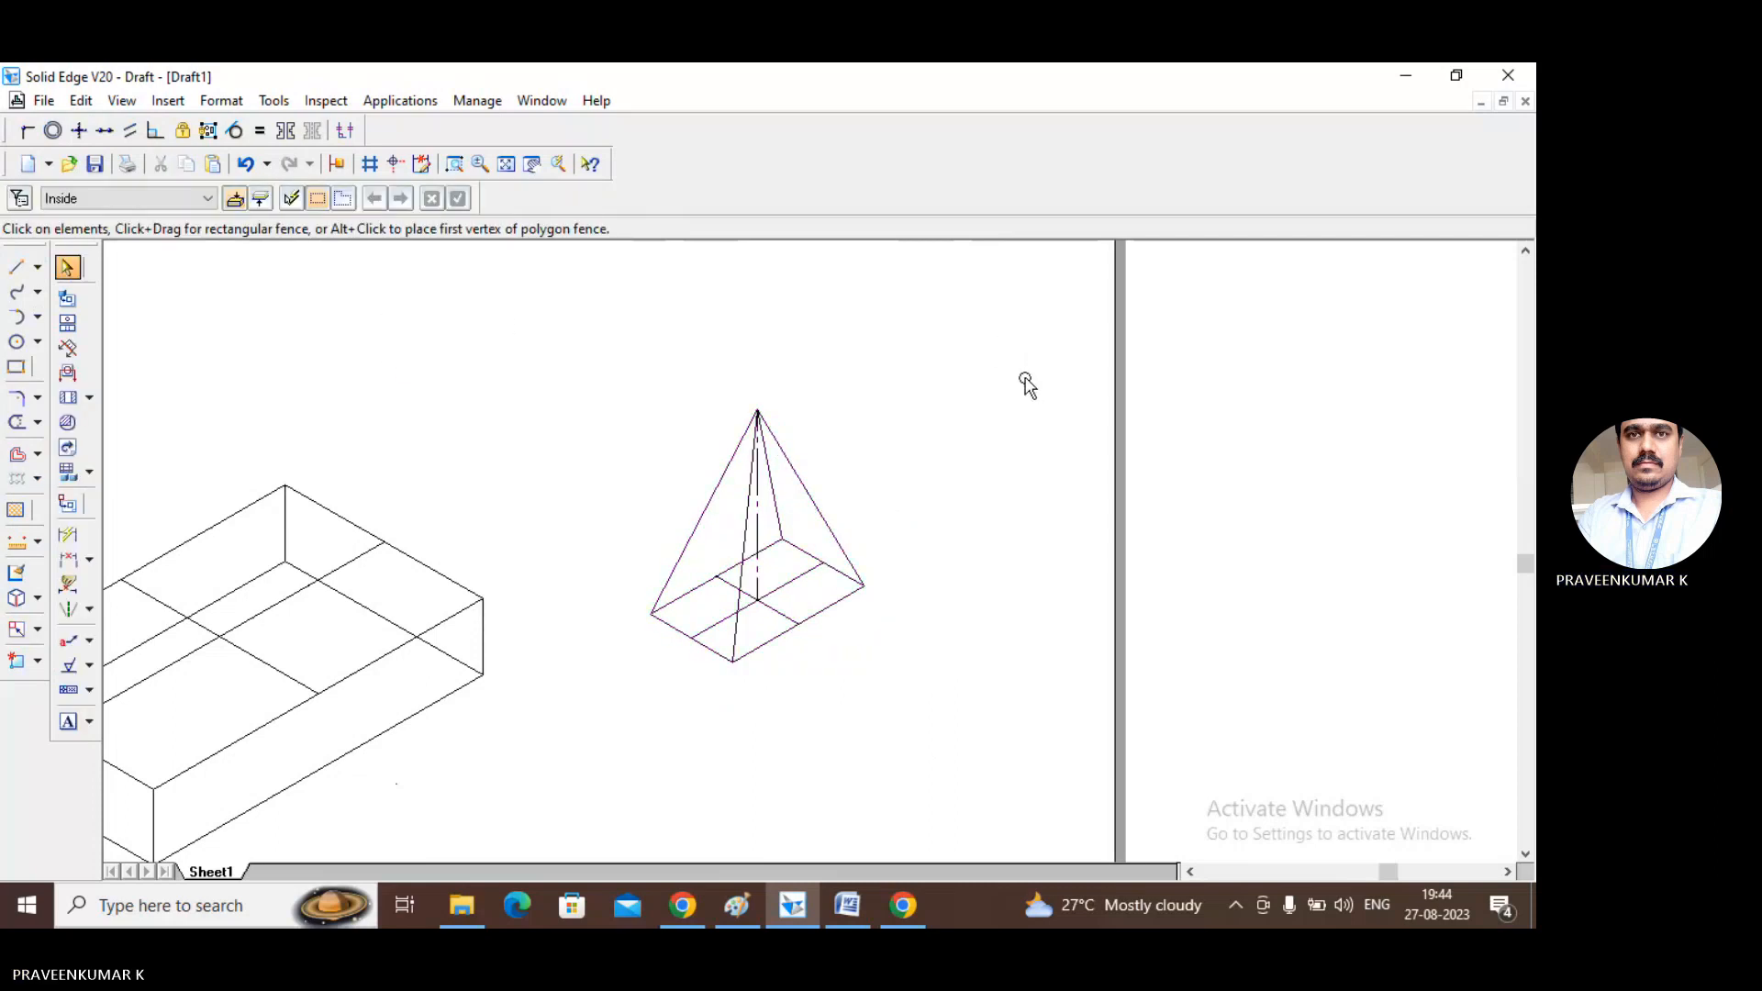
Move the whole pyramid, without copying, from its base centre to the intersection of the centre lines on the slab's top face.
drag(1397, 872, 1364, 877)
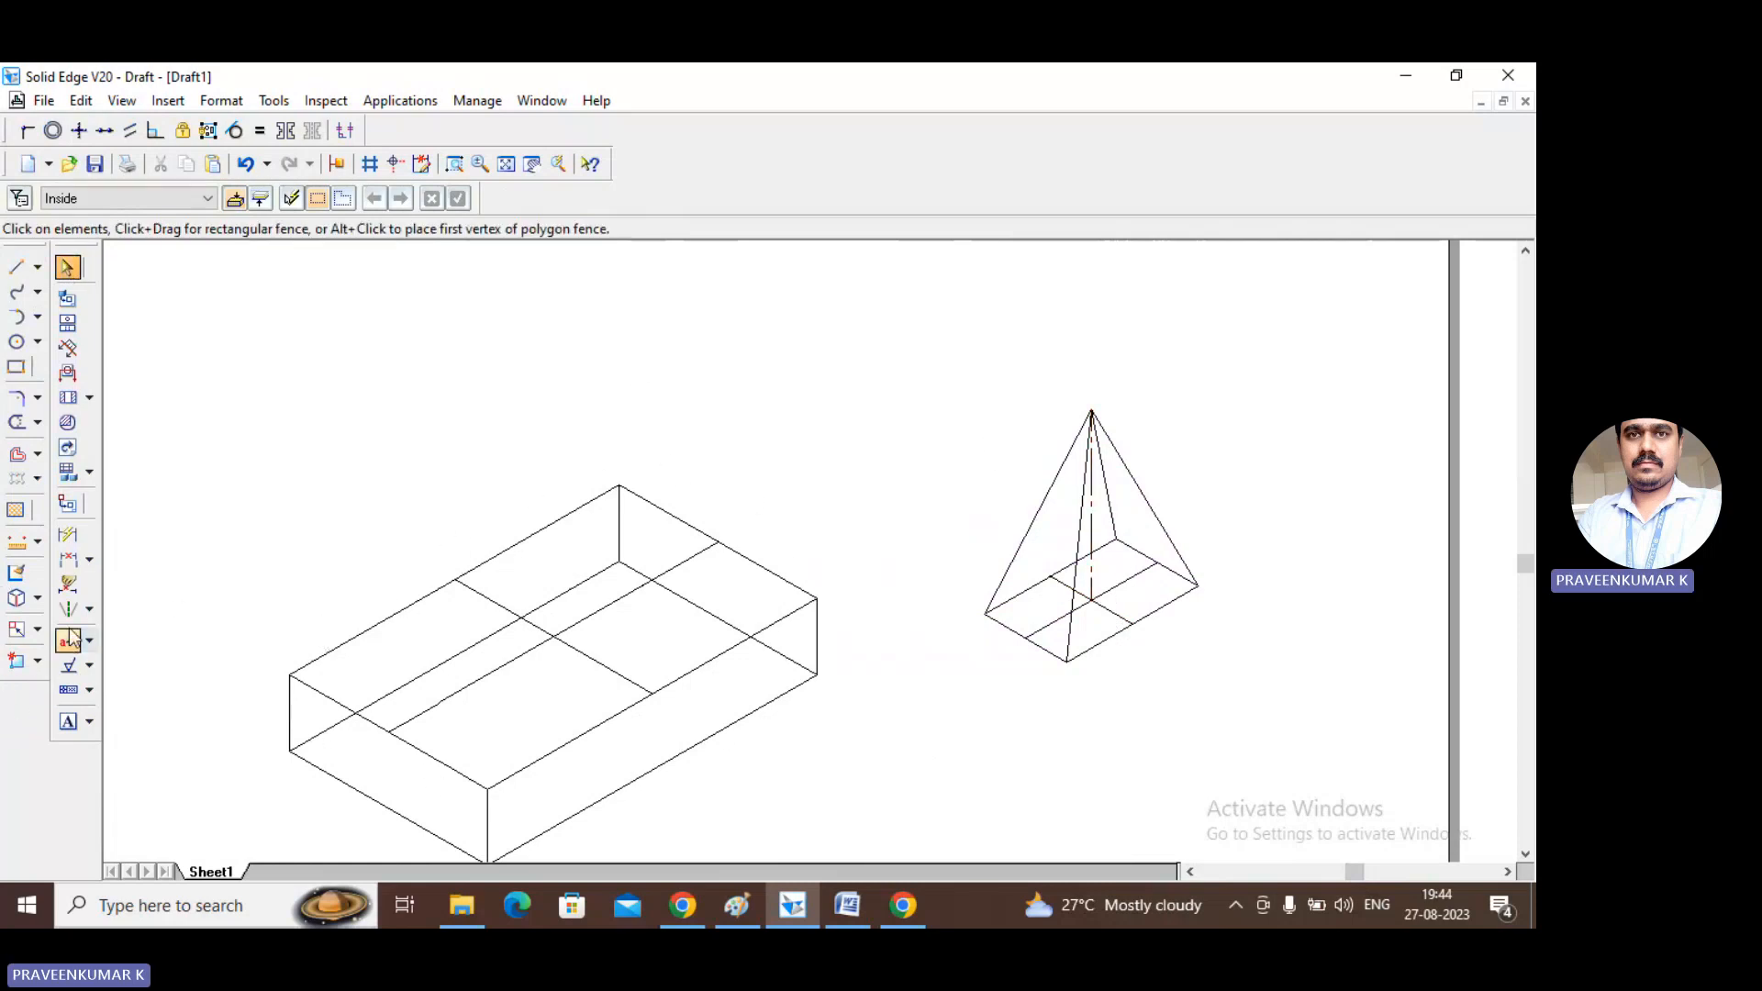
click(43, 601)
click(37, 630)
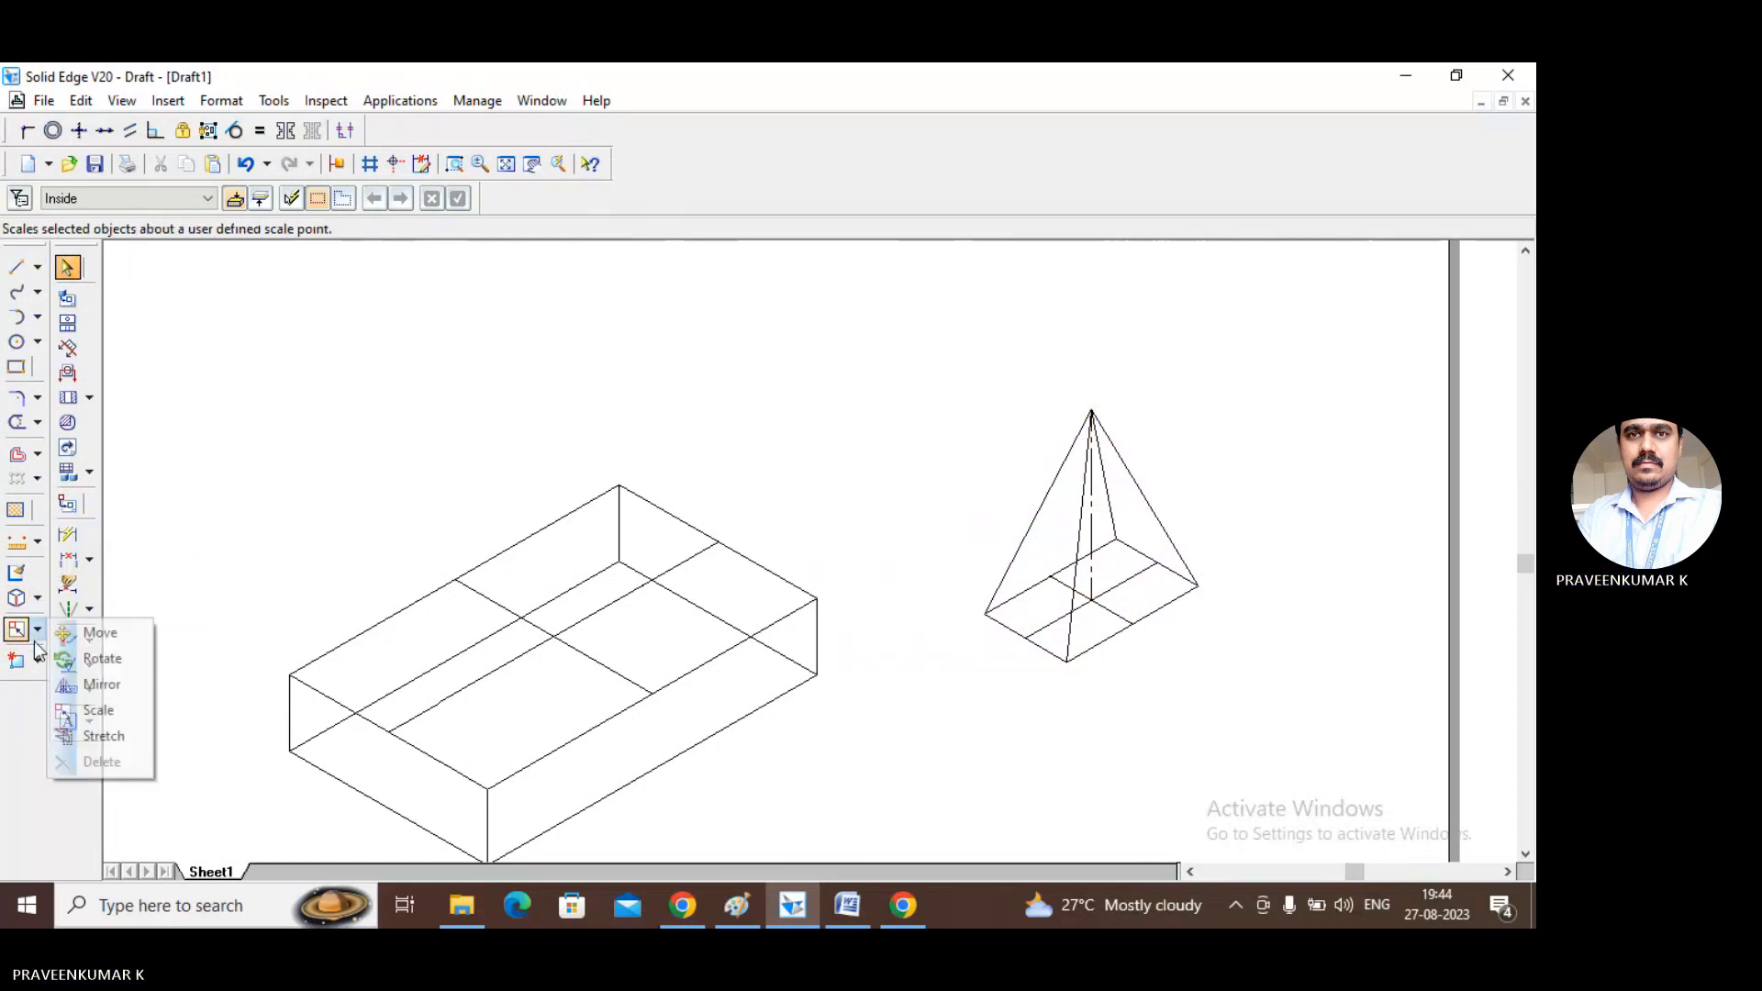
click(36, 629)
click(37, 632)
click(84, 632)
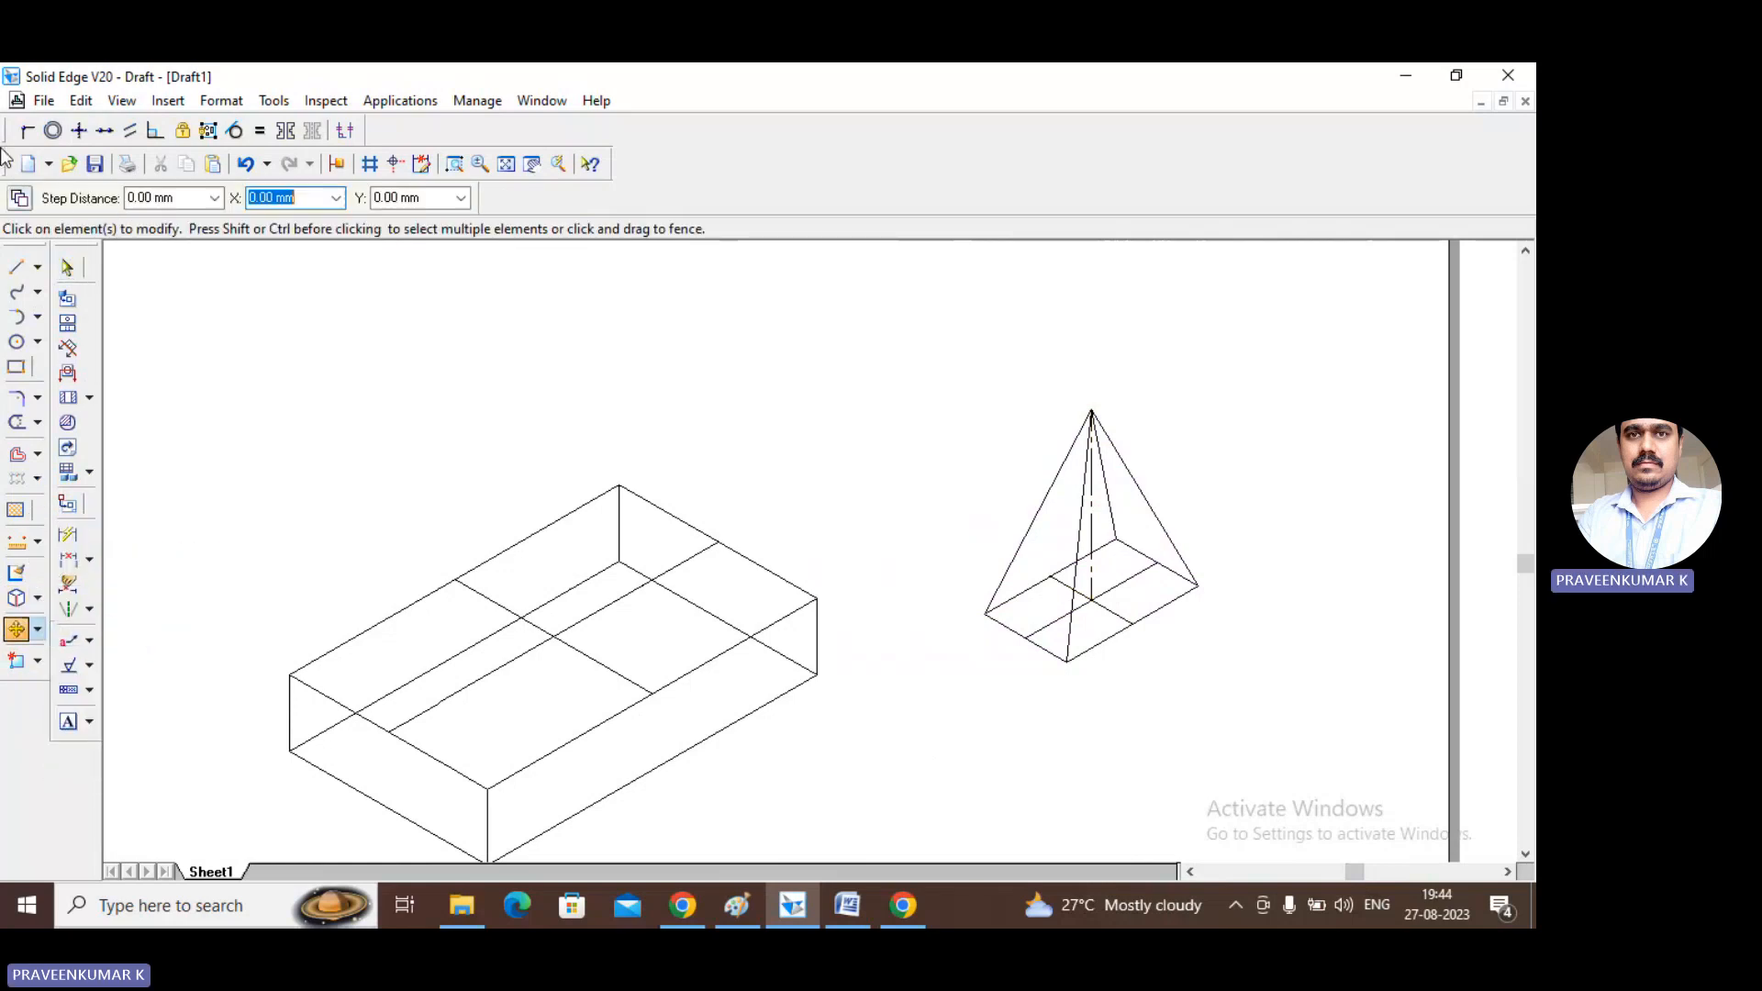
click(18, 199)
drag(957, 328, 1278, 784)
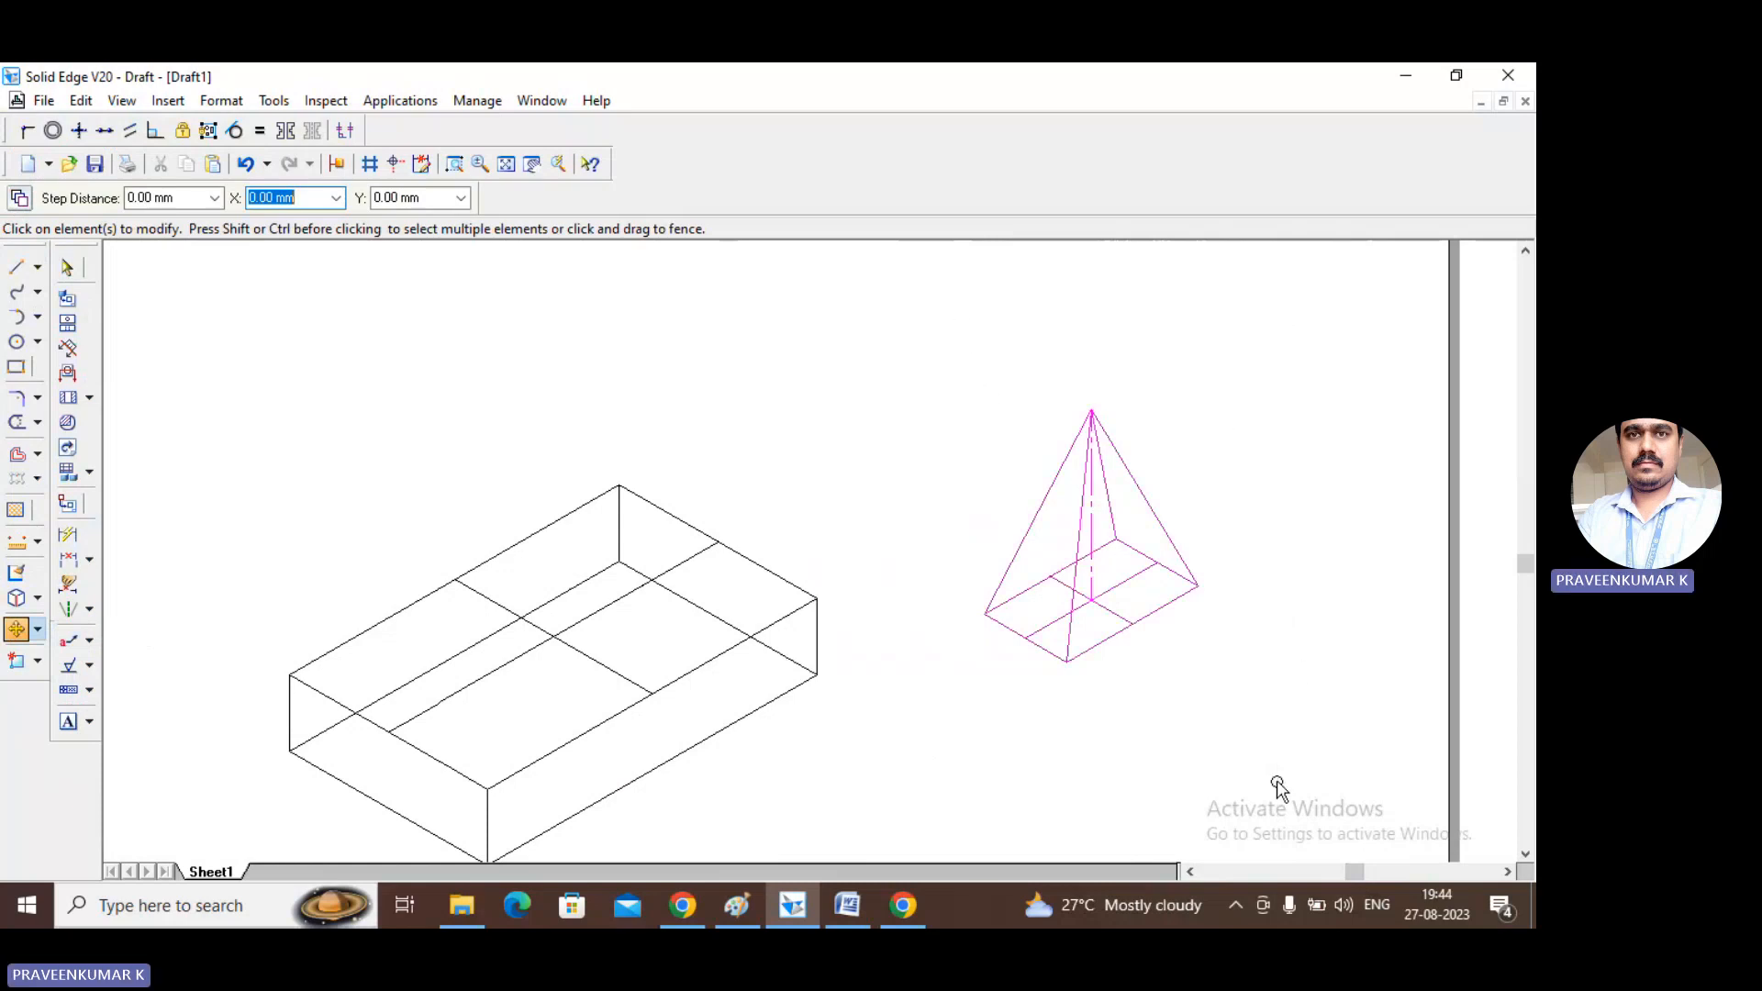
click(1091, 599)
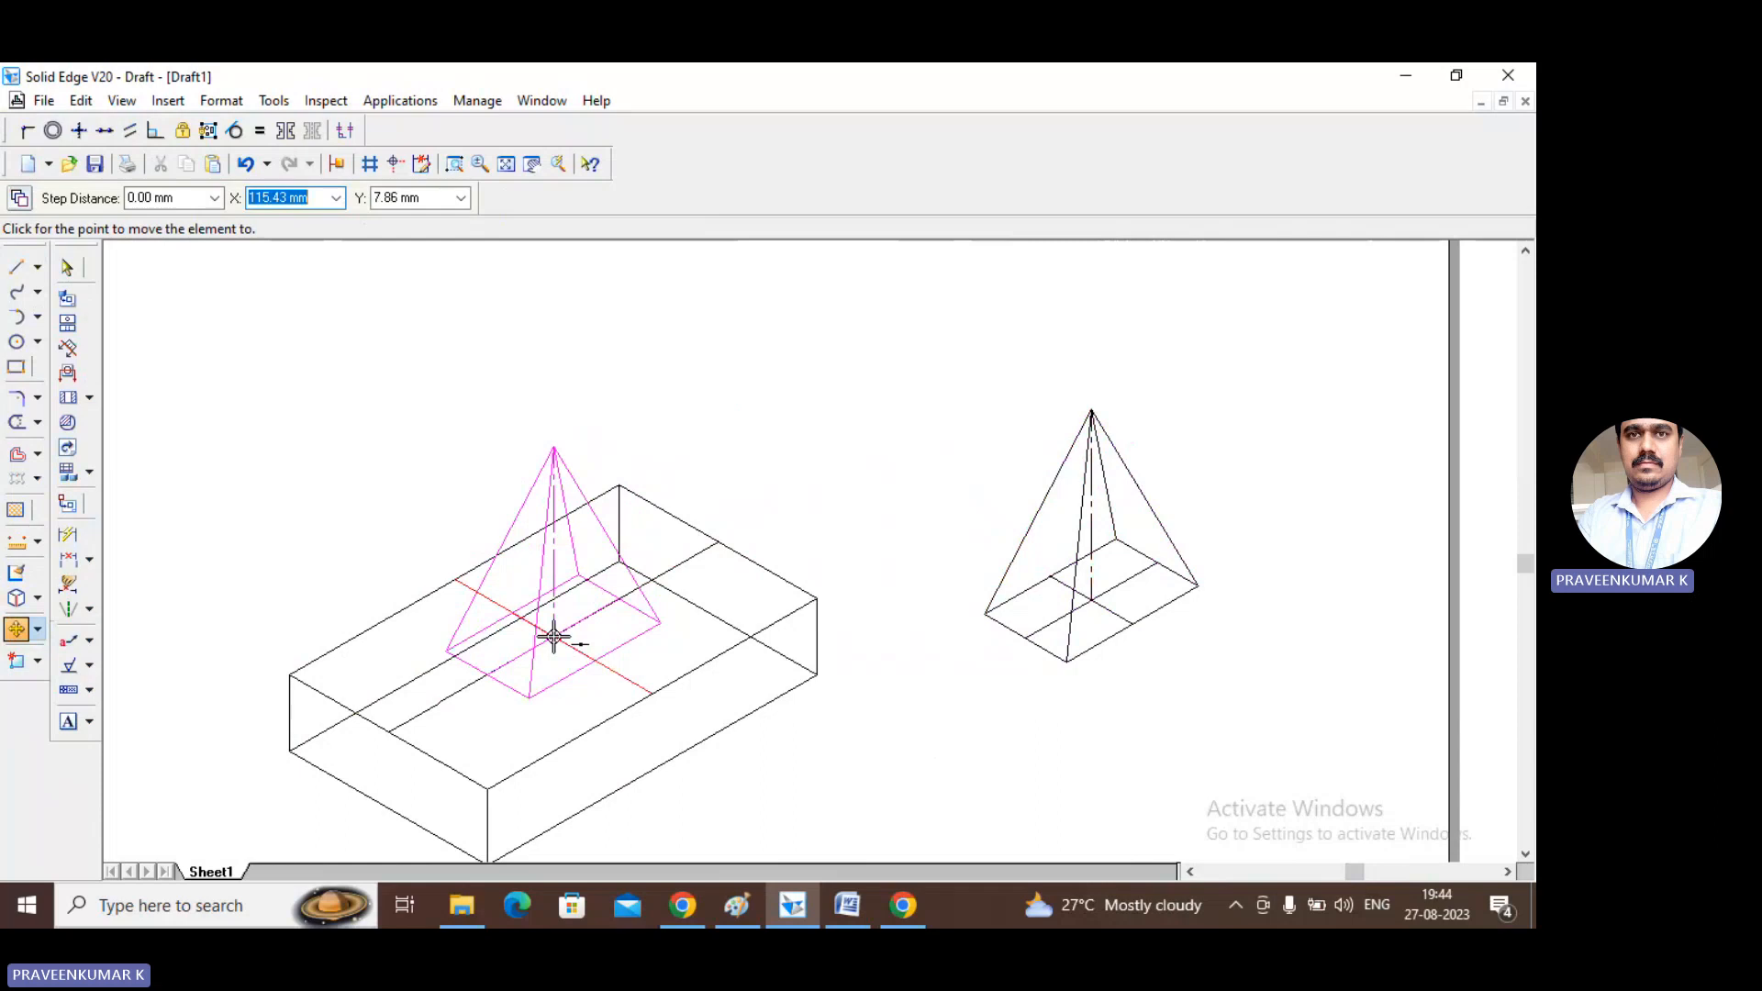
click(554, 636)
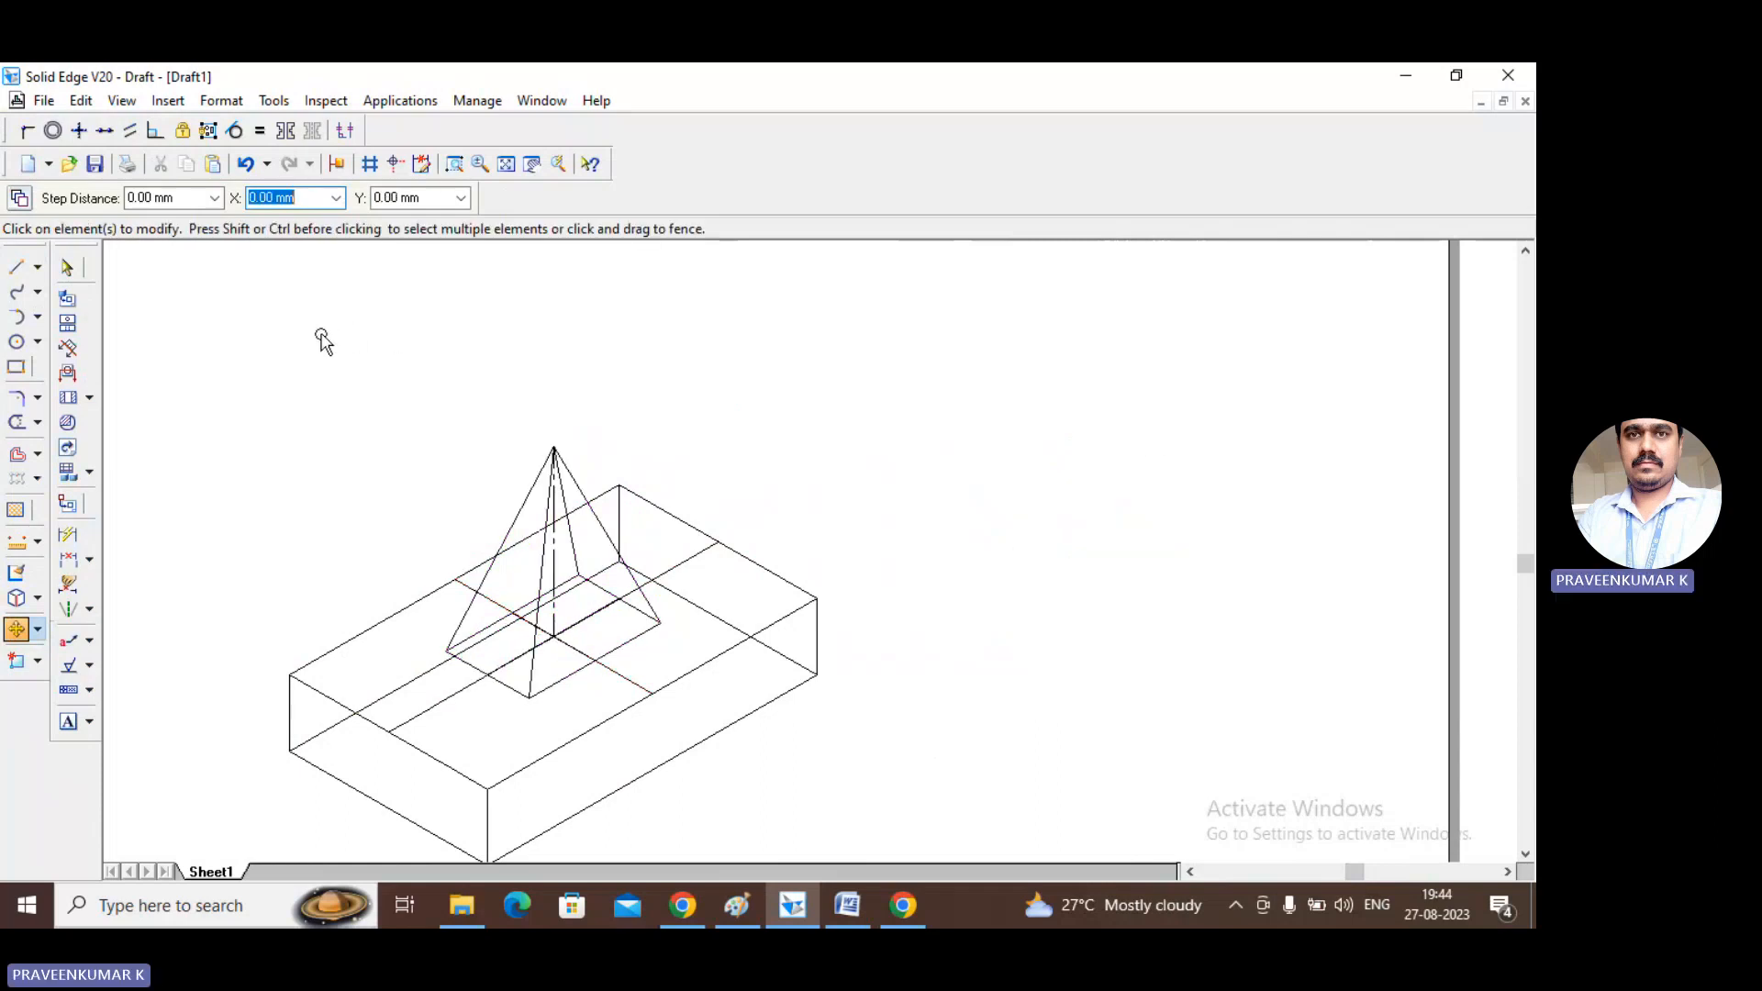
click(67, 267)
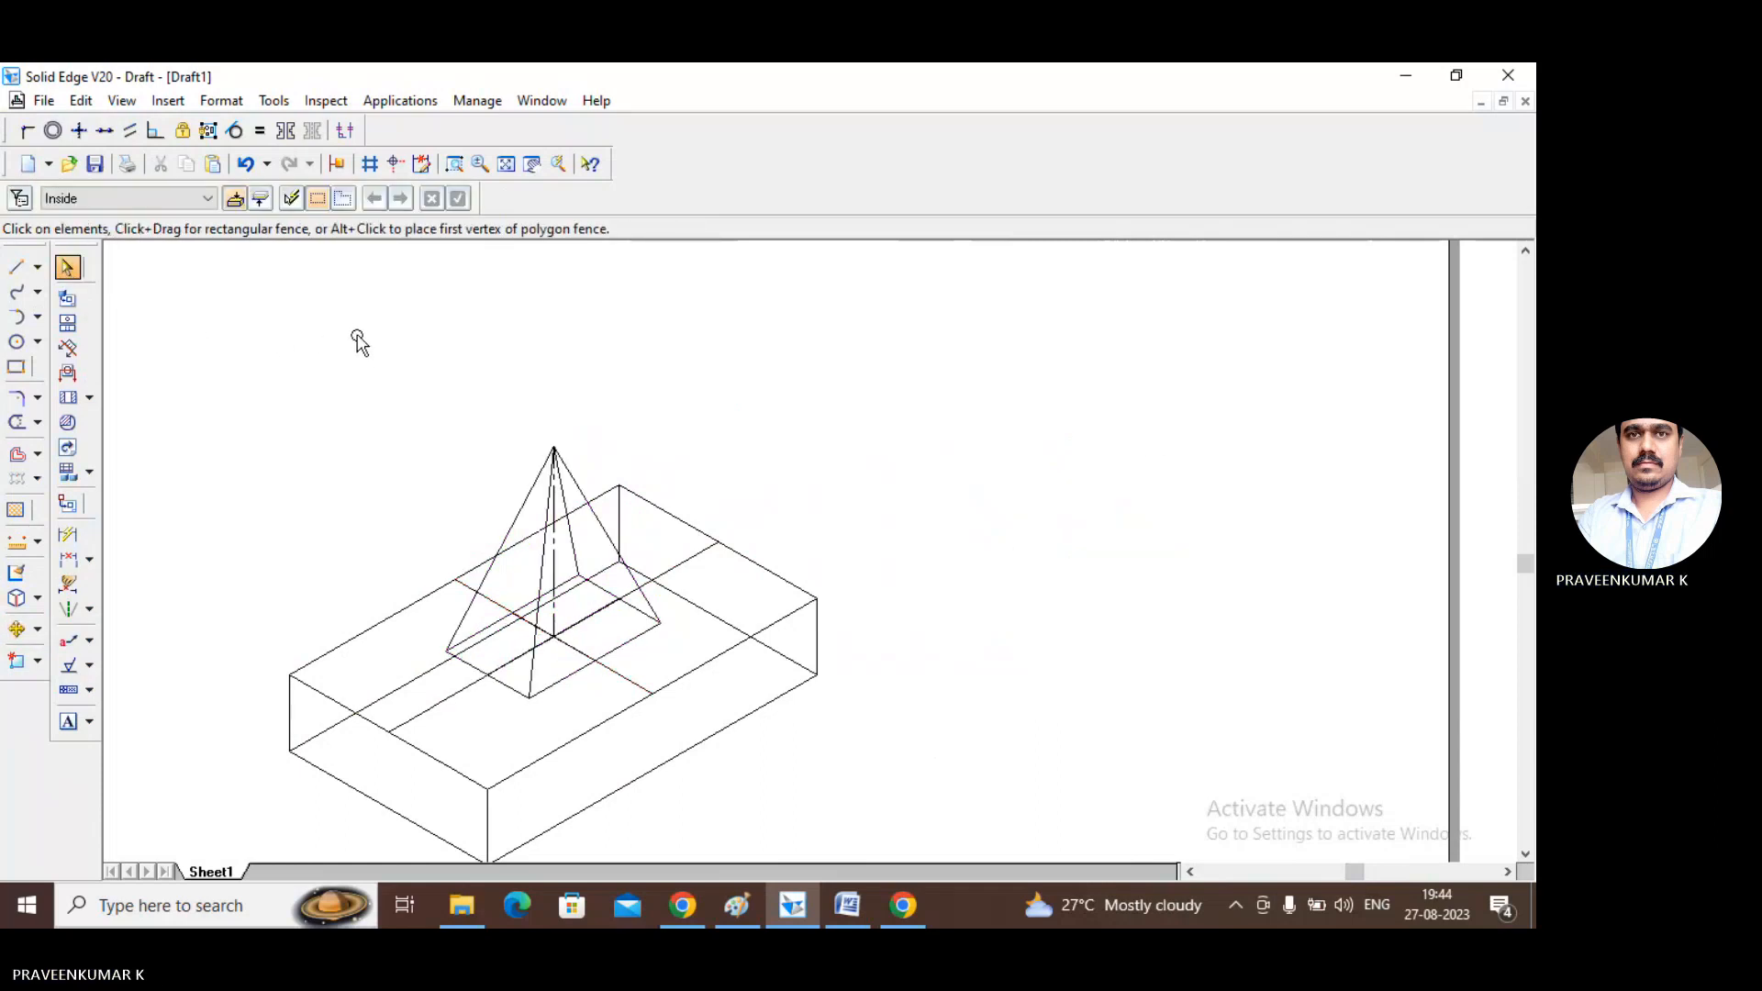
Trim away the slab's hidden bottom edges and the hidden vertical edge at its rear corner.
scroll(358, 340, down, 5)
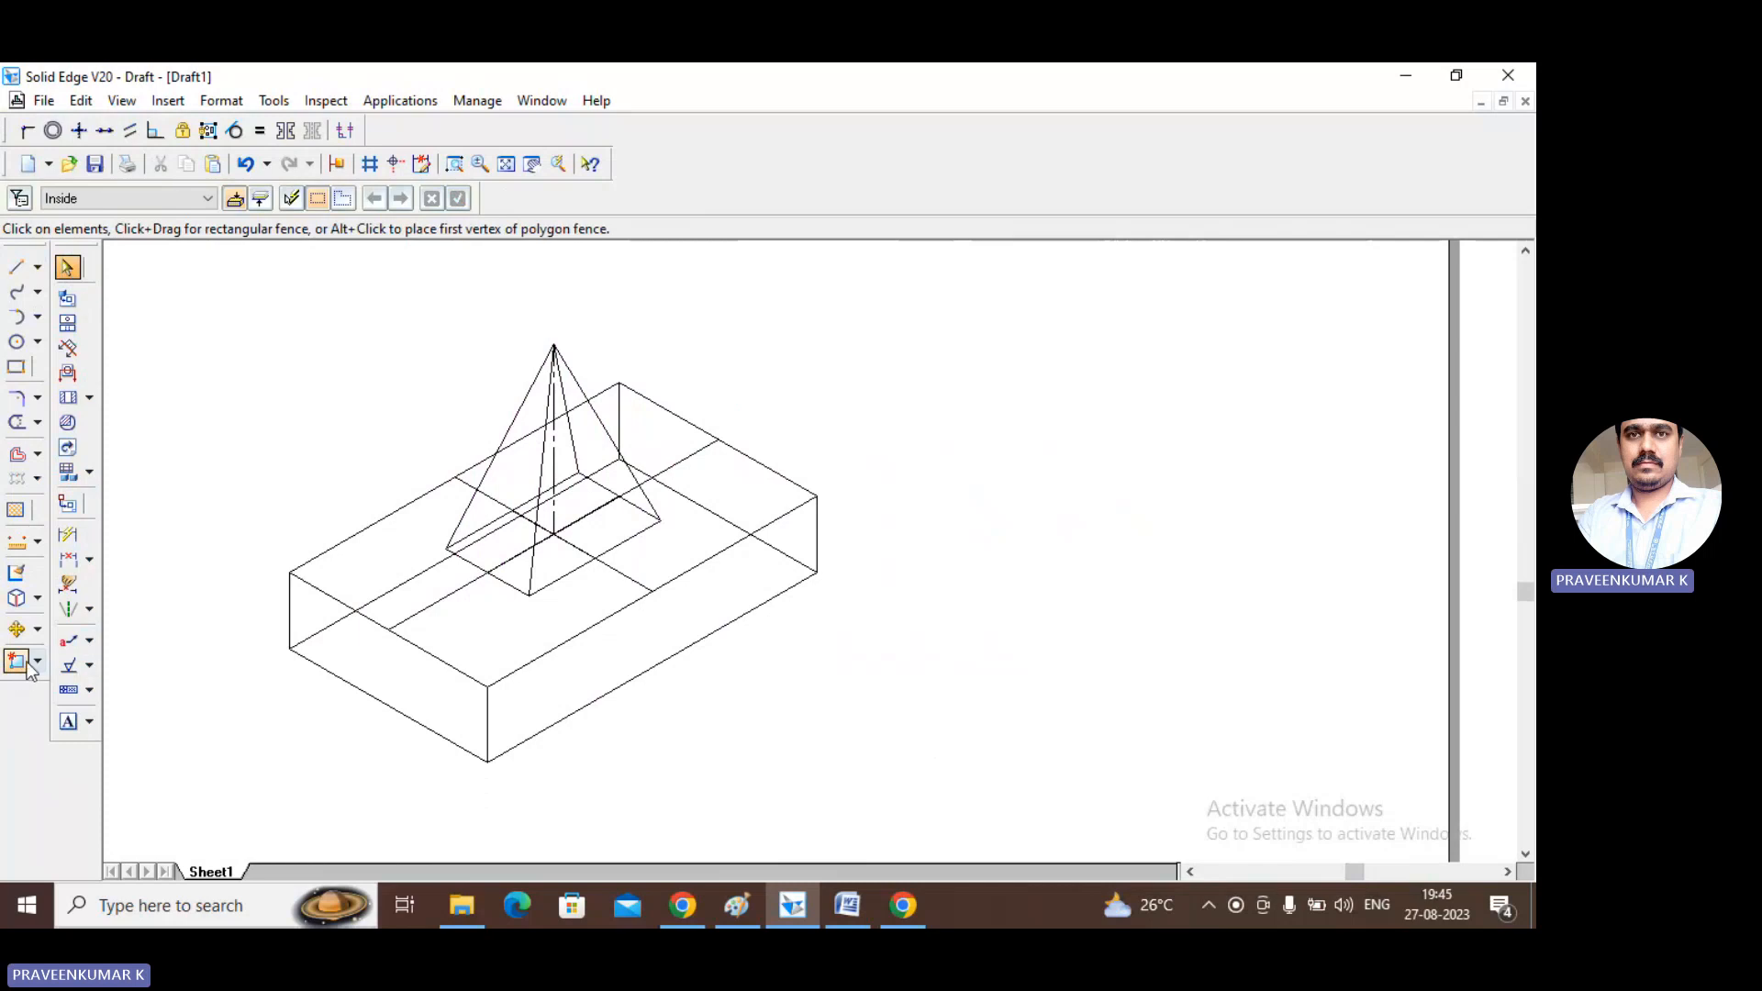
click(17, 422)
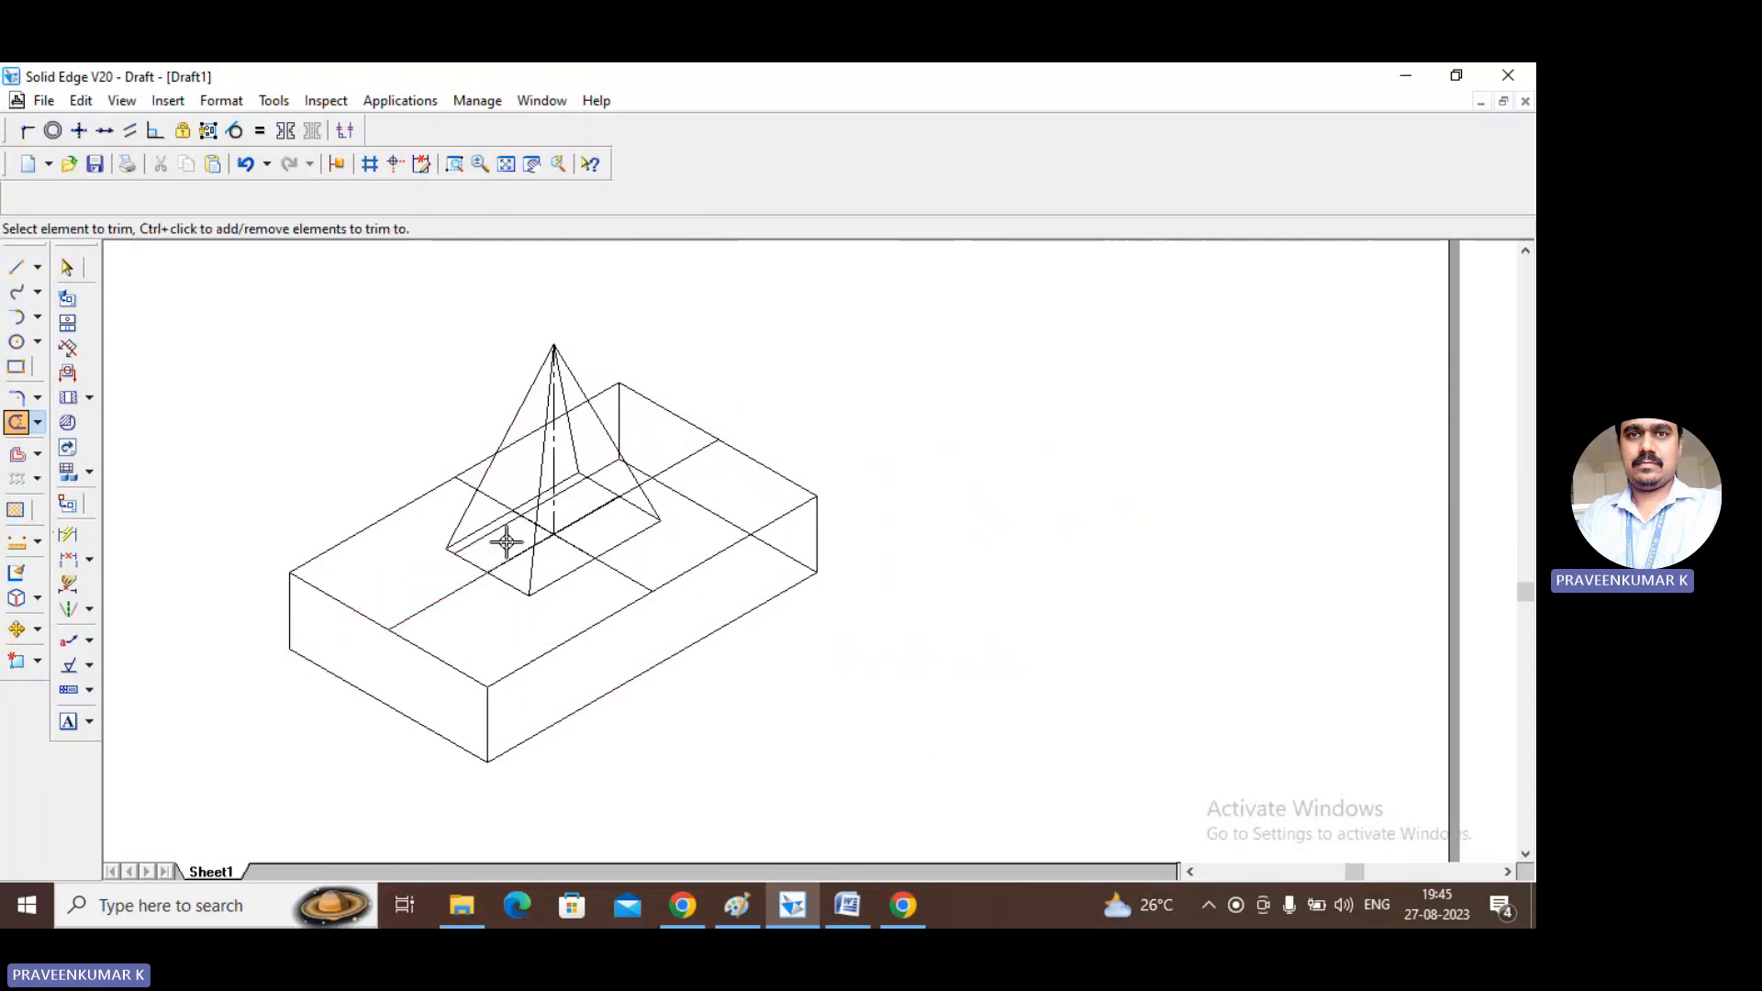
mouse_move(505, 541)
mouse_down()
mouse_move(484, 531)
mouse_move(595, 470)
mouse_up()
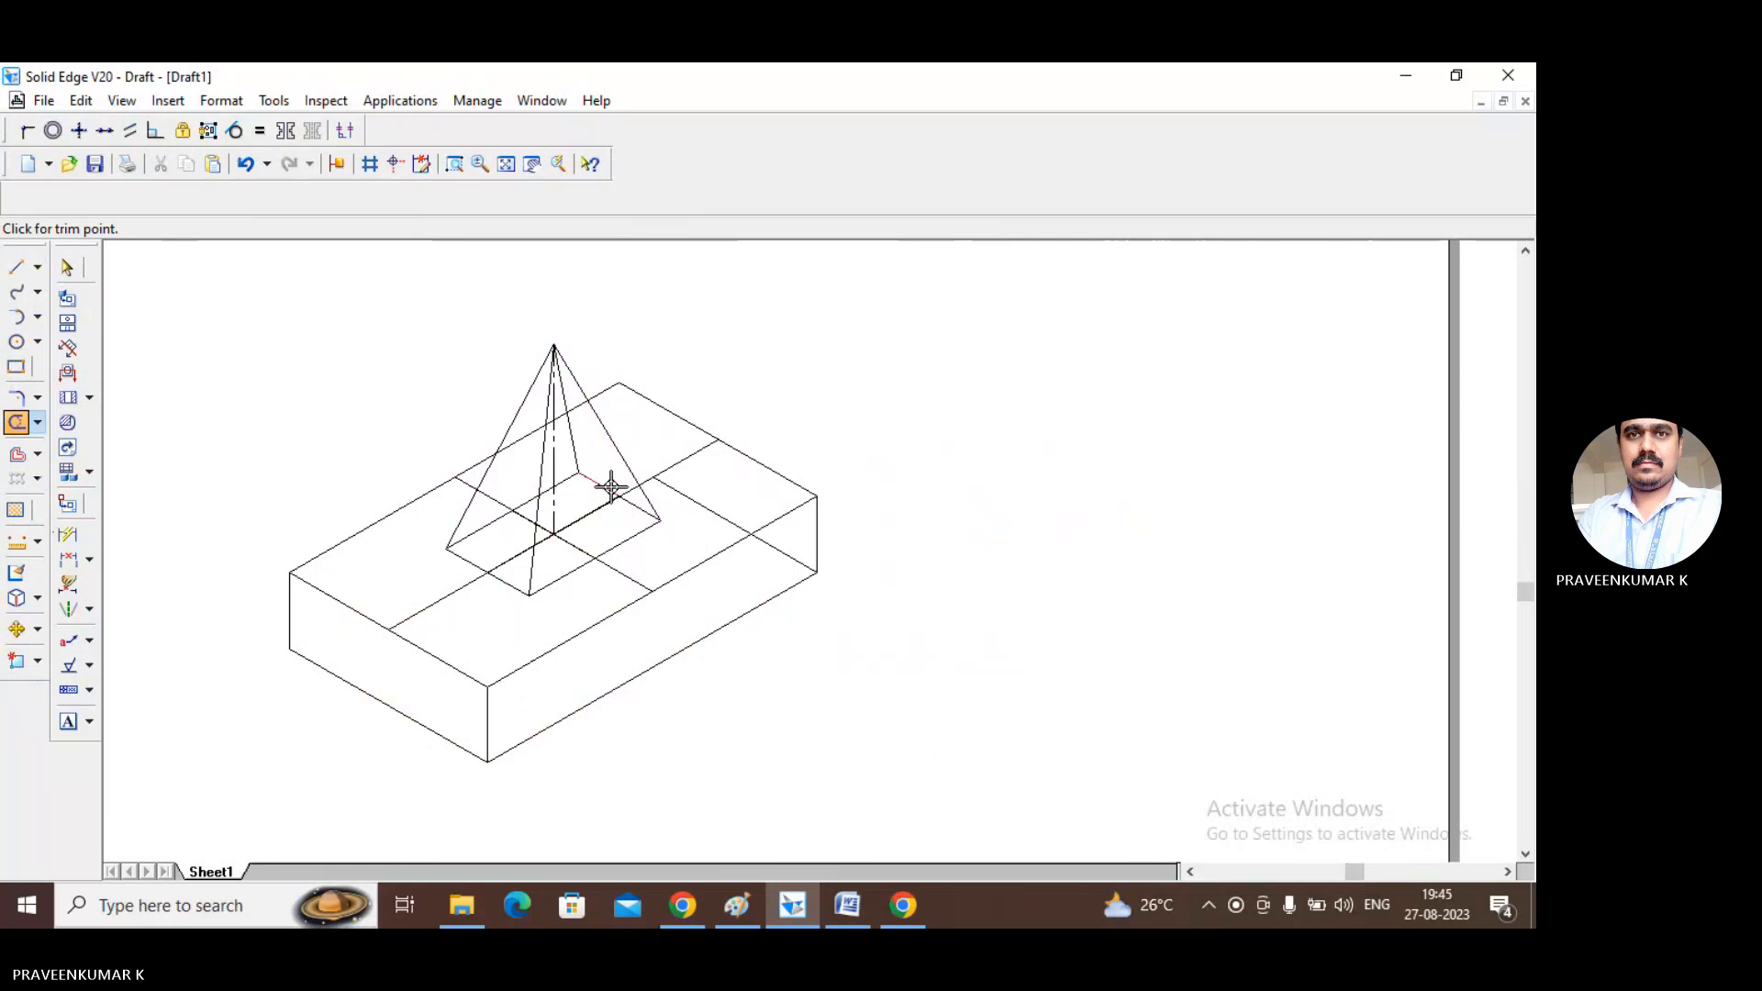
click(782, 547)
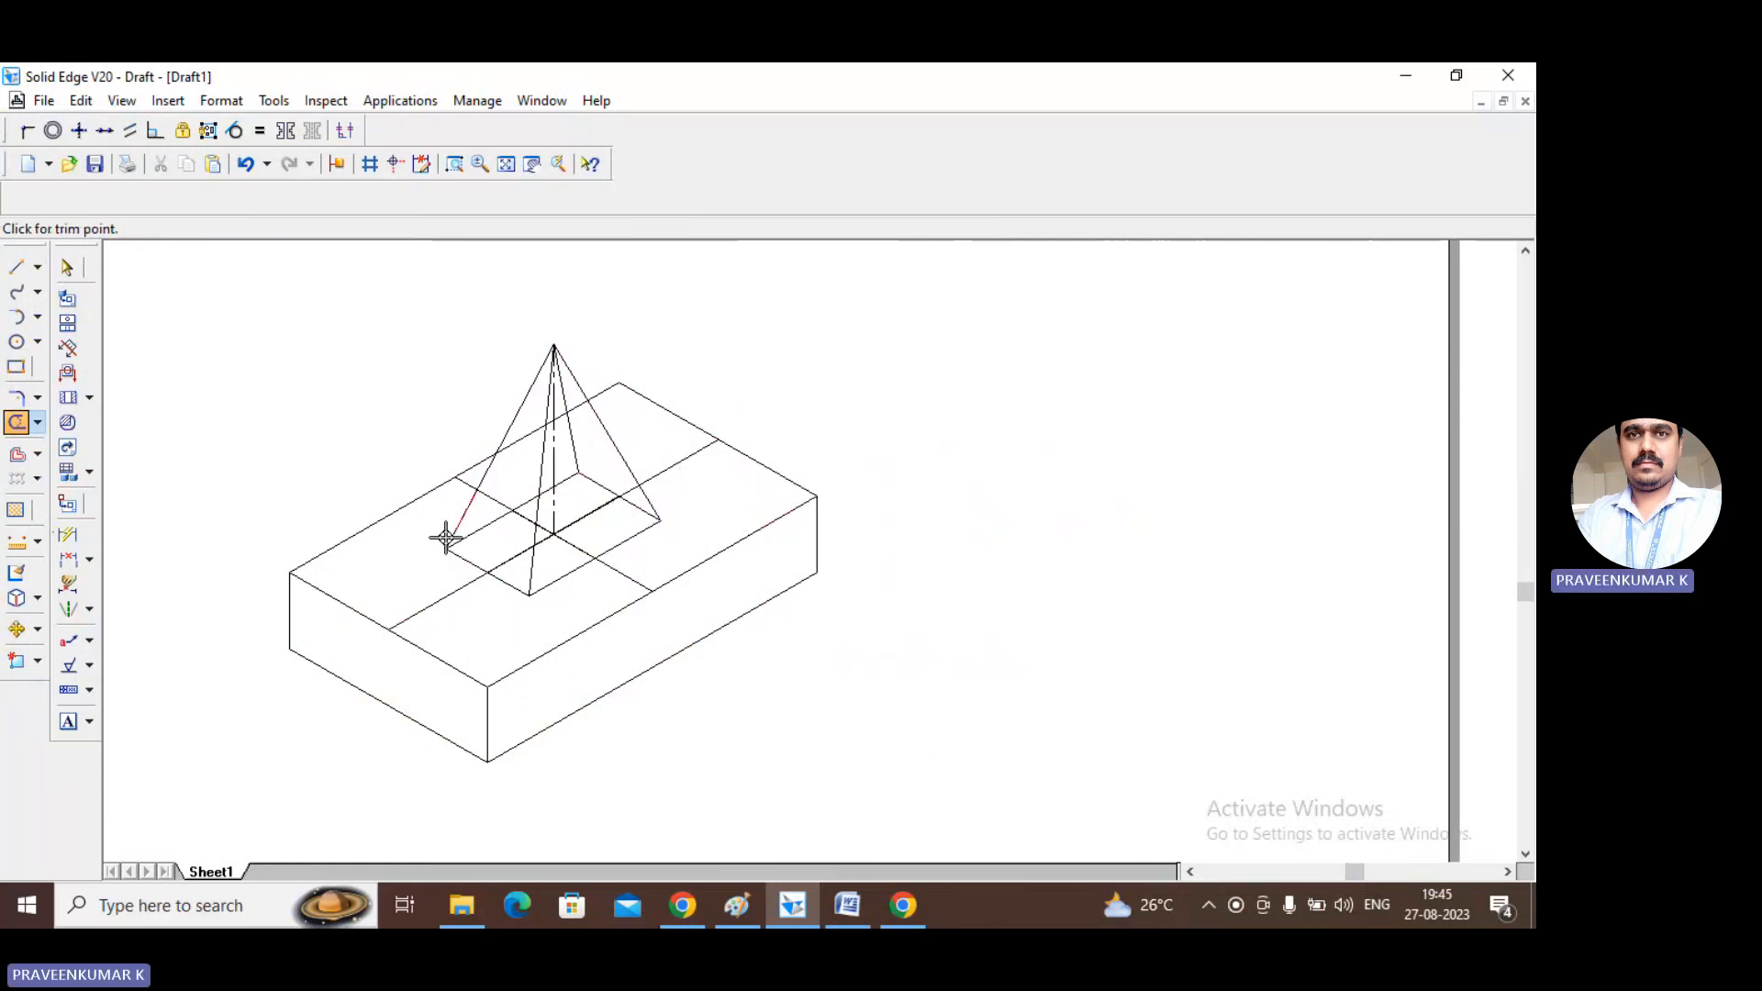
Trim away the pyramid's hidden rear base edges and rear slant edge, undoing the trim that cuts the vertical axis.
click(550, 505)
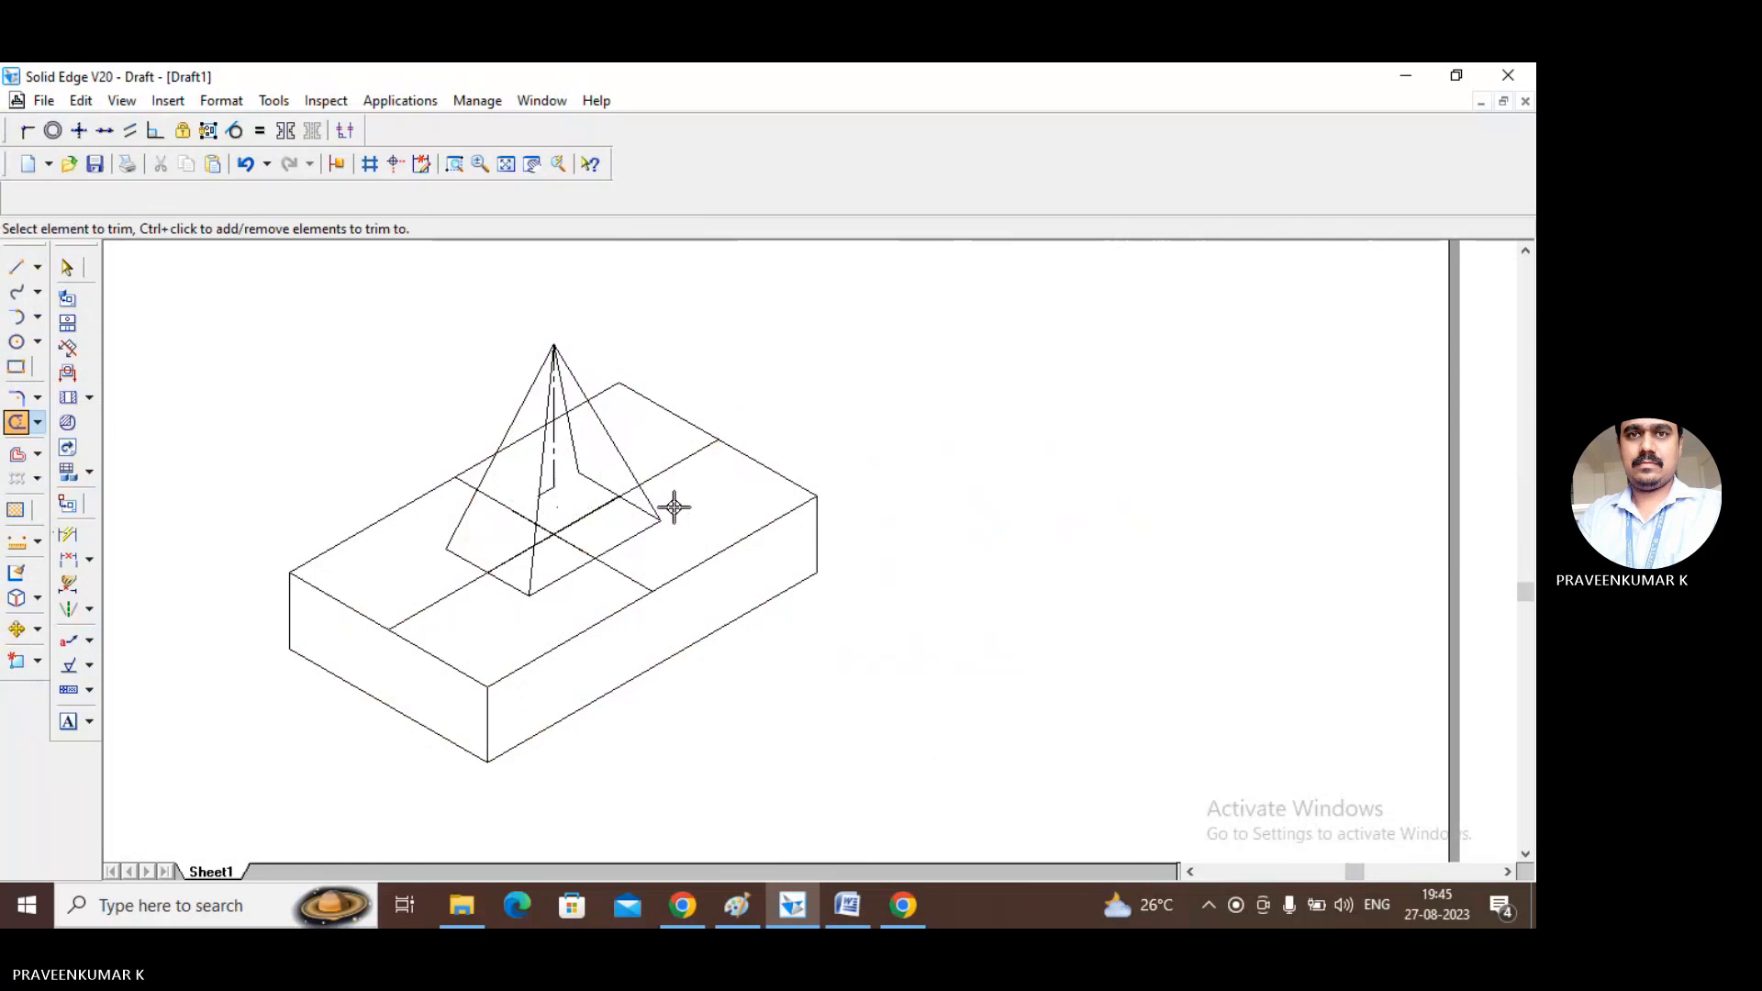
key(ctrl+z)
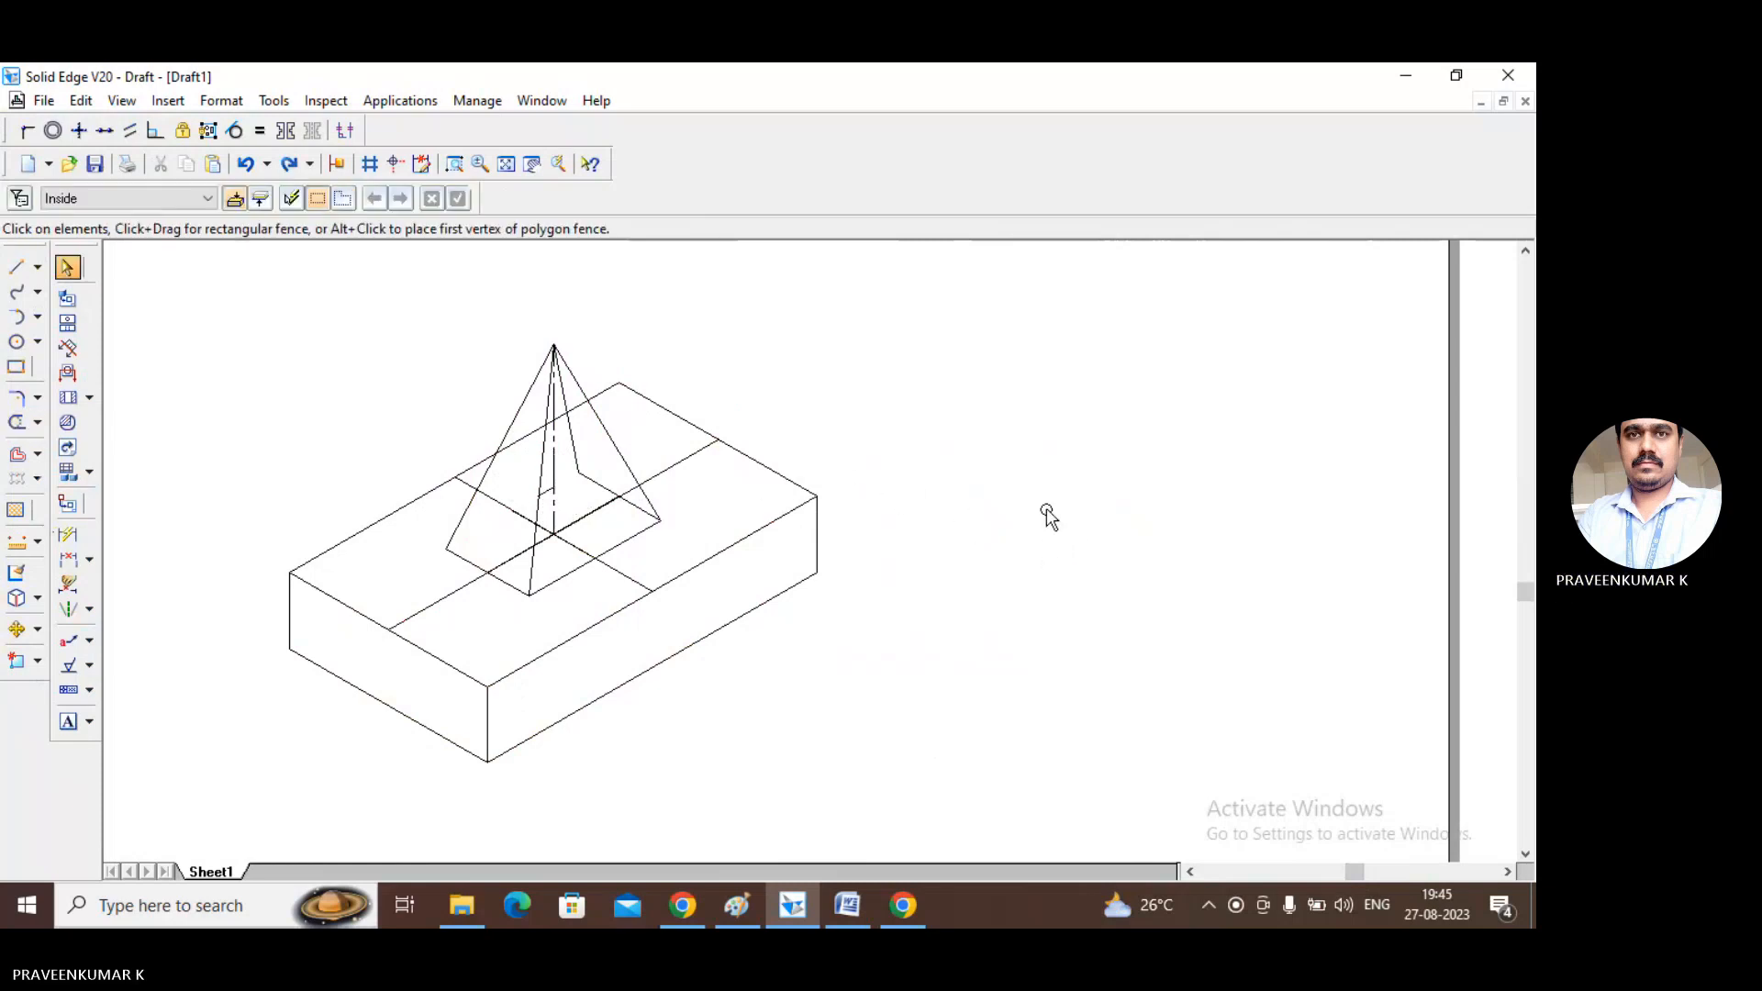
click(16, 422)
click(581, 464)
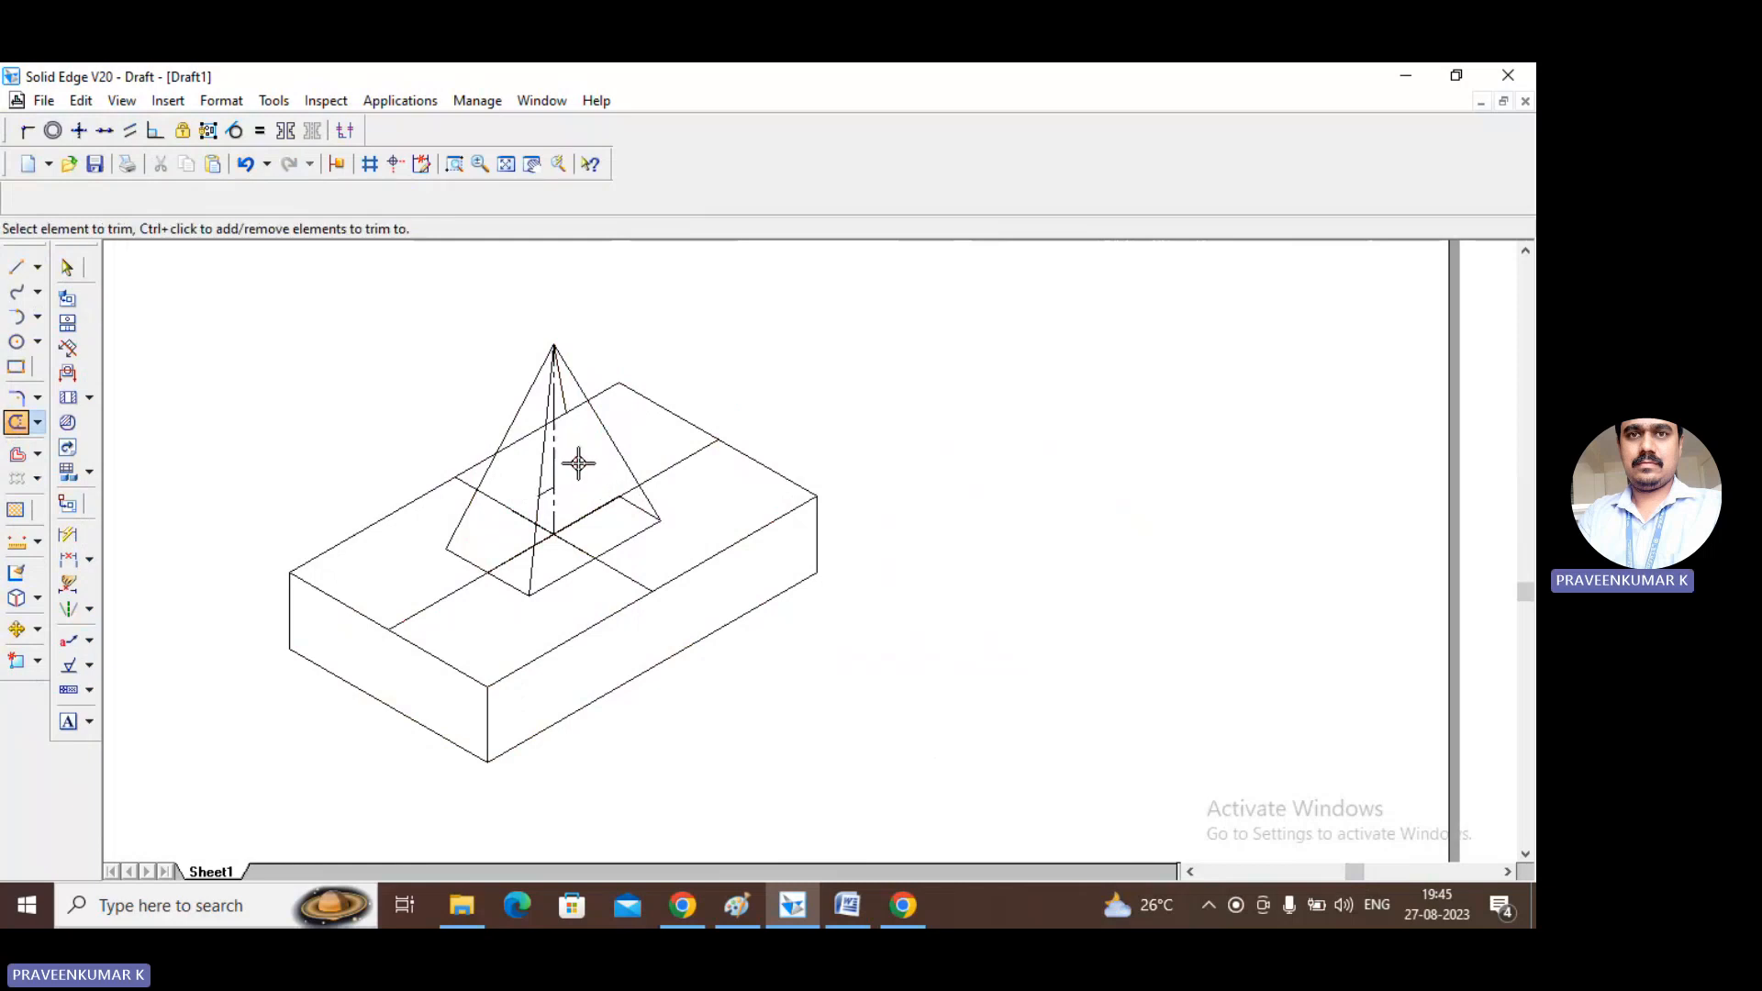
click(560, 386)
click(636, 526)
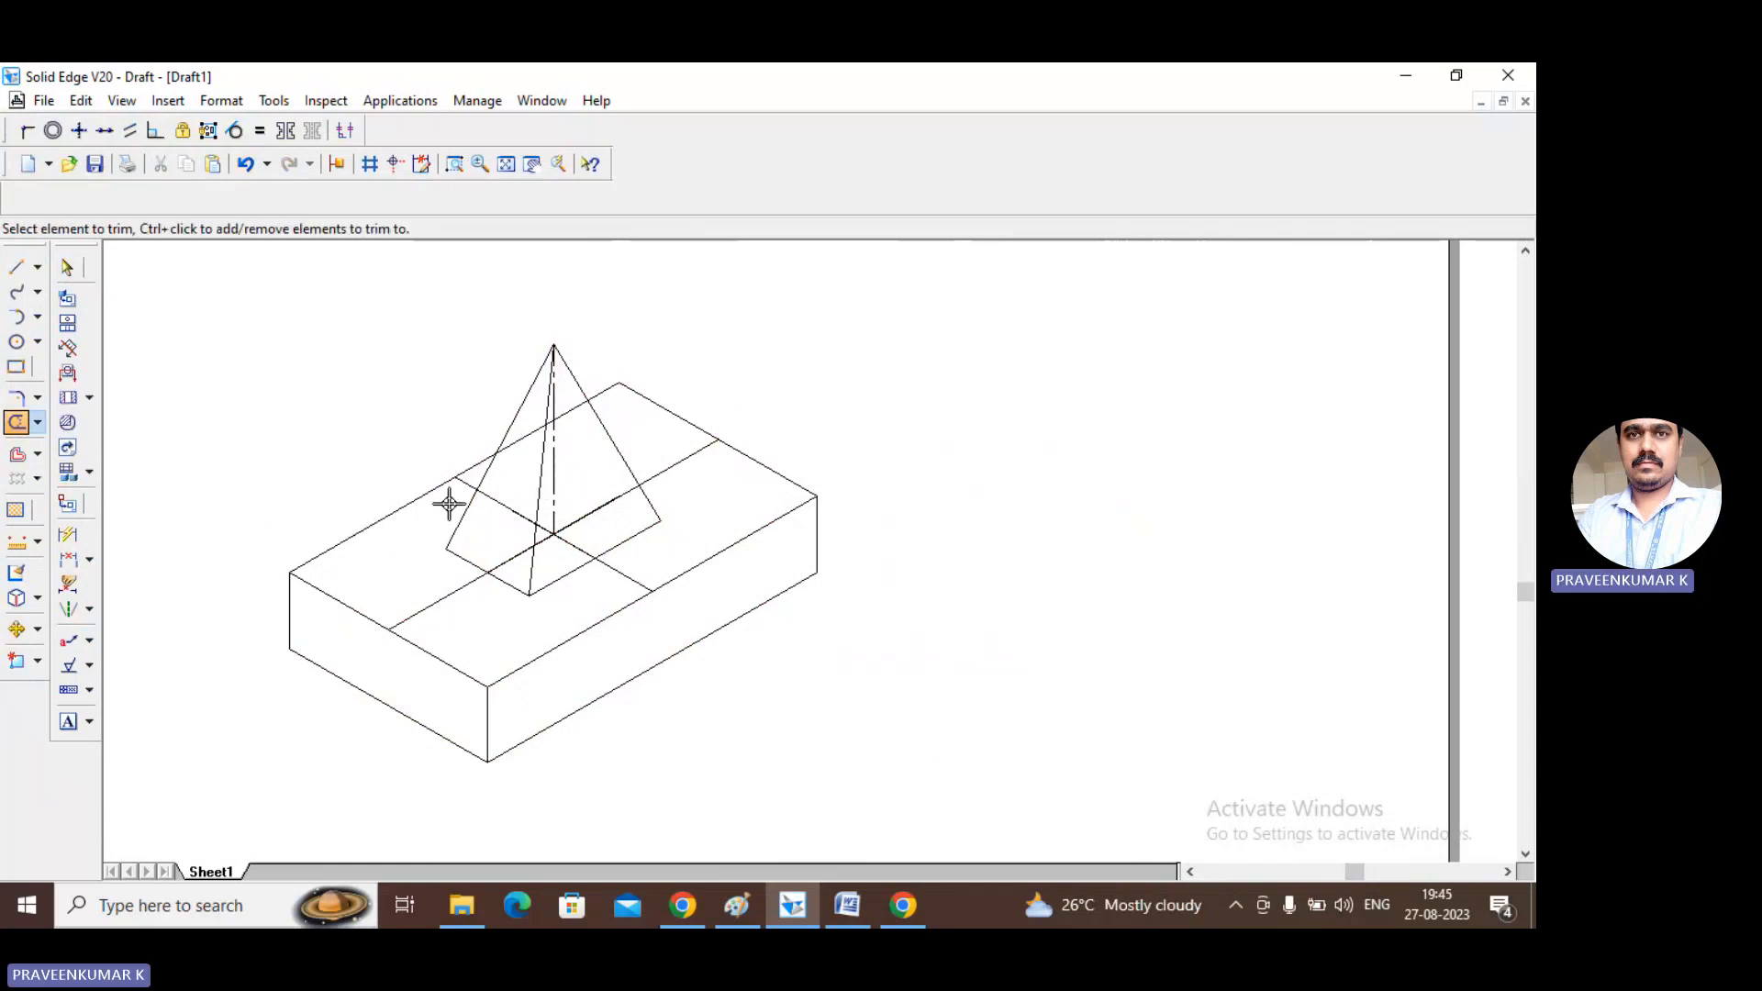
Trim the slab's rear top edge where it passes behind the pyramid, and remove the slab's short centre line.
click(506, 452)
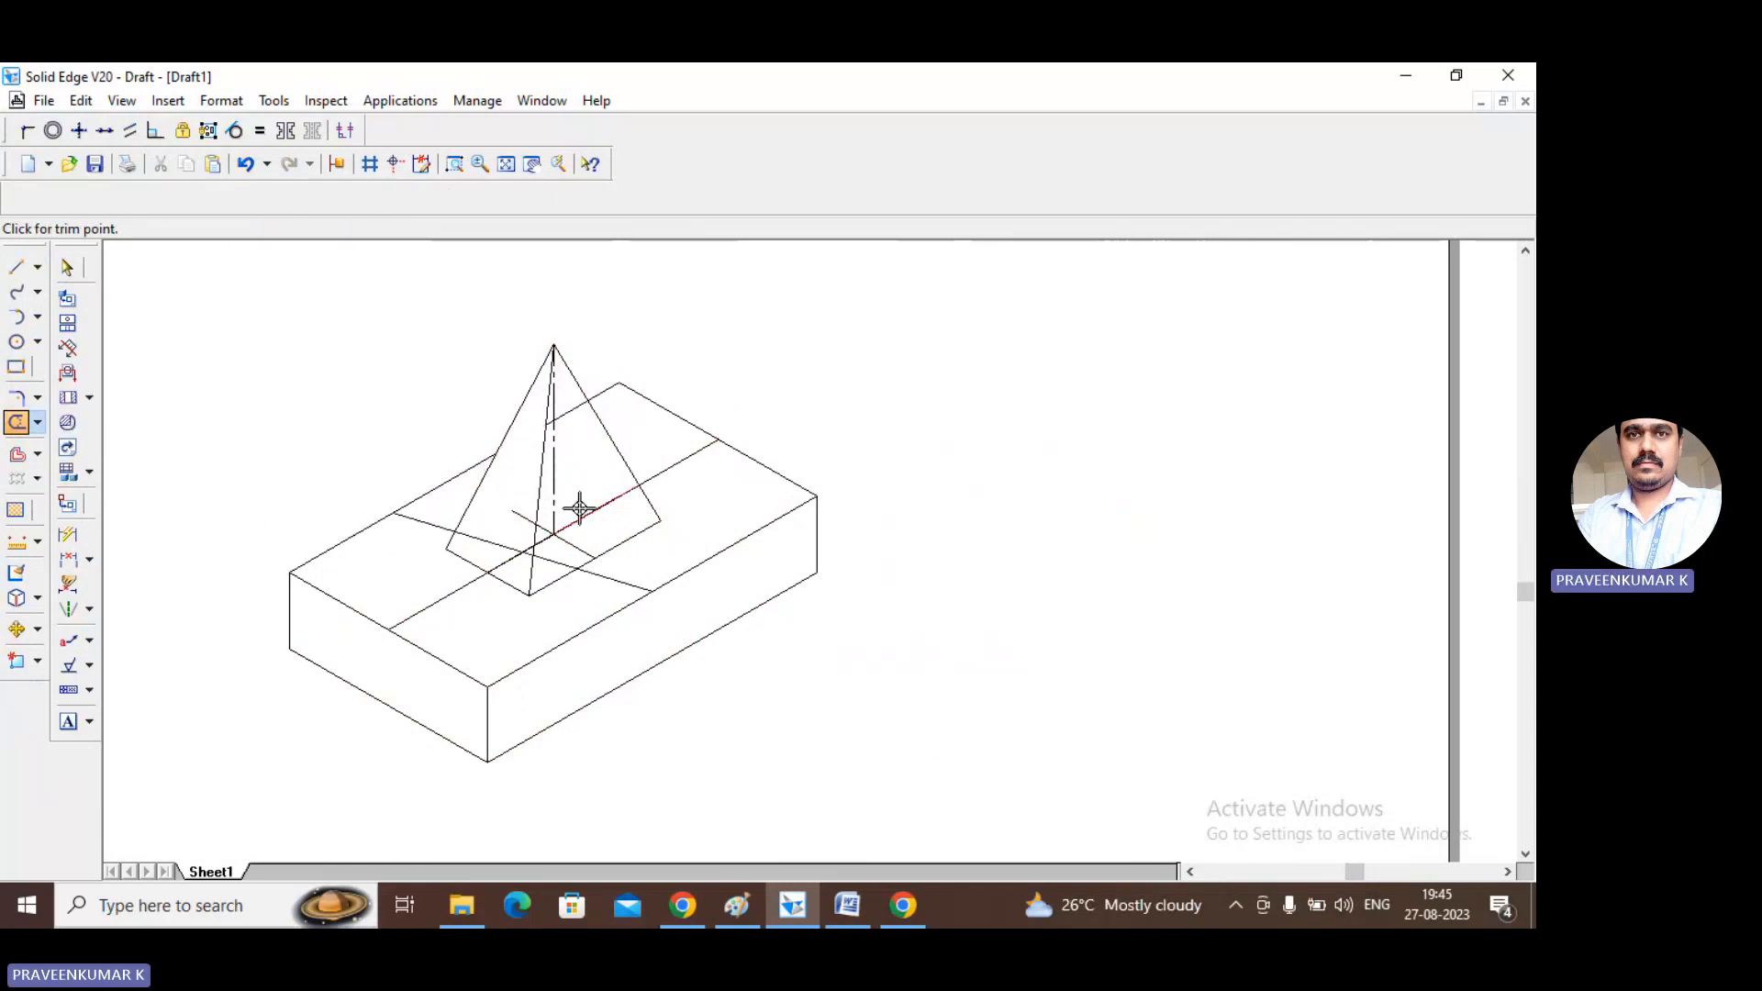
click(570, 408)
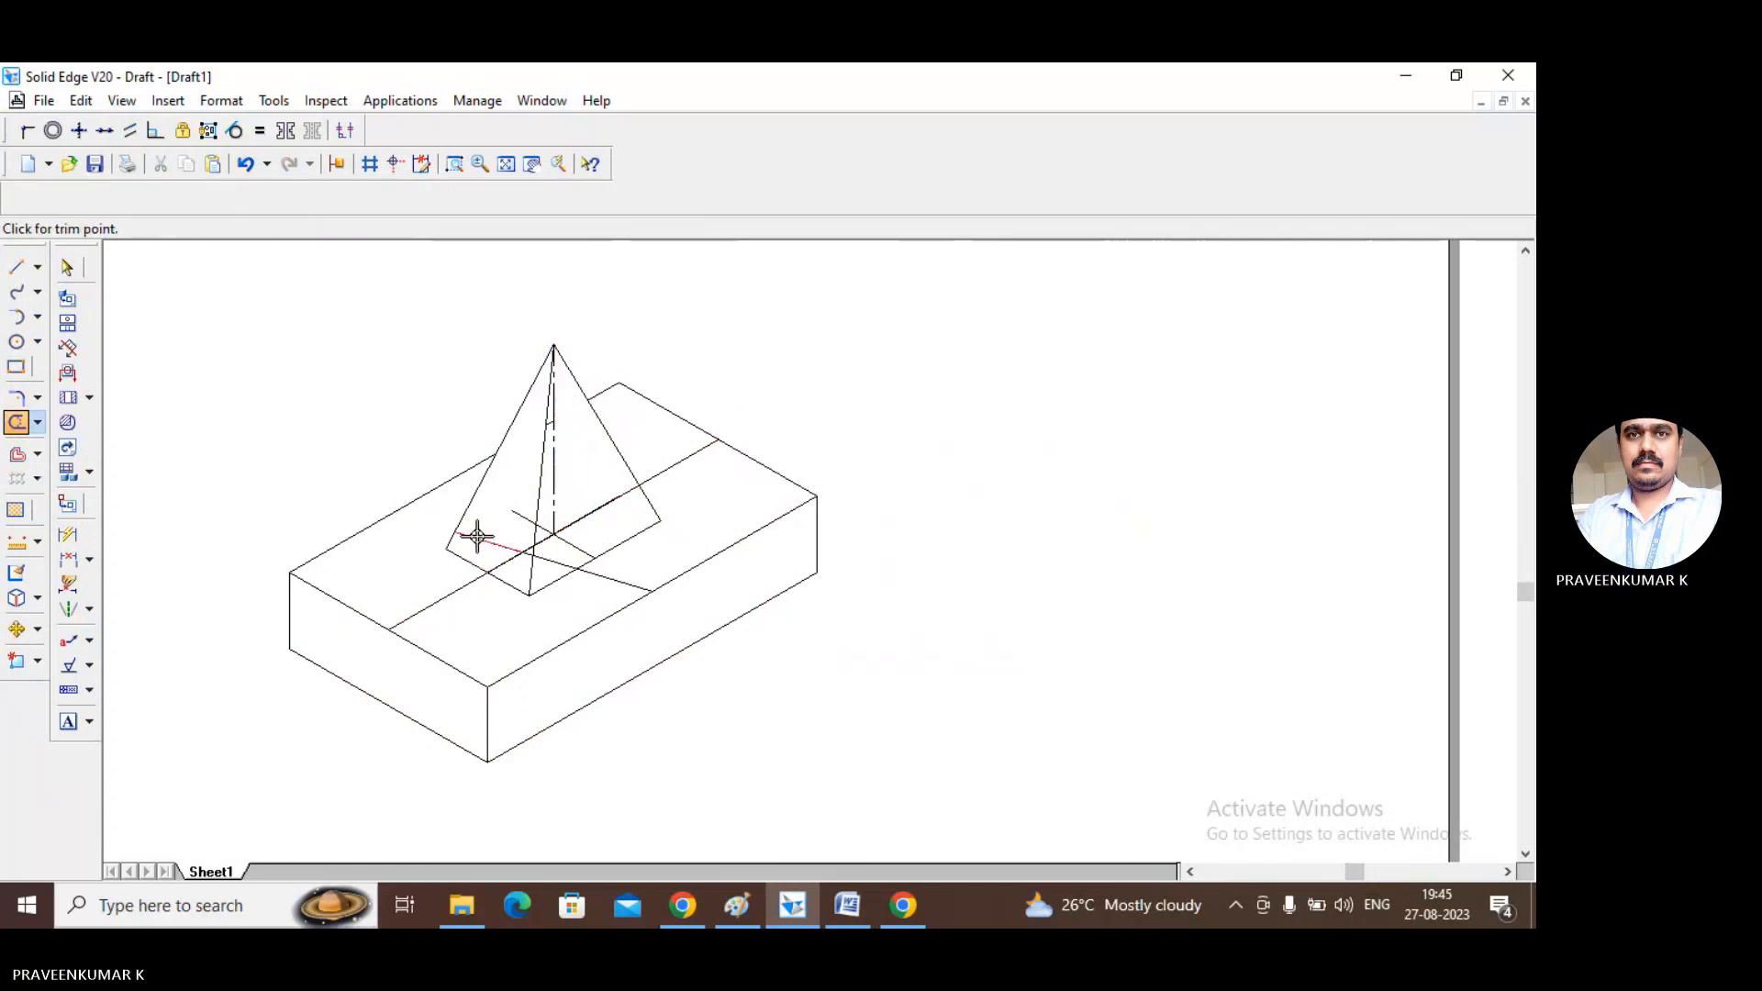
mouse_move(539, 537)
mouse_down()
mouse_move(531, 550)
mouse_move(590, 575)
mouse_up()
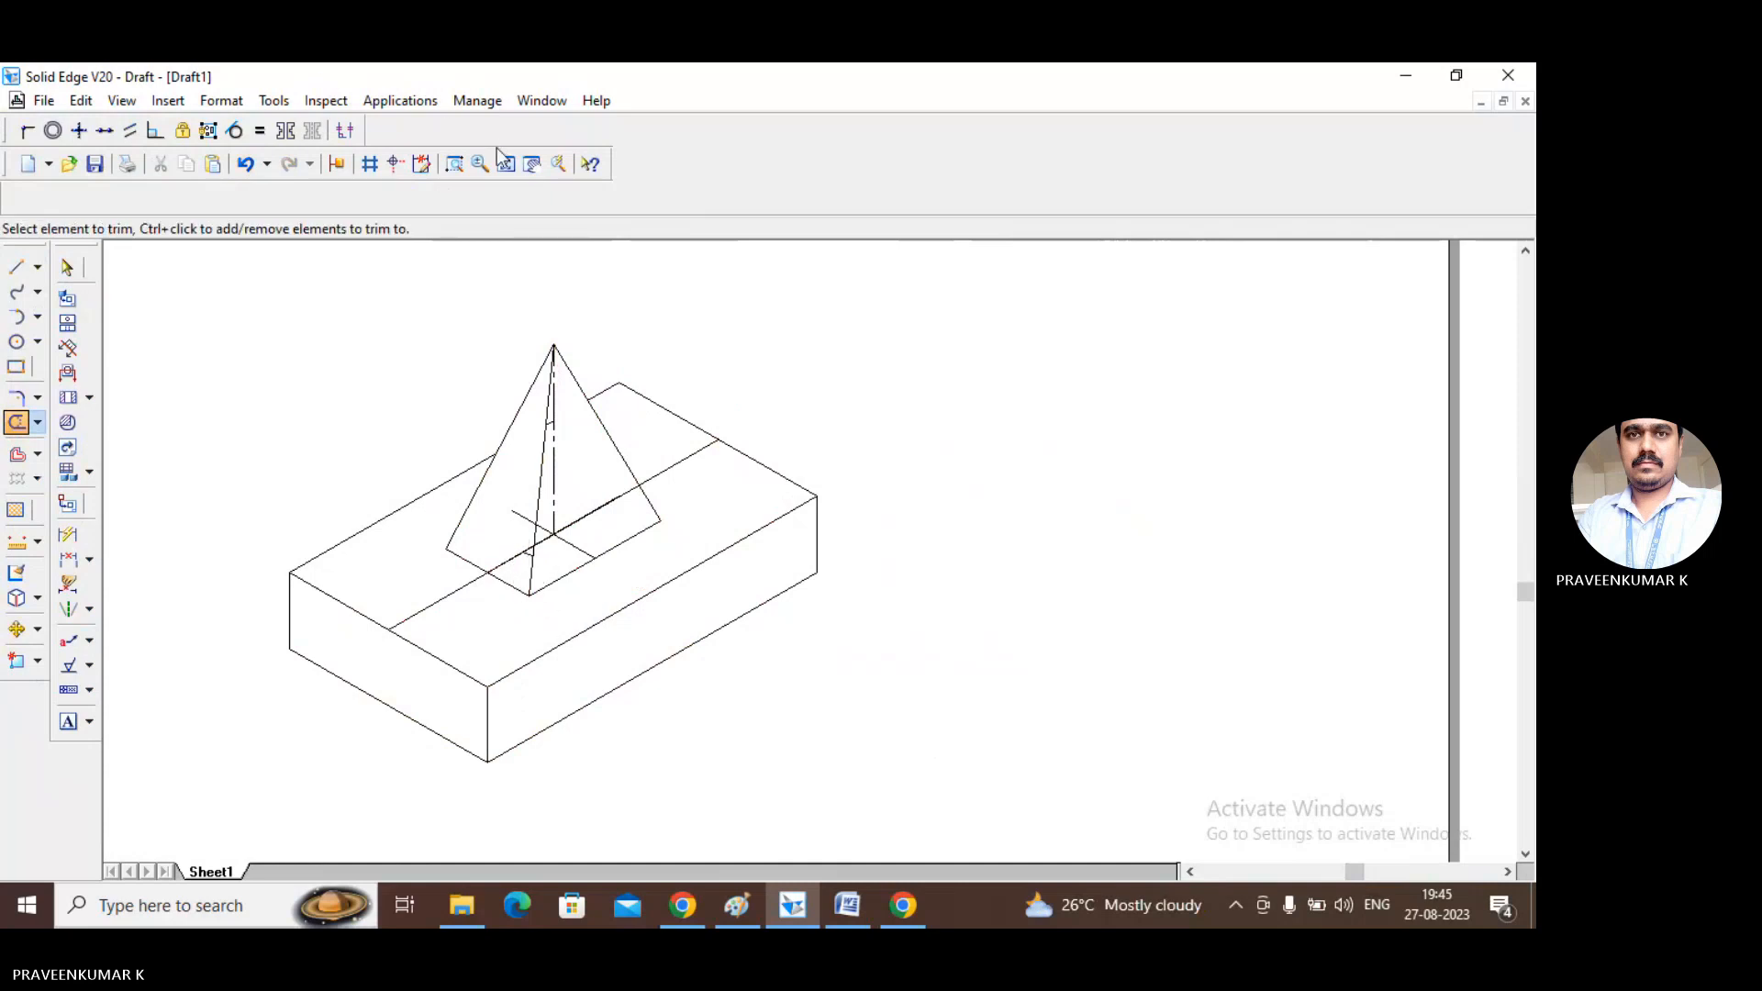
Trim the leftover line stubs beside the pyramid's front slant edge, one near the base and one reaching the vertical axis.
click(454, 163)
drag(433, 309, 650, 639)
click(66, 267)
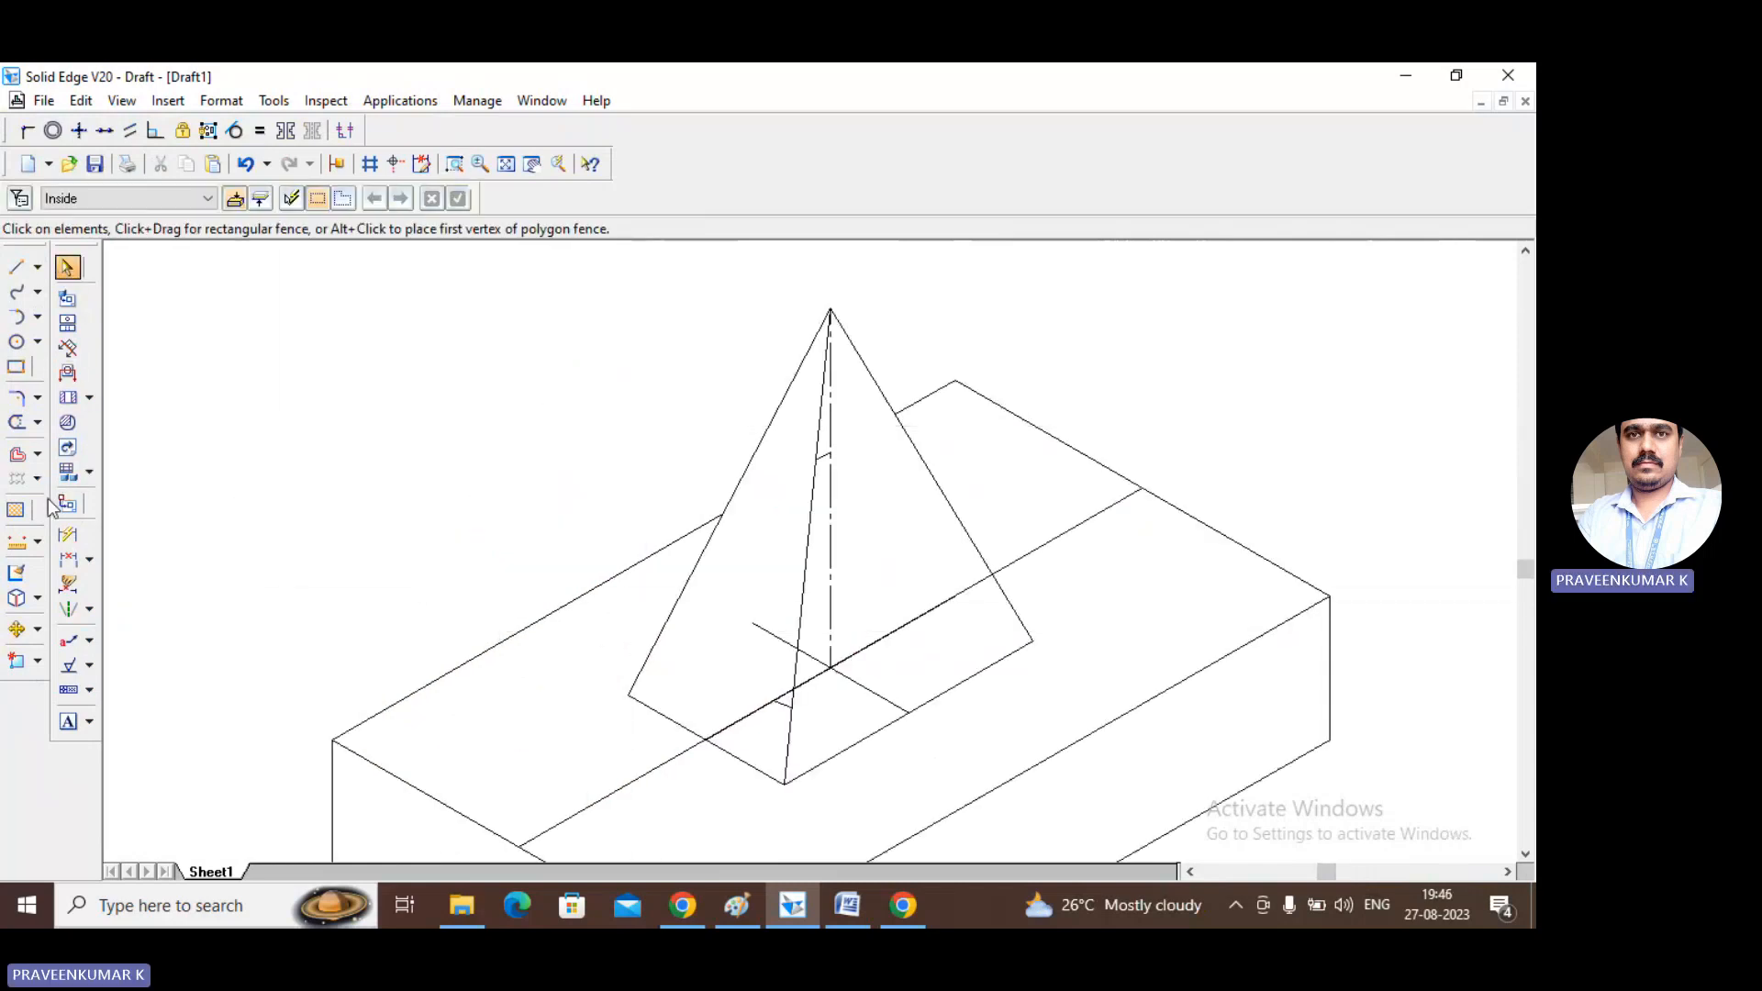
click(15, 422)
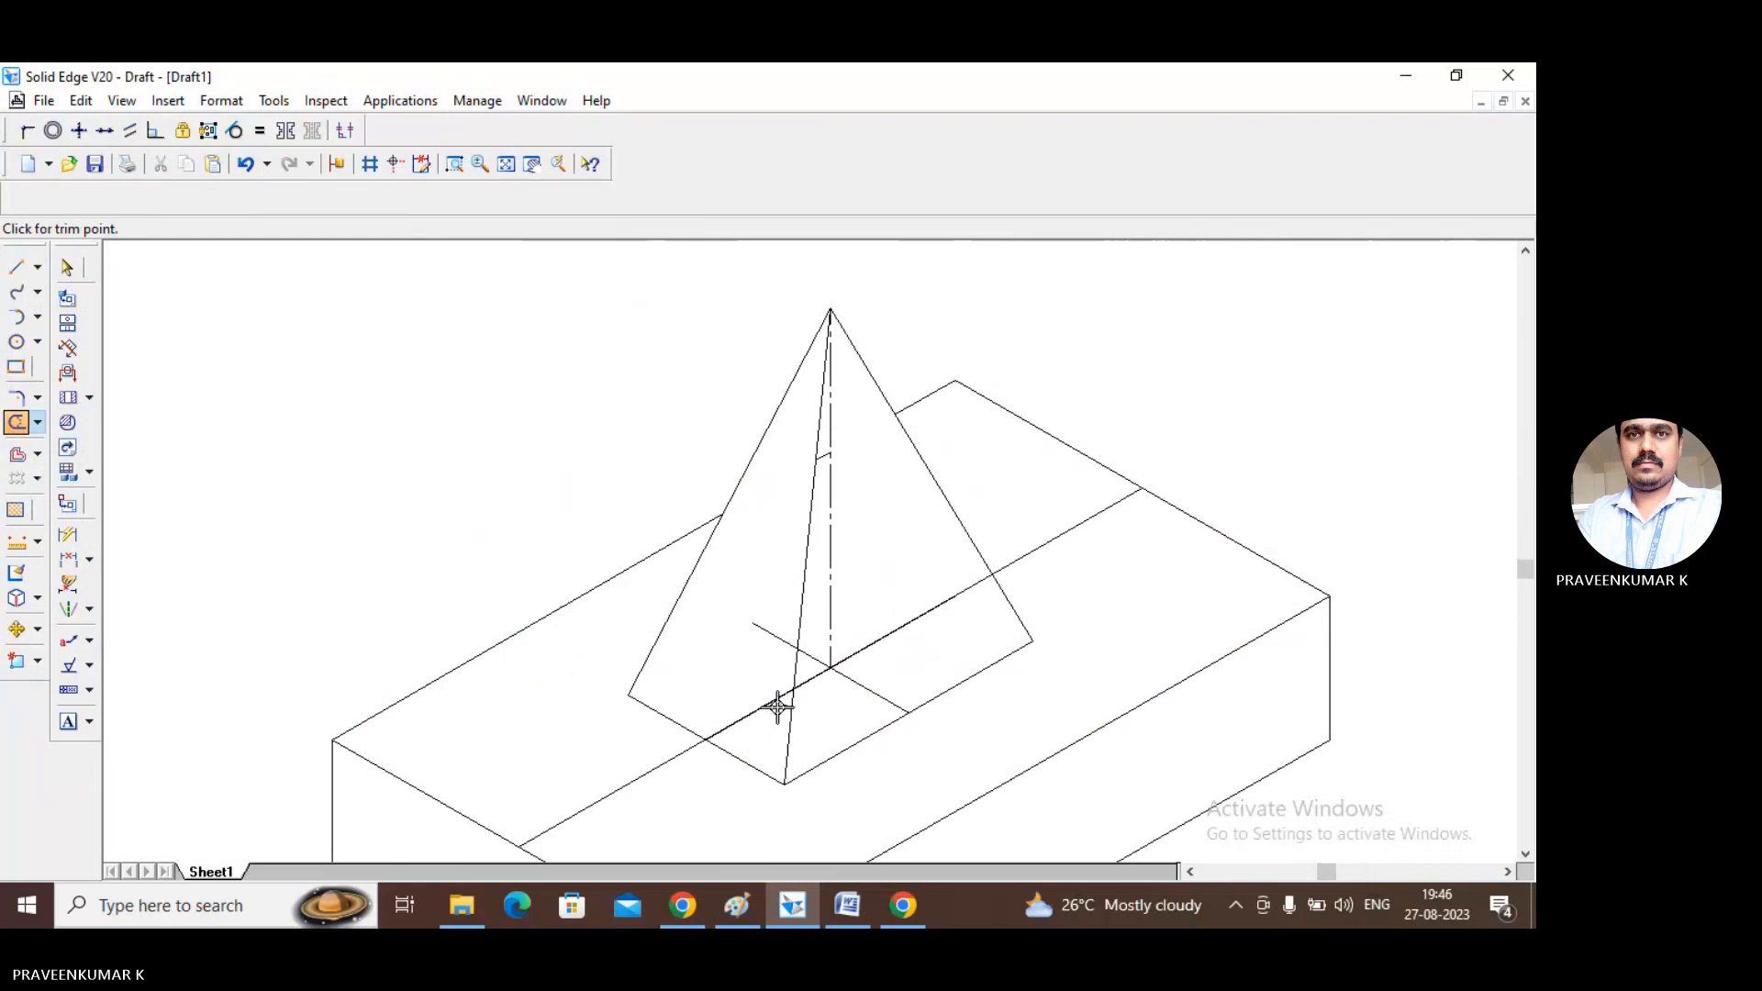
click(822, 458)
click(457, 171)
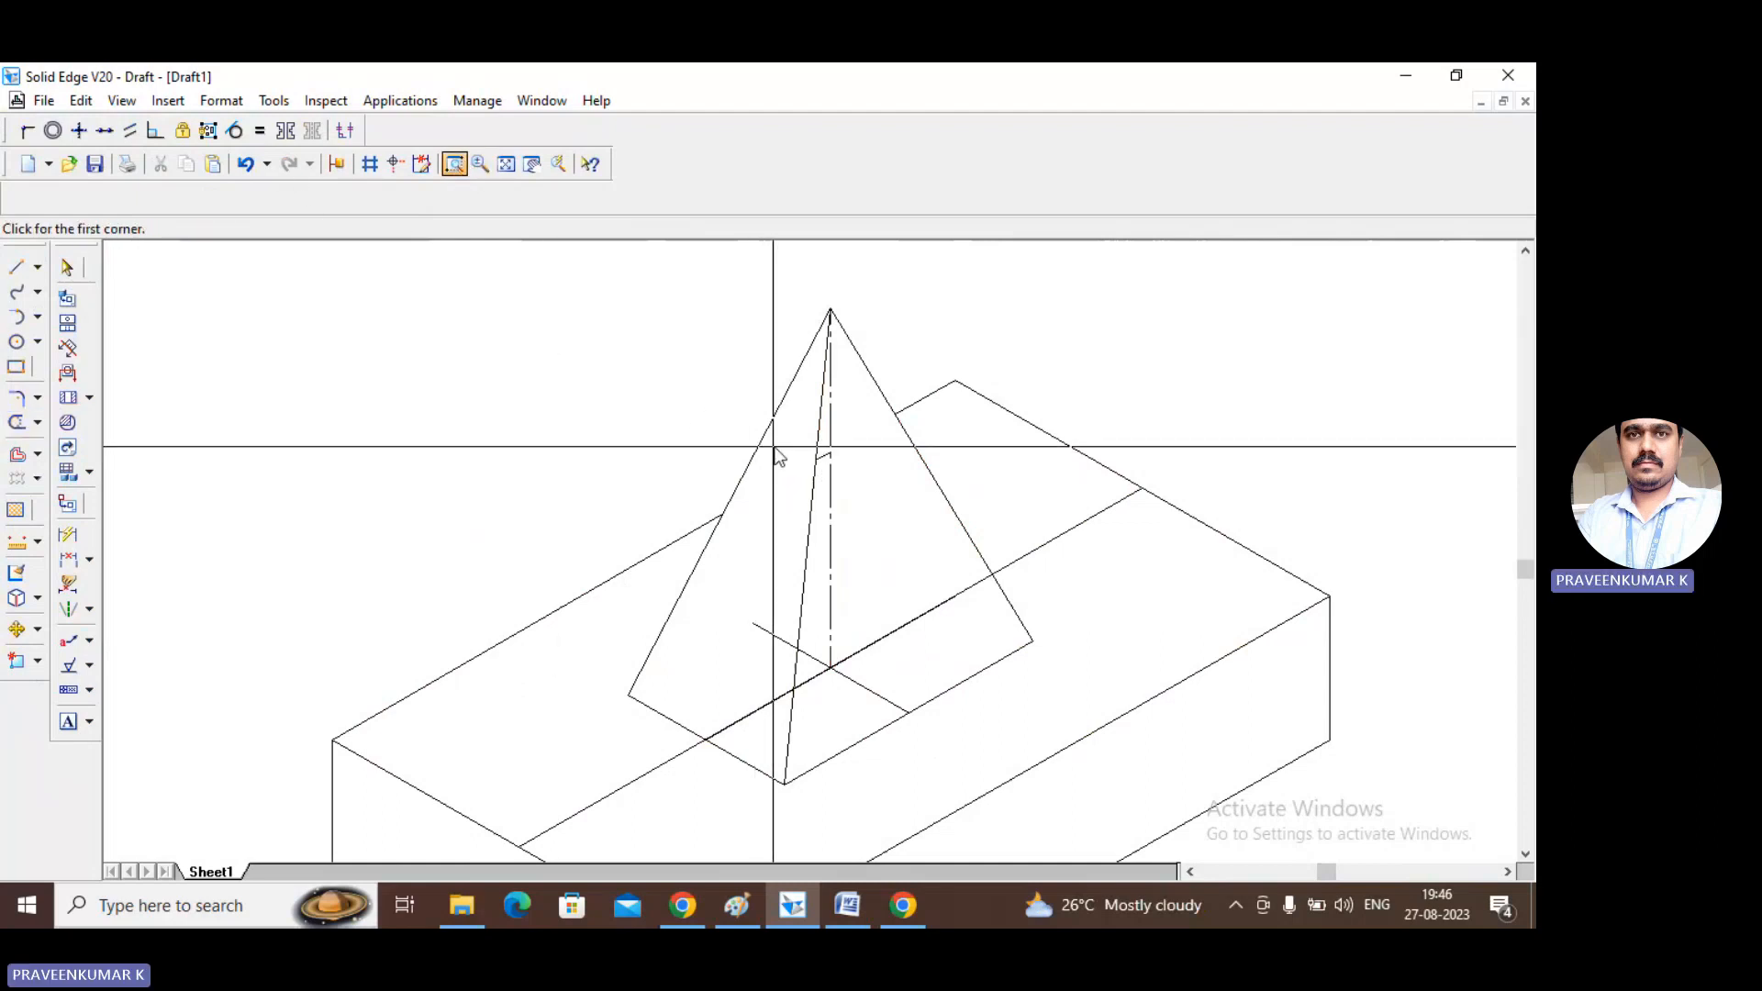
drag(796, 428, 867, 462)
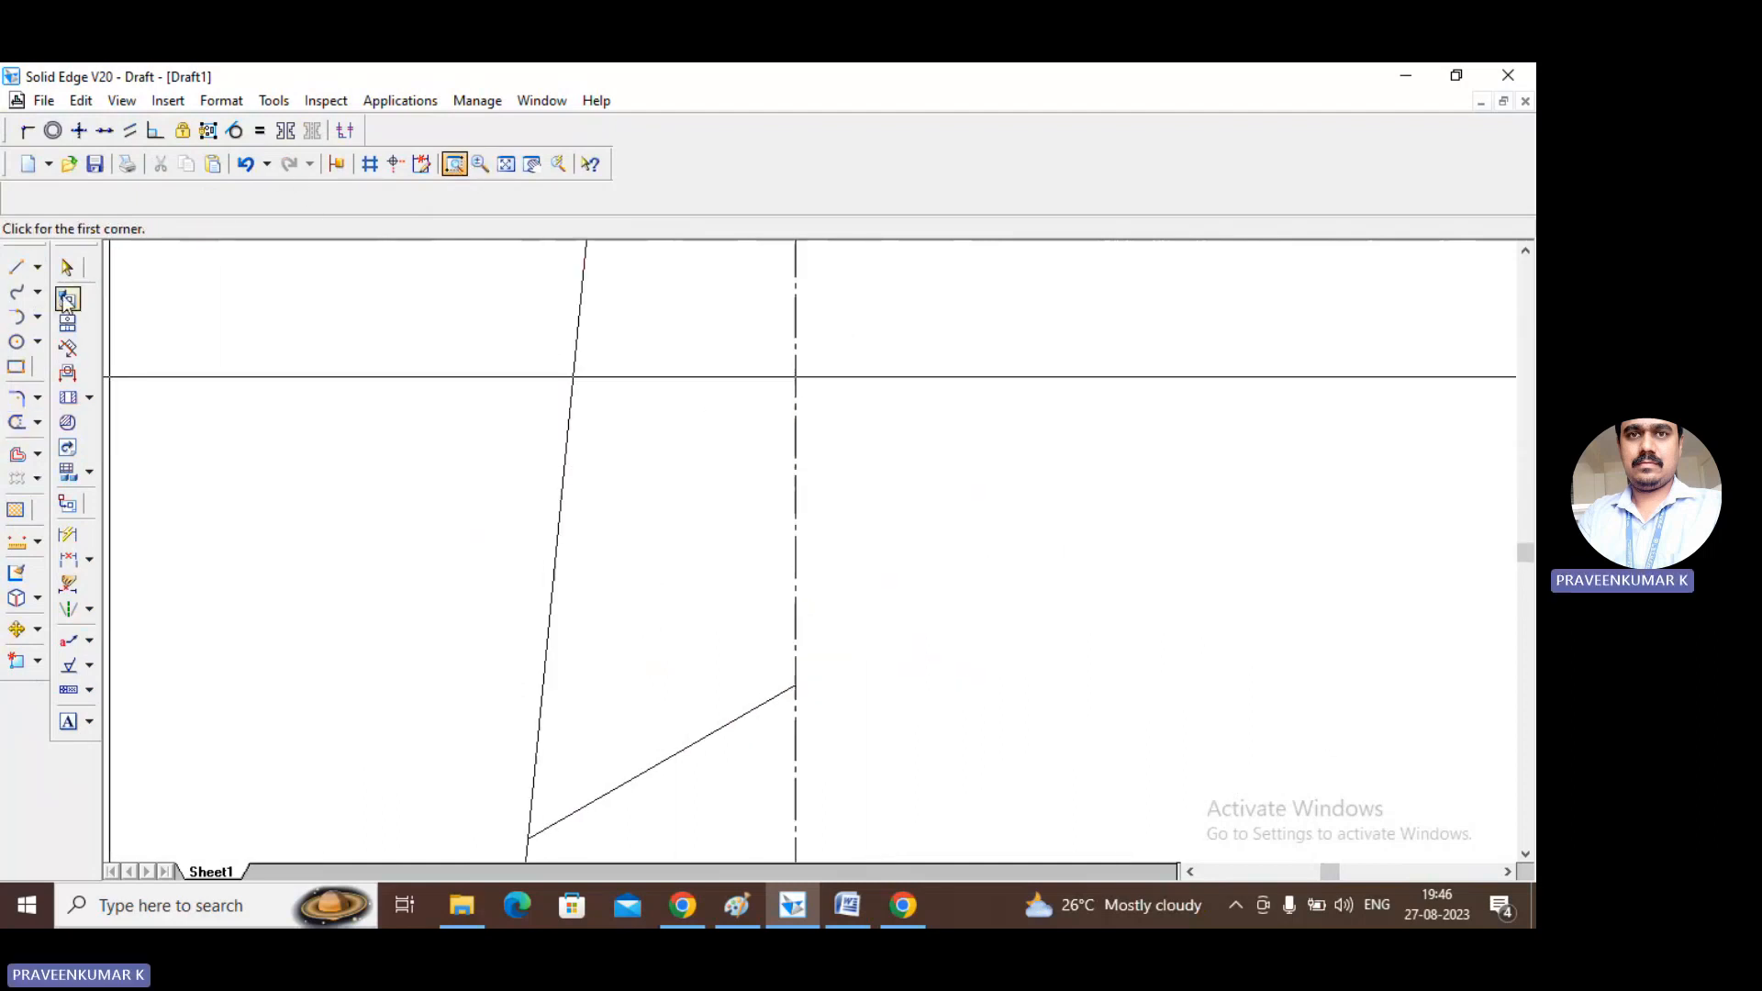
click(66, 267)
click(16, 423)
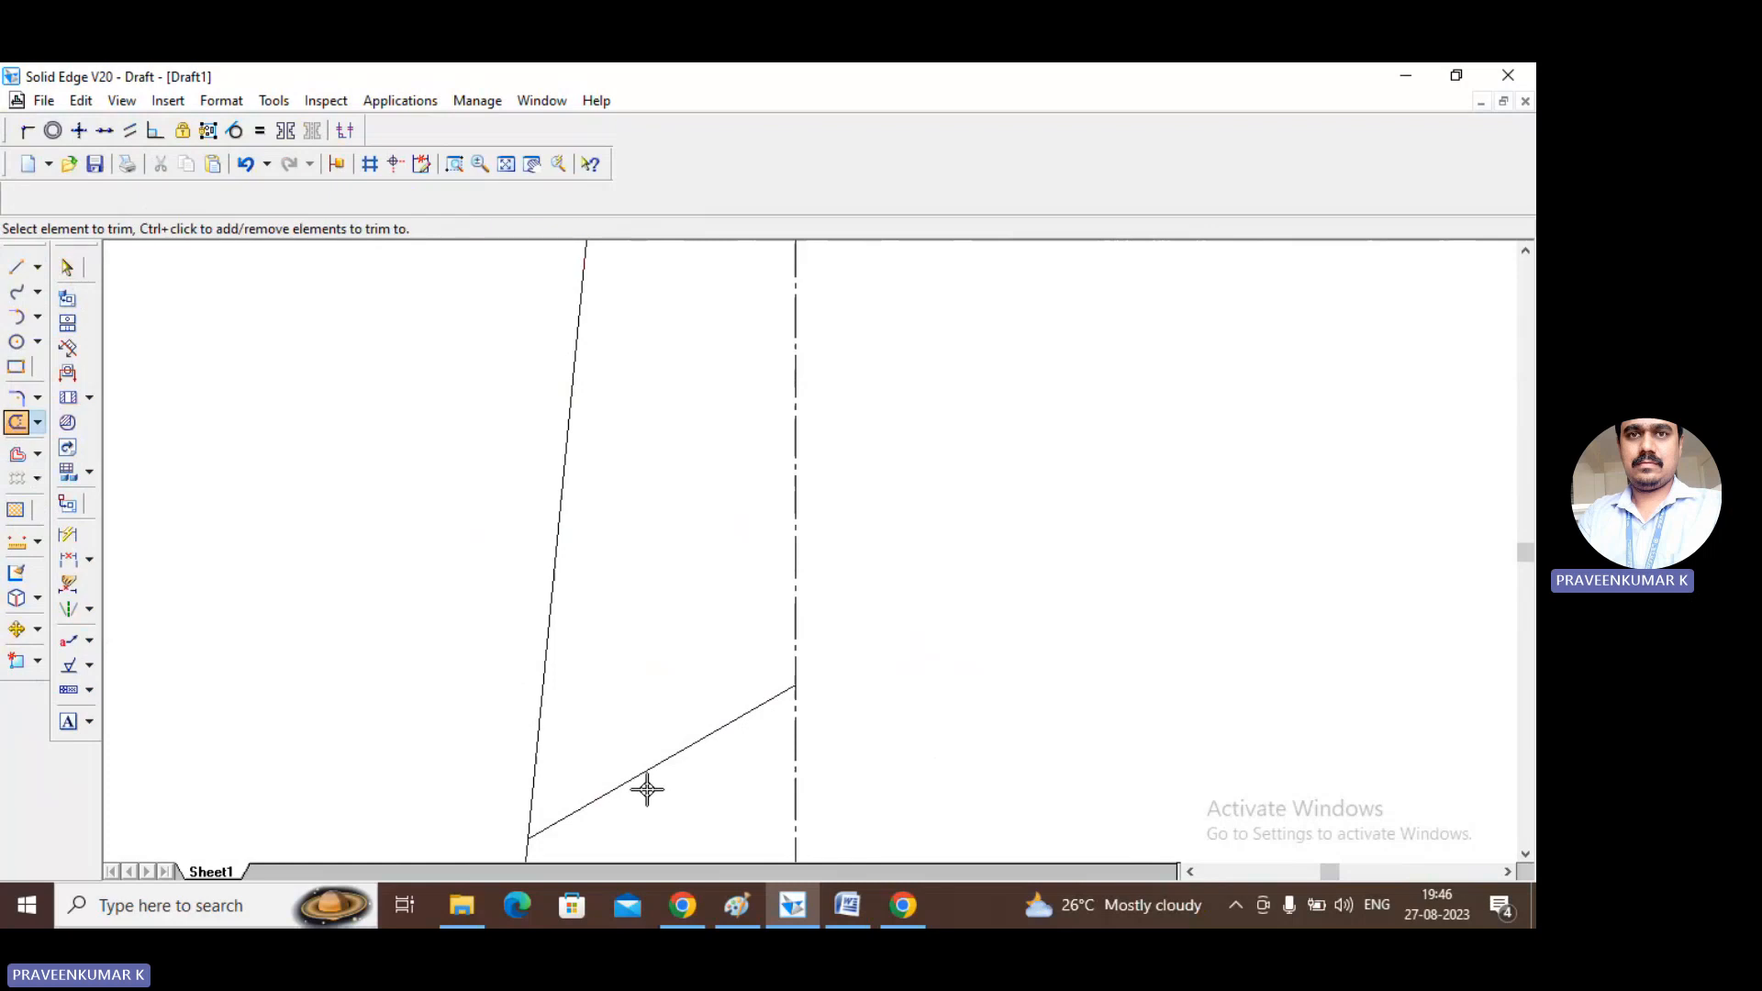
click(645, 770)
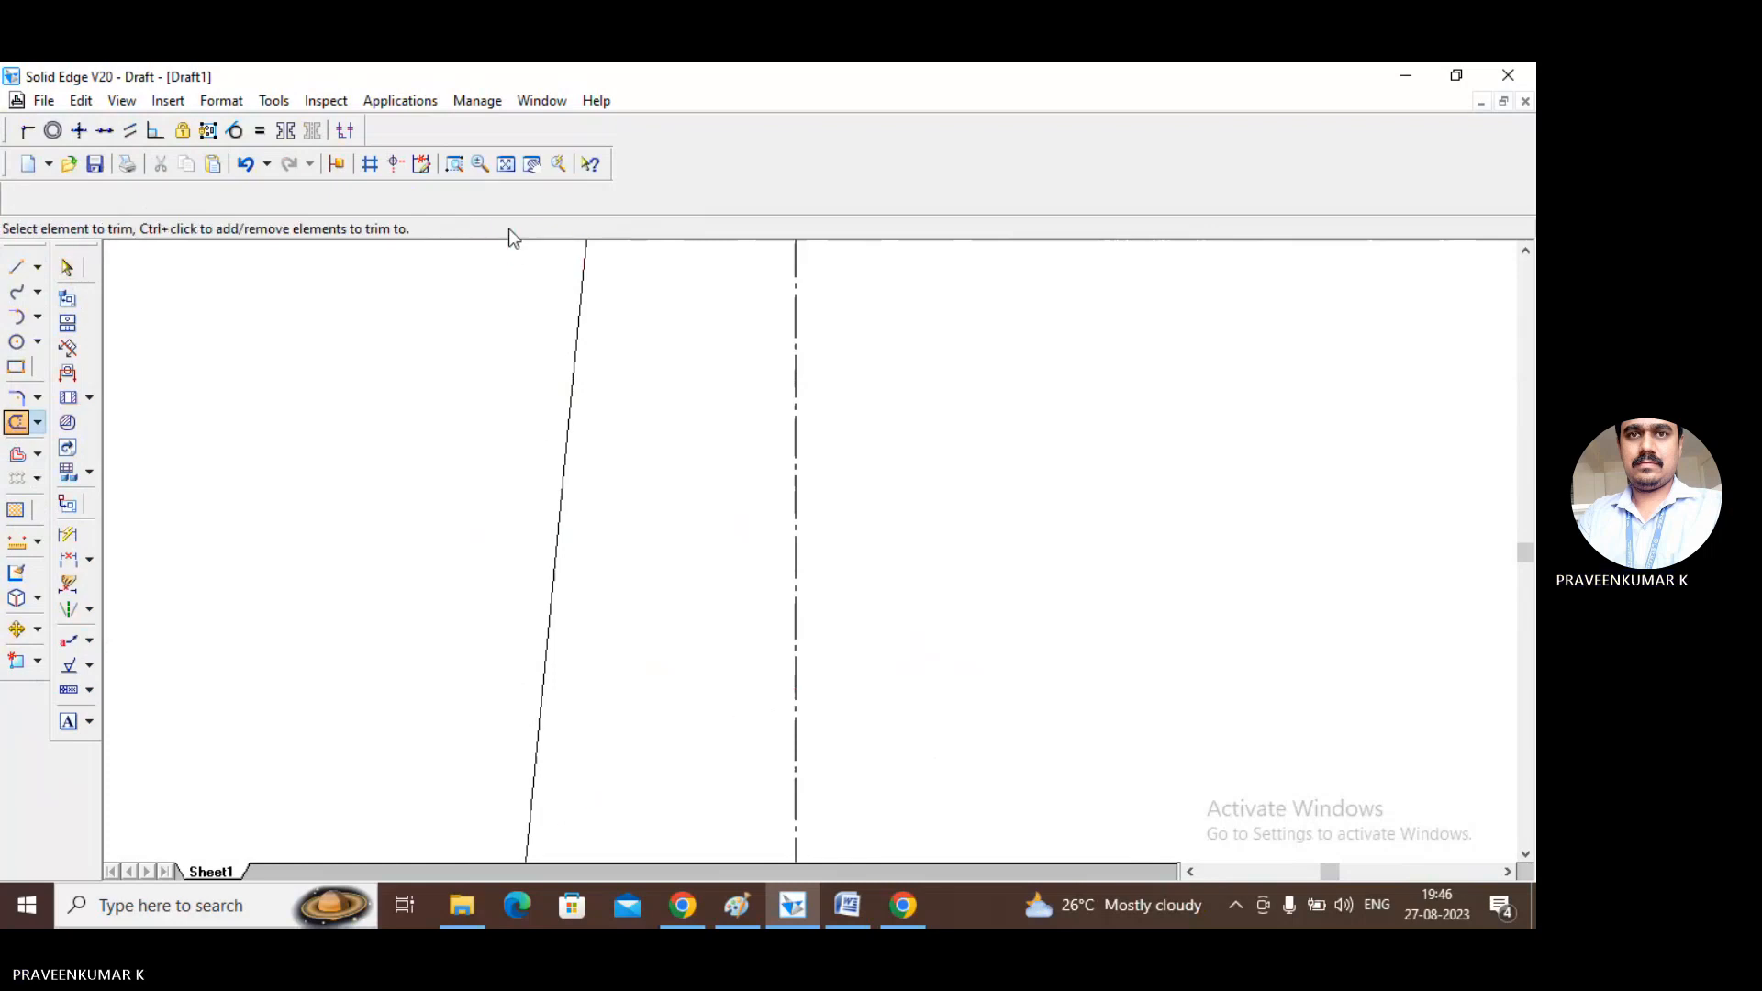
Set the line width of the entire slab and pyramid drawing to 0.50 mm.
click(517, 168)
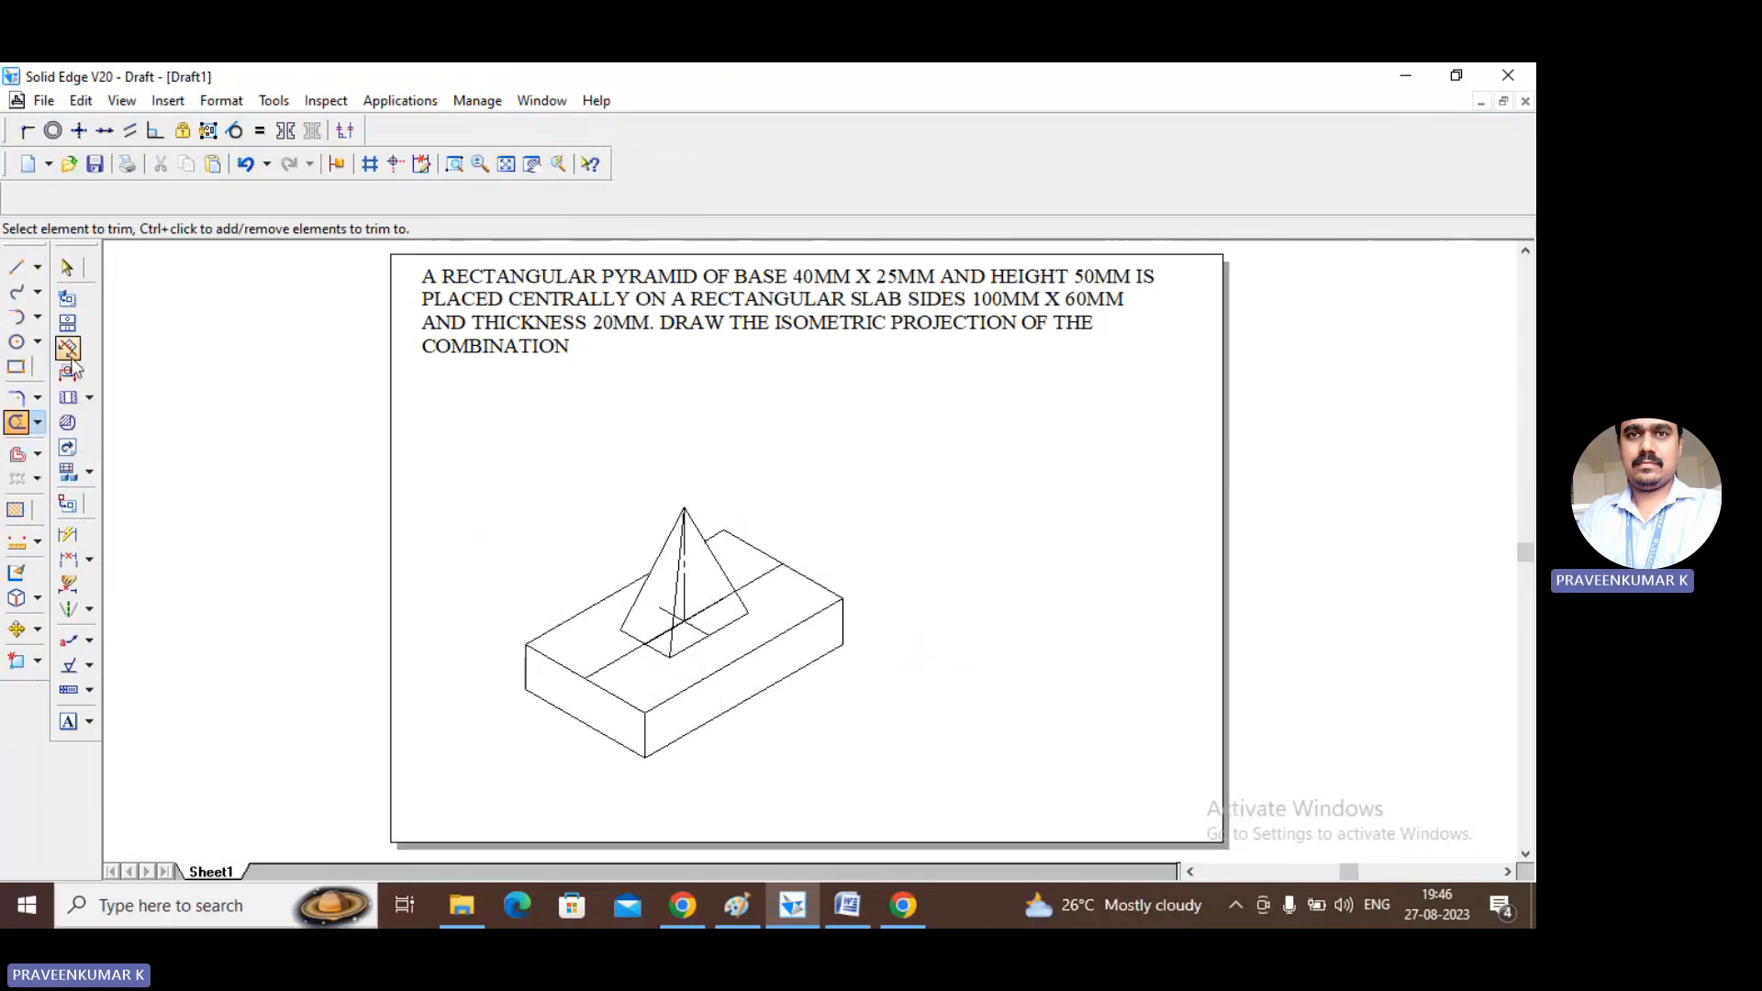
click(68, 267)
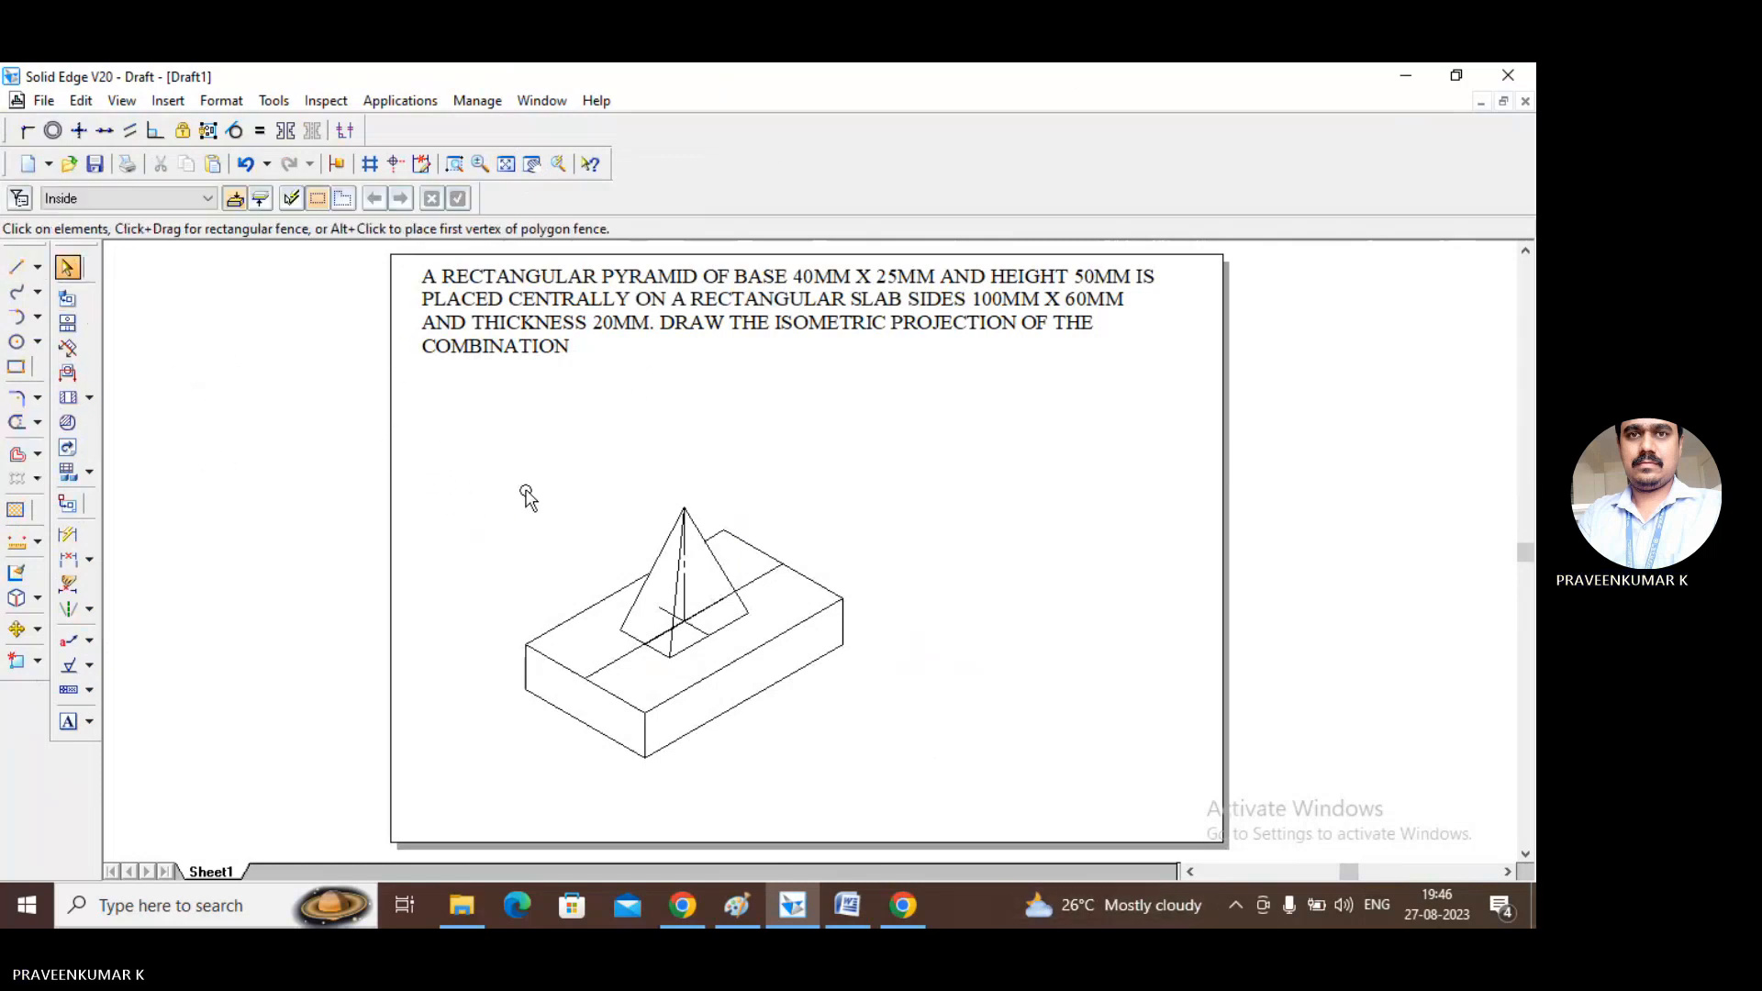
drag(419, 415, 995, 794)
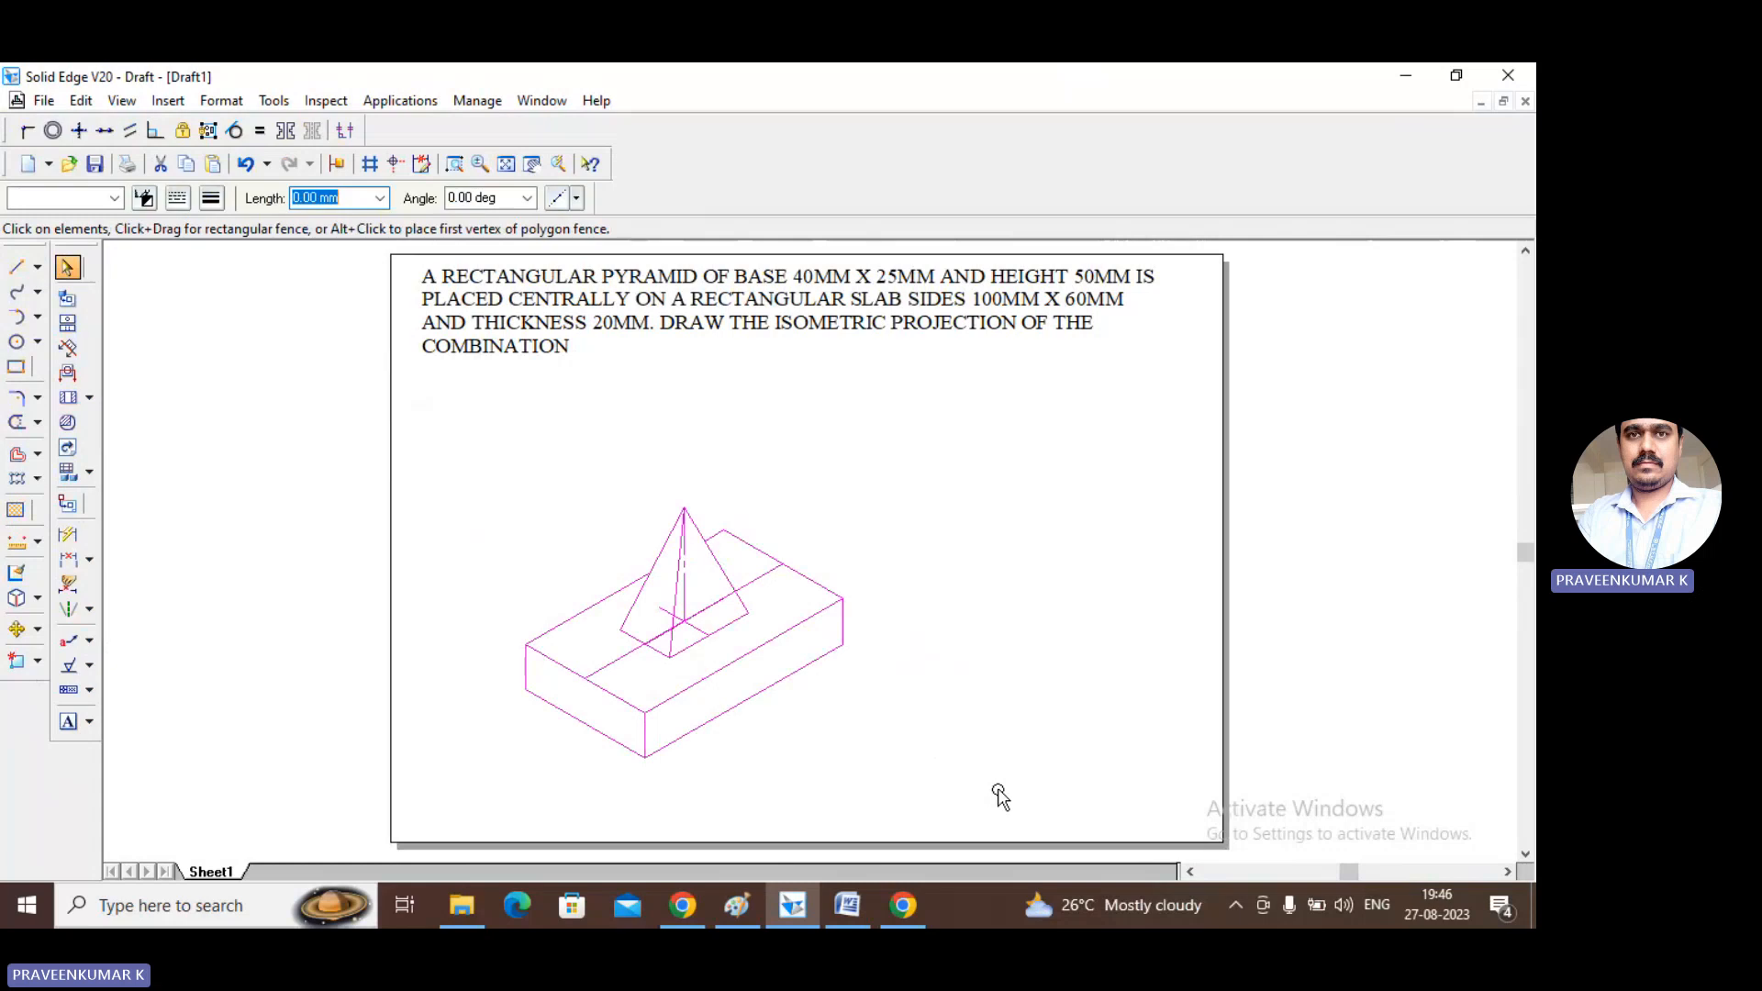
click(212, 198)
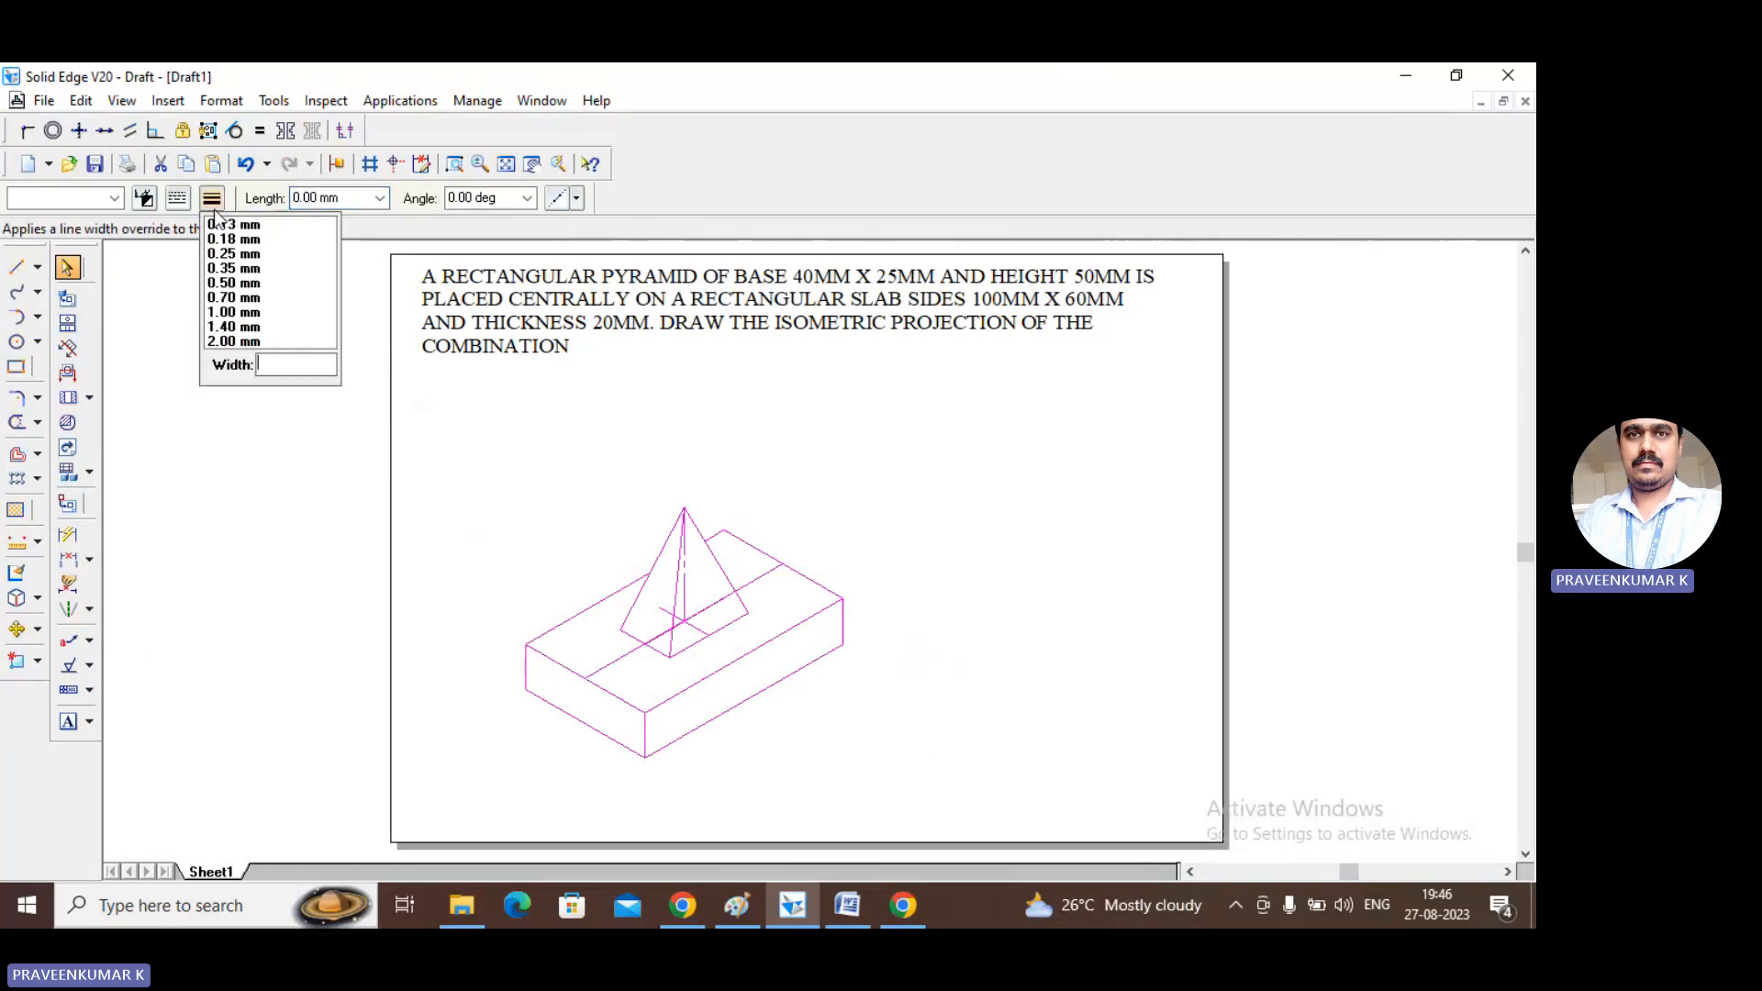
click(220, 284)
click(511, 360)
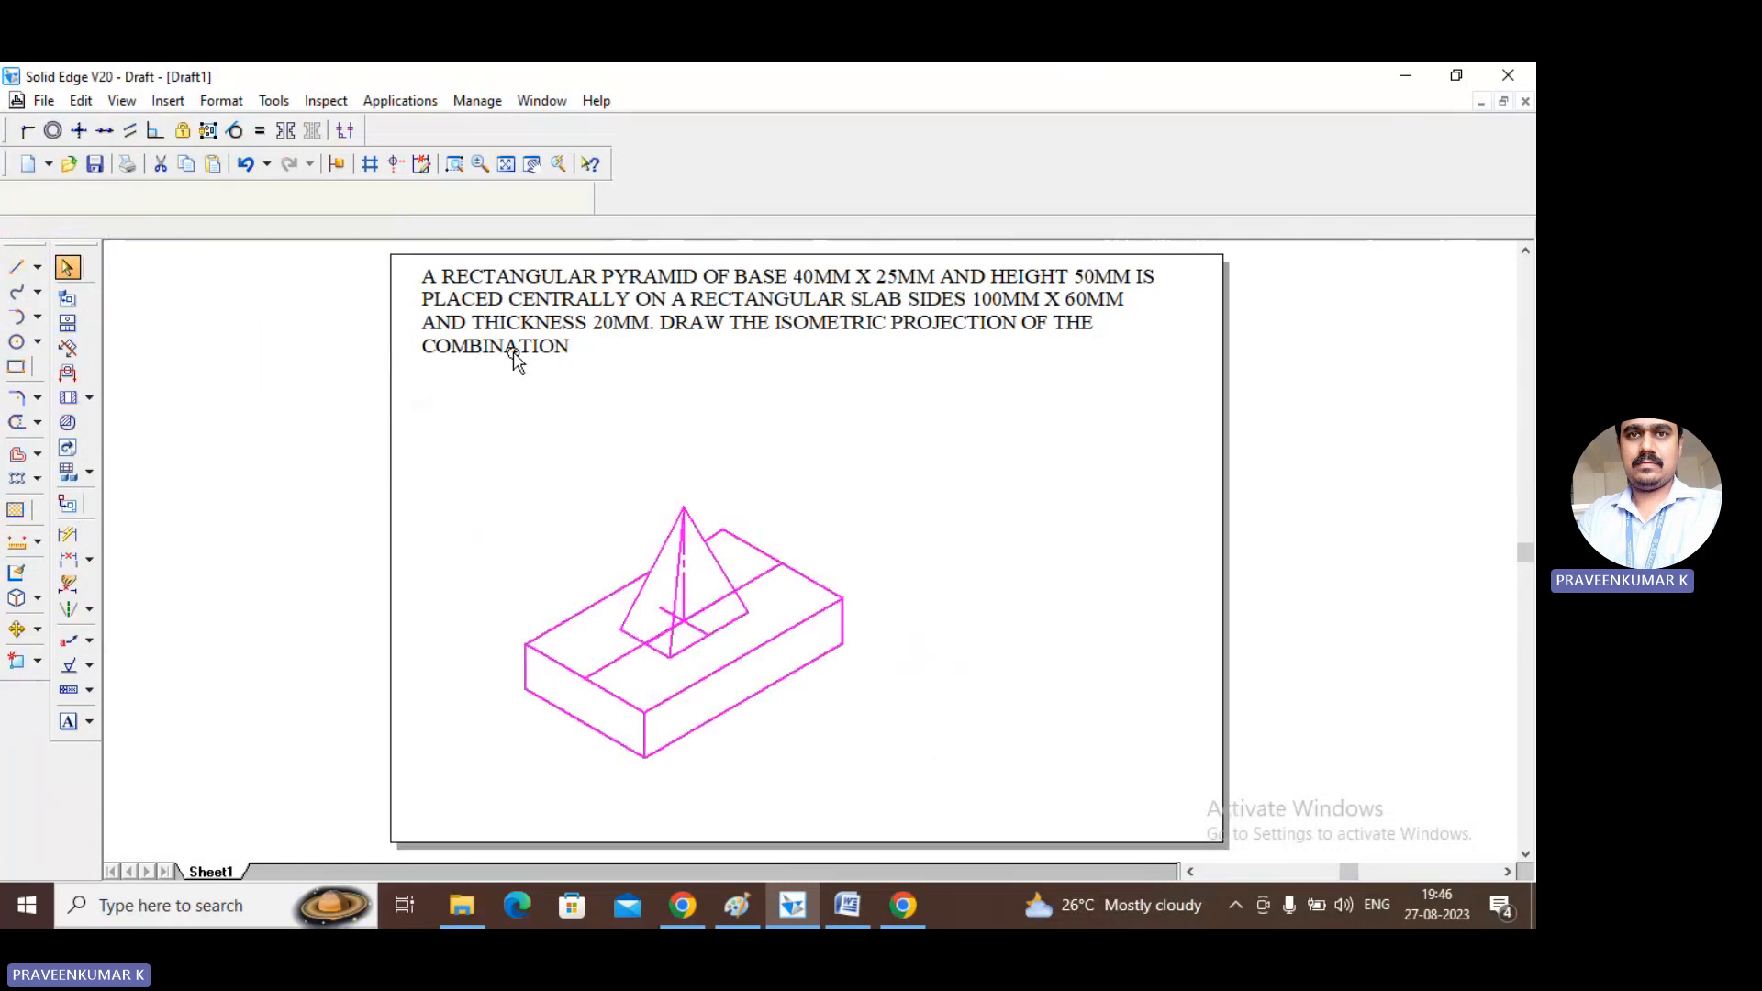
click(502, 493)
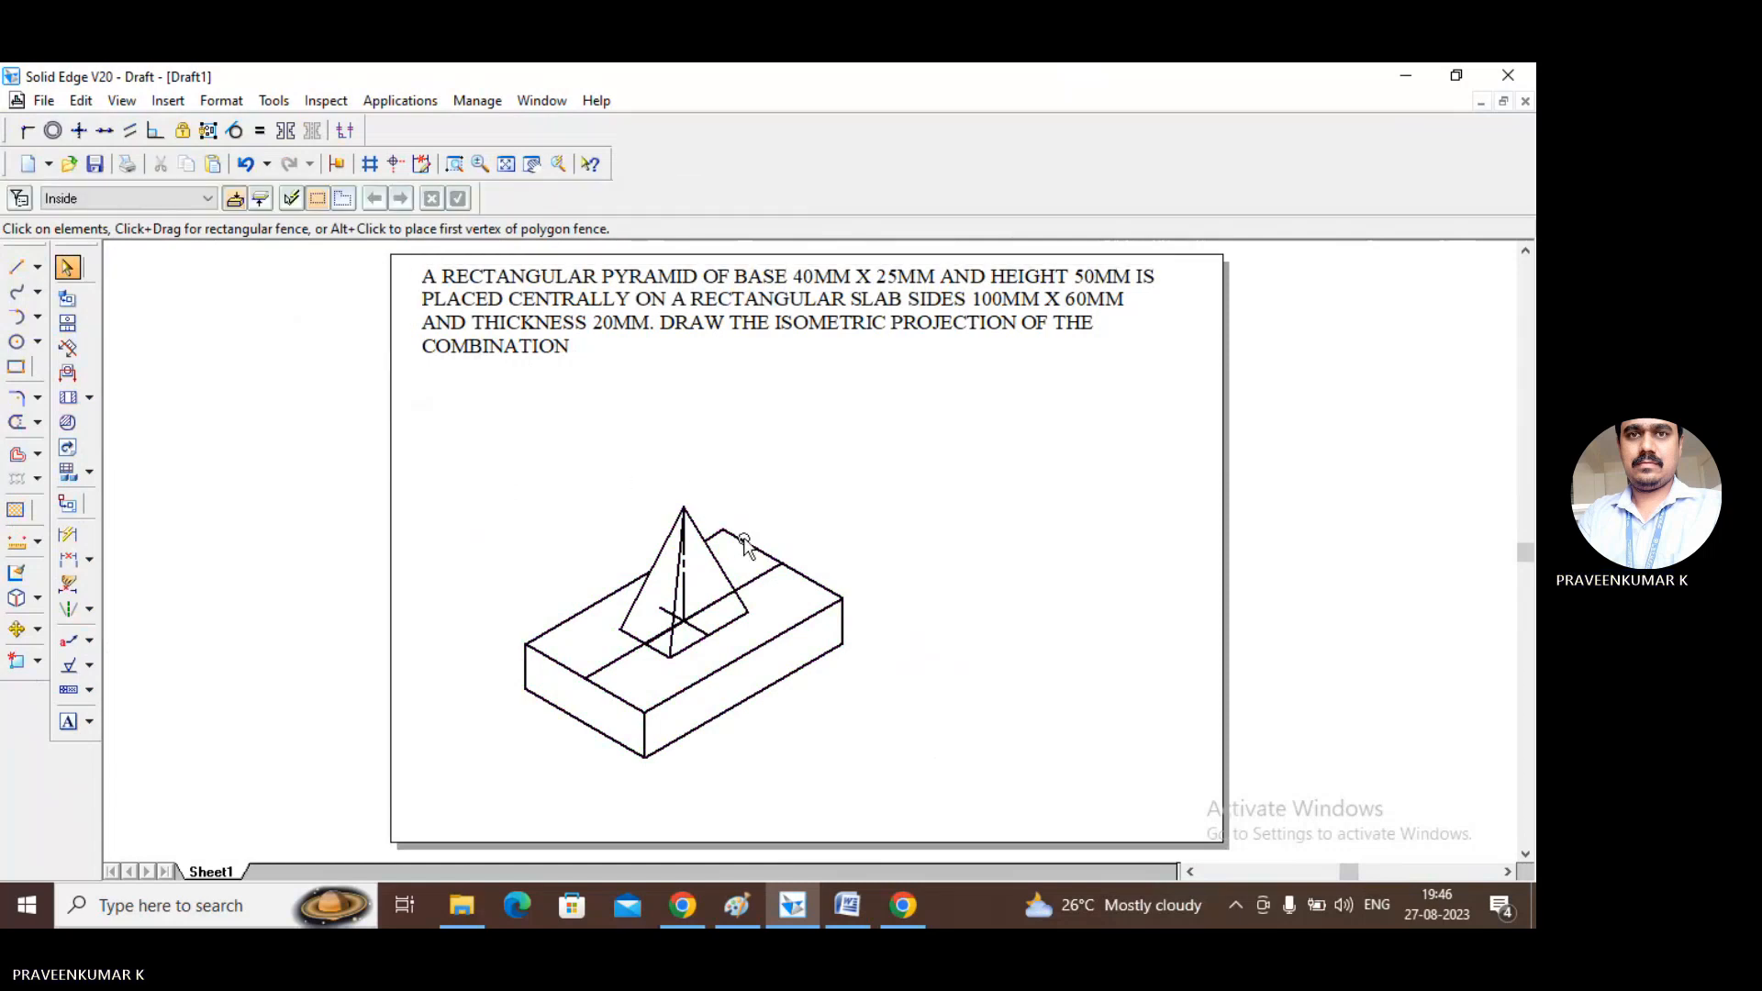
Set the line width of the slab's long centre line and the pyramid base's two centre lines to 0.13 mm.
click(747, 581)
click(212, 198)
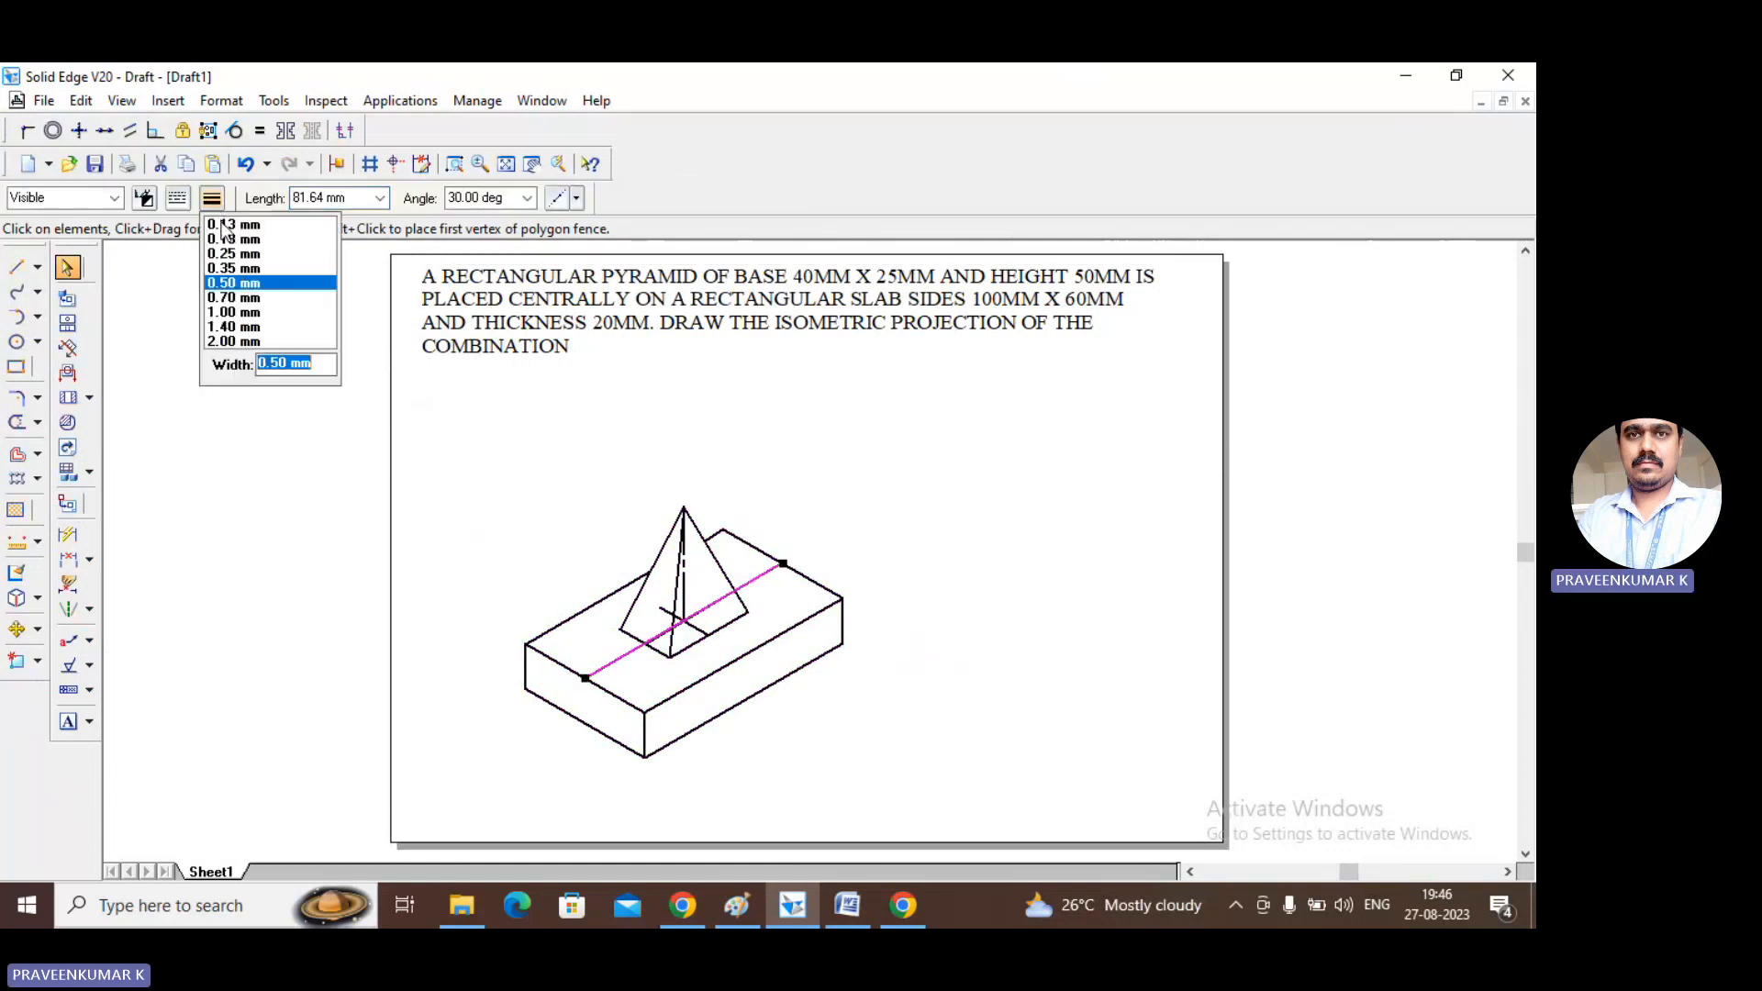
click(389, 562)
click(710, 635)
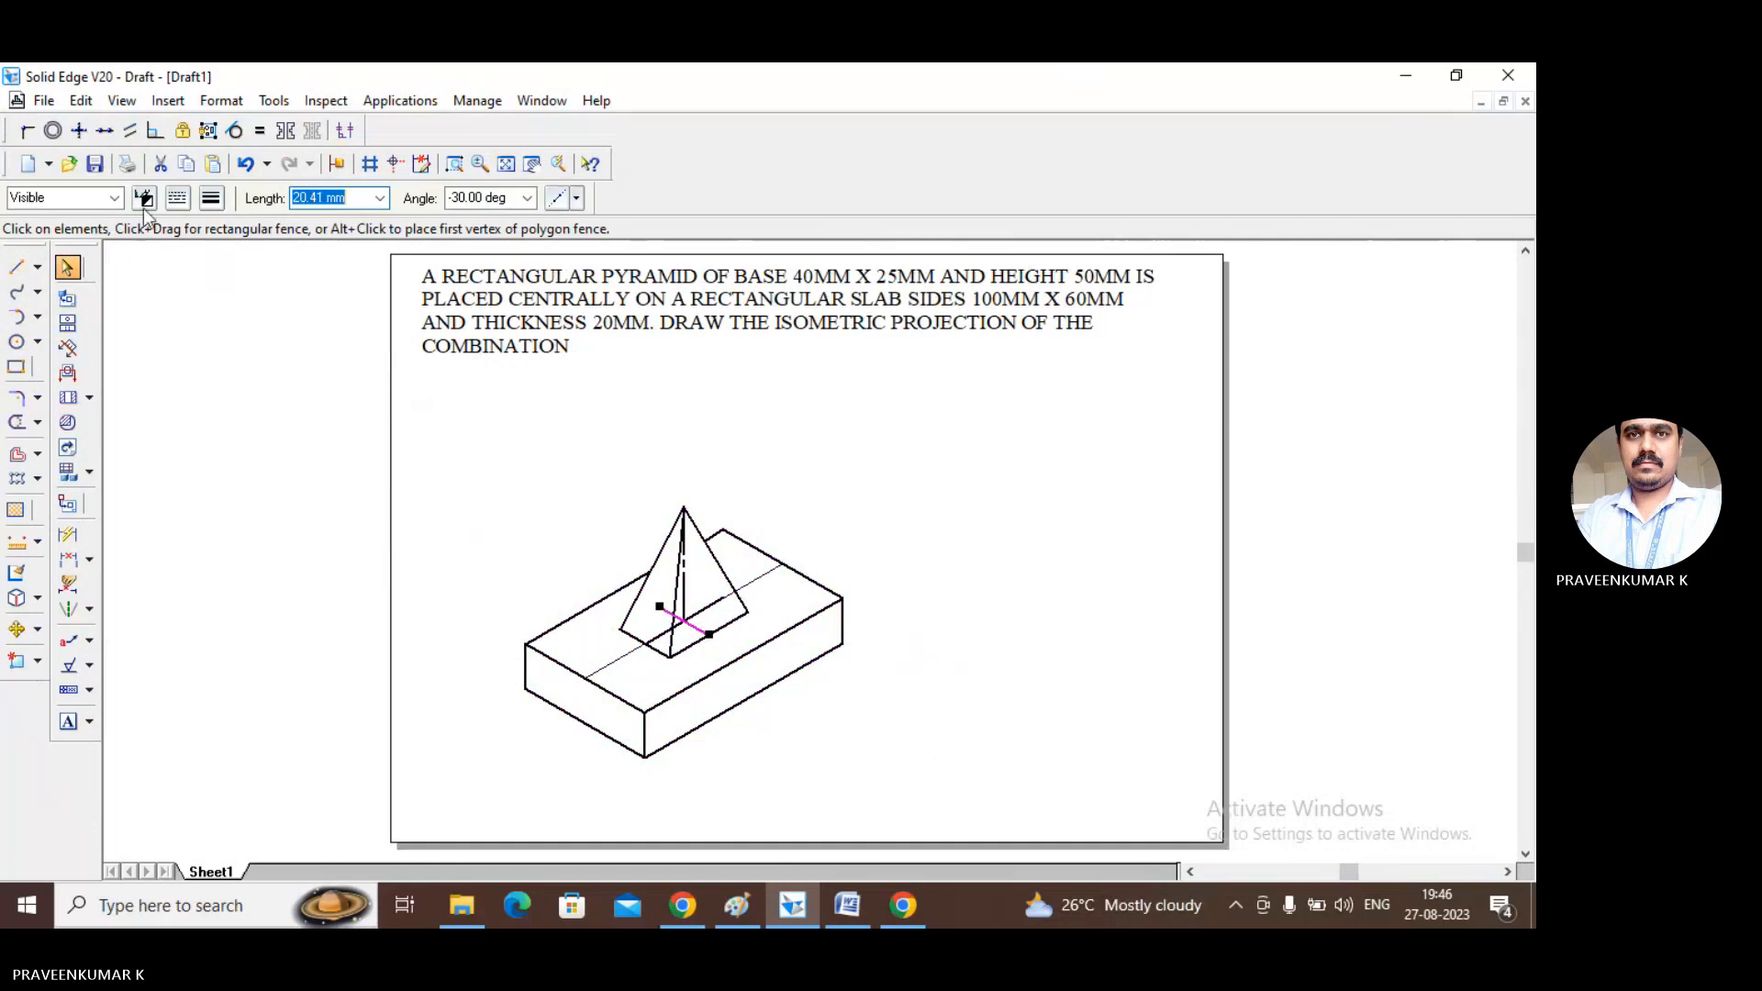
click(214, 198)
click(246, 225)
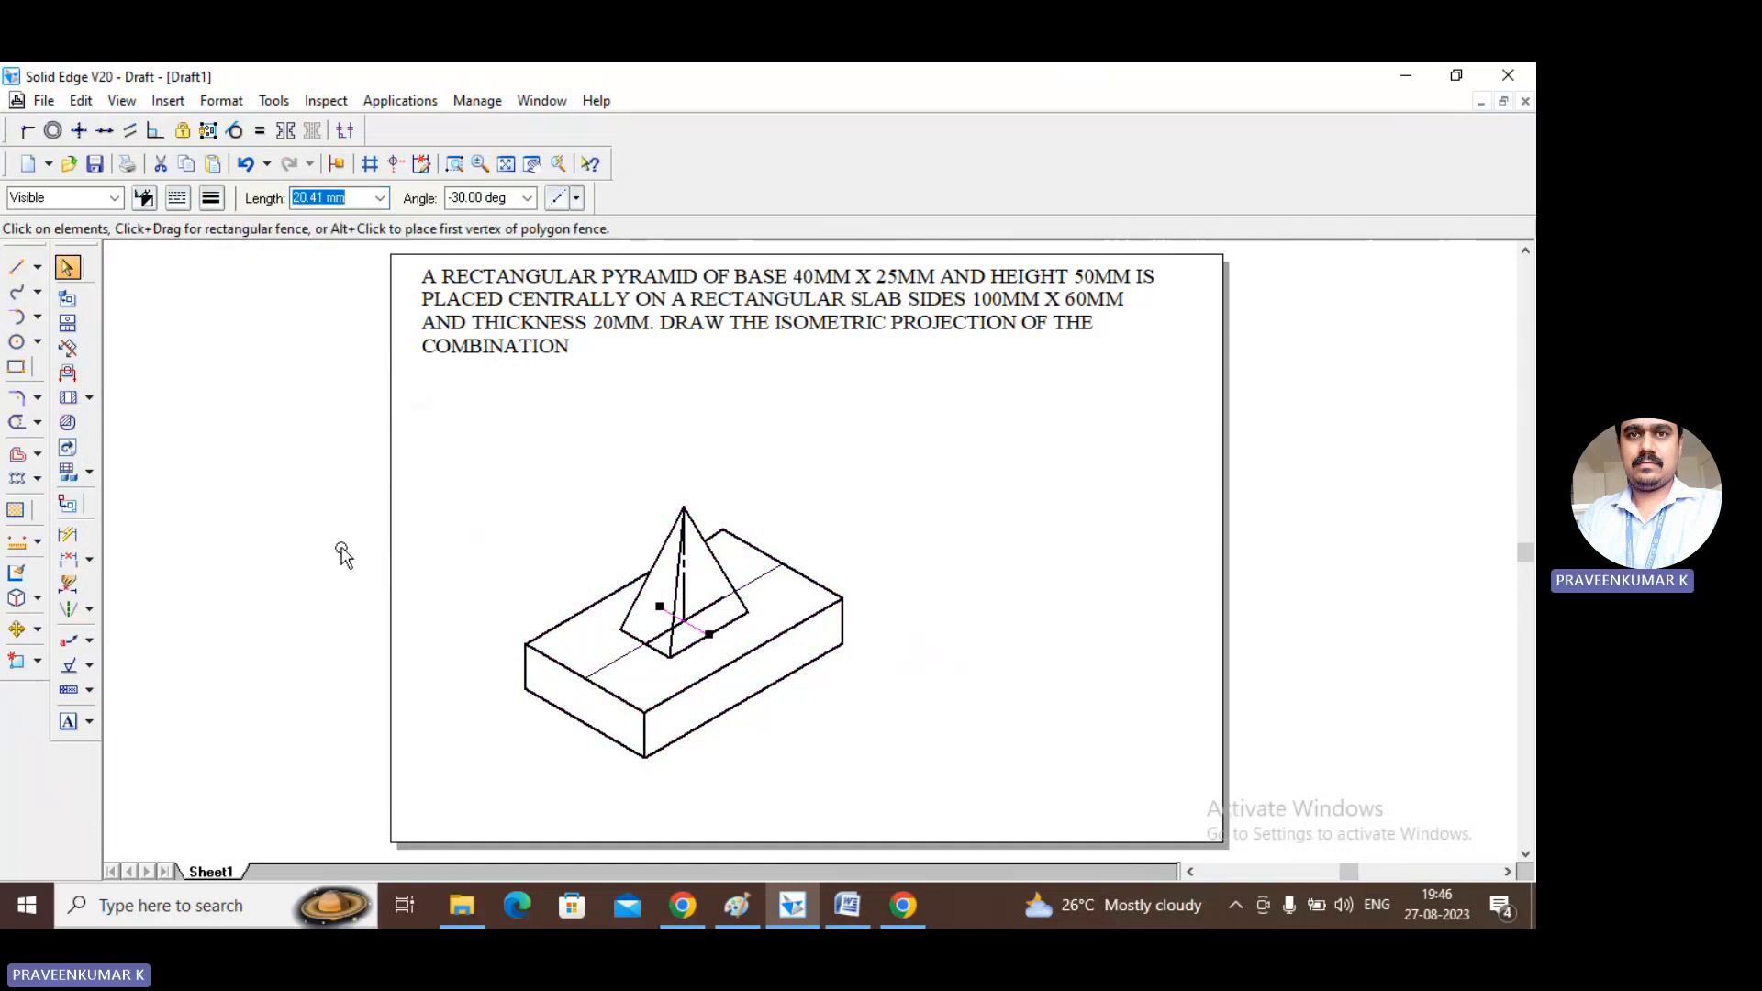
click(714, 604)
click(212, 199)
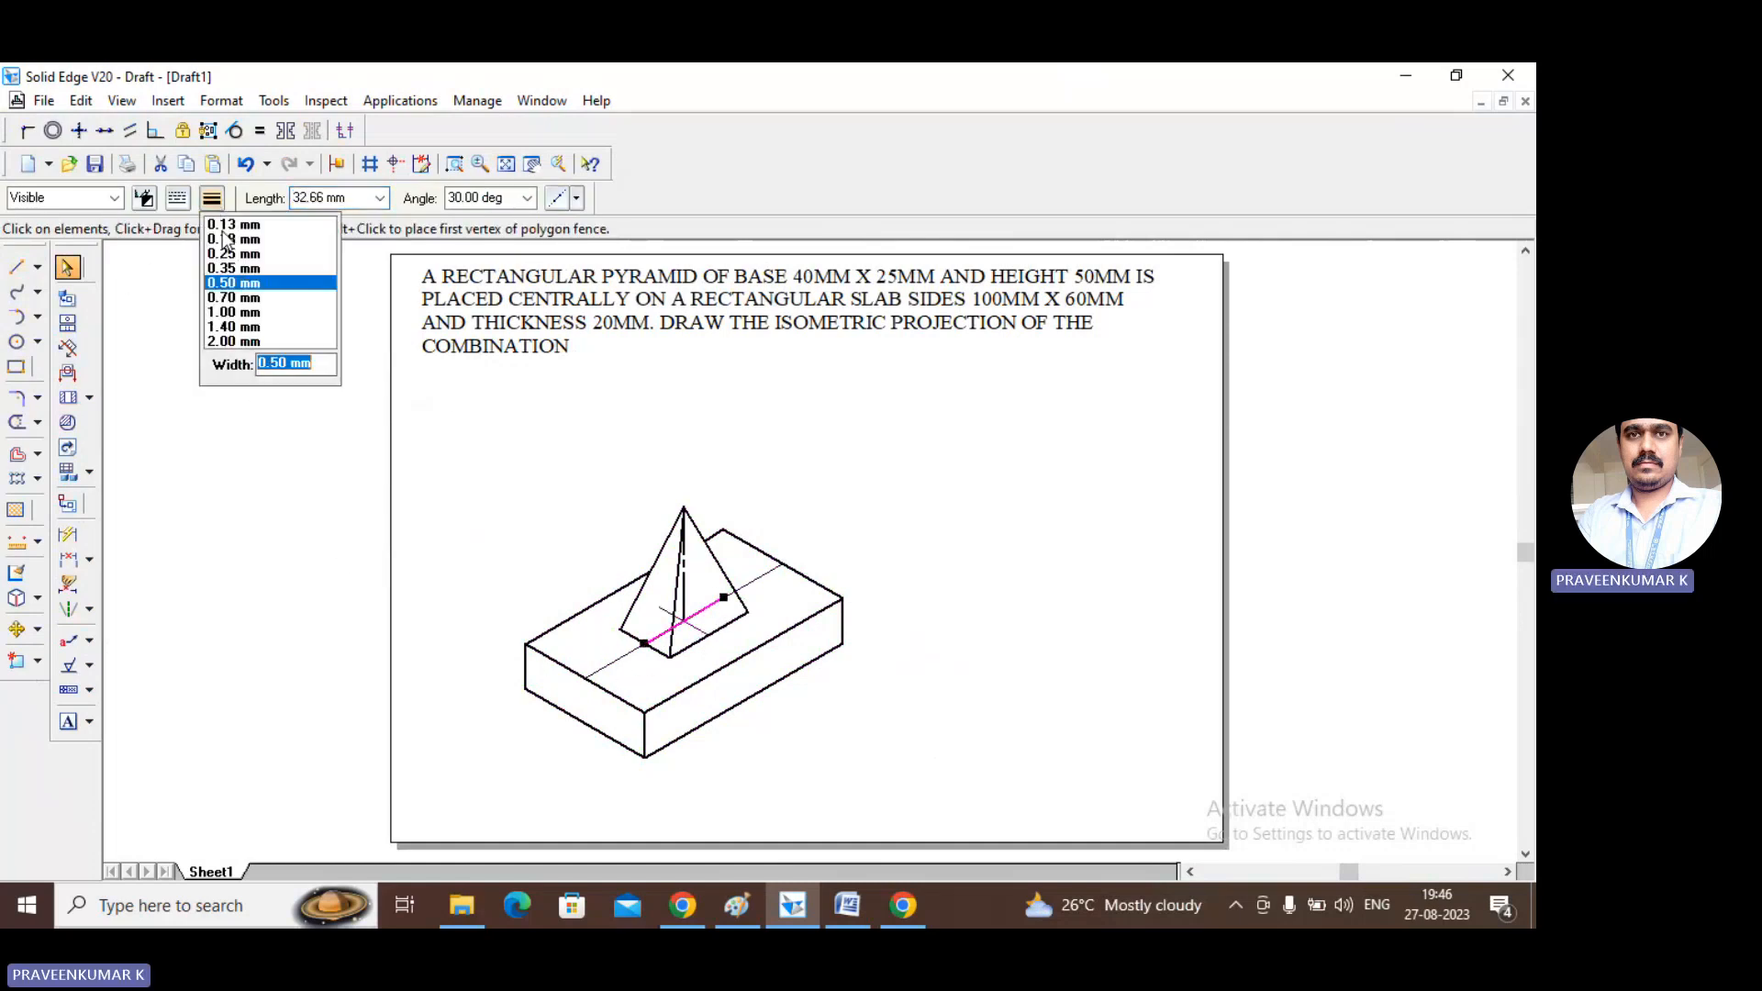
click(241, 225)
click(275, 496)
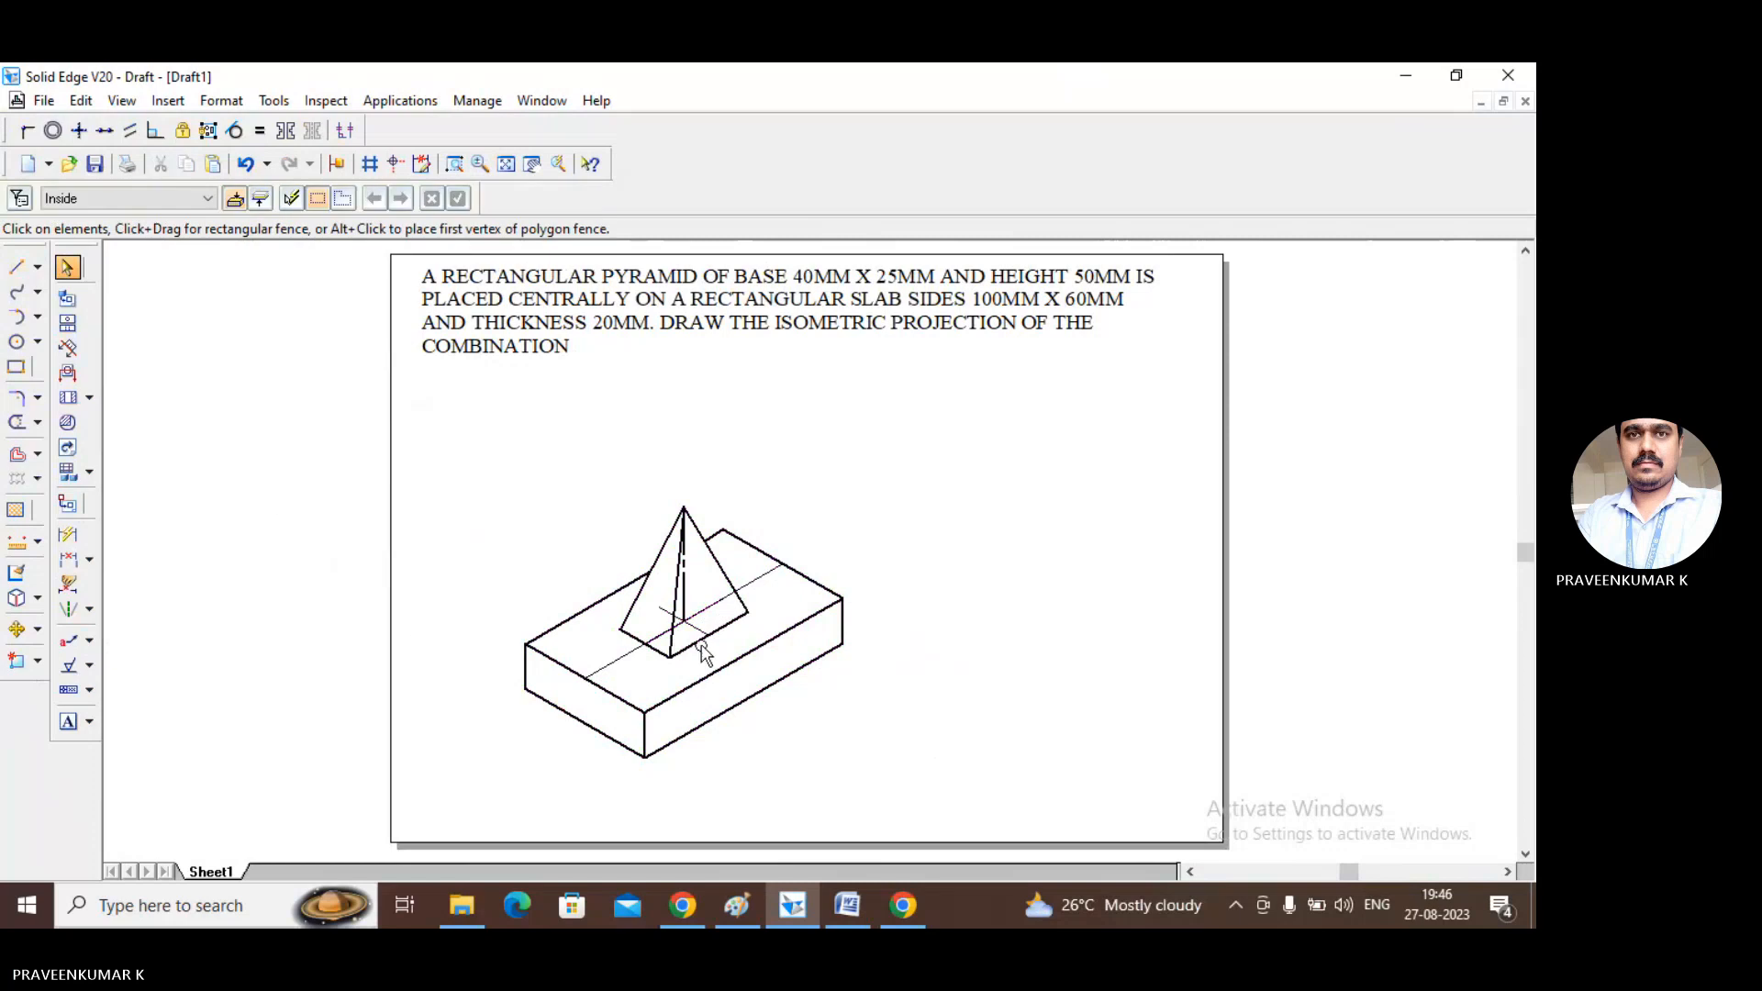
Set the line width of the pyramid's vertical axis to 0.13 mm.
click(683, 592)
click(212, 199)
click(232, 225)
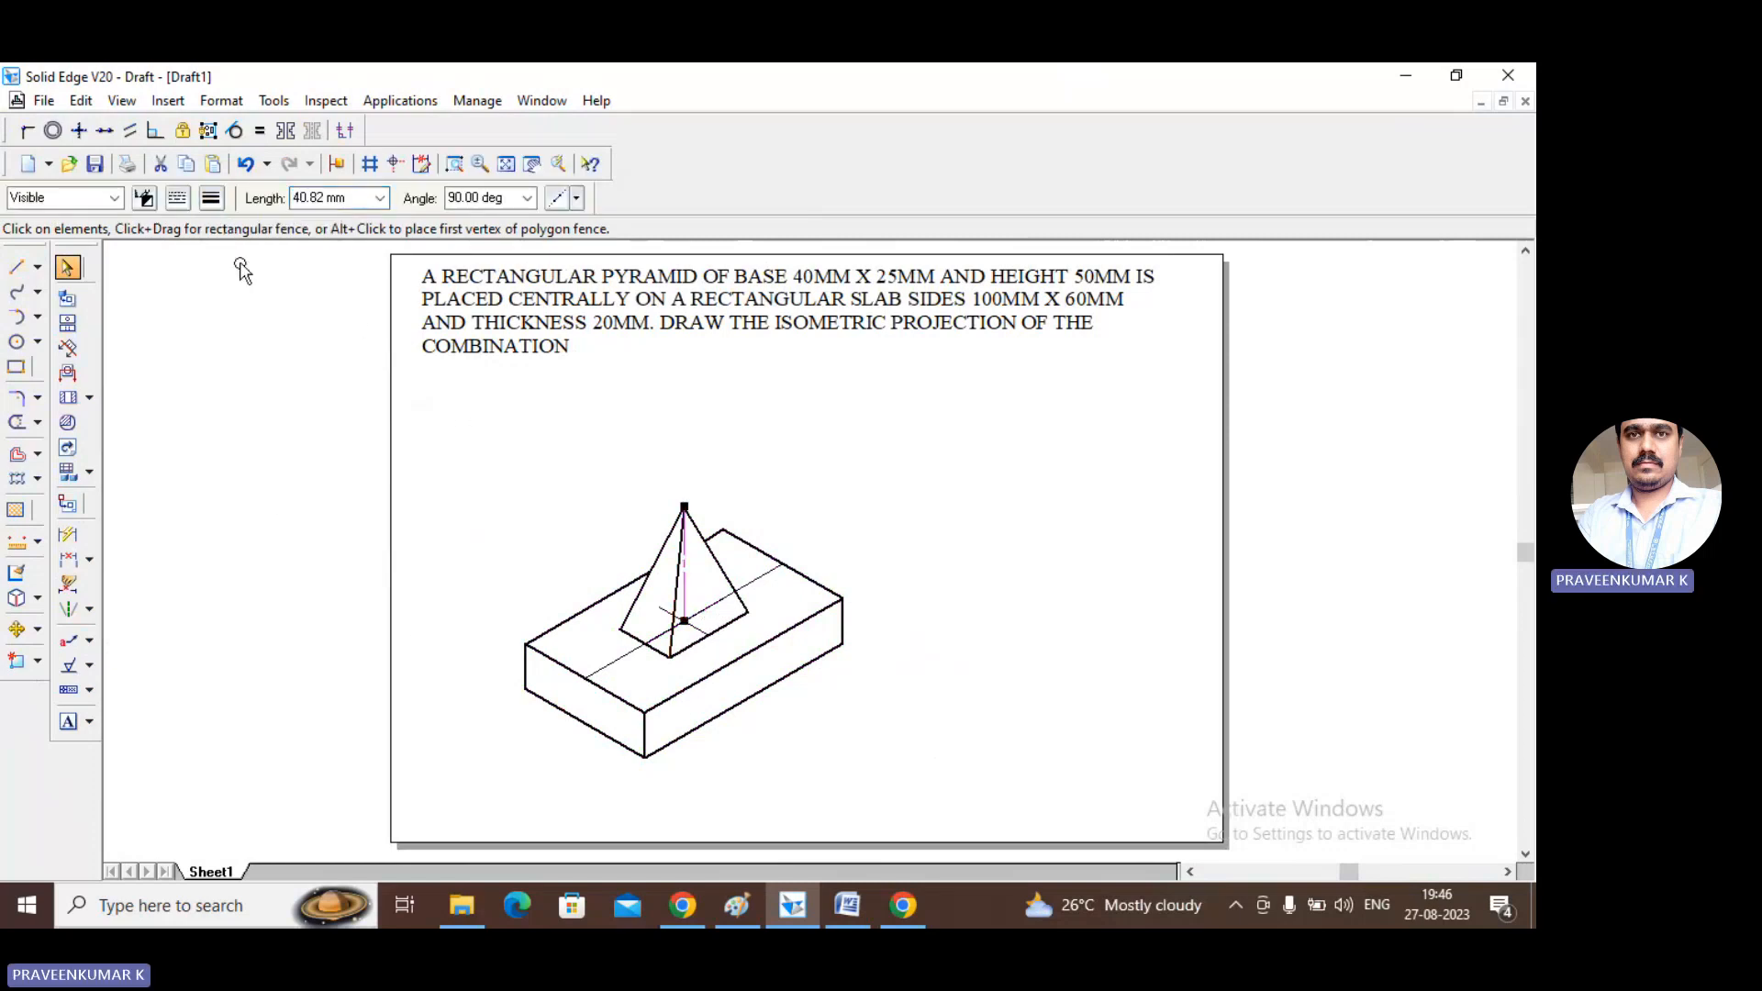
click(865, 440)
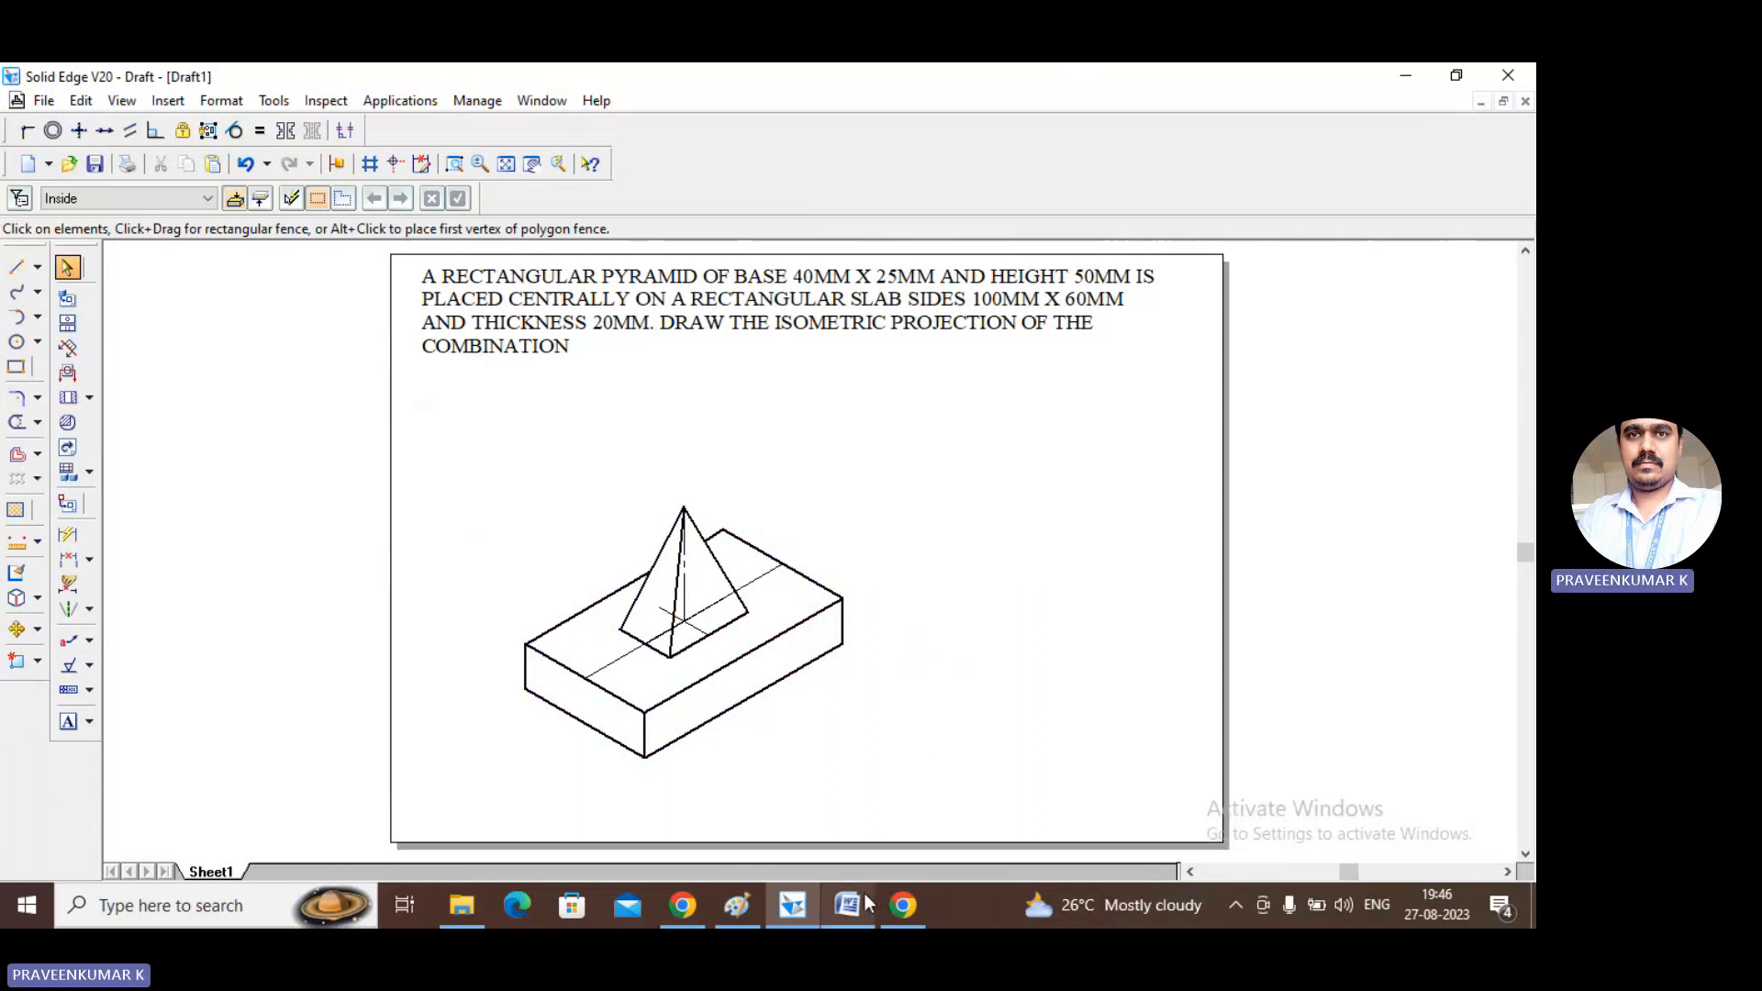
Switch to the Department of Mechanical Engineering document in Microsoft Word.
mouse_move(857, 911)
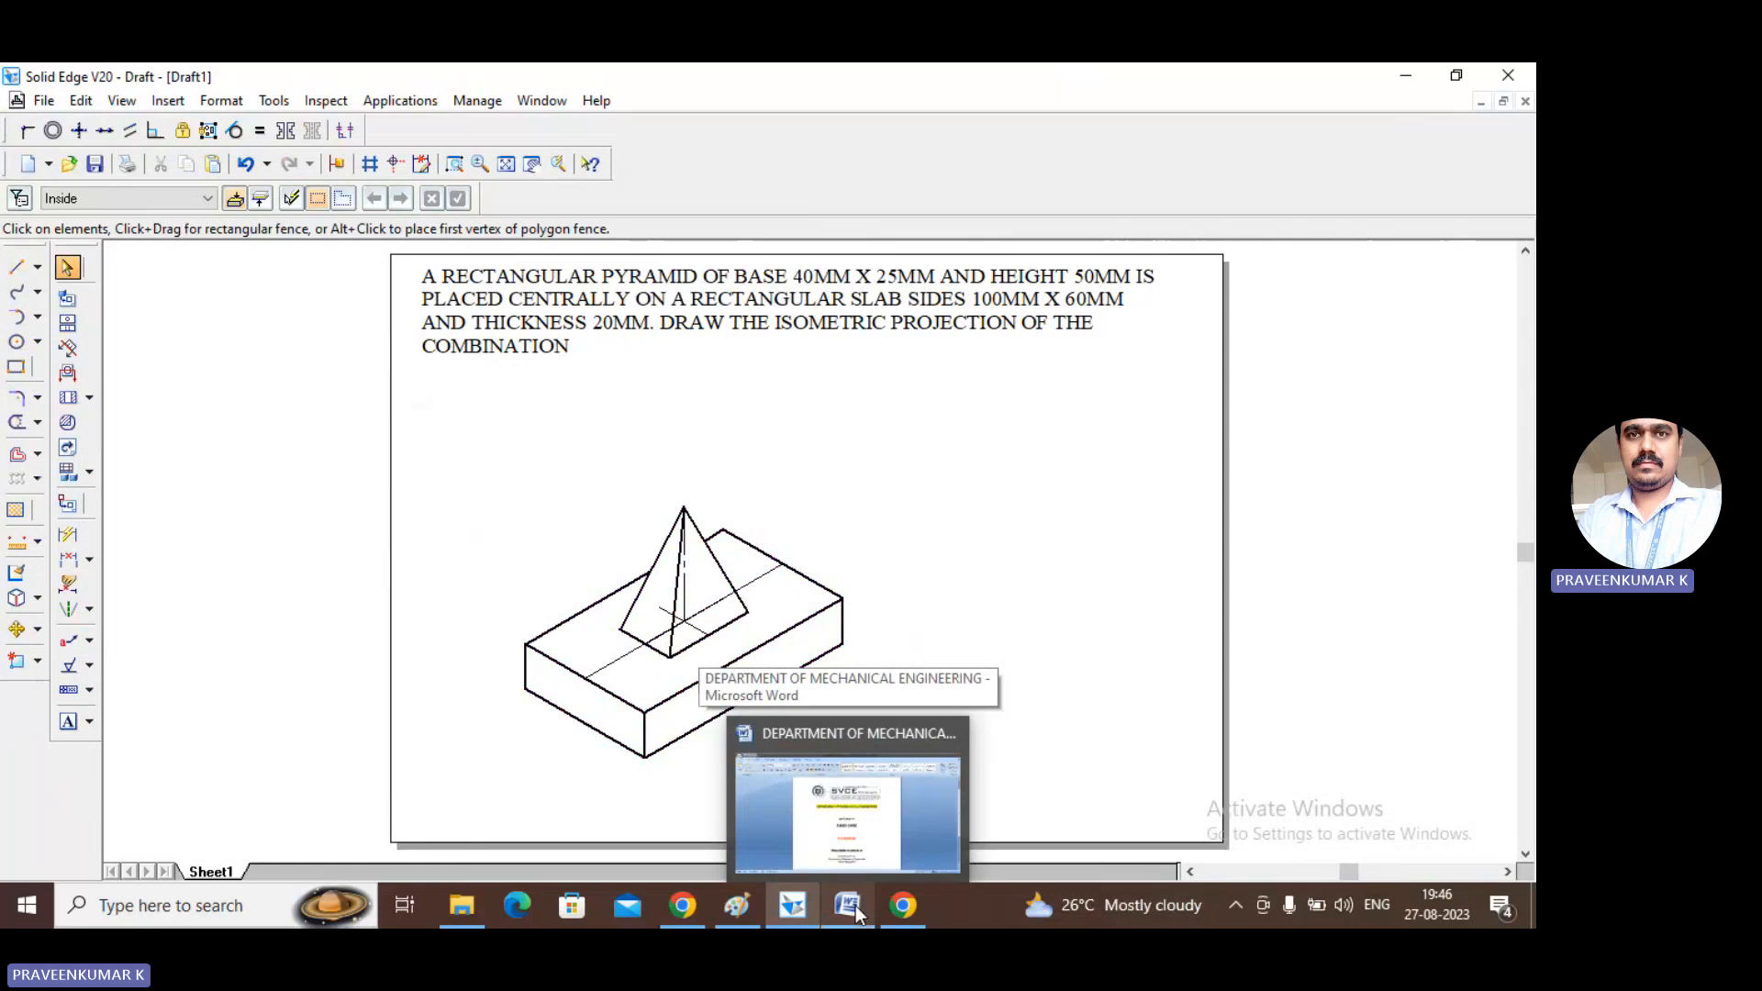
click(858, 911)
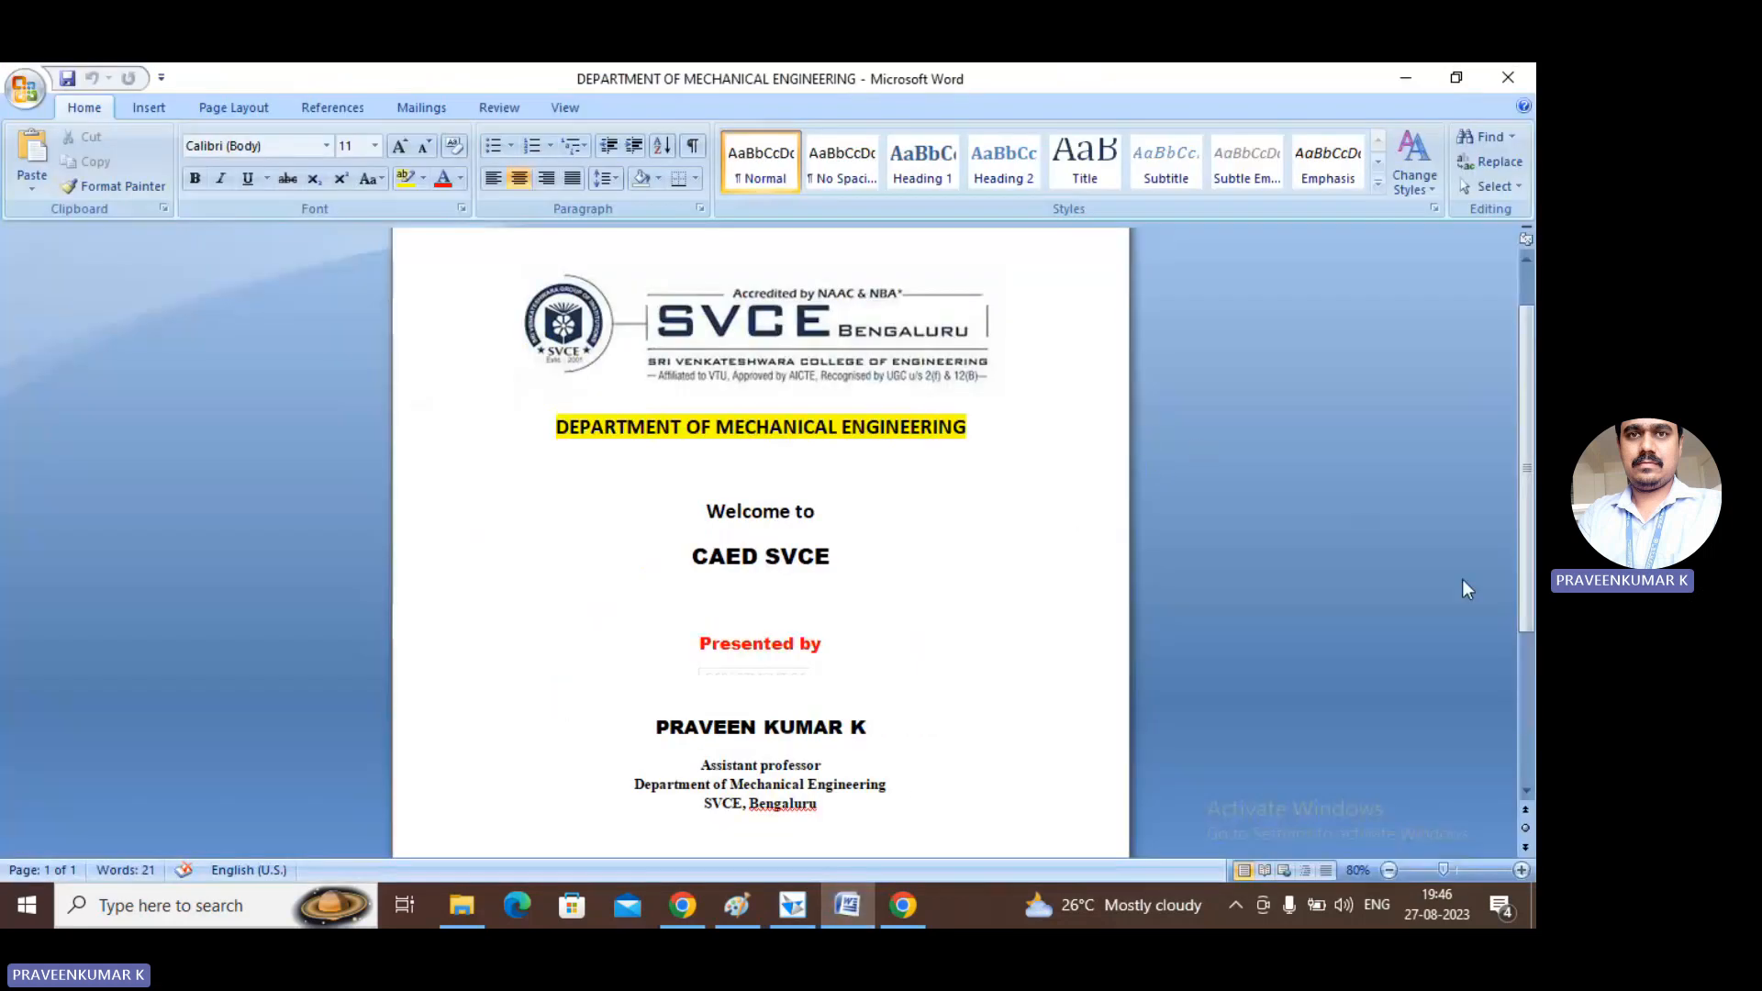